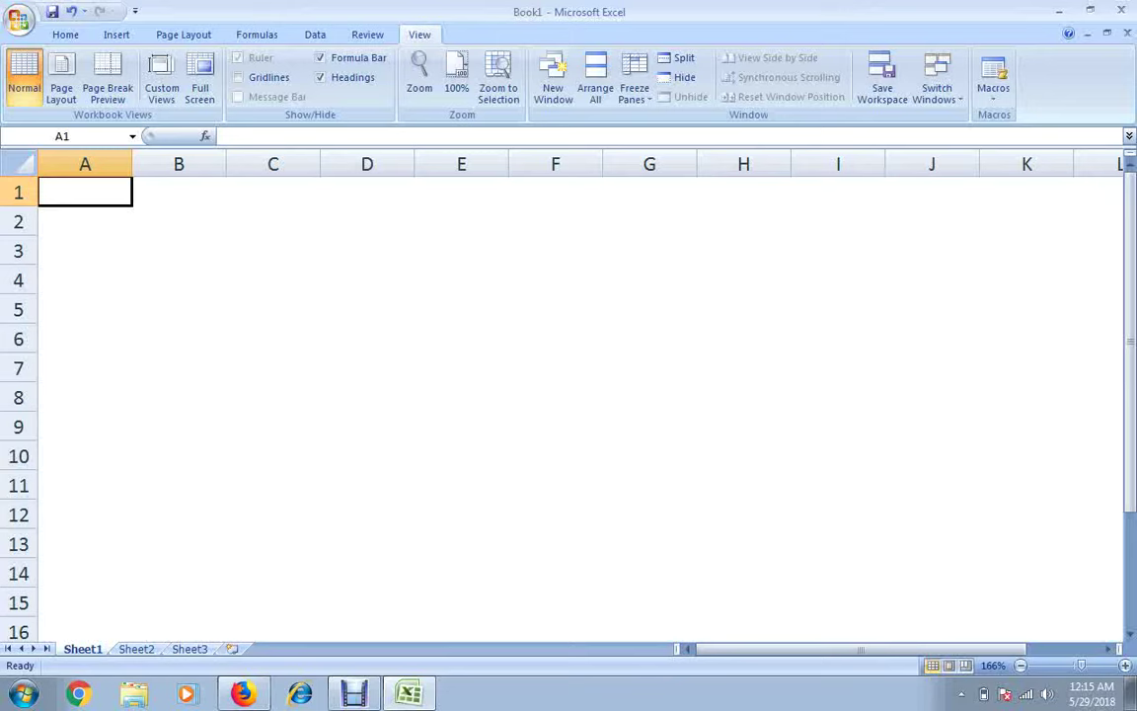
- Enter 'Hi,', the Vlookup purpose sentence, and 'Open a new excel workbook' as Book1 intro notes
text(Hi,)
key(Return)
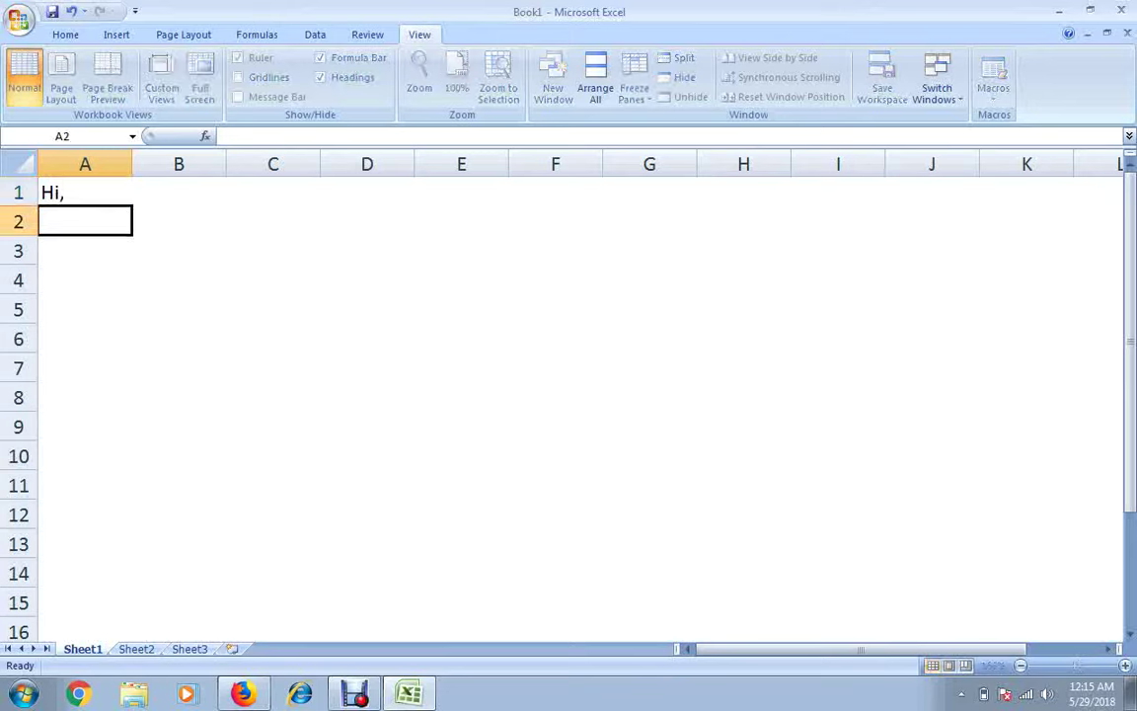
text(We wil)
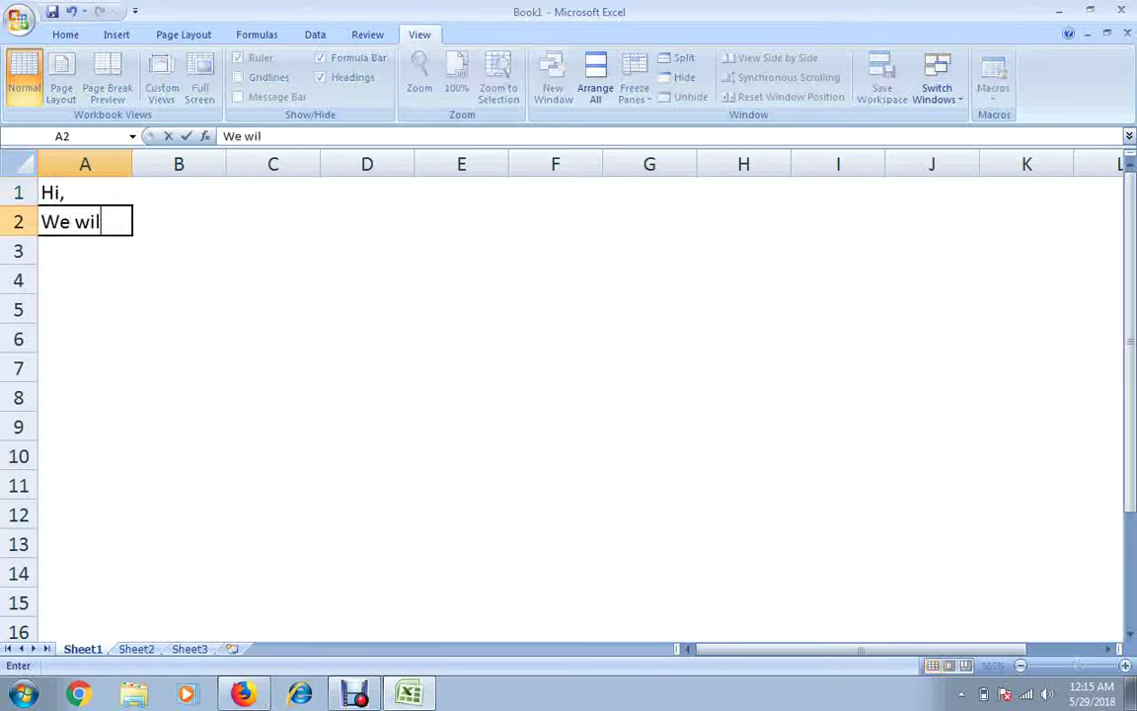
text(l learn to )
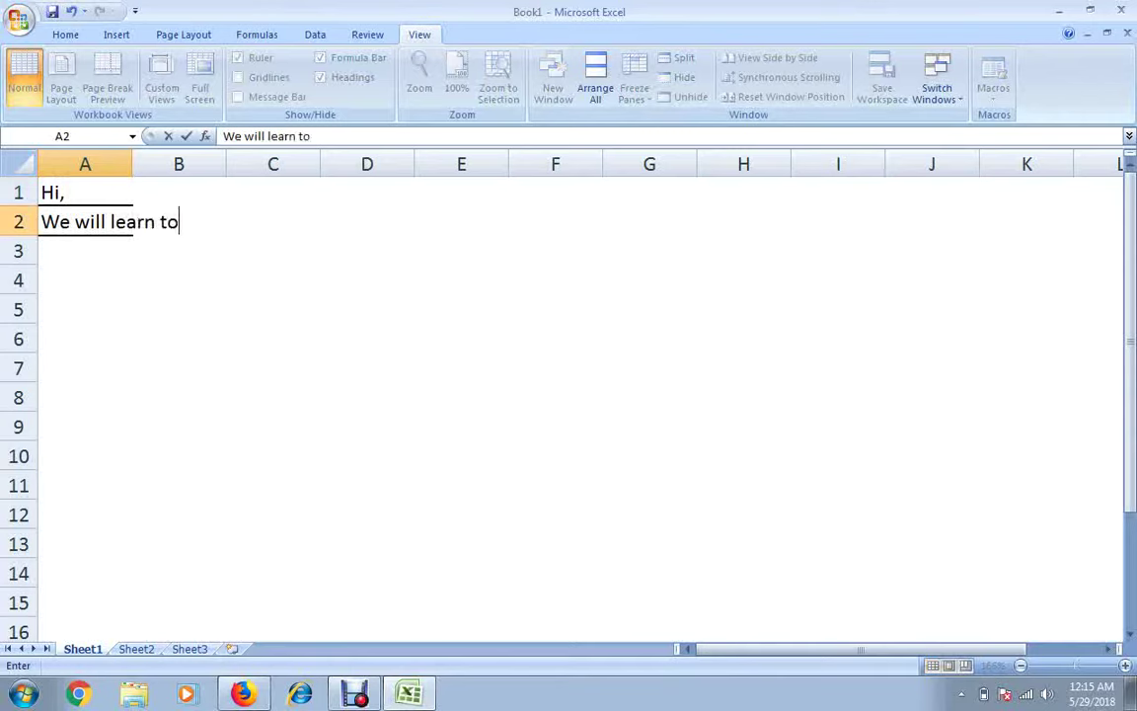
text(use)
text( Vlookup )
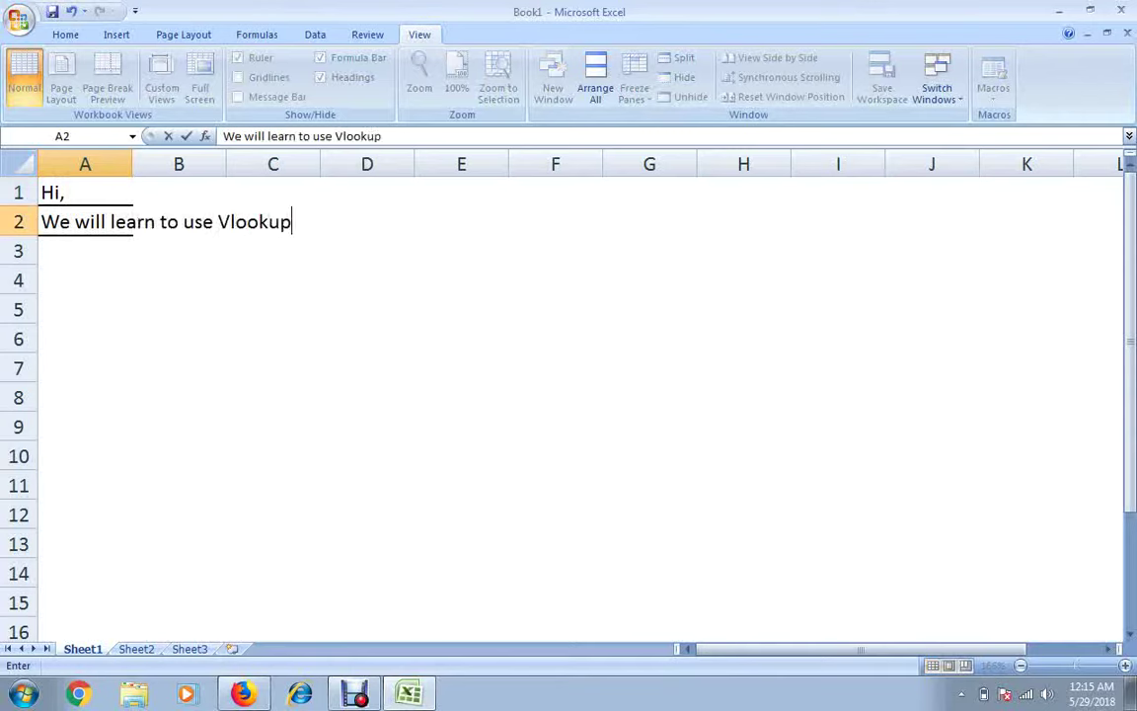
text(fr)
key(BackSpace)
text(ormula to )
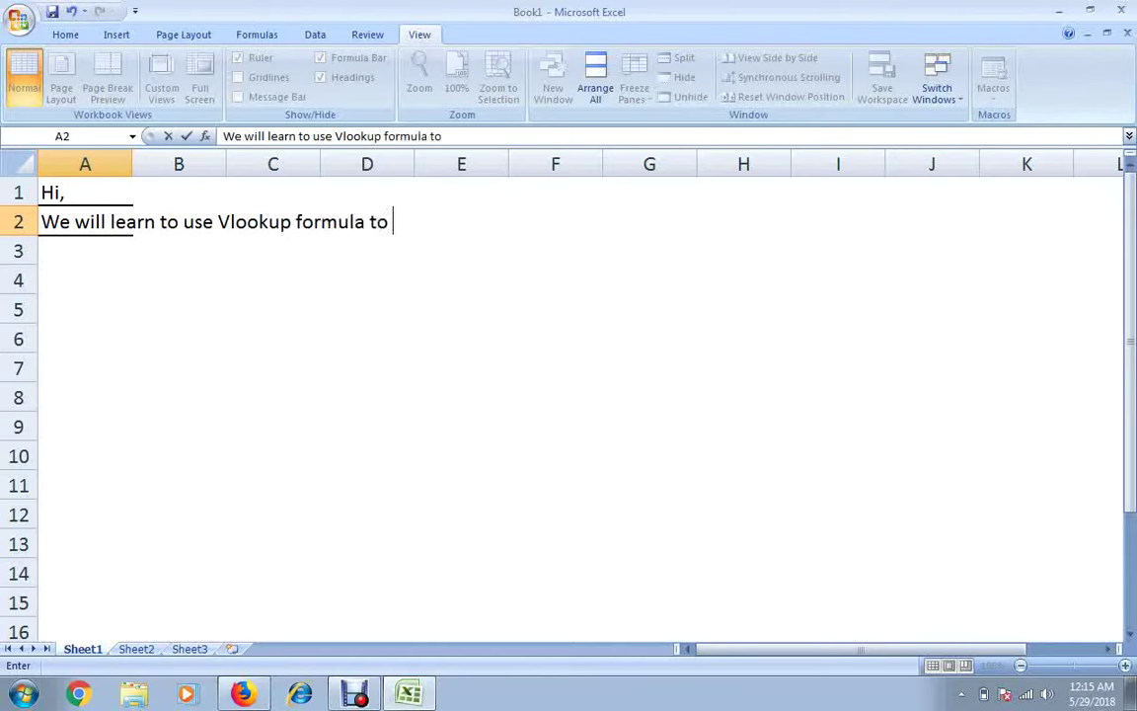
text(id)
text(entify wh)
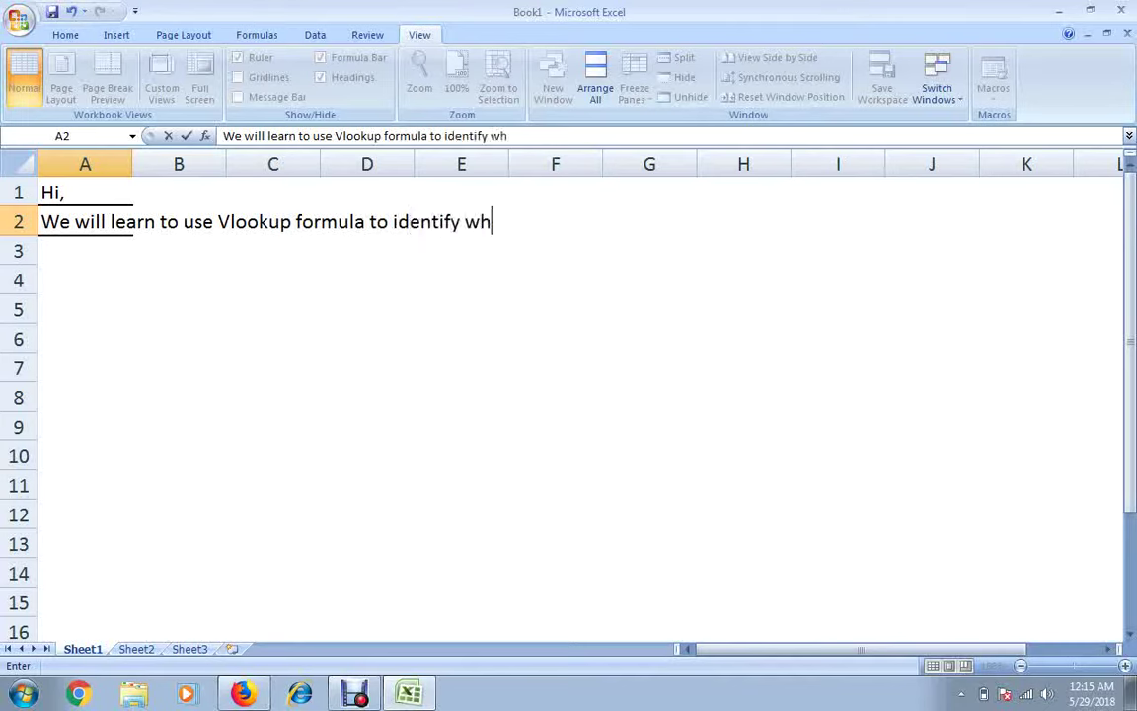
text(ich items )
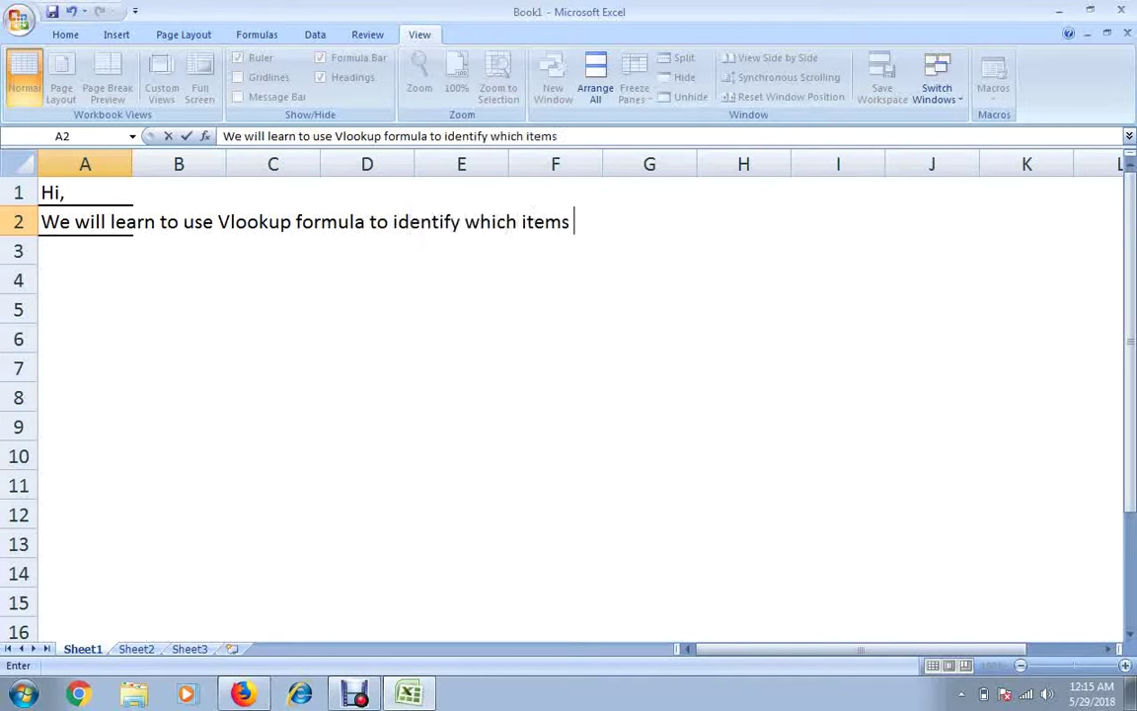
text(are there in)
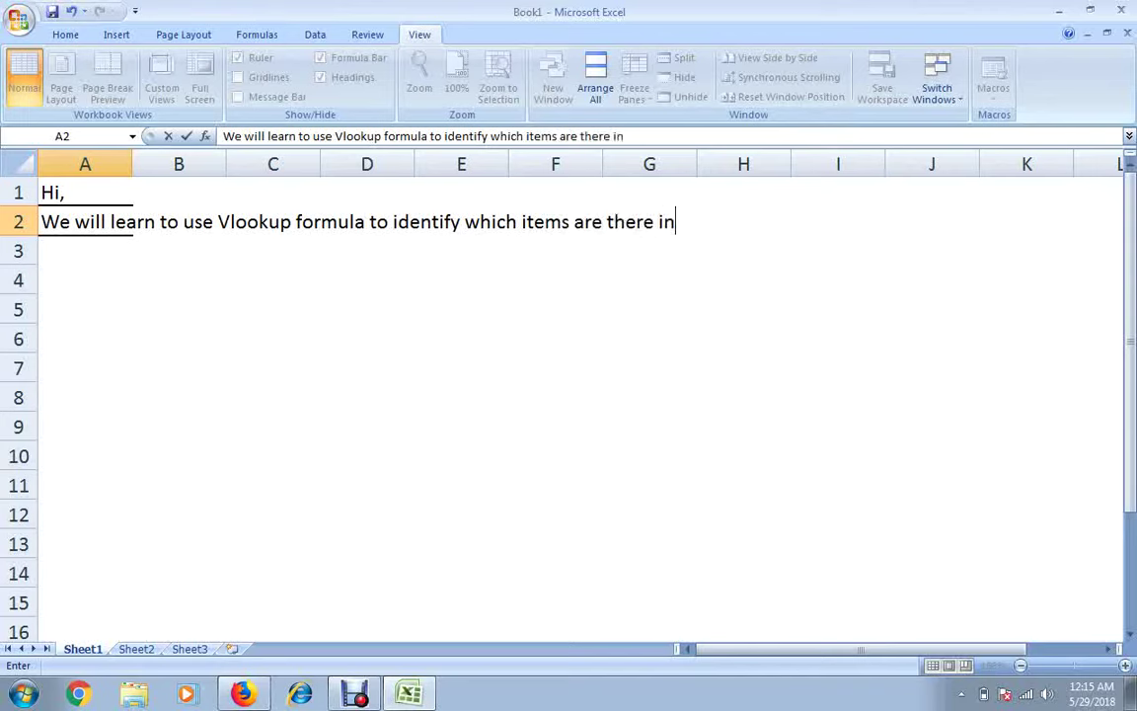
text( the list)
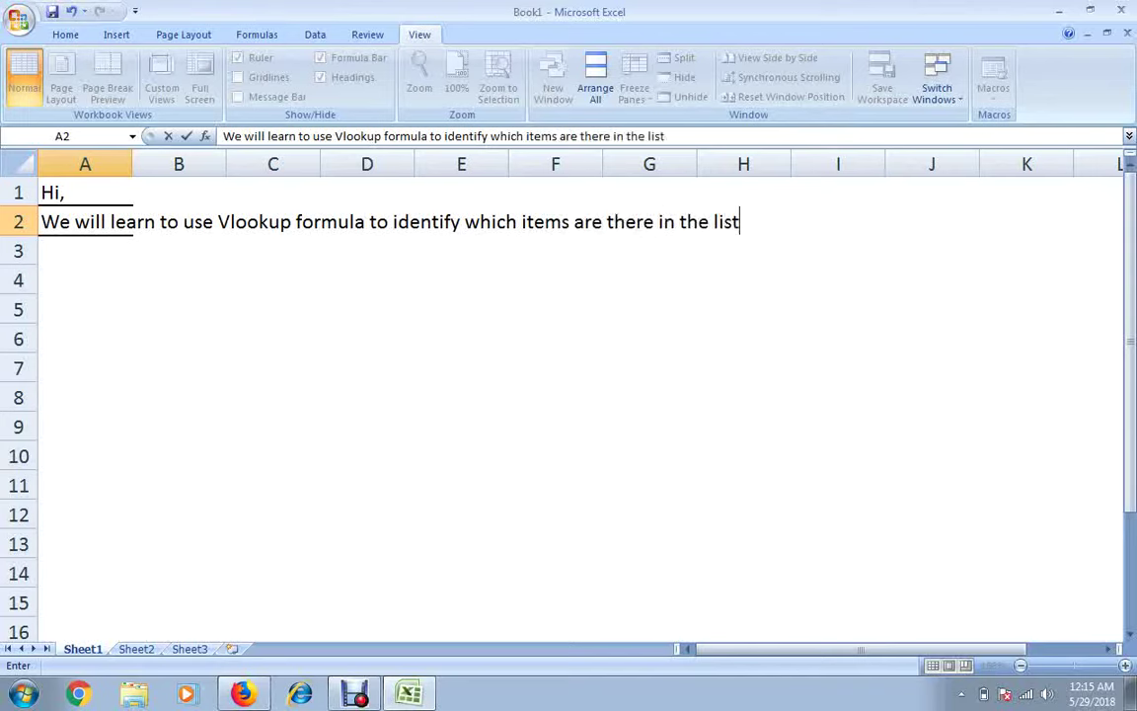
text( ad)
key(BackSpace)
text(n)
text(d wg)
key(BackSpace)
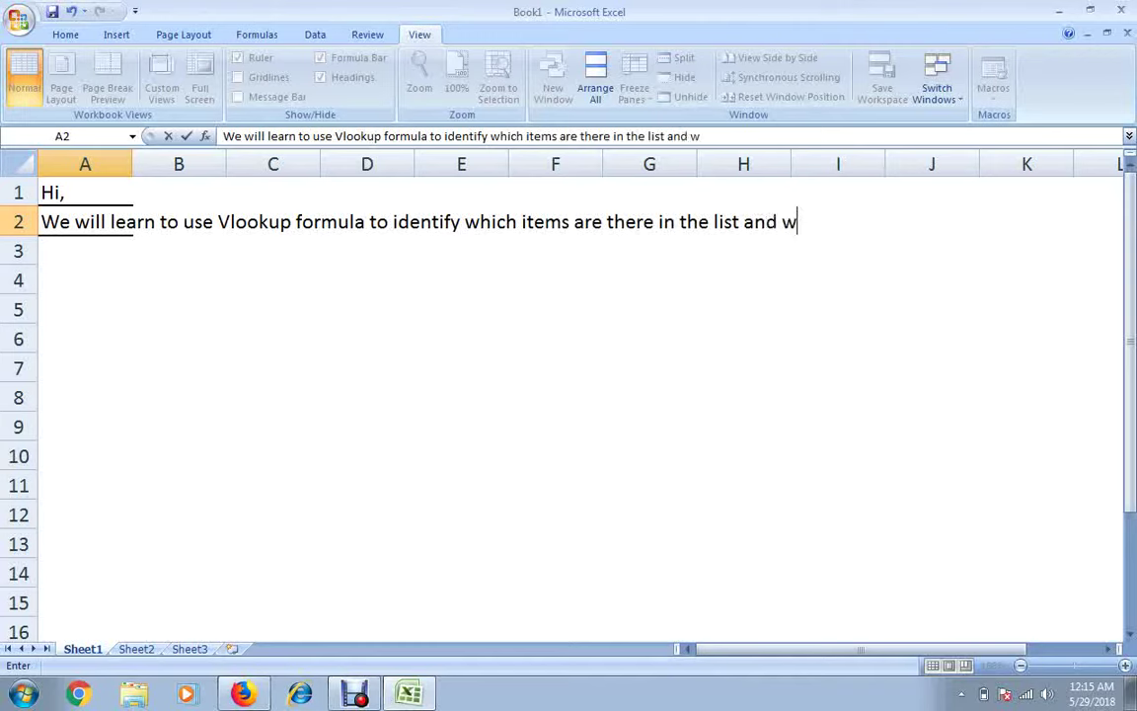
text(hich are )
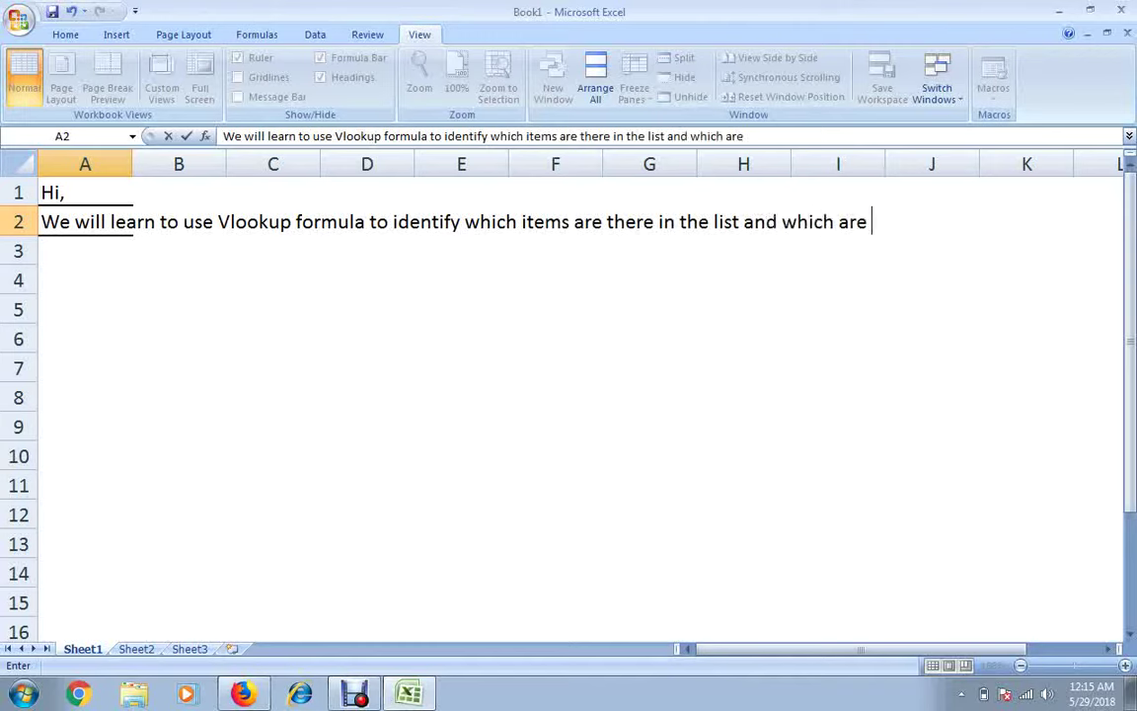
text(not.)
key(Return)
key(Return)
text(Ope)
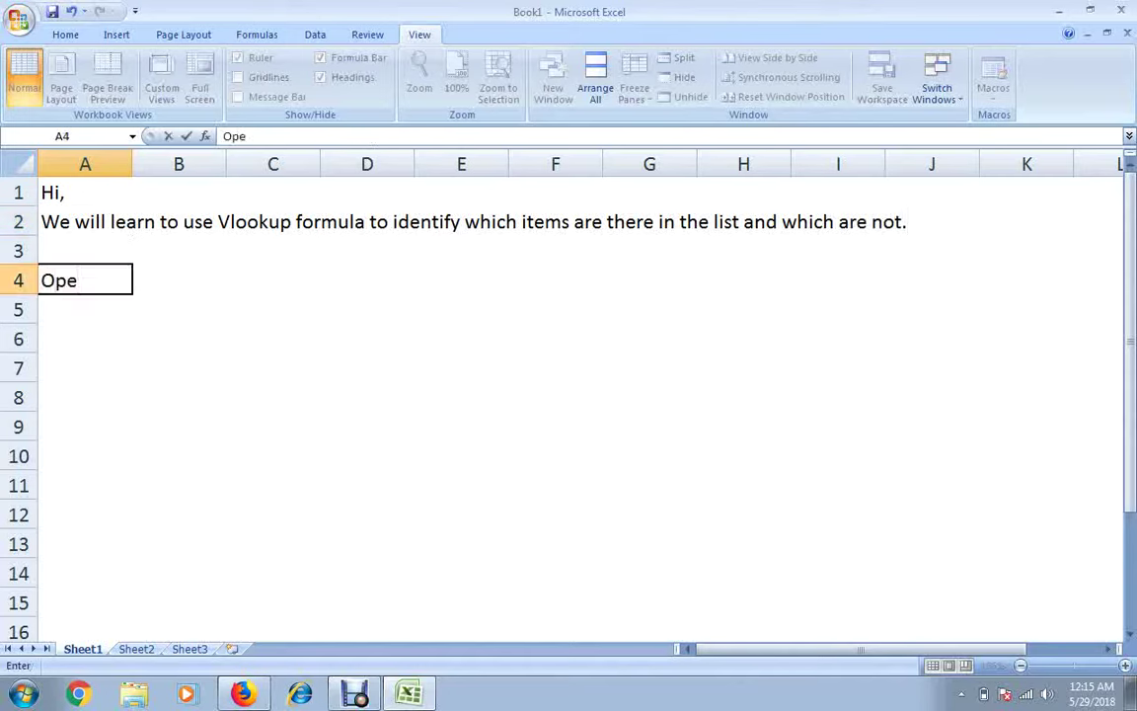
text(n a new )
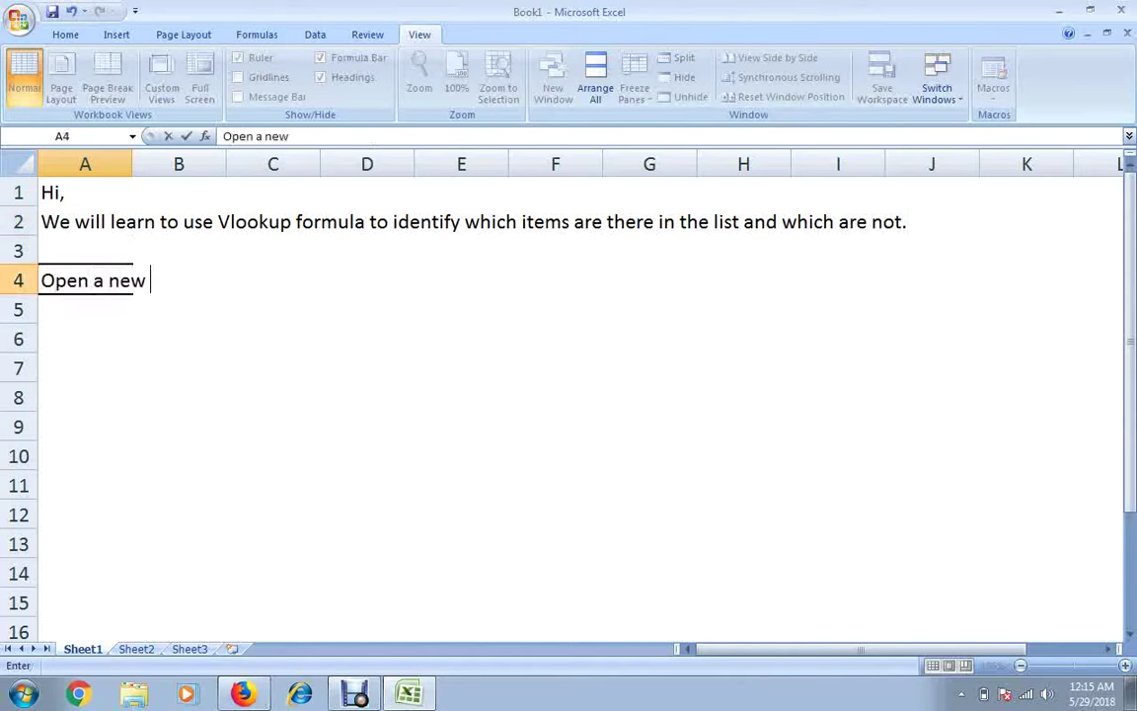
text(excel )
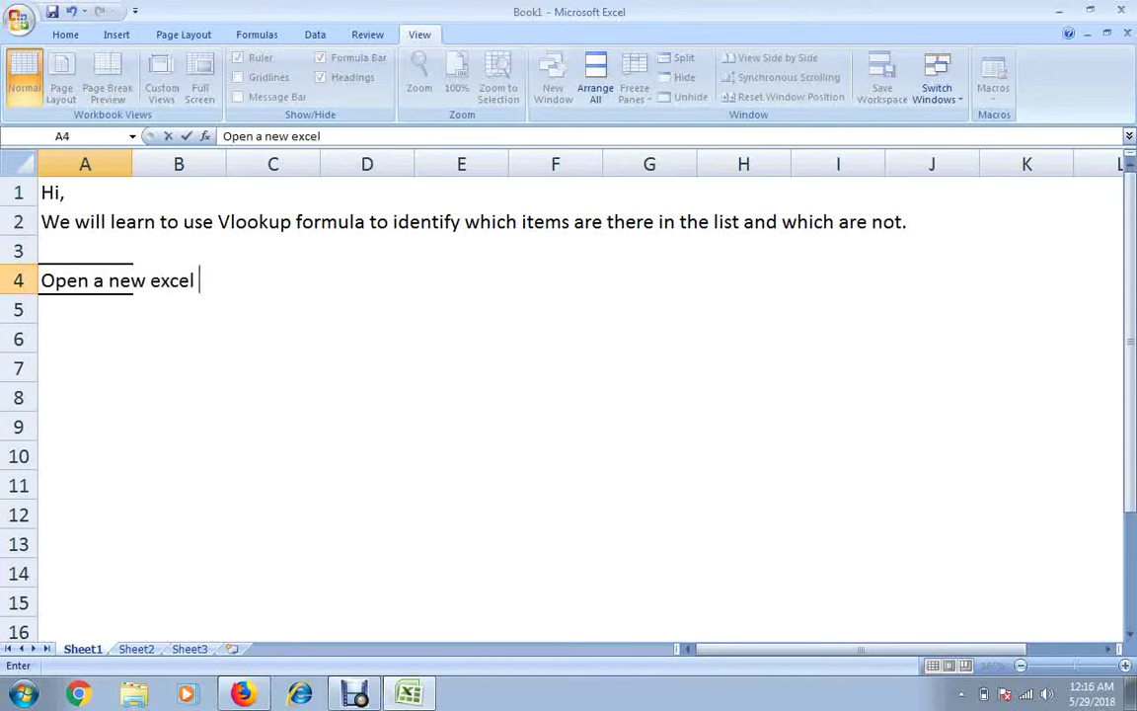
text(workbo)
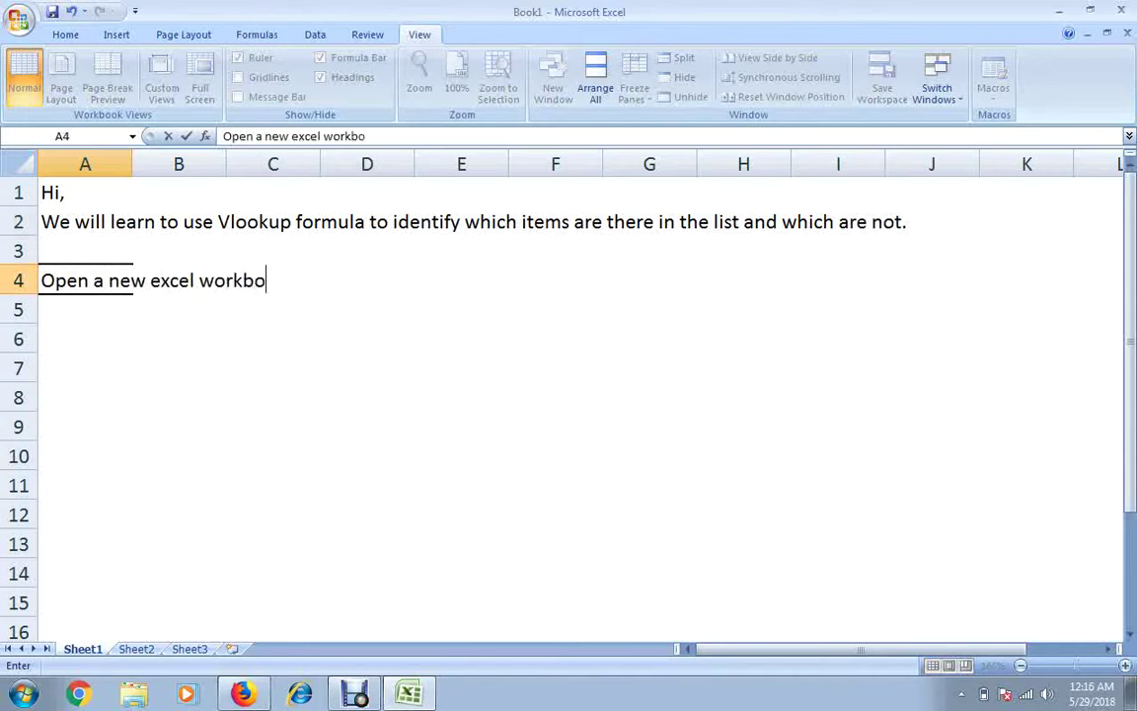
text(ok.)
key(Return)
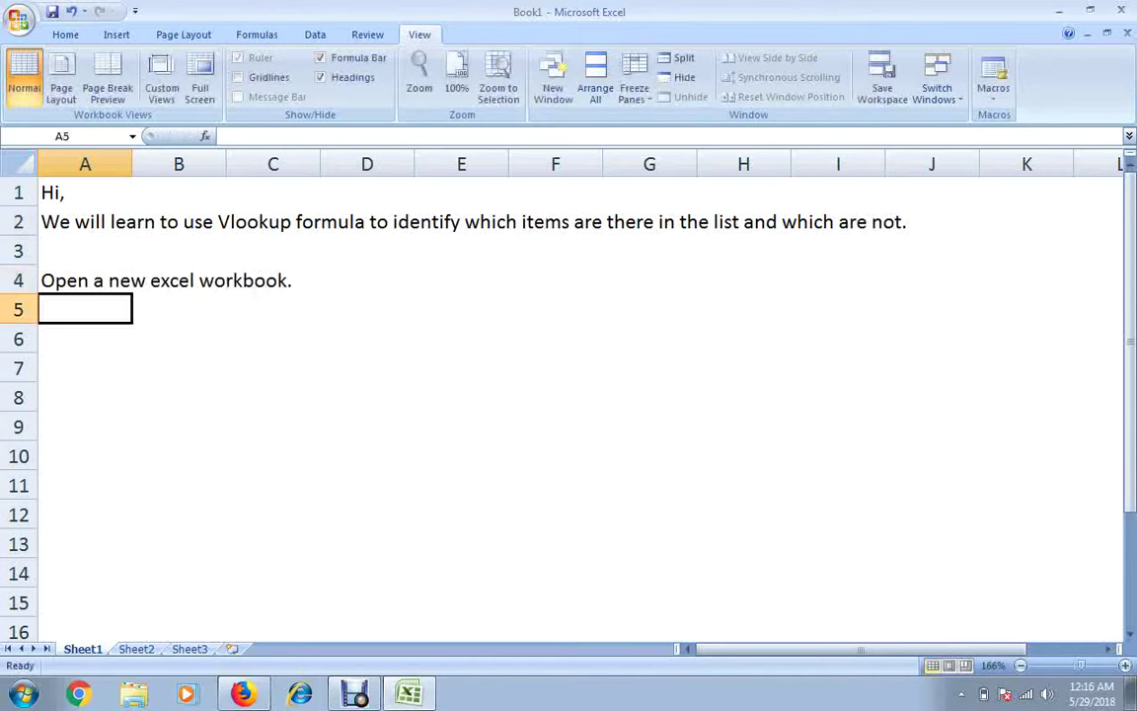
- In a new workbook, write 'We have three toppers in the class of 50 students' in A1
key(ctrl+n)
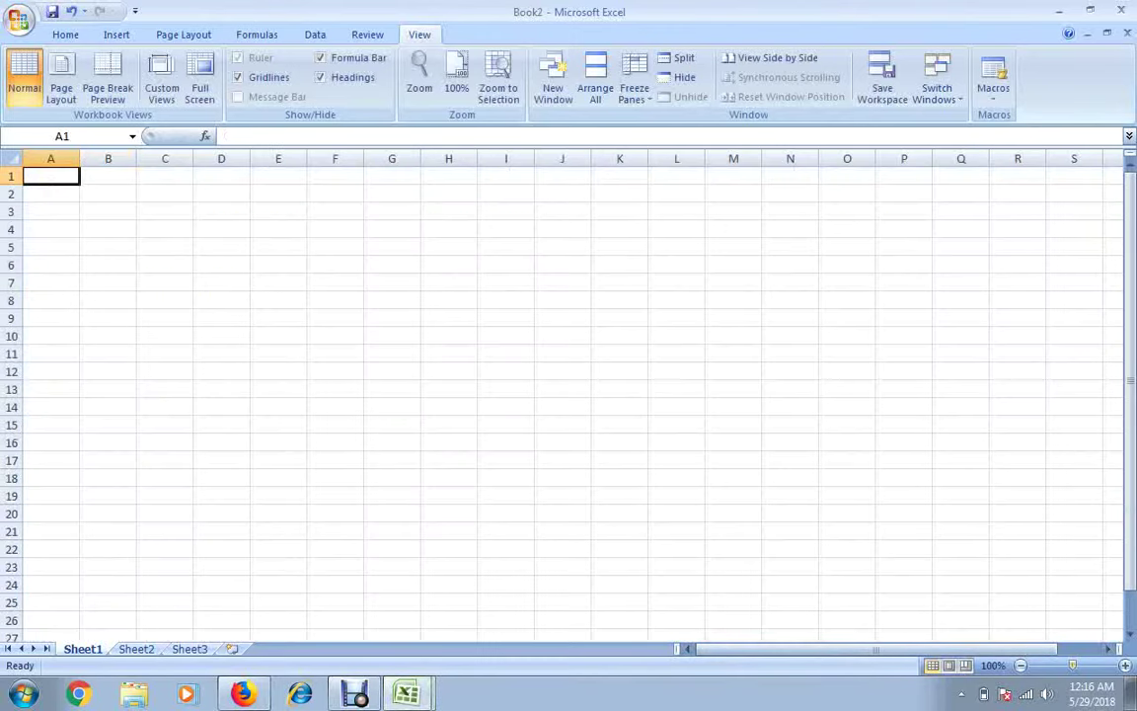
scroll(987, 612, up, 1)
scroll(988, 612, up, 1)
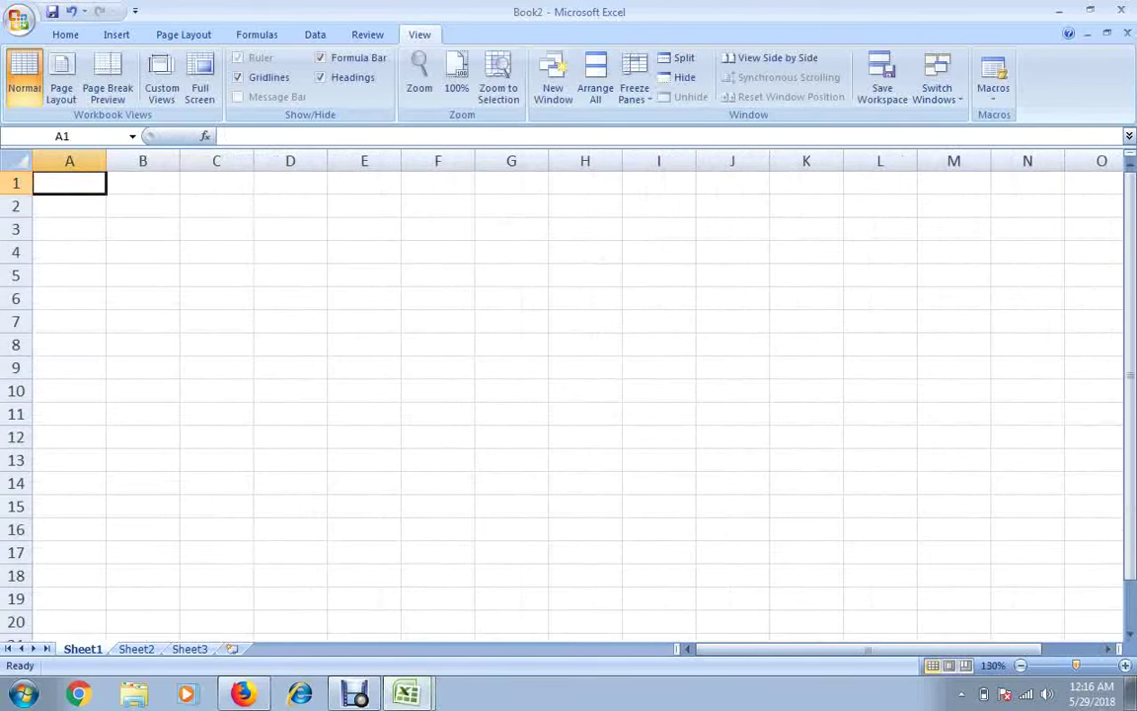
text(W)
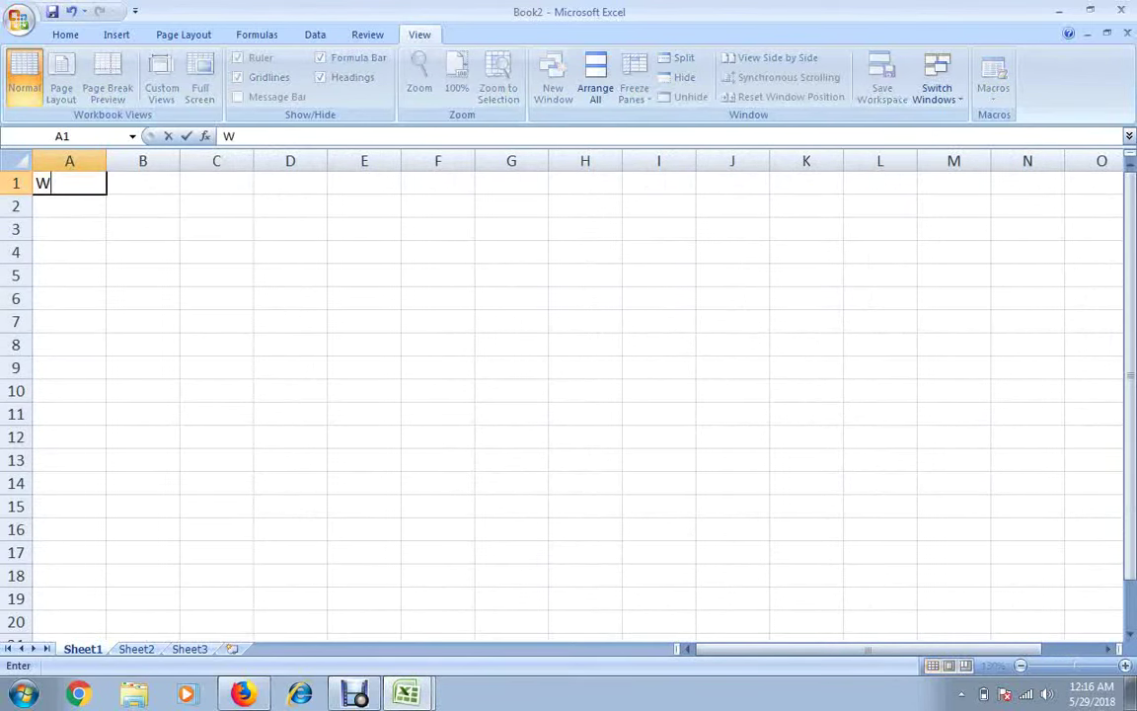
text(e have t)
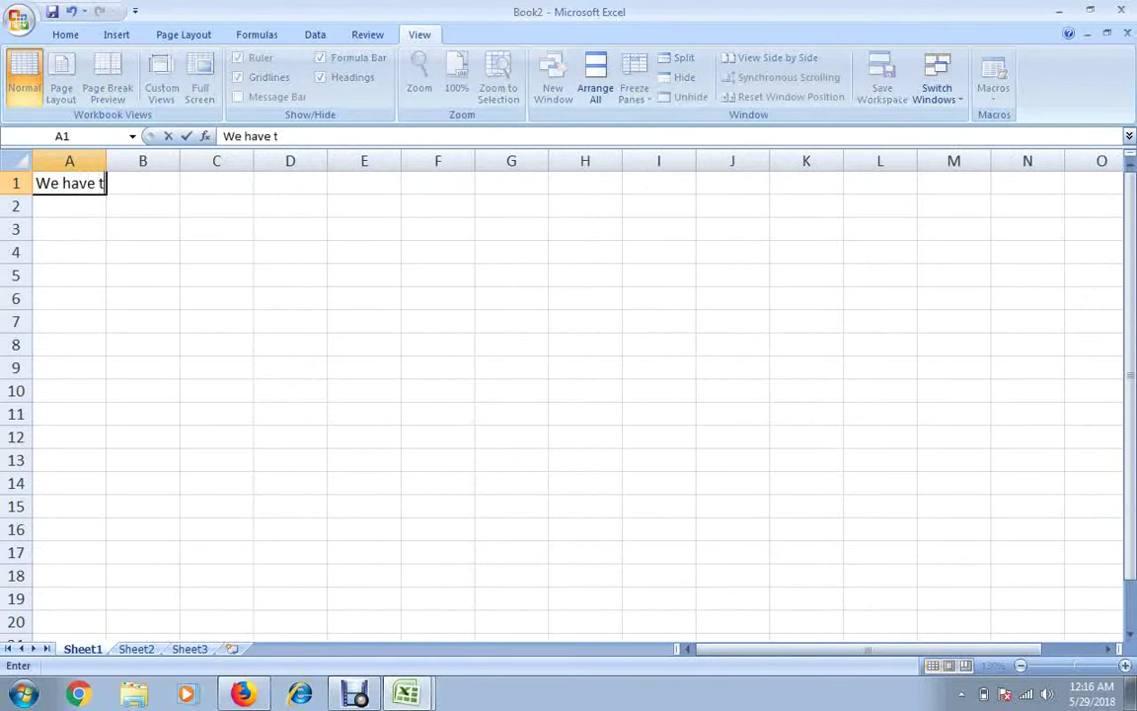
text(hree )
text(toppe)
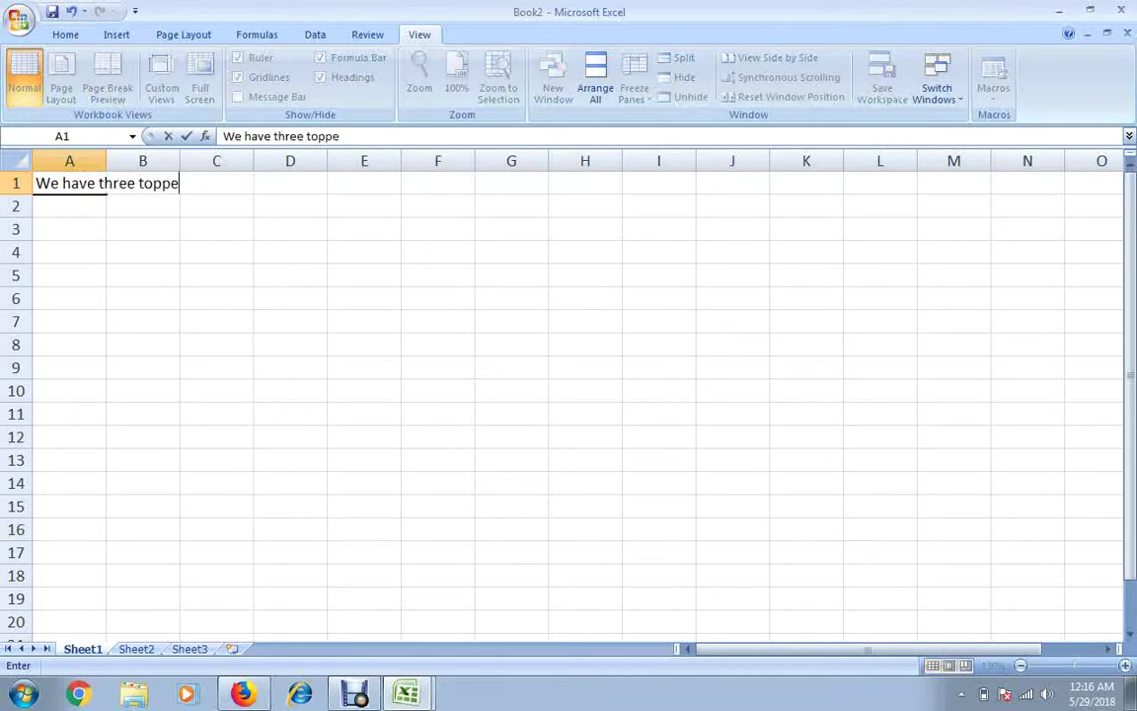
text(rs in the)
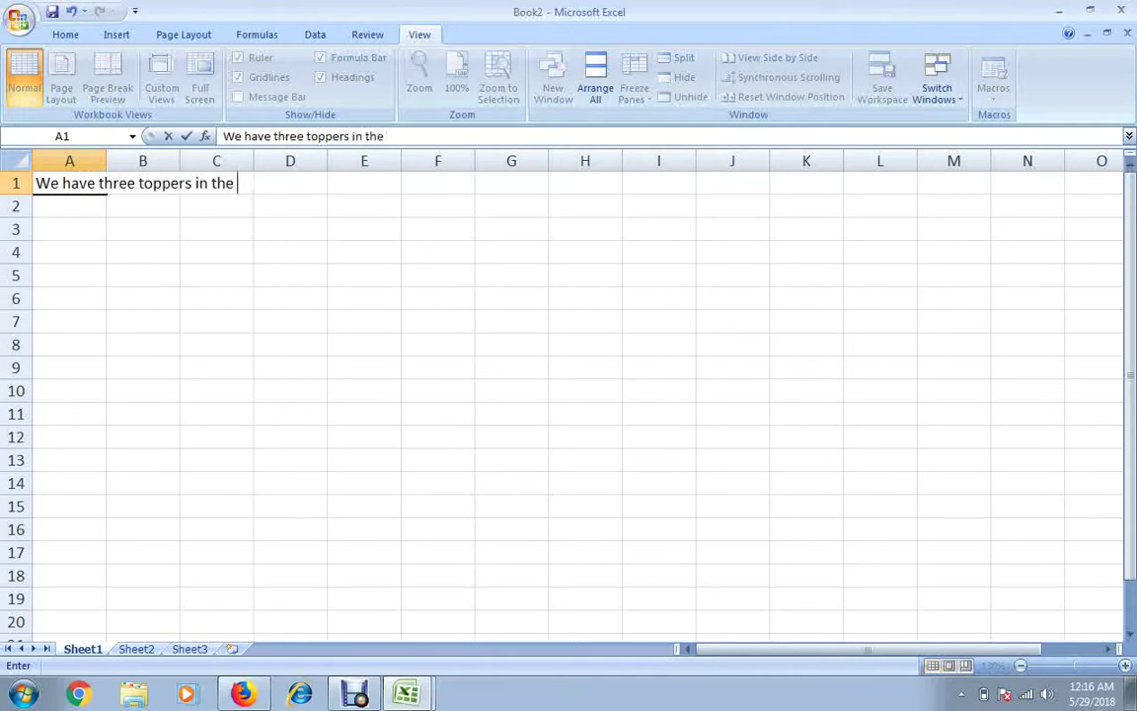
text( class of )
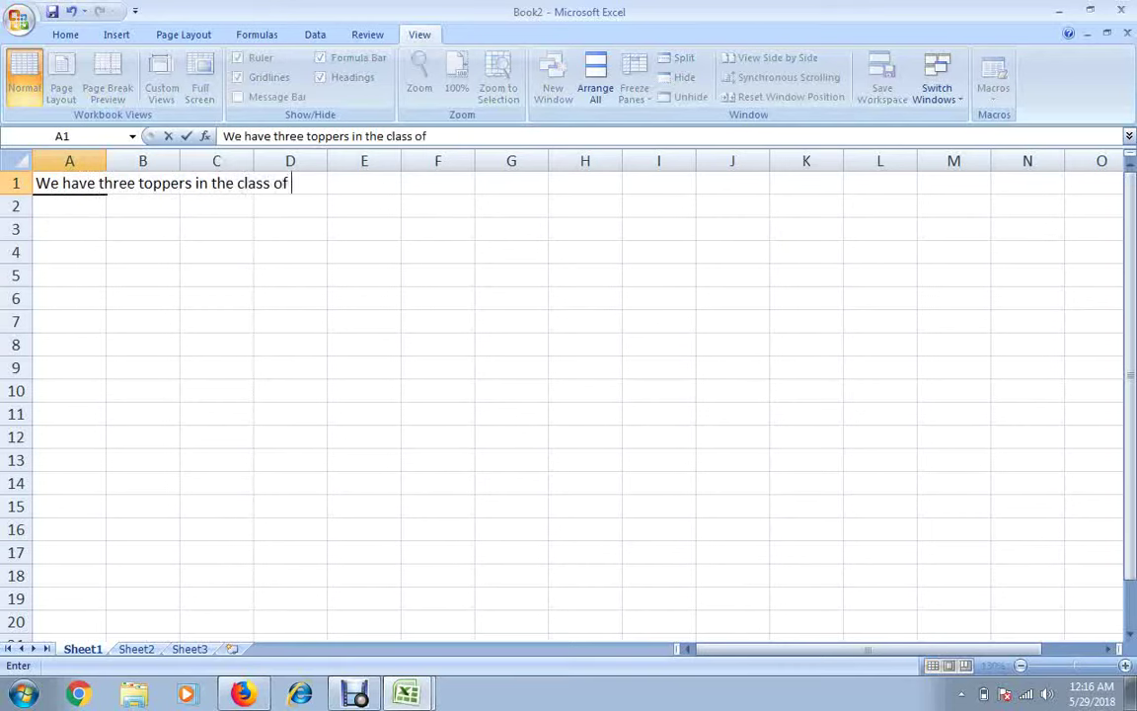
text(50 )
text(students)
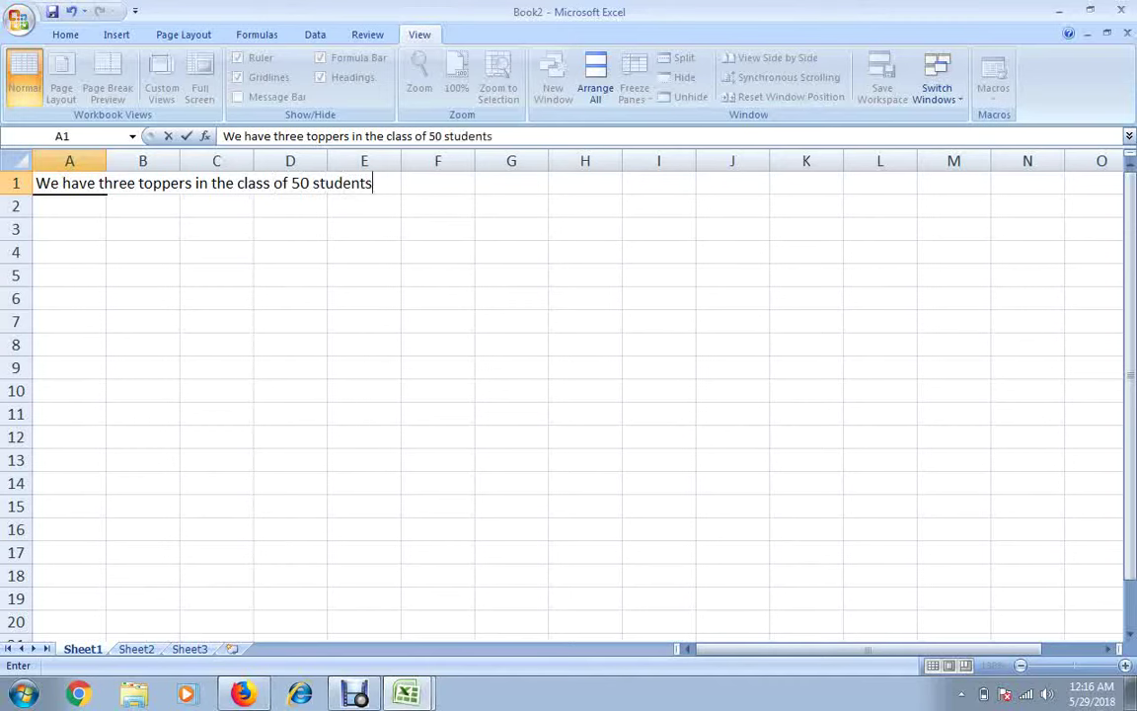
key(Return)
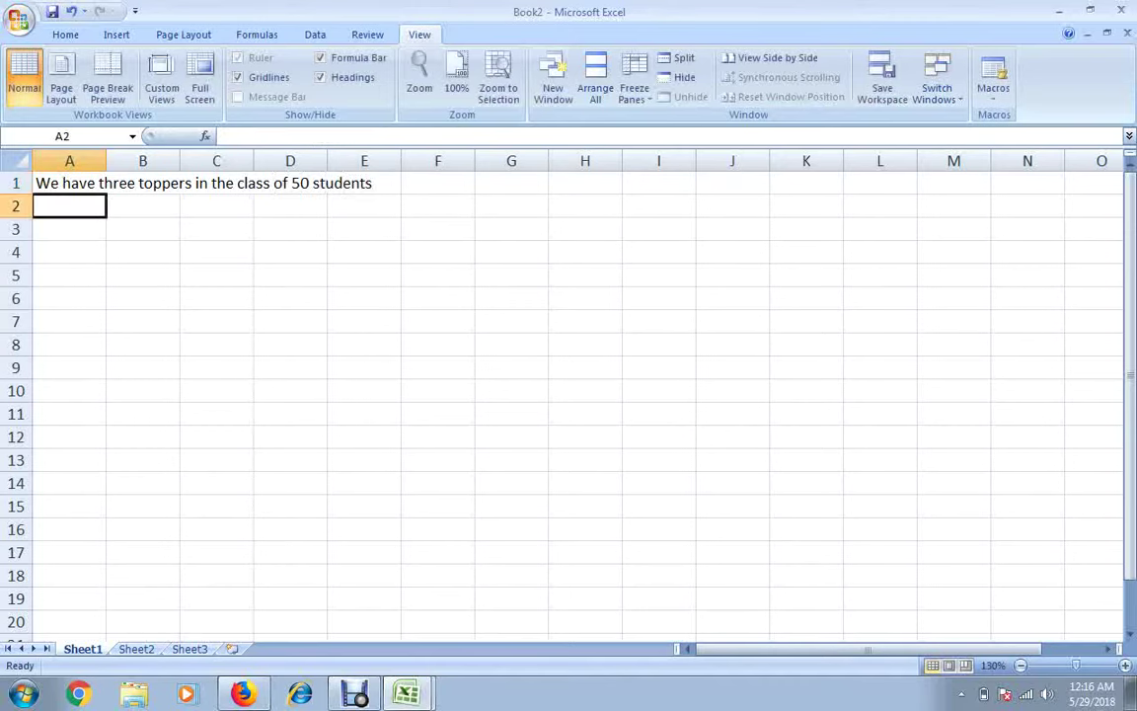
- Write the line introducing the toppers' roll numbers in A2
text(Roo)
key(BackSpace)
key(BackSpace)
text(l)
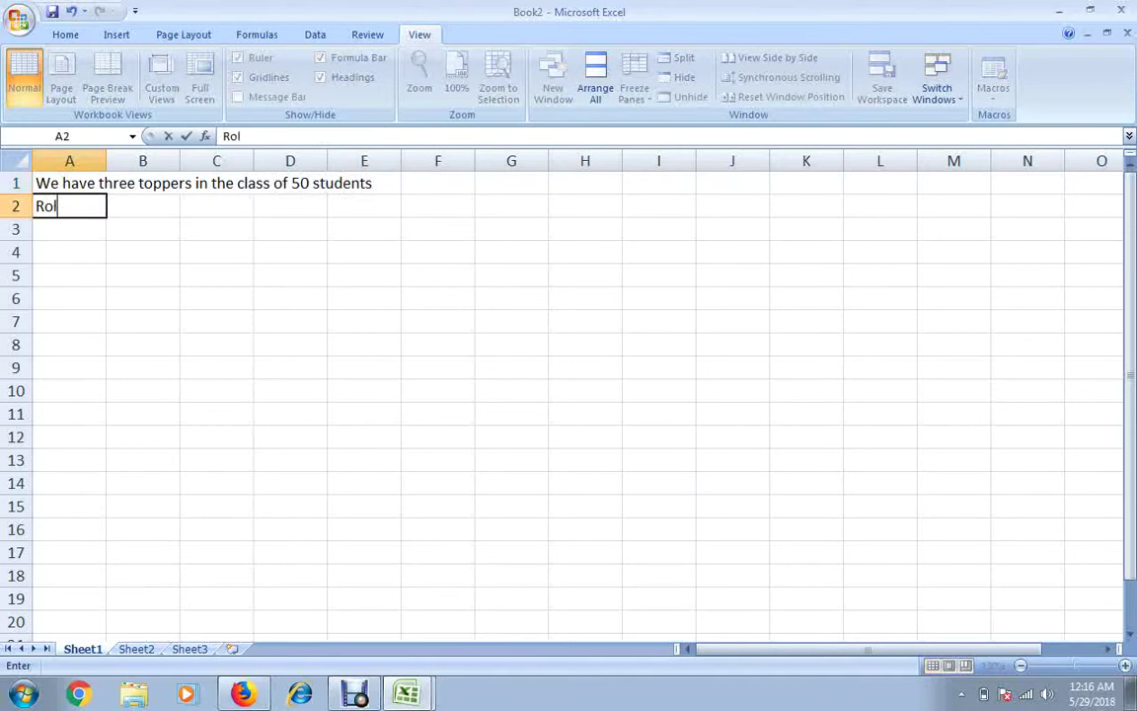
text(num)
text(berso)
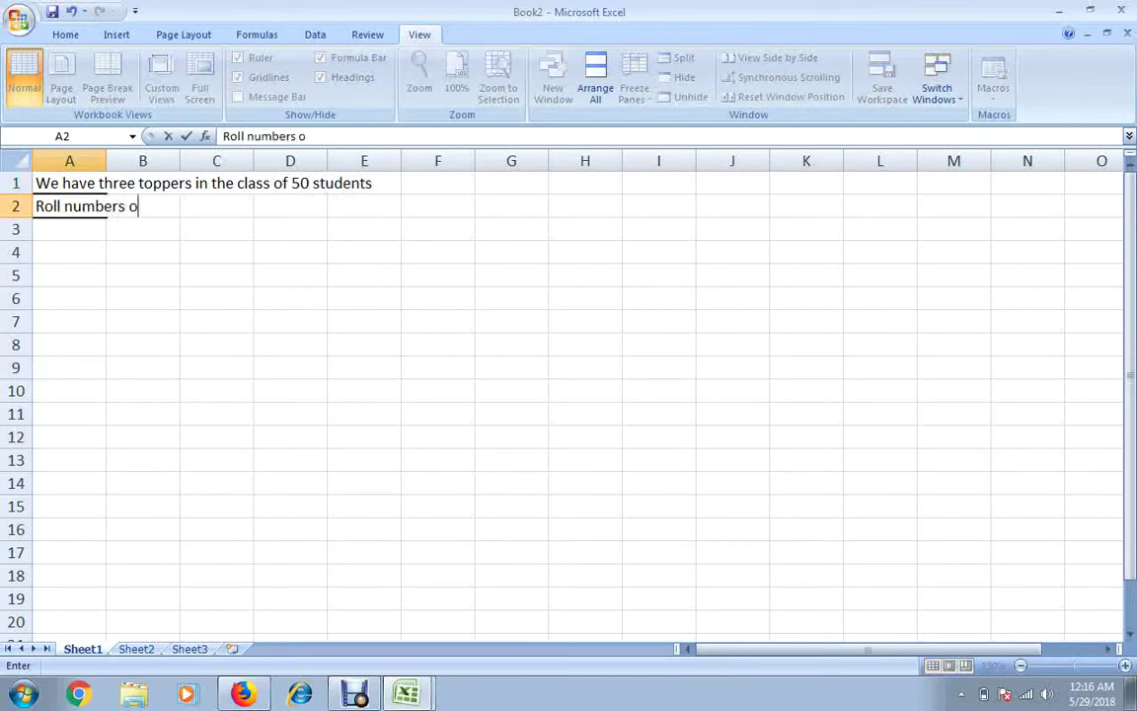
text(f the st)
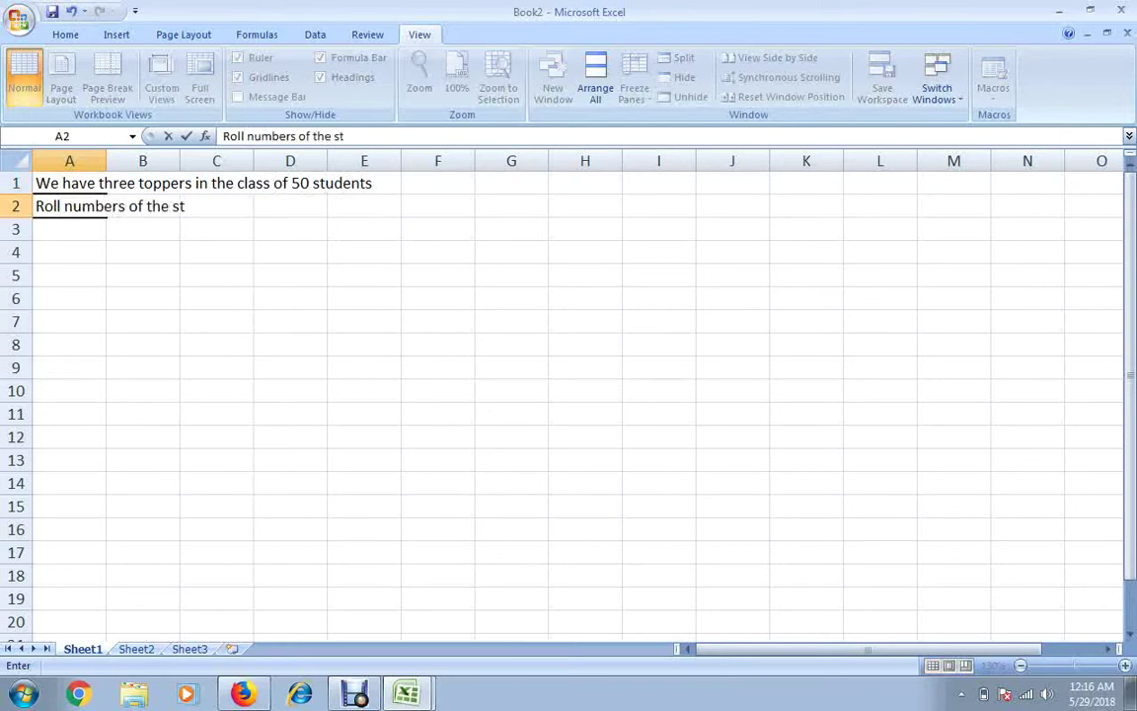
text(udents )
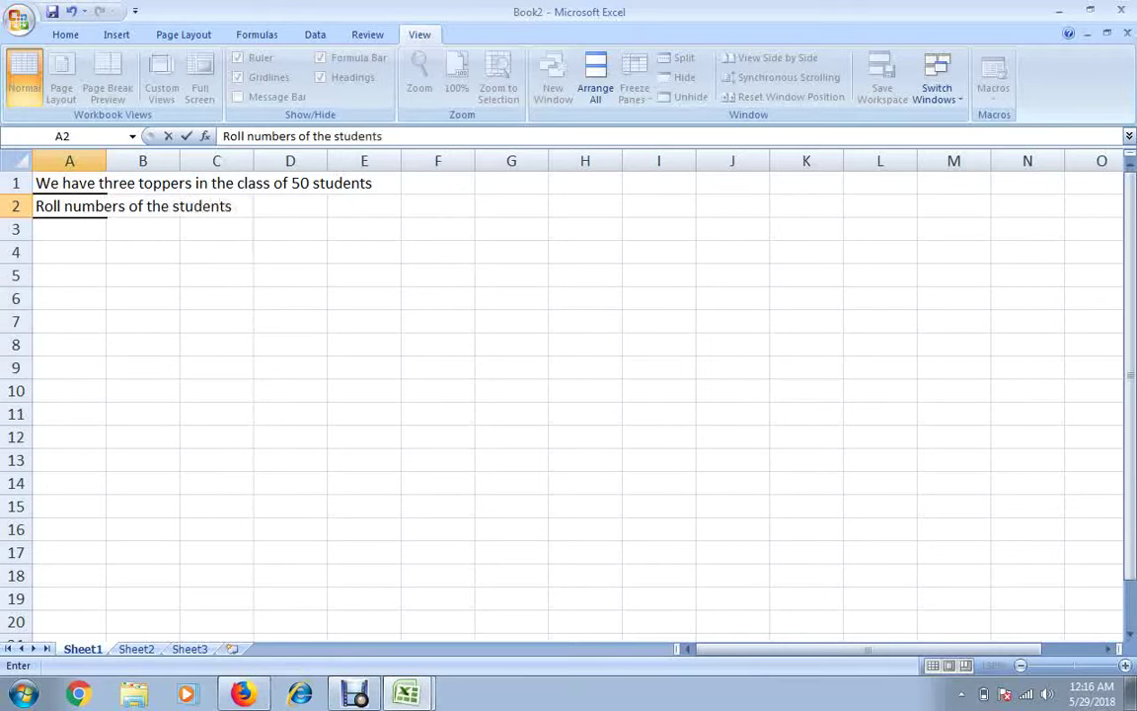
text(whi)
text(o)
text(to)
text(p)
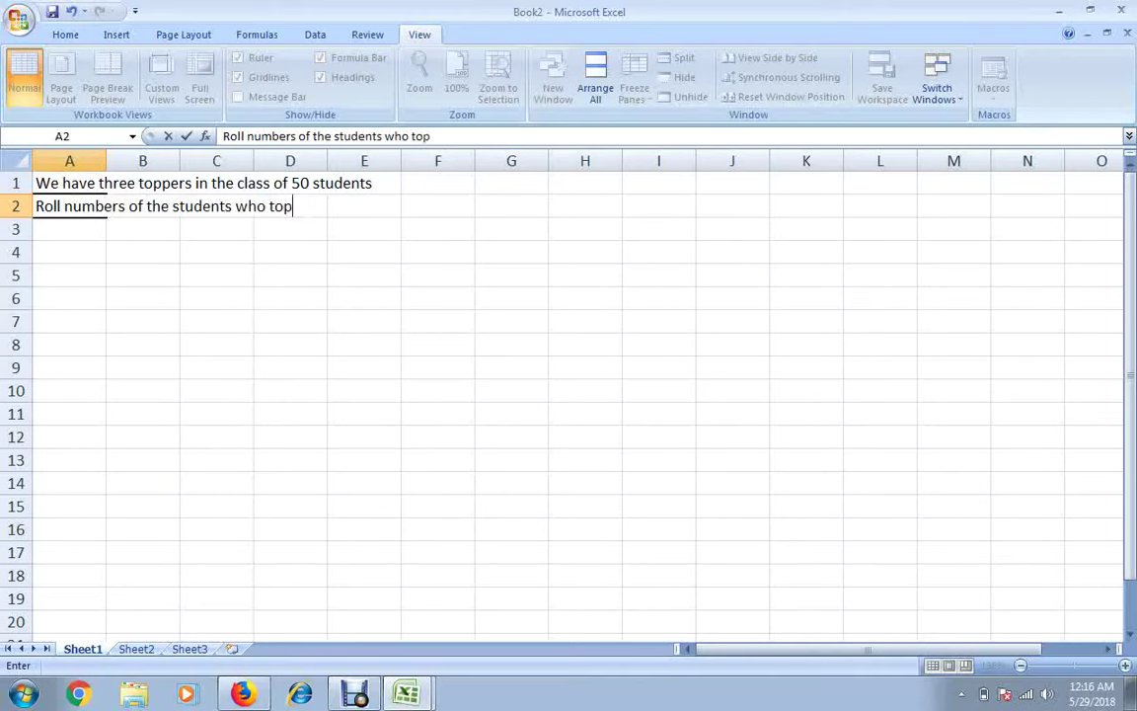
text(ped are as)
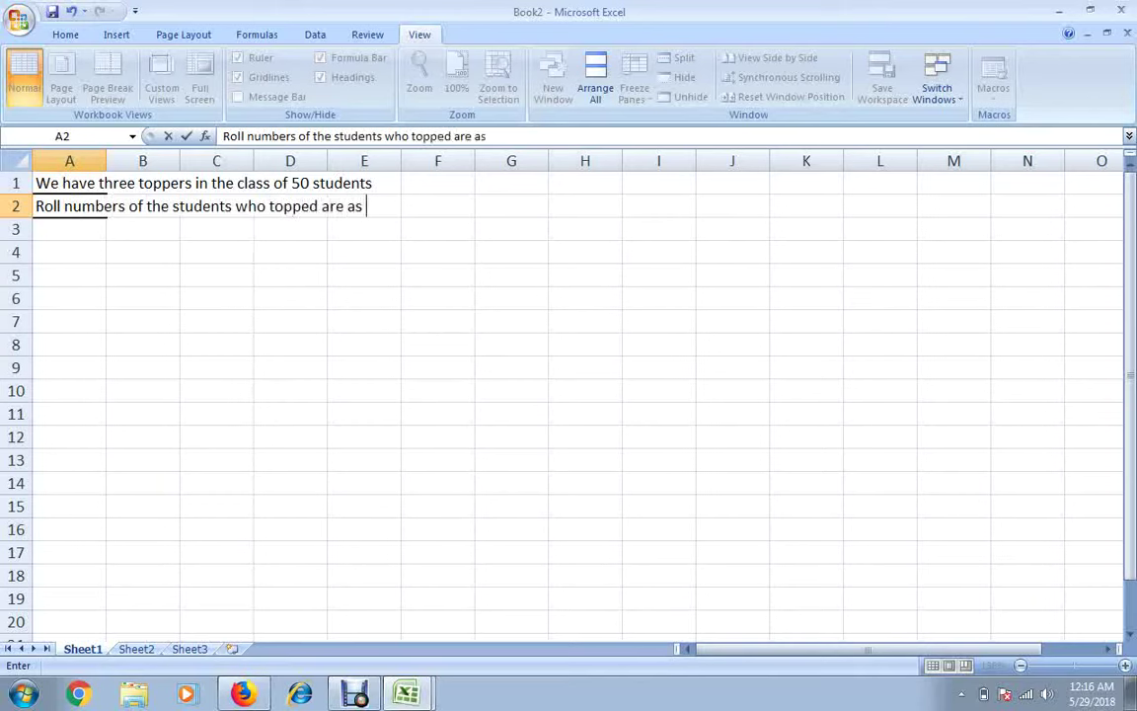
text( foll)
text(ows:)
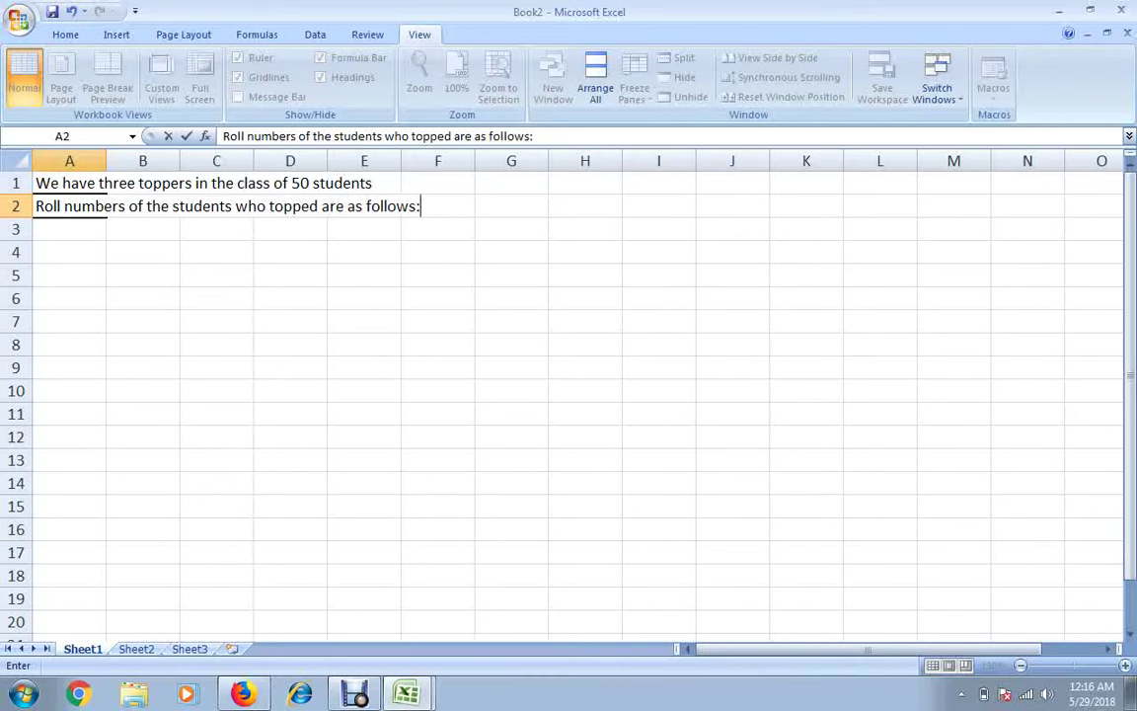
key(Return)
- Add a 'Roll No.' heading and list topper roll numbers 5, 20 and 23 beneath it
key(Return)
text(Rol)
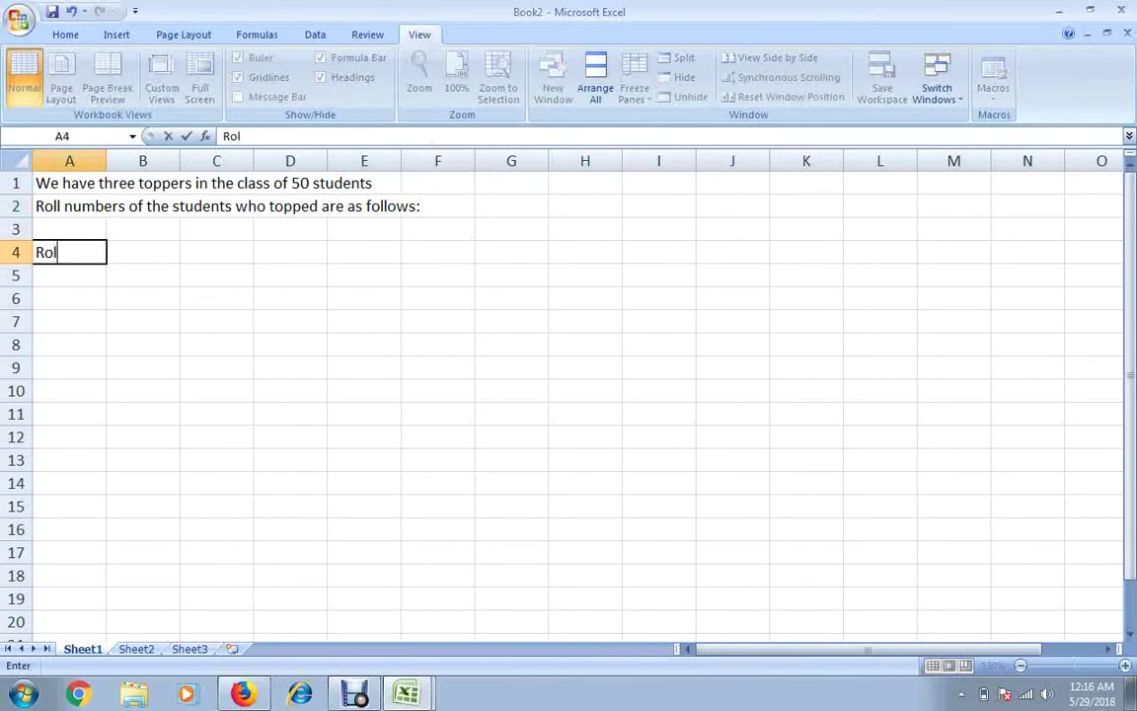
text(l No)
text(.)
key(Return)
text(5)
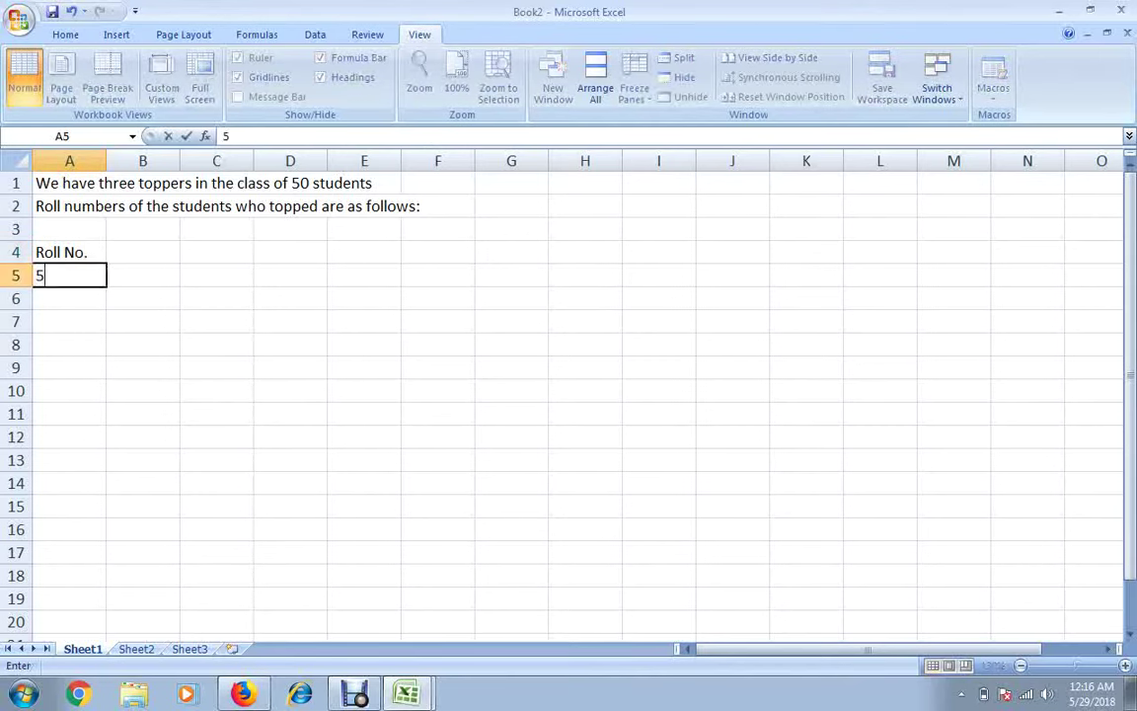
key(Return)
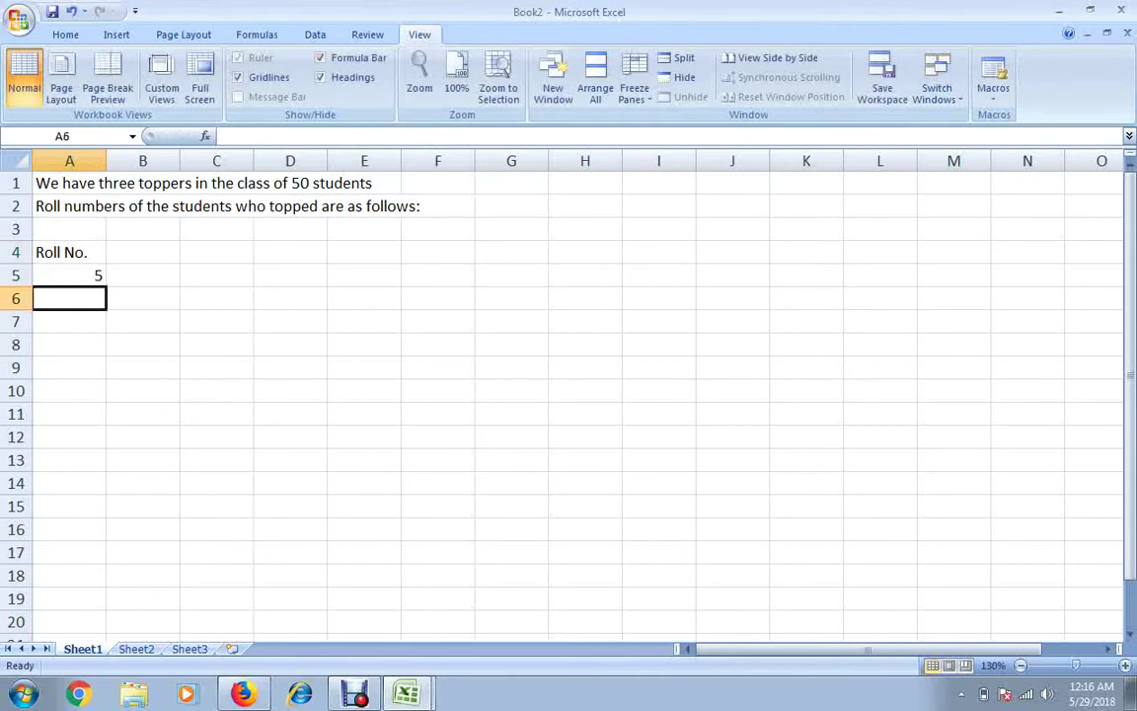
text(20)
key(Return)
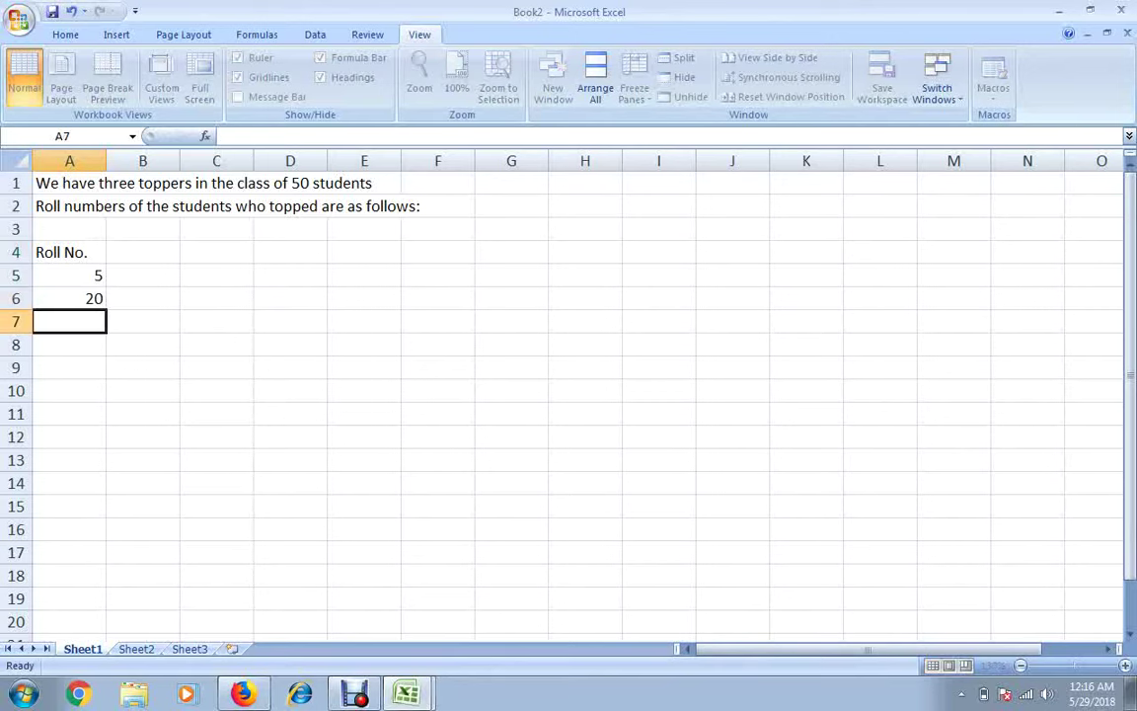
text(23)
key(Return)
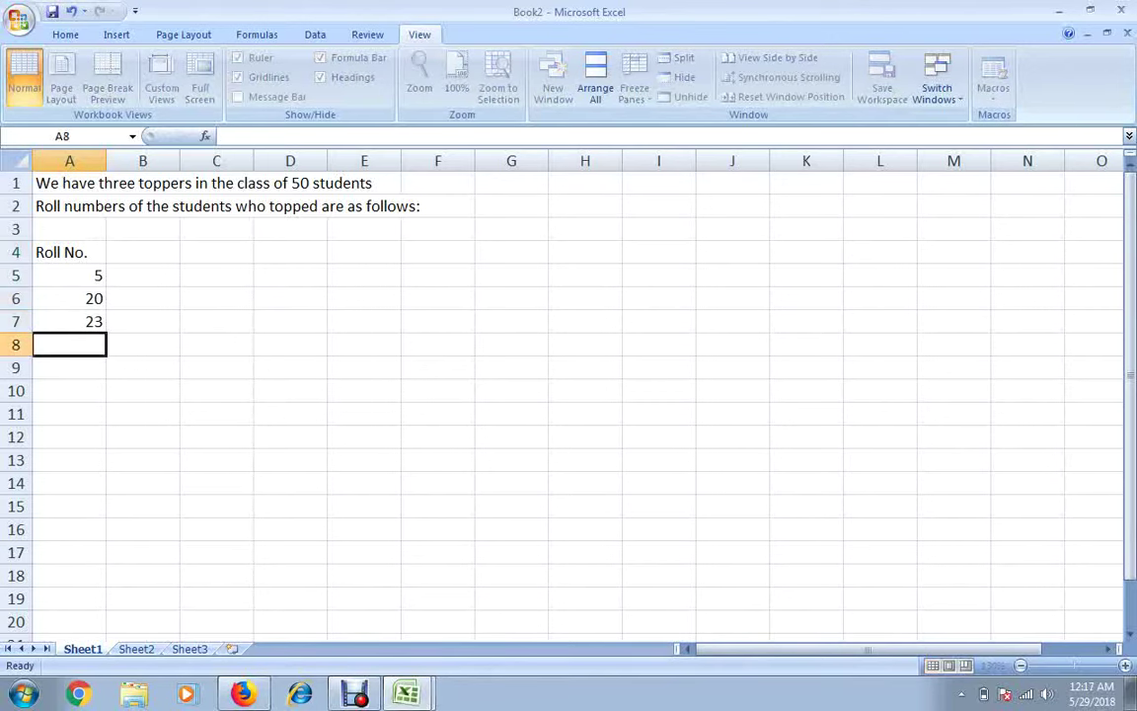
- Return to the first roll number, then move to the empty Sheet2
key(Up)
key(Up)
key(Up)
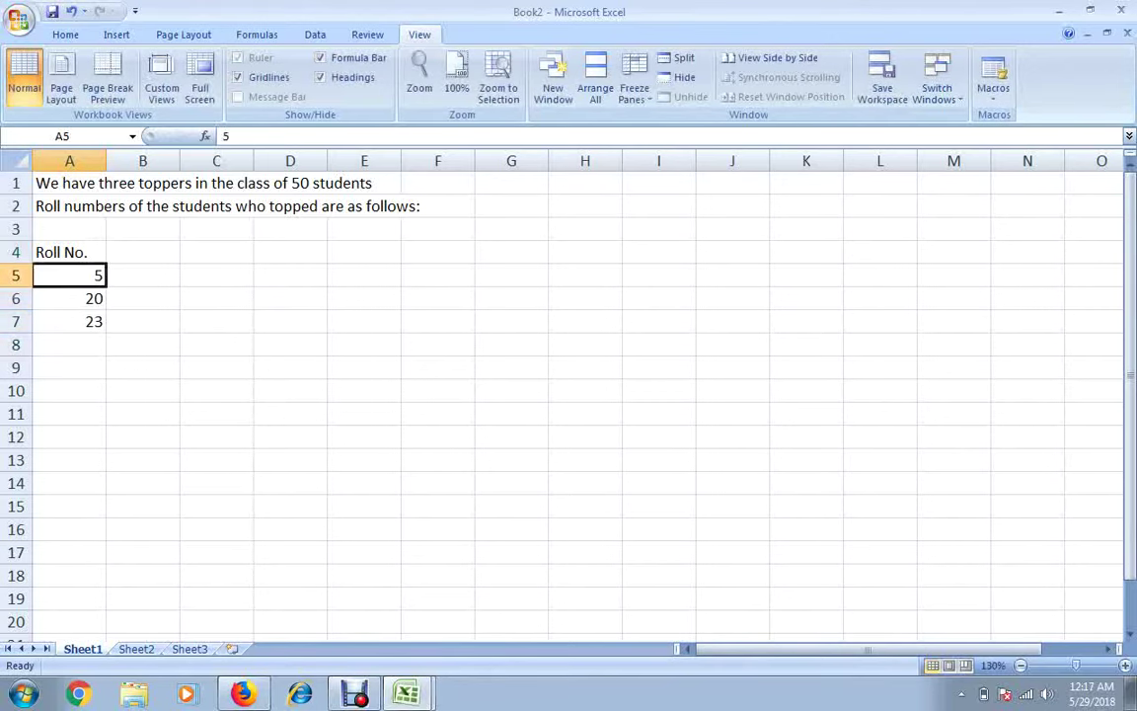
key(Right)
key(Up)
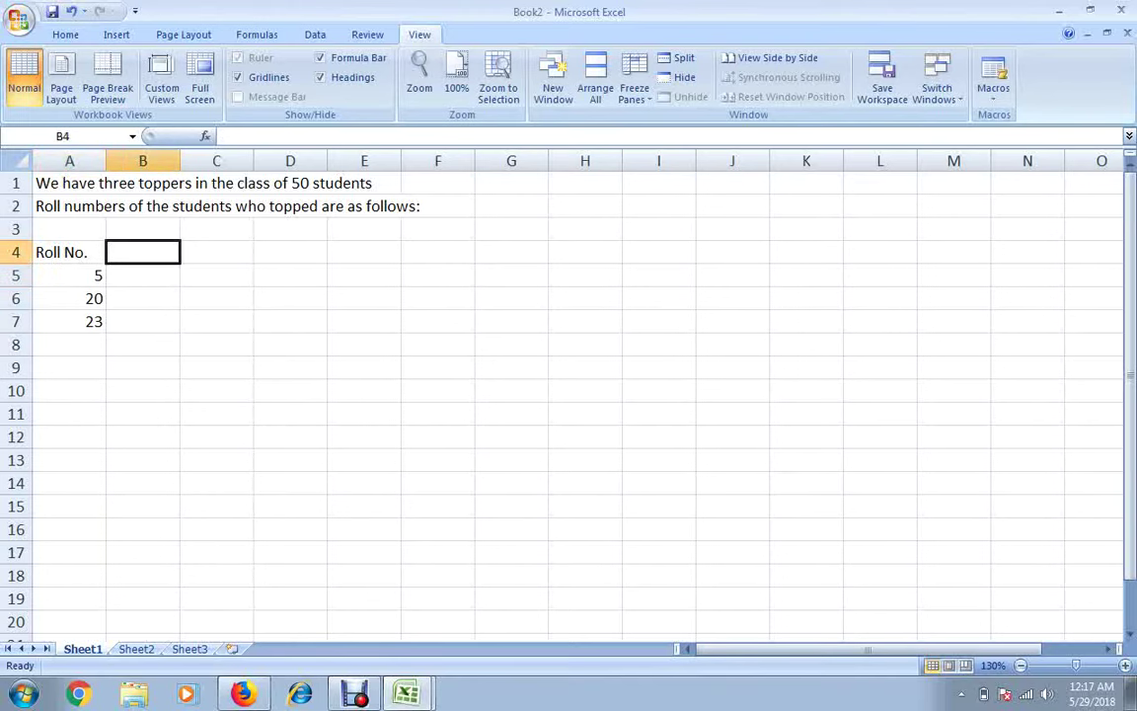
key(ctrl+Page_Down)
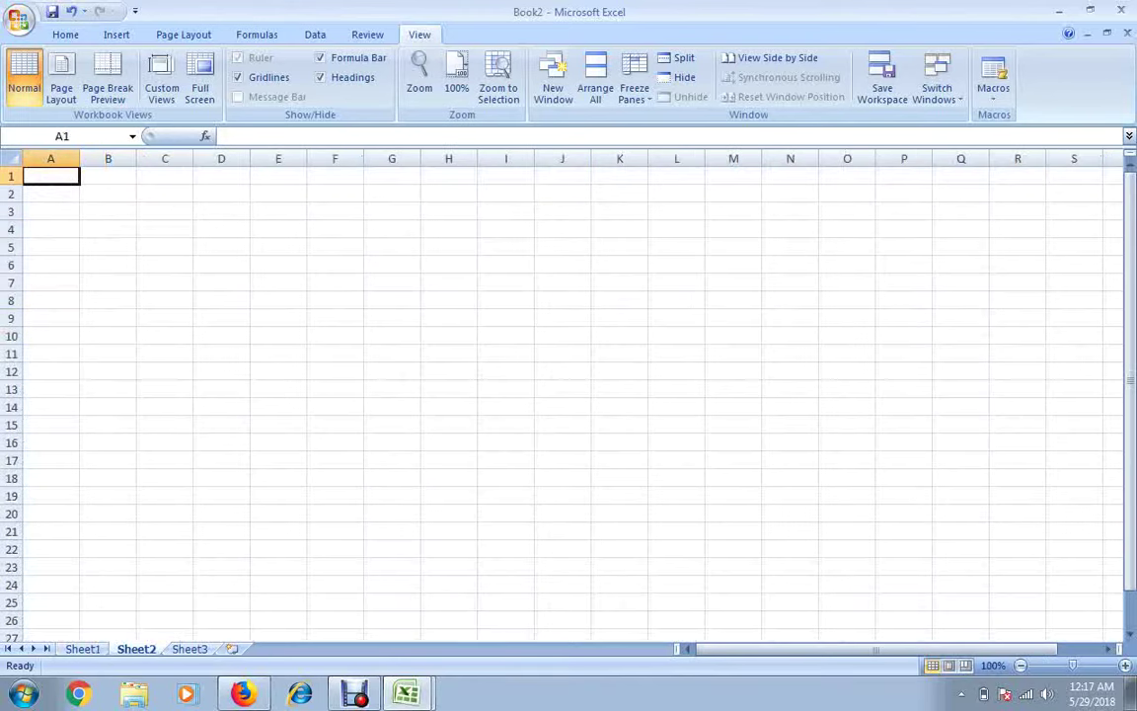
- In Book1 A6, note 'We will now move to a new excel sheet to understand how it works'
key(ctrl+Tab)
key(Down)
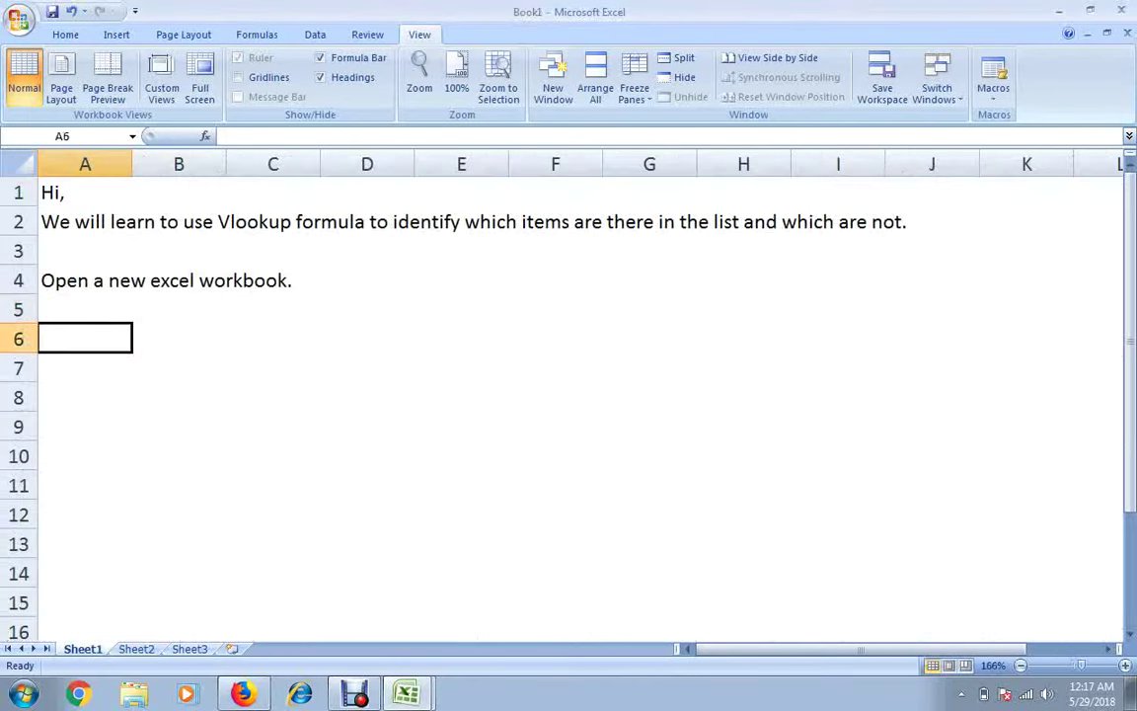
text(We wi)
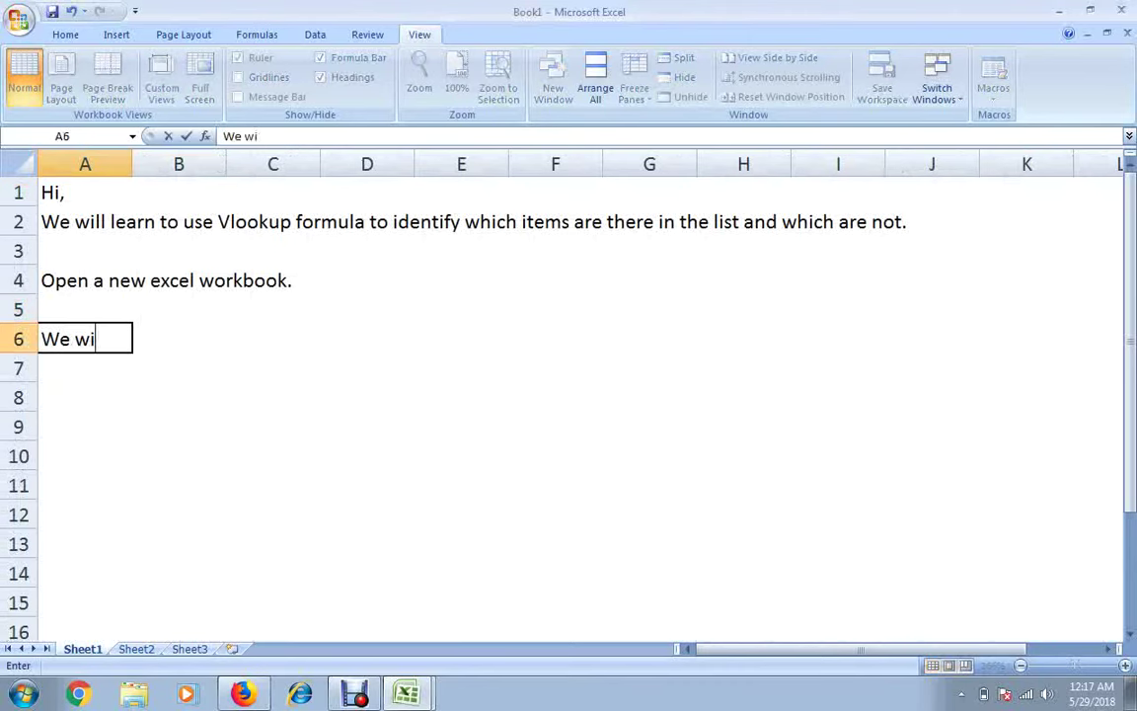
text(ll now mov)
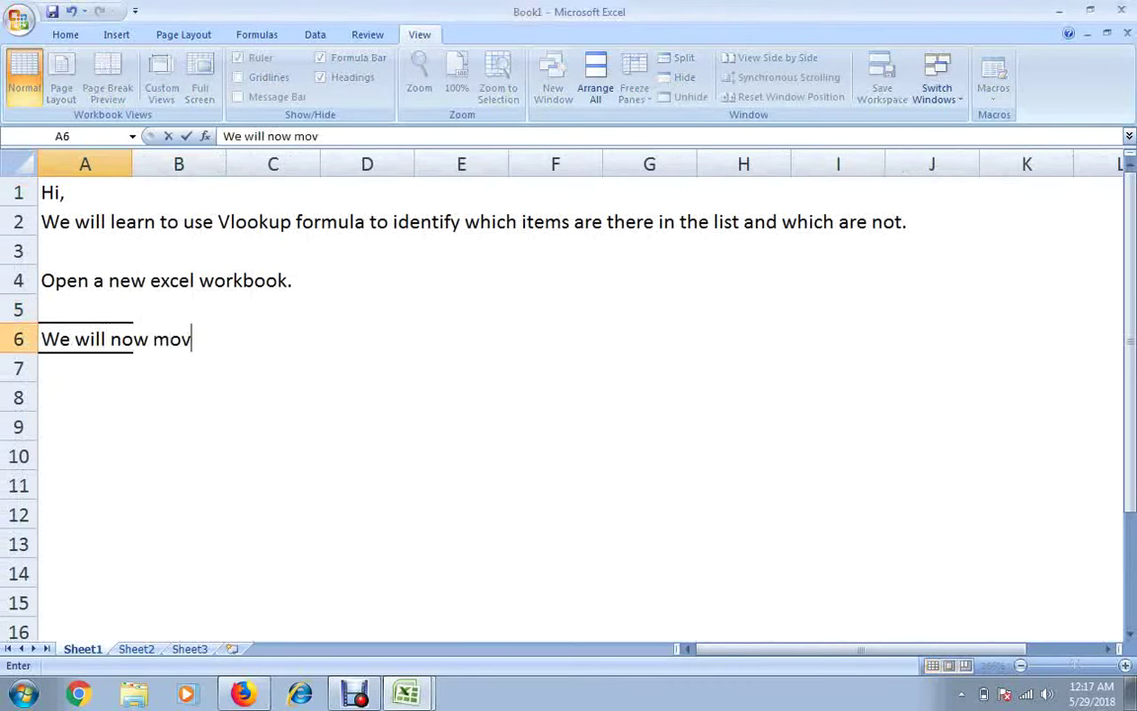
text(e to )
text(a newe)
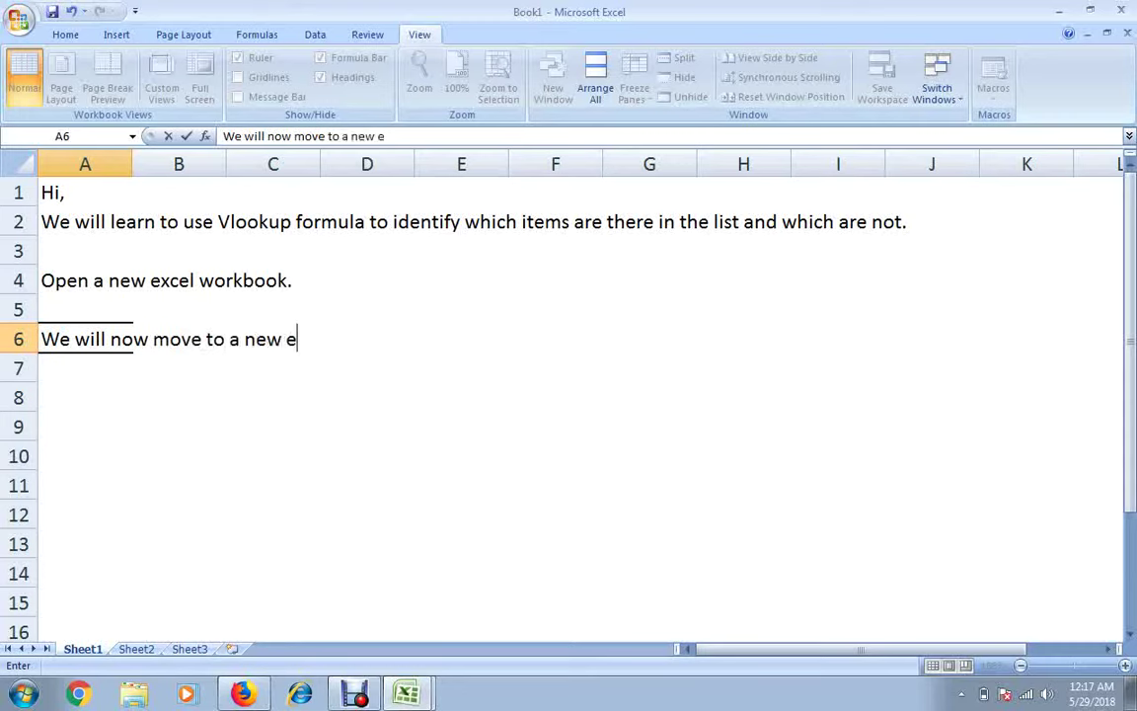
text(xcel wo)
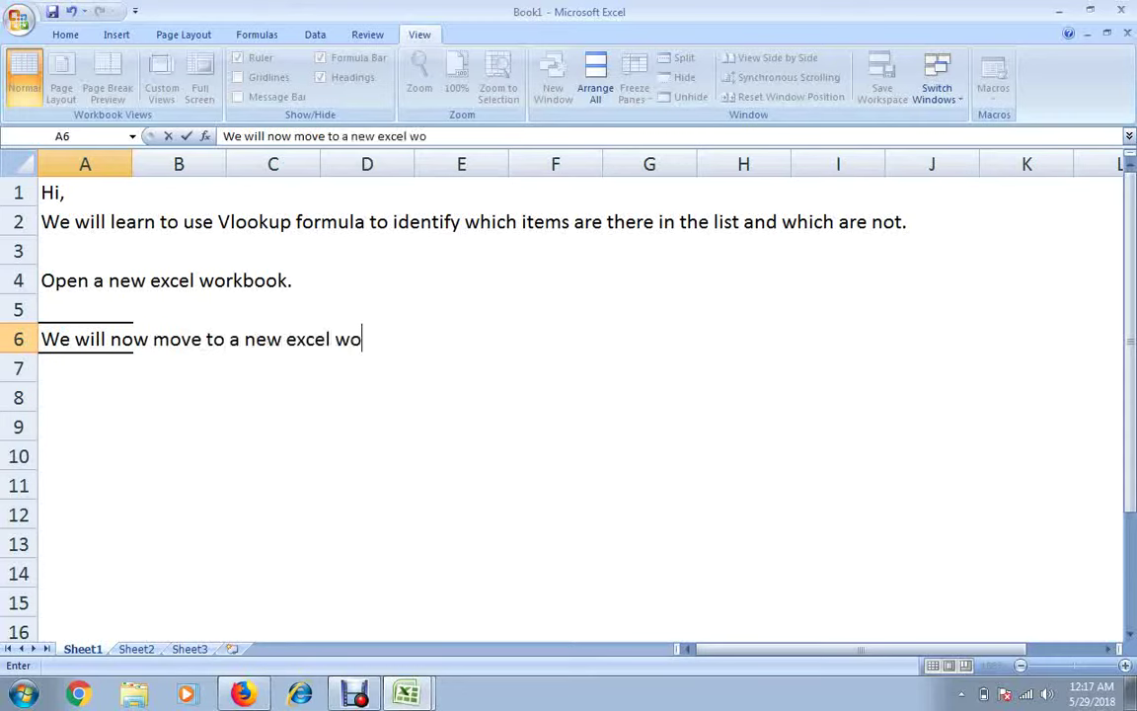
key(BackSpace)
key(BackSpace)
text(sheet to)
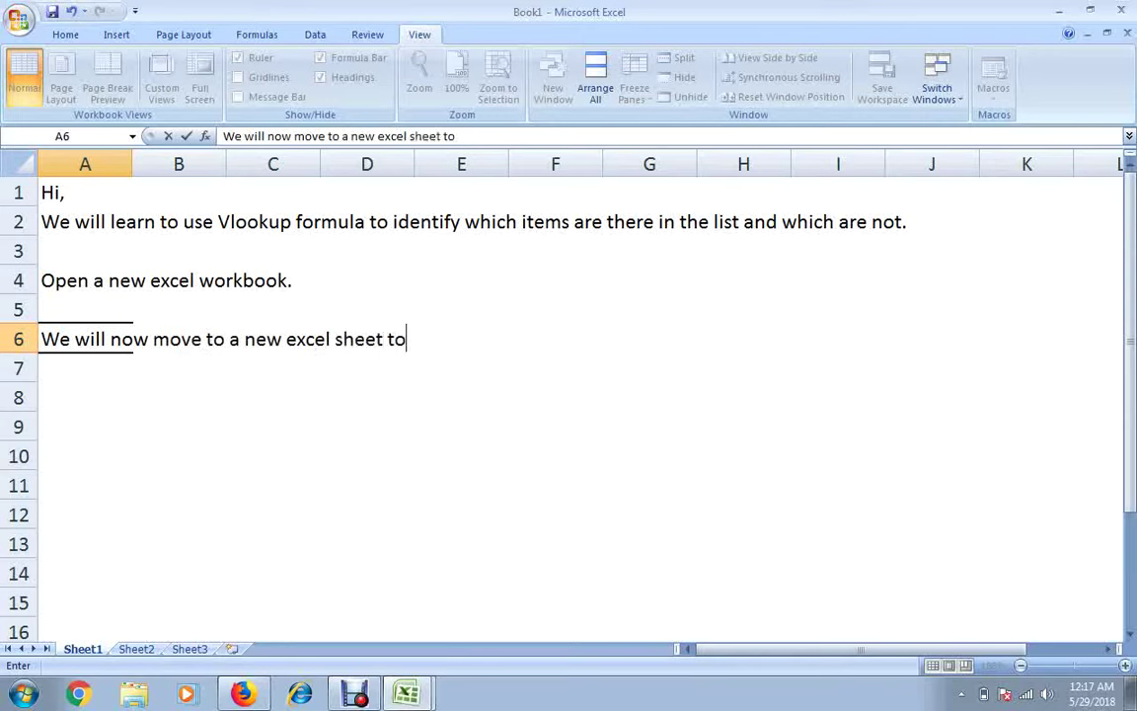
text( undets)
key(BackSpace)
key(BackSpace)
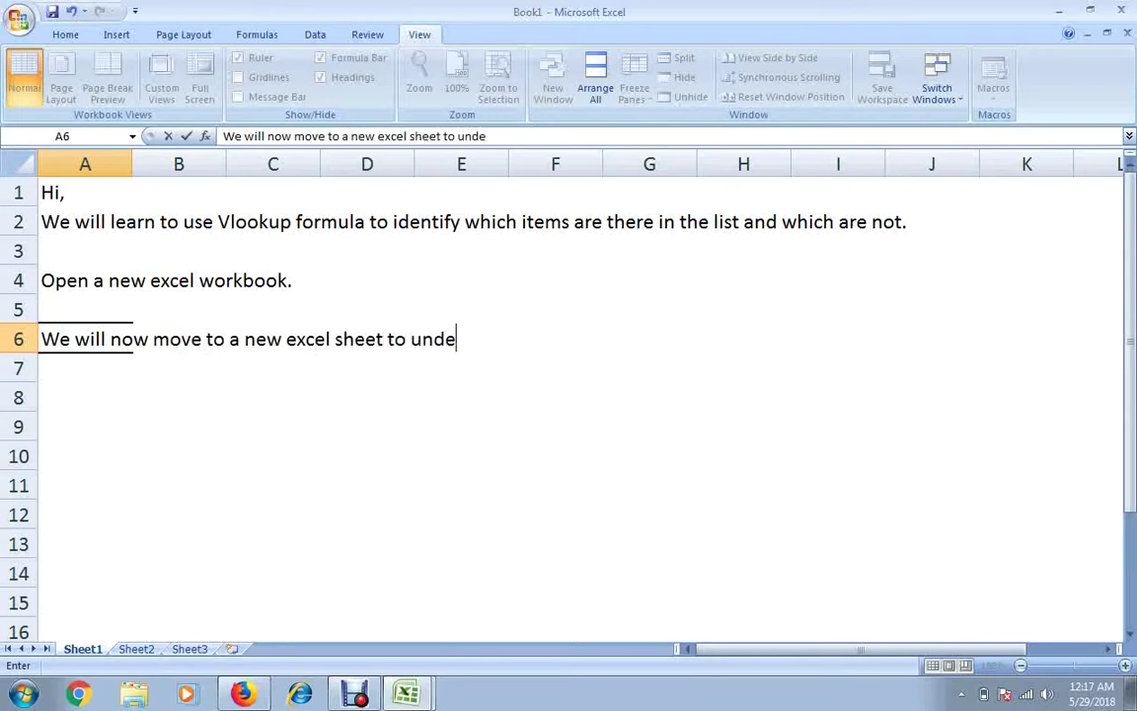
text(rsn)
key(BackSpace)
text(tand)
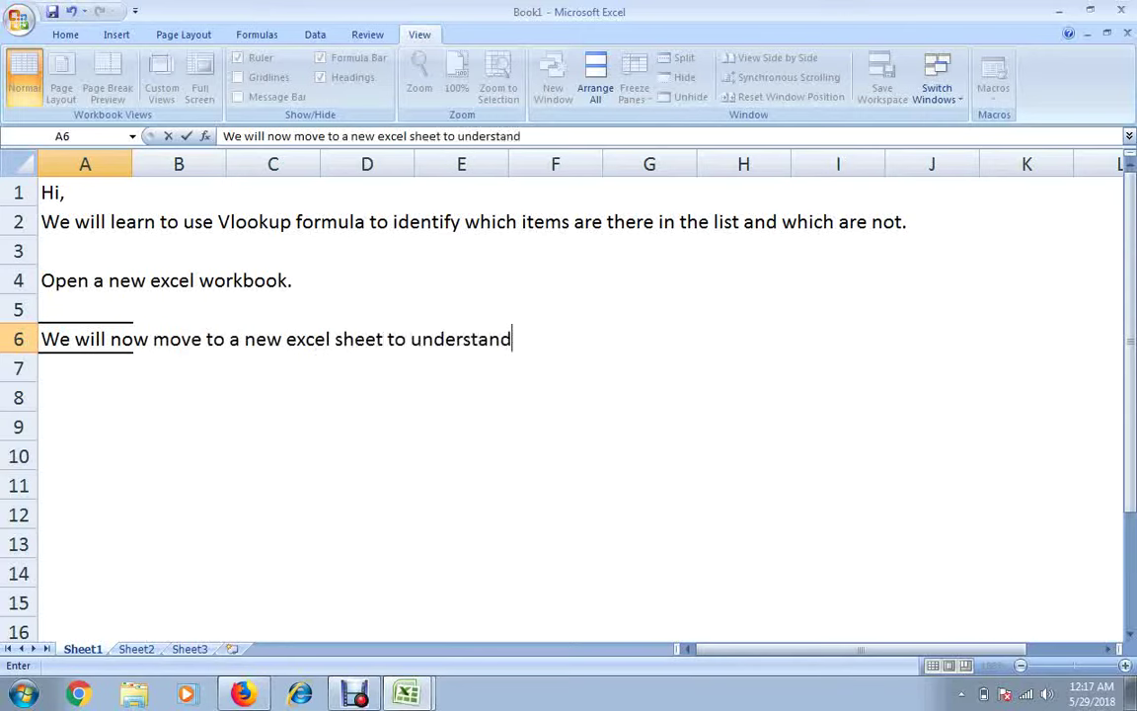
text( wh)
key(BackSpace)
key(BackSpace)
text(how it work)
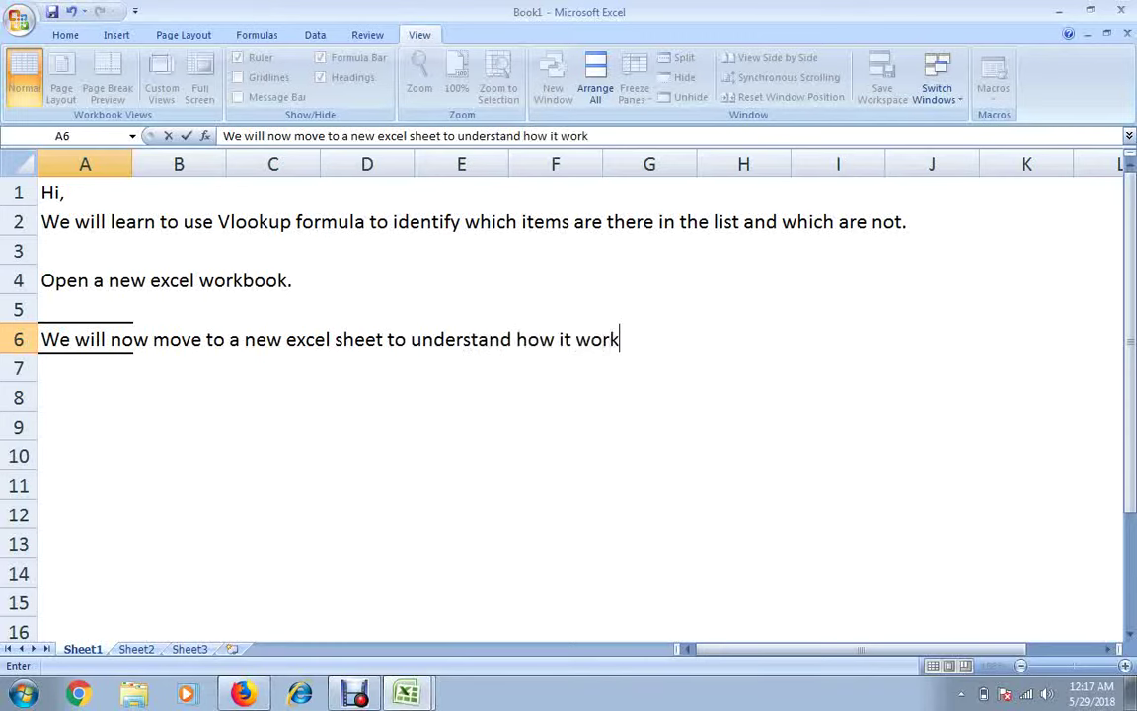
text(s)
key(Return)
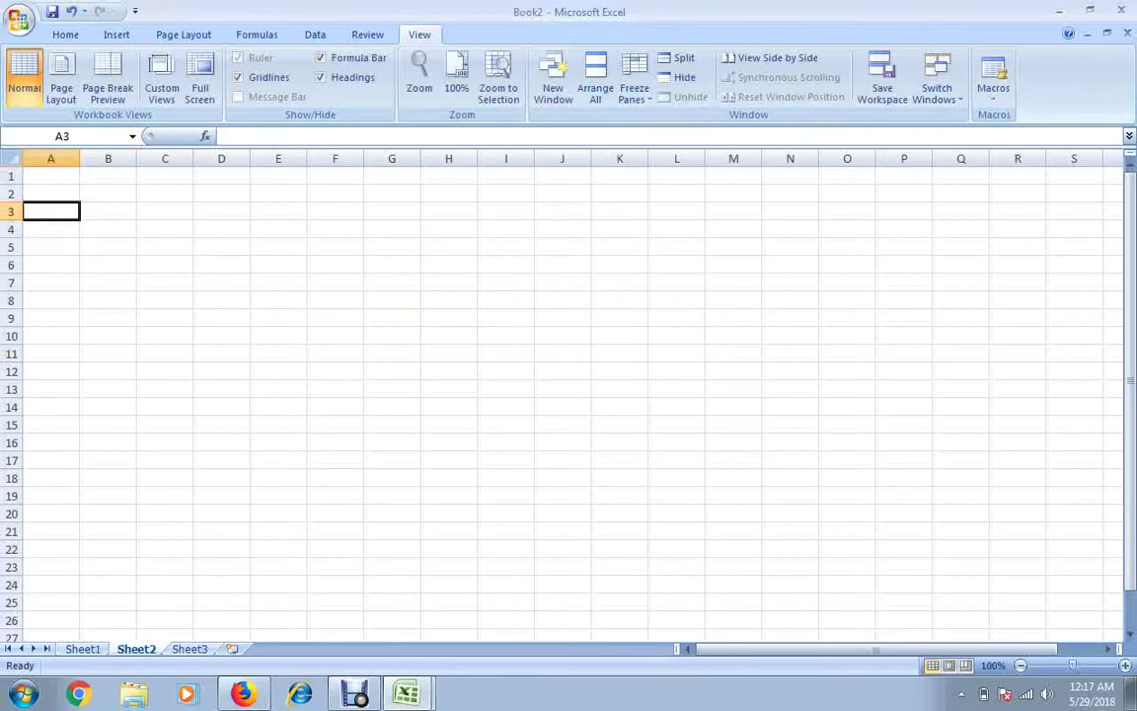
- Put the heading 'Roll numbers' in A3 of Sheet2
text(Rol)
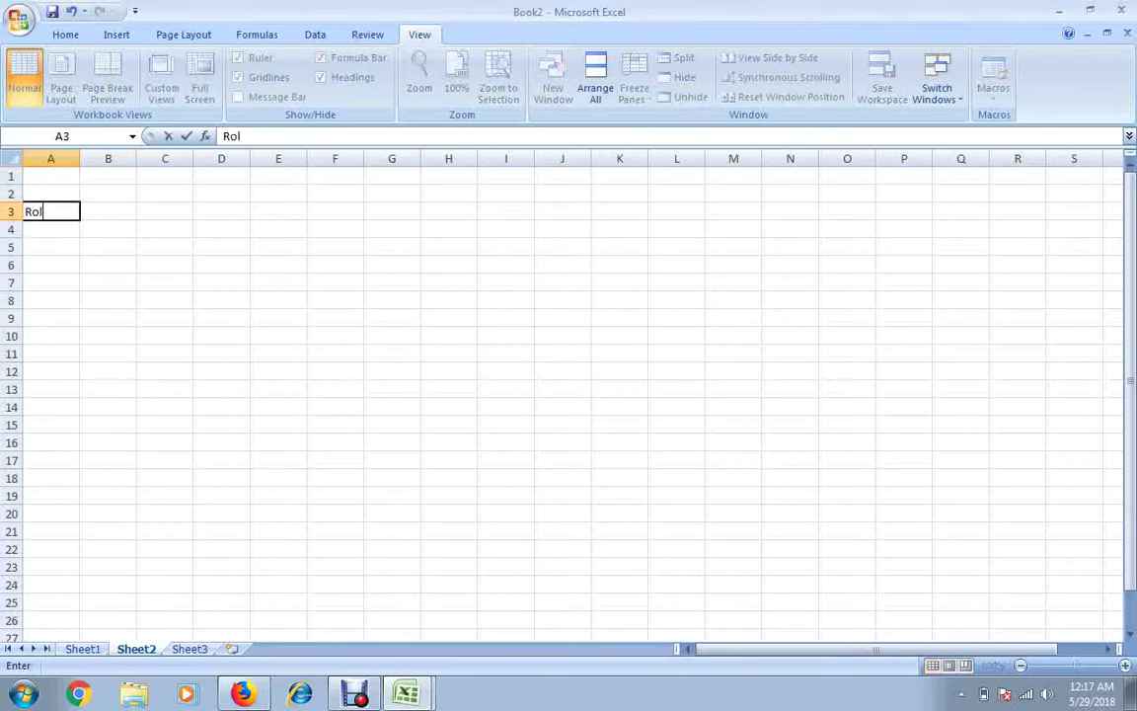
text( num)
key(BackSpace)
key(BackSpace)
key(BackSpace)
key(BackSpace)
key(Escape)
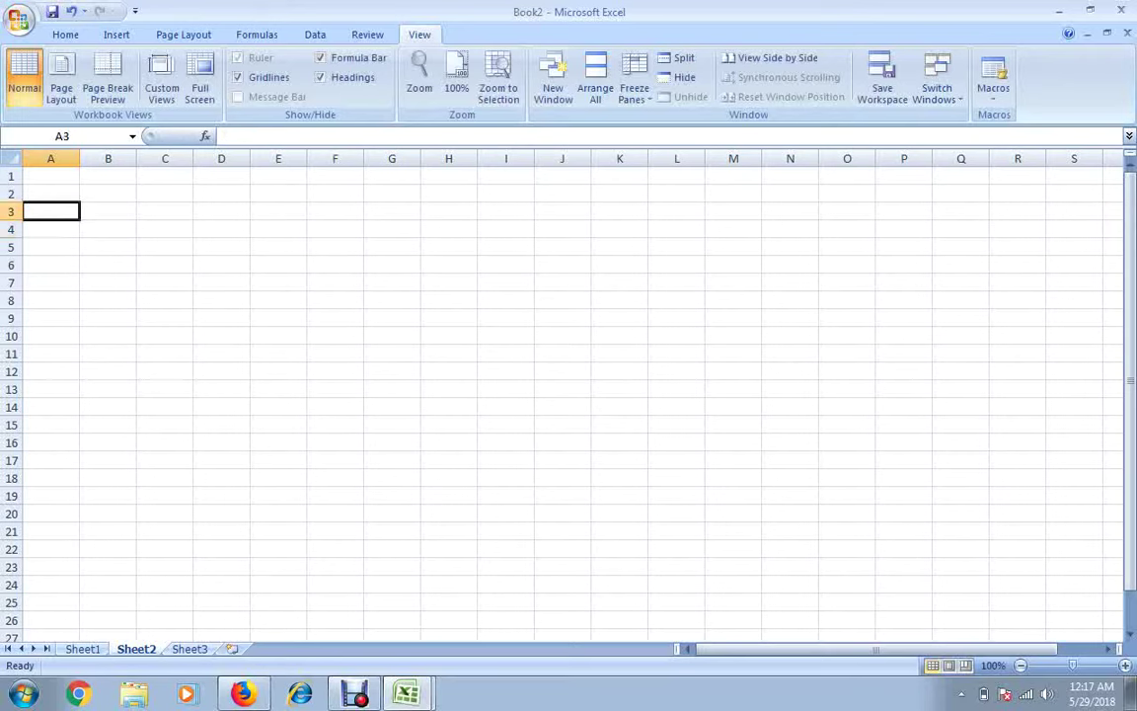
text(Roll nu)
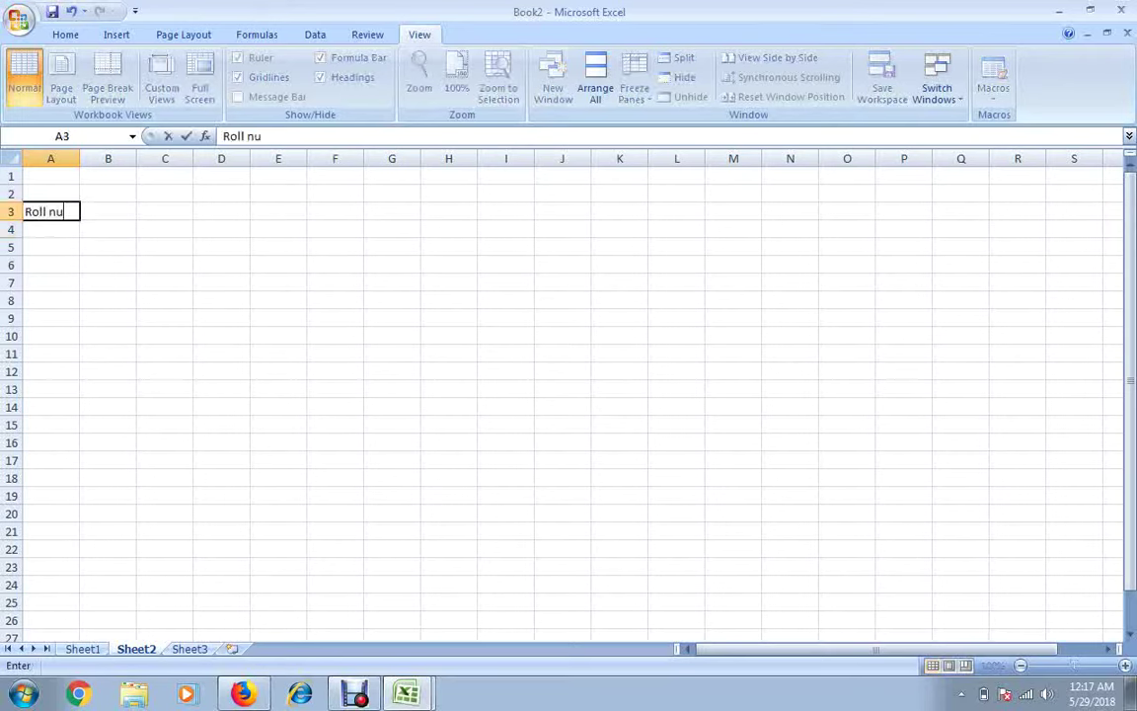
text(mberso)
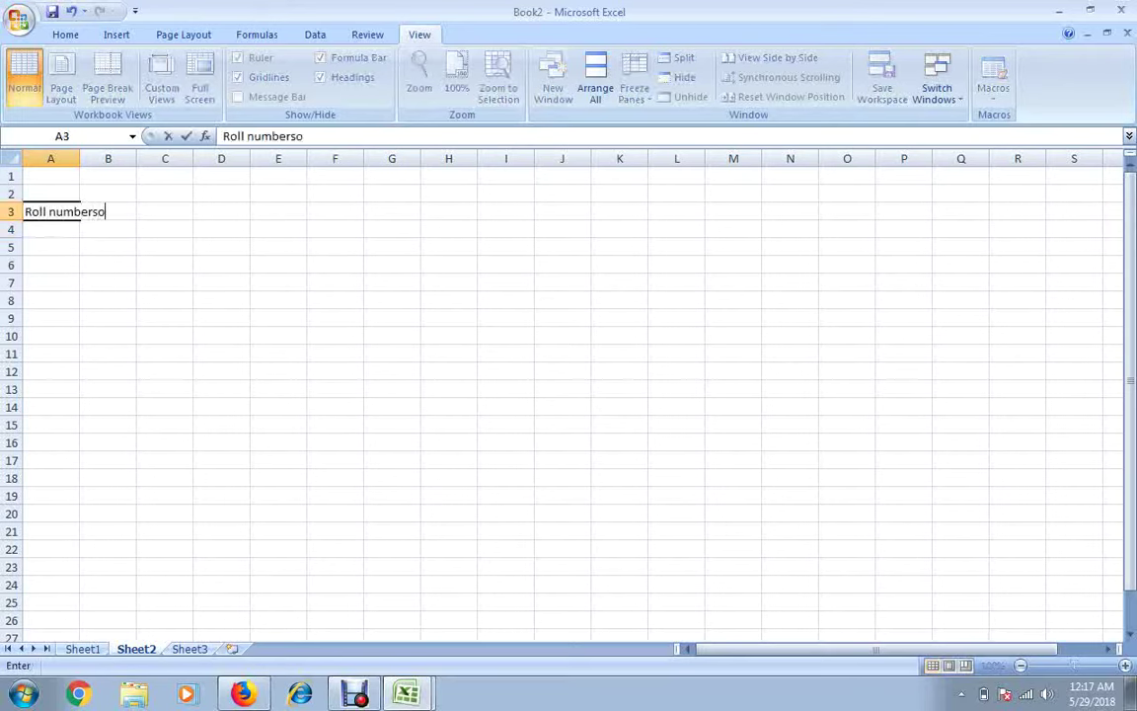
key(Return)
click(51, 193)
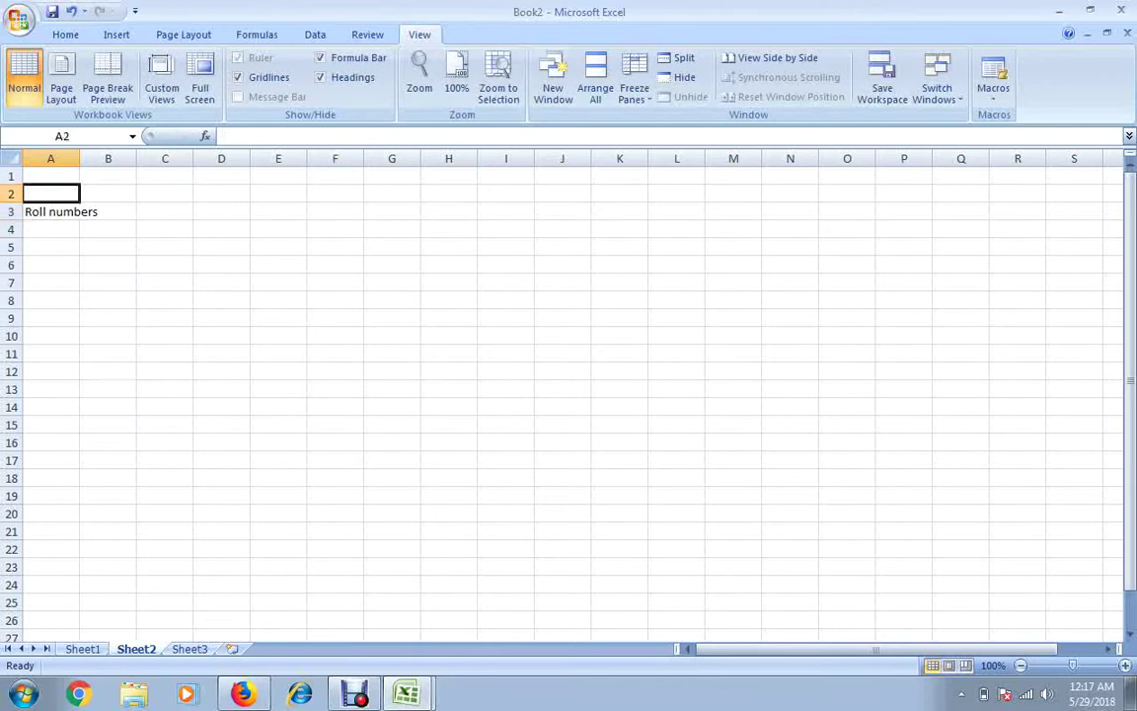
- Title A1 'Student Roll Number of full class' and select A4 for the list
click(50, 176)
text(Stu)
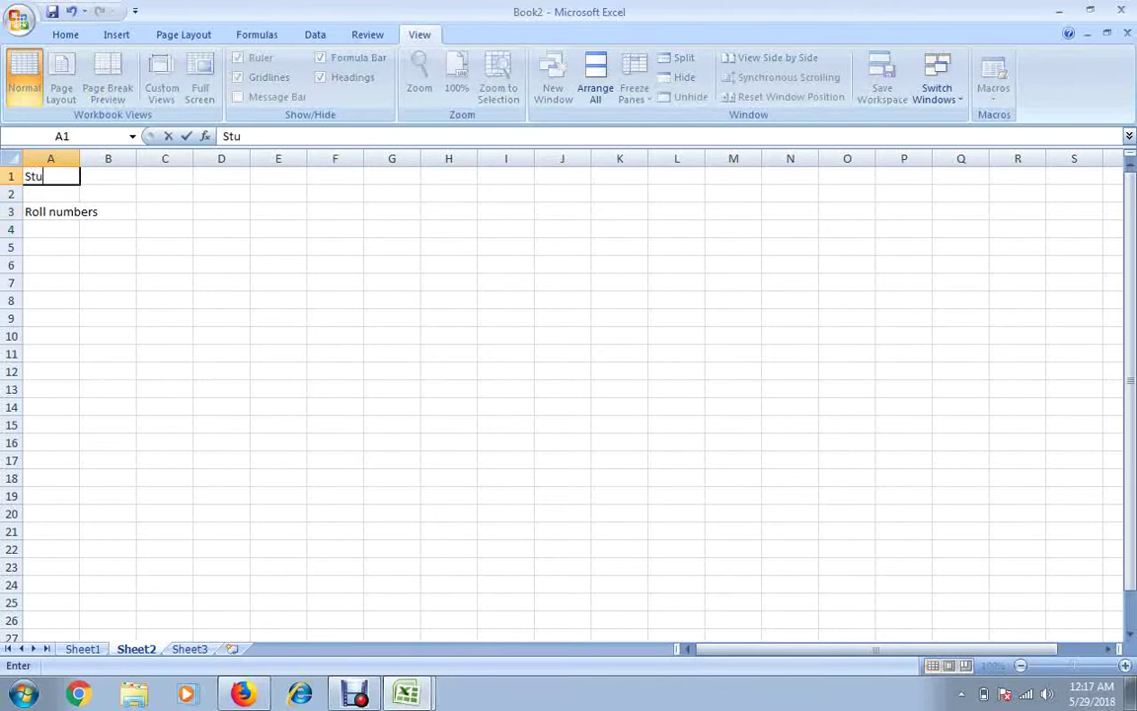
text(dent Ro)
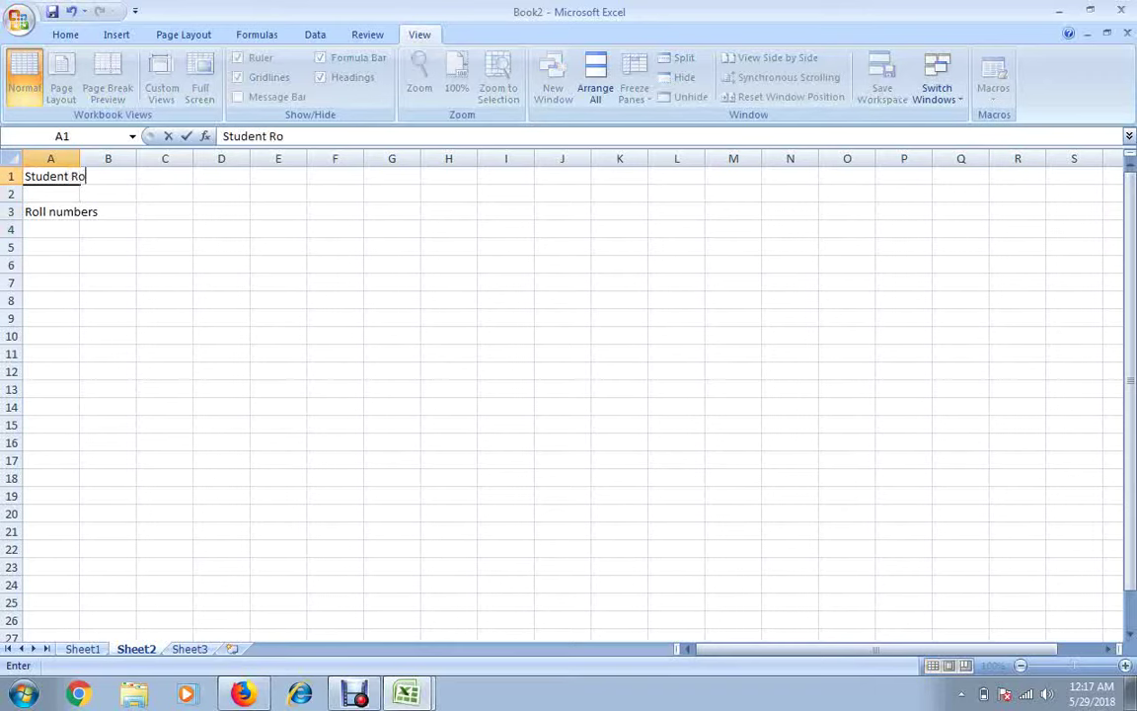
text(ll Numbe)
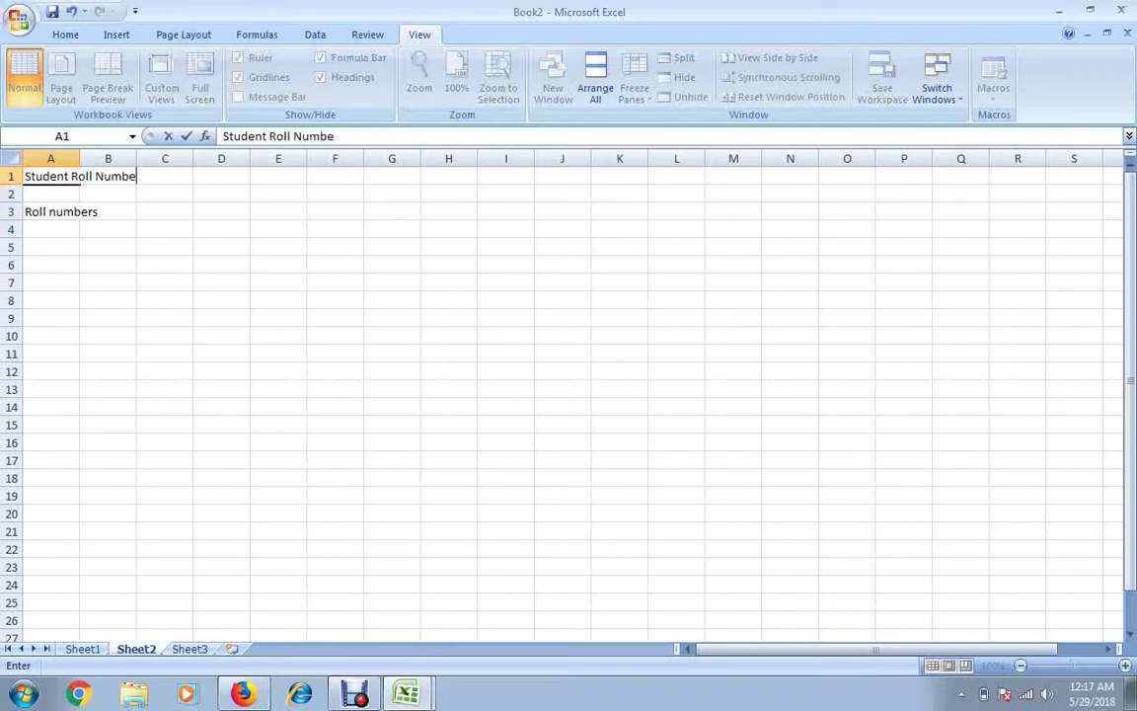
text(r of f)
text(ull c)
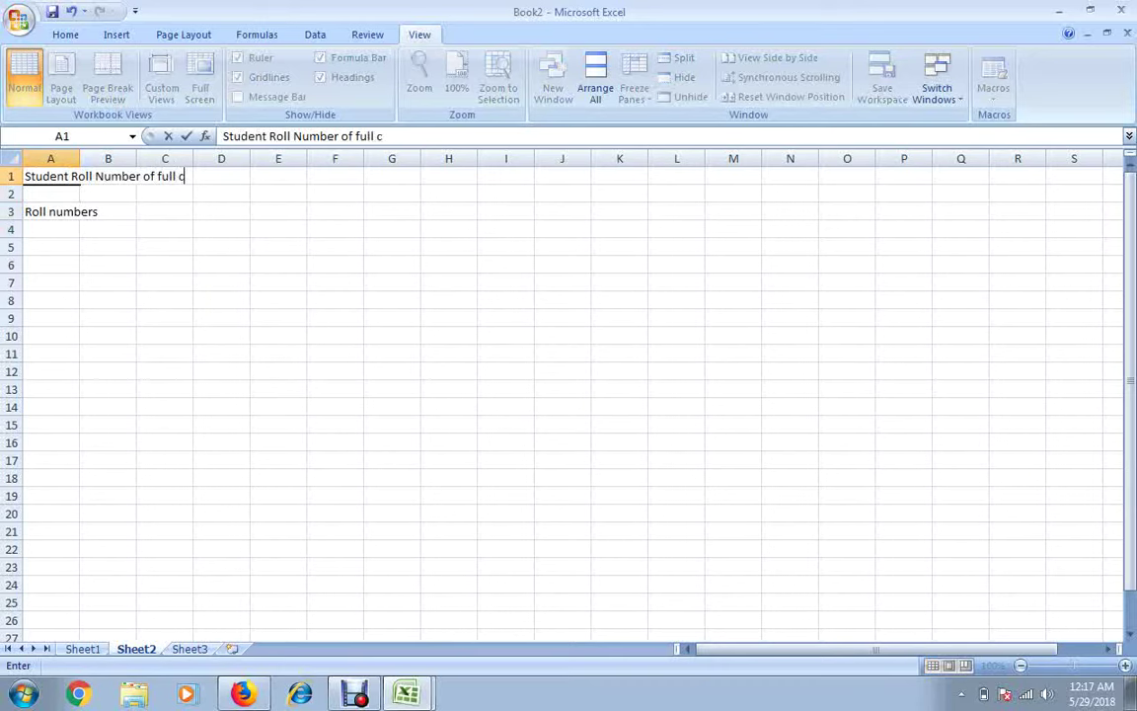
text(lass)
key(Return)
click(50, 229)
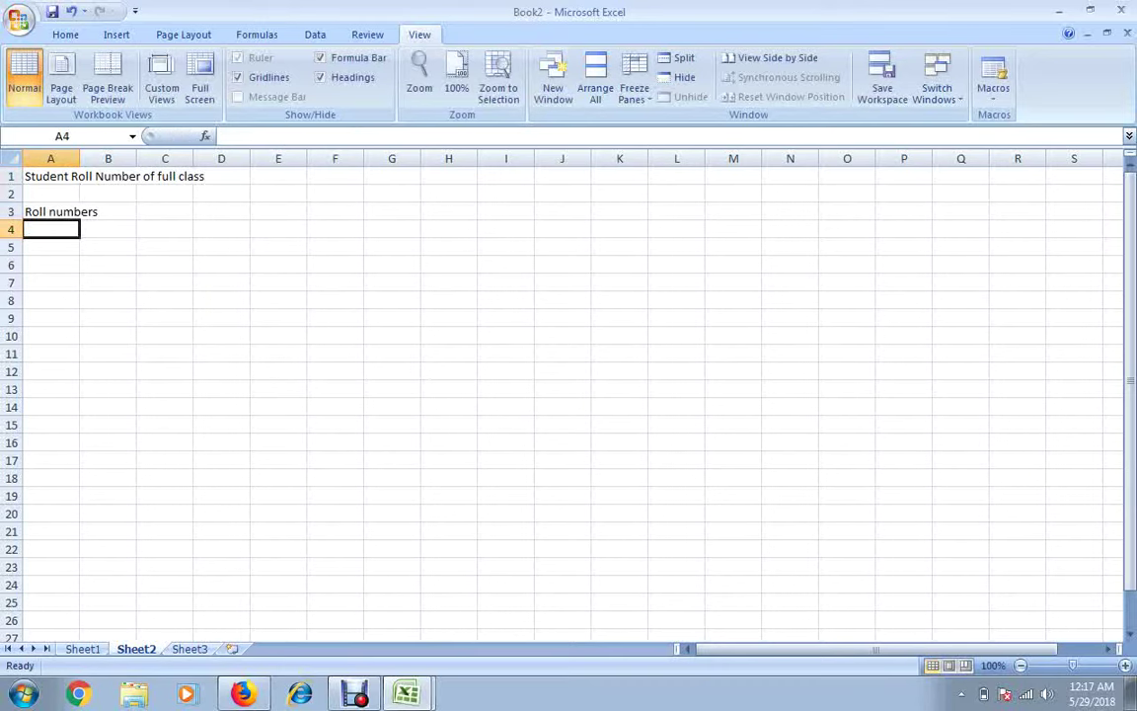
- Enter roll numbers 1, 2, 3 in A4:A6 and the formula =A6+1 in A7
text(1)
key(Return)
text(2)
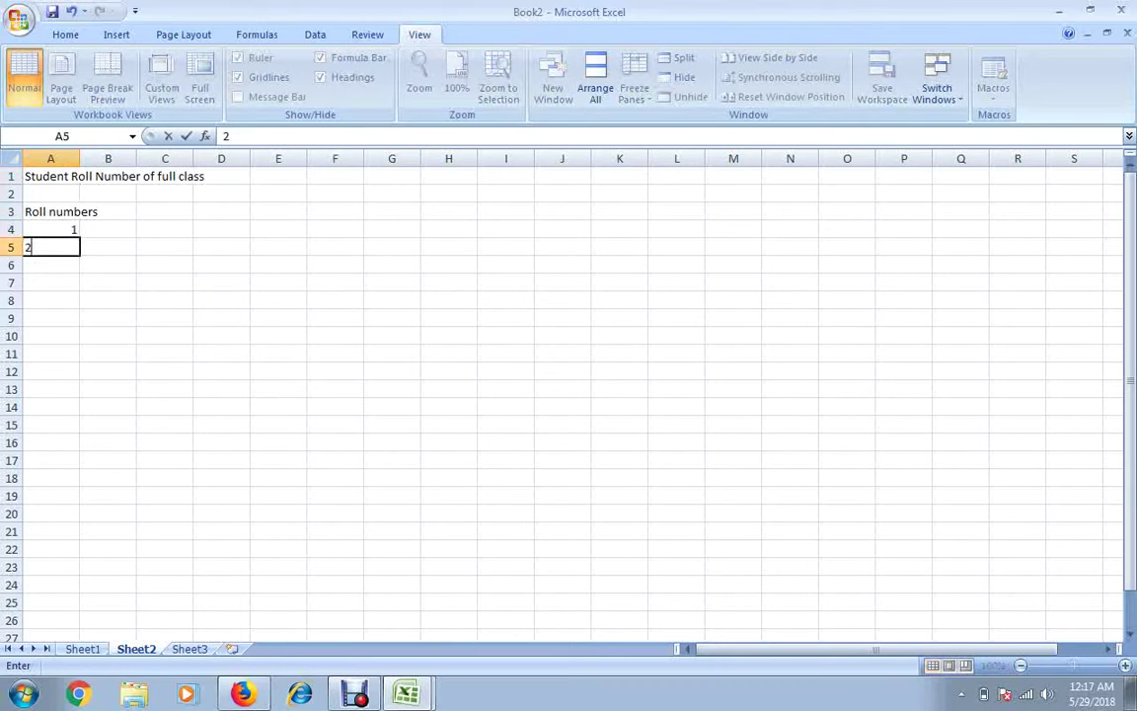
key(Return)
text(3)
key(Return)
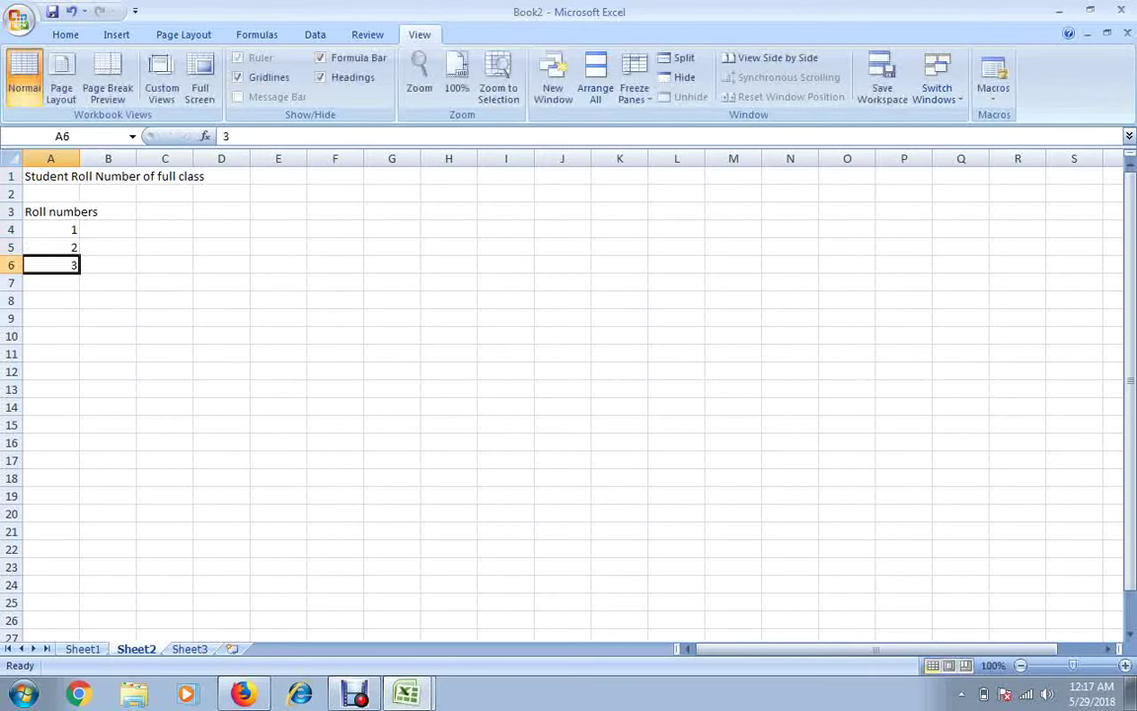
text(=A6)
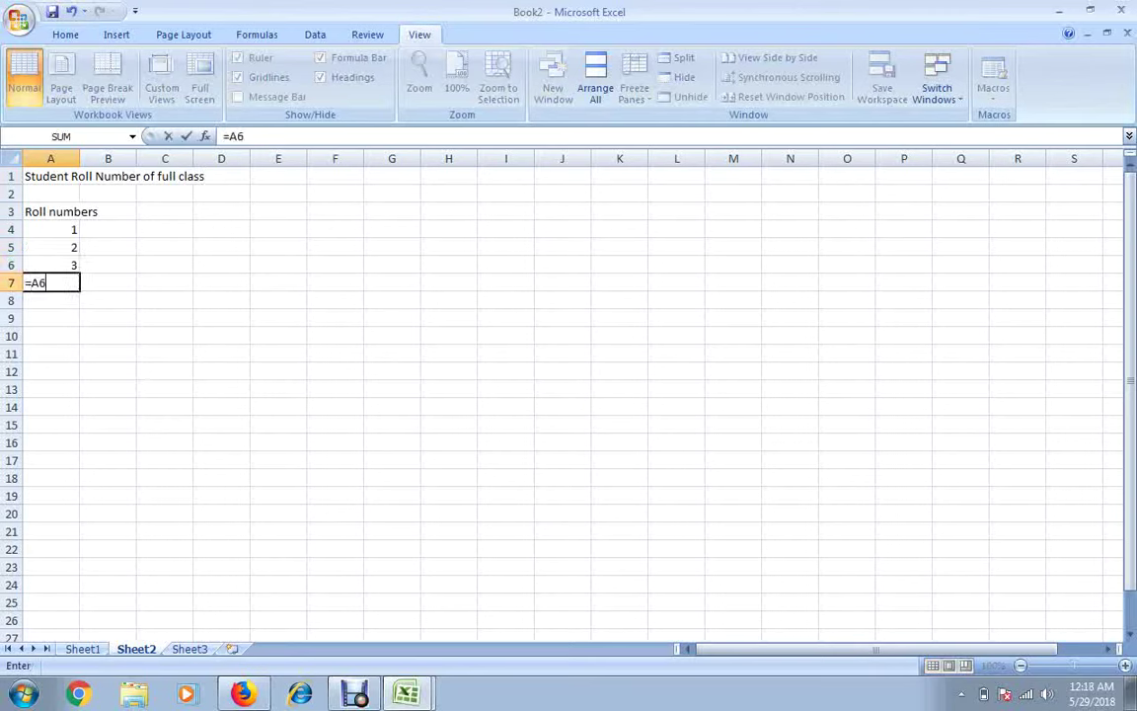
text(+1)
key(Return)
- Fill the +1 formula down to A50, then select and copy the A4:A50 roll numbers
drag(50, 283, 59, 633)
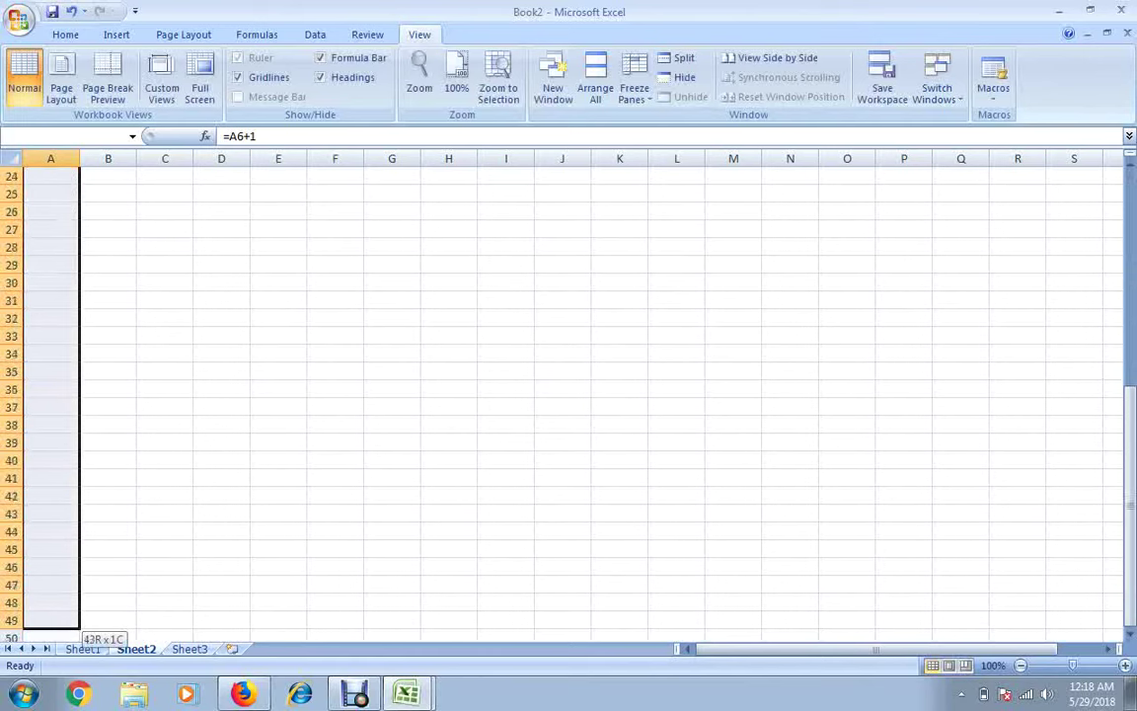
drag(59, 633, 59, 634)
key(ctrl+d)
key(Up)
key(Up)
key(Up)
key(Up)
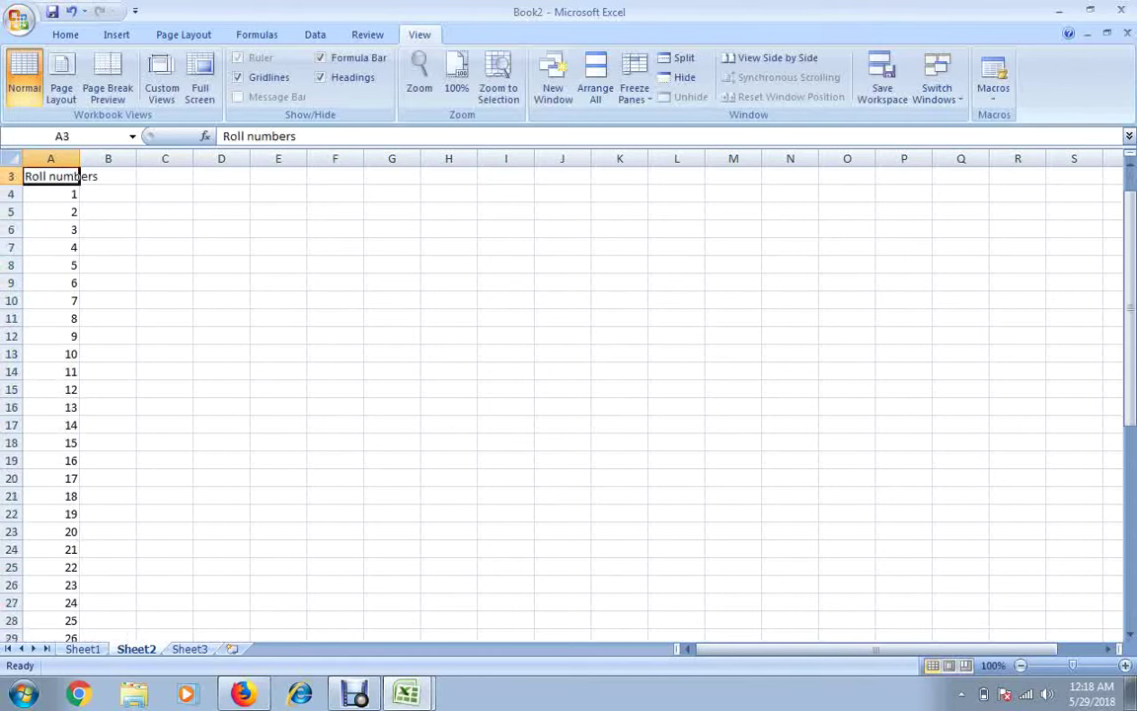
key(Up)
key(Up)
key(Down)
key(Down)
key(Down)
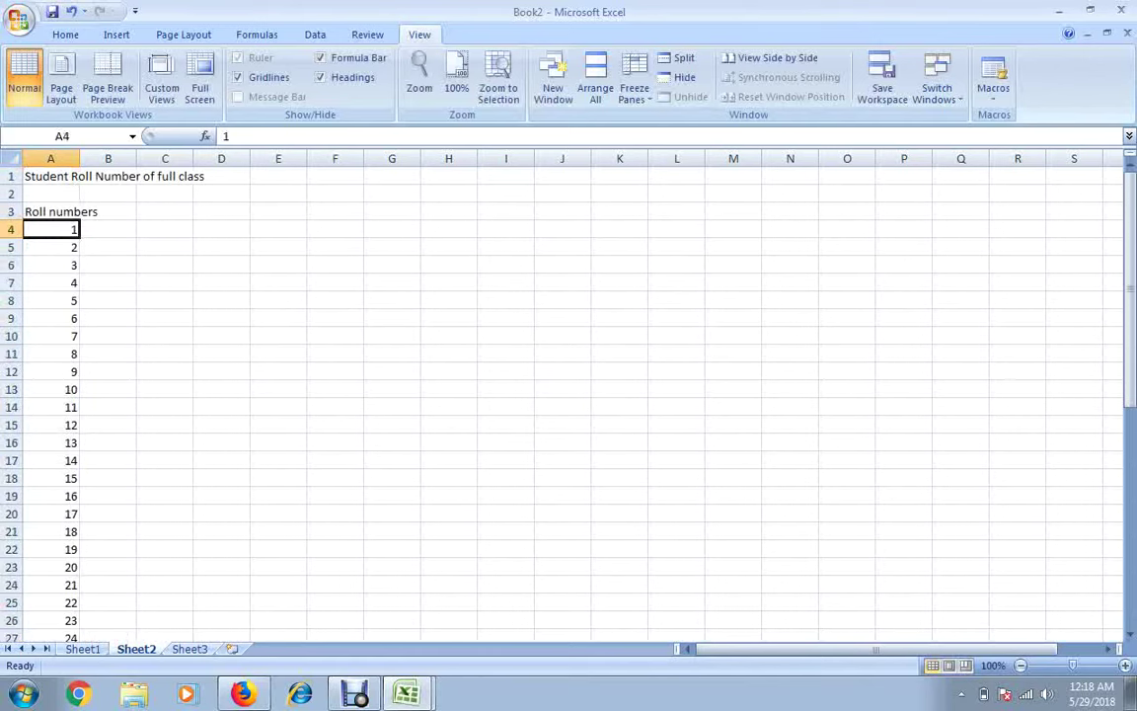
key(ctrl+shift+Down)
key(ctrl+c)
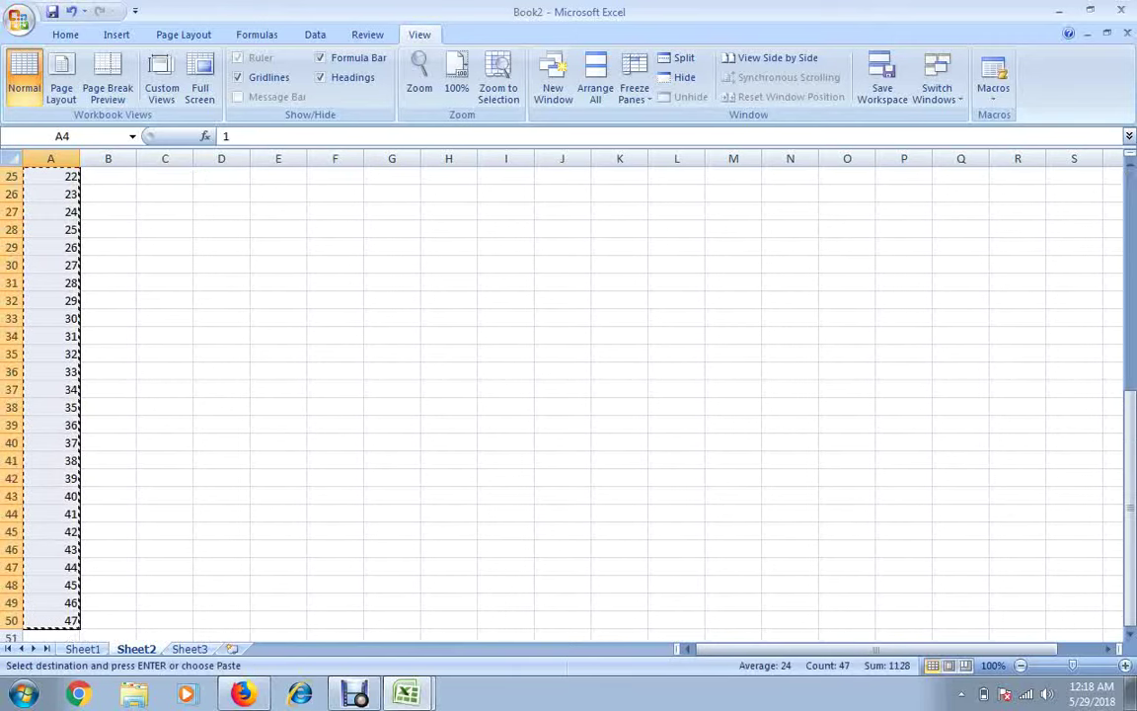
- Cancel the pending copy and return to the Book1 notes workbook
key(alt+h)
key(v)
key(Escape)
key(Escape)
key(ctrl+Home)
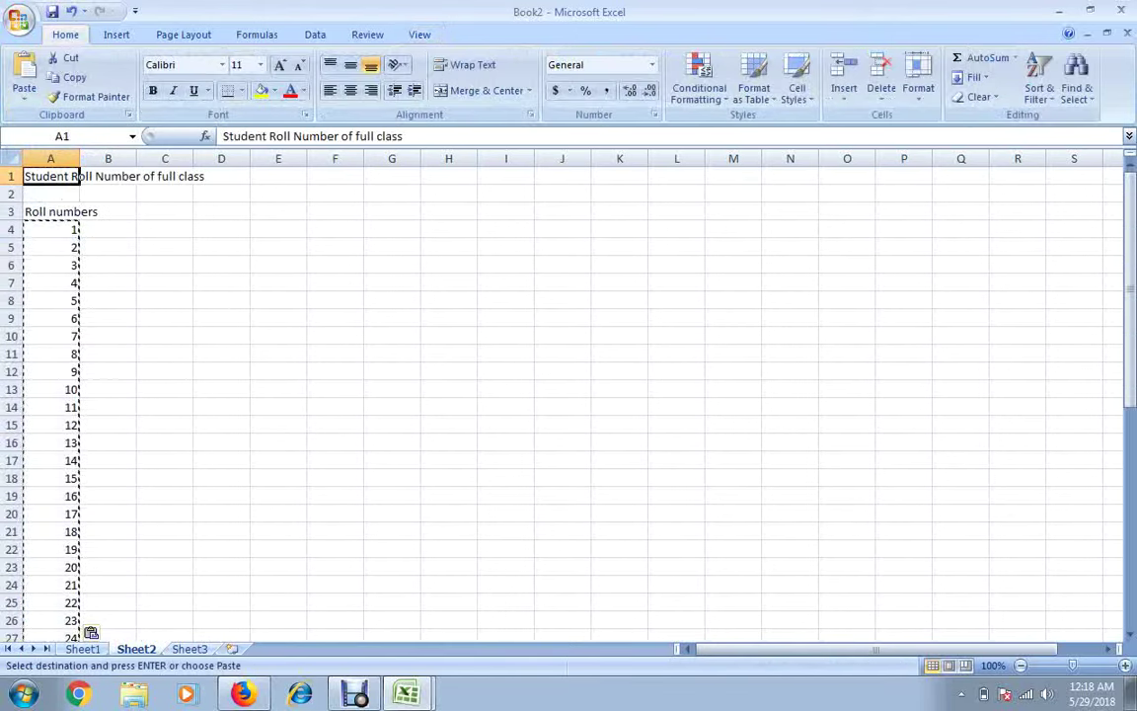
key(Down)
key(Down)
key(Right)
key(Down)
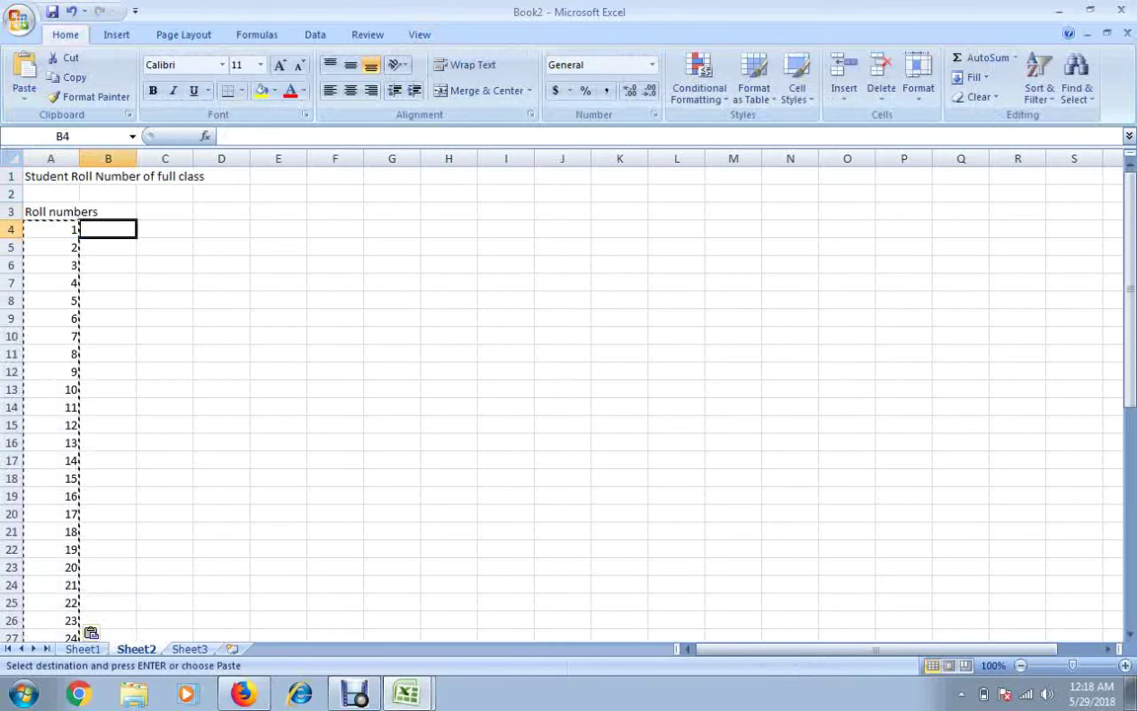
key(Left)
key(Escape)
key(Up)
key(Up)
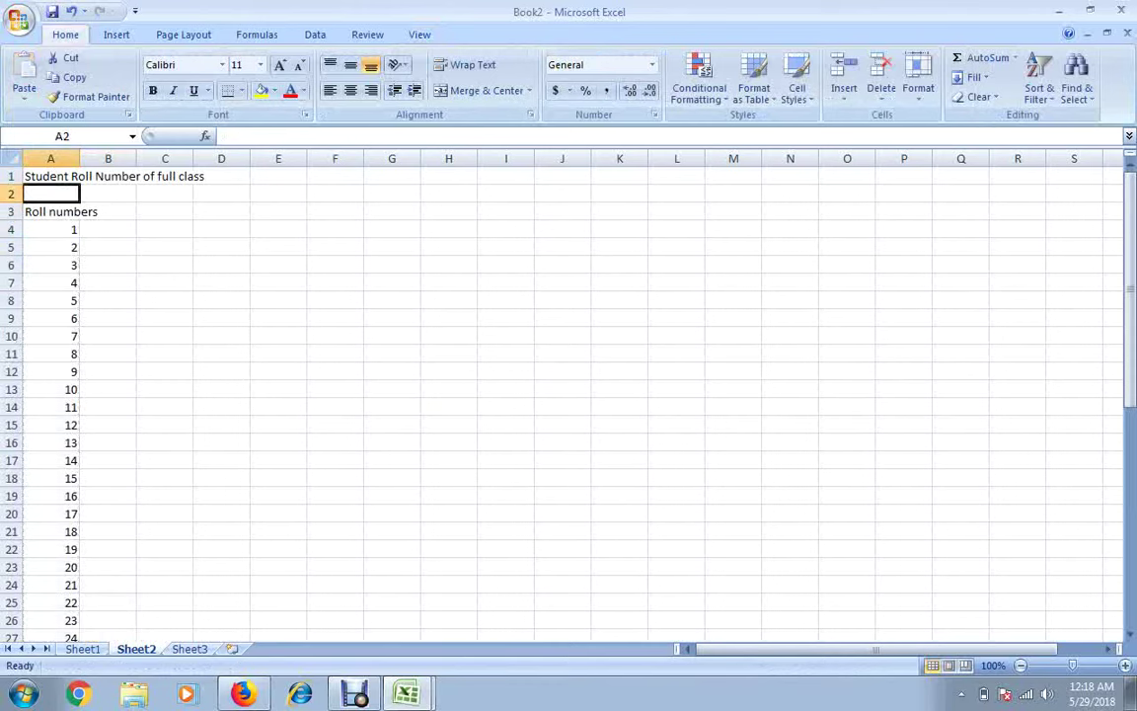
key(alt+Tab)
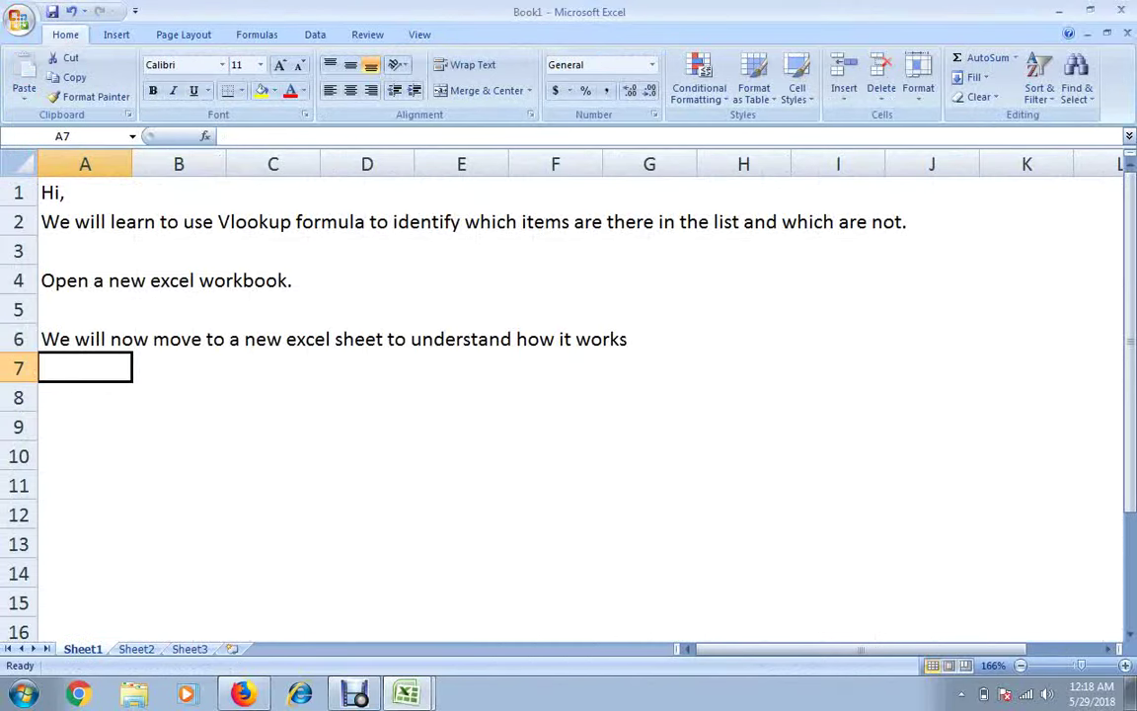
- In A8, note that full-class roll numbers are written and toppers will be identified next
click(85, 397)
text(Wr)
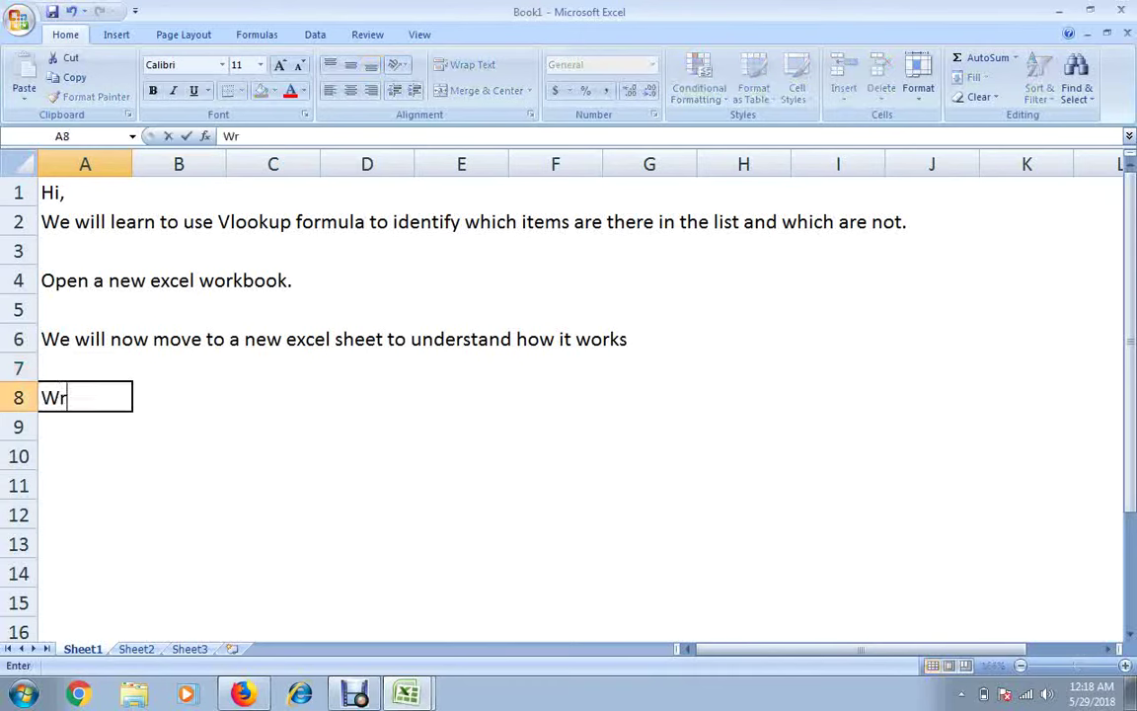
text(e have)
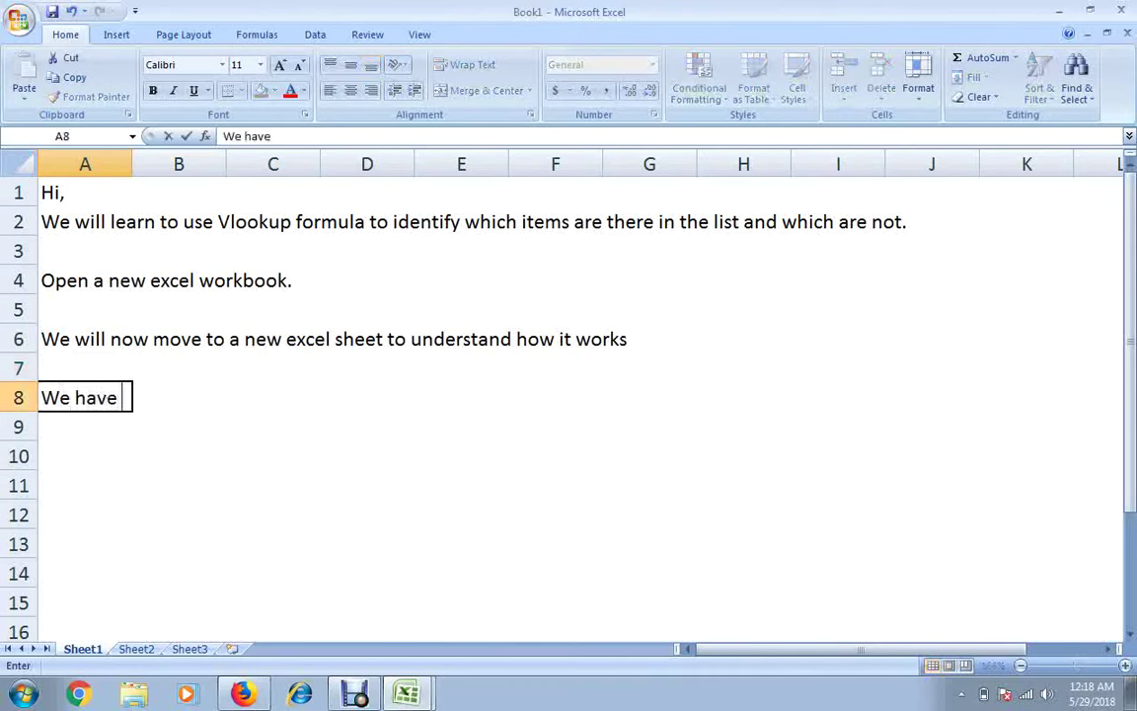
text(w)
text(rit)
text(te)
key(BackSpace)
text(tten)
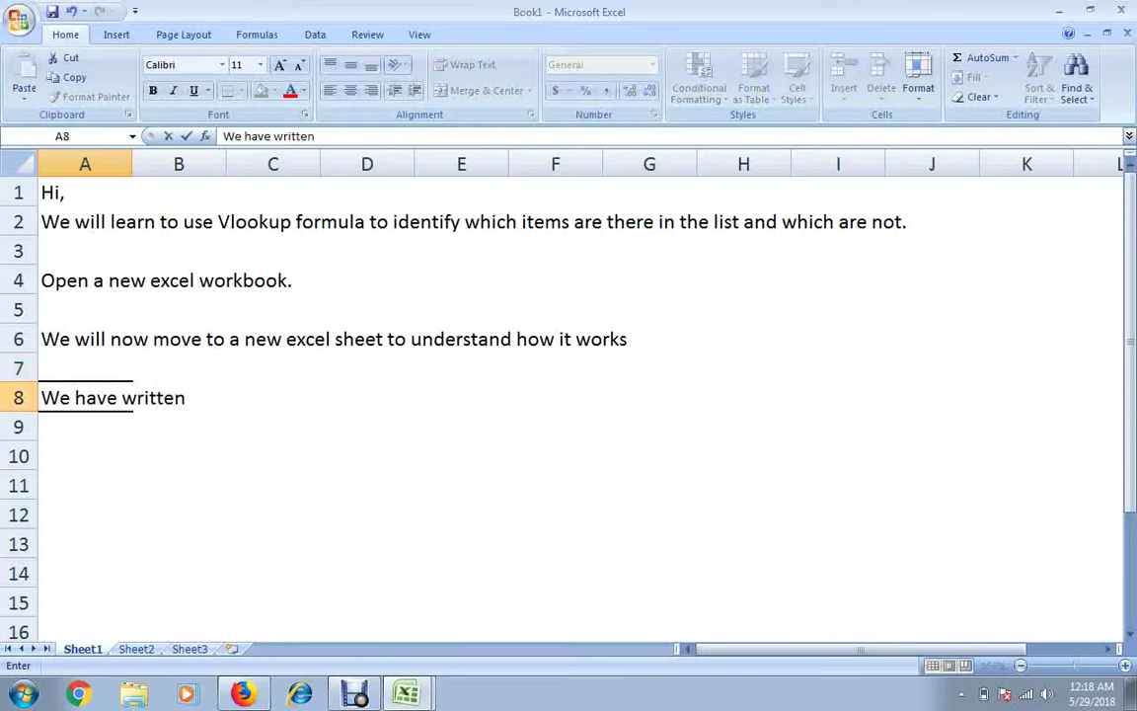
text( the roll n)
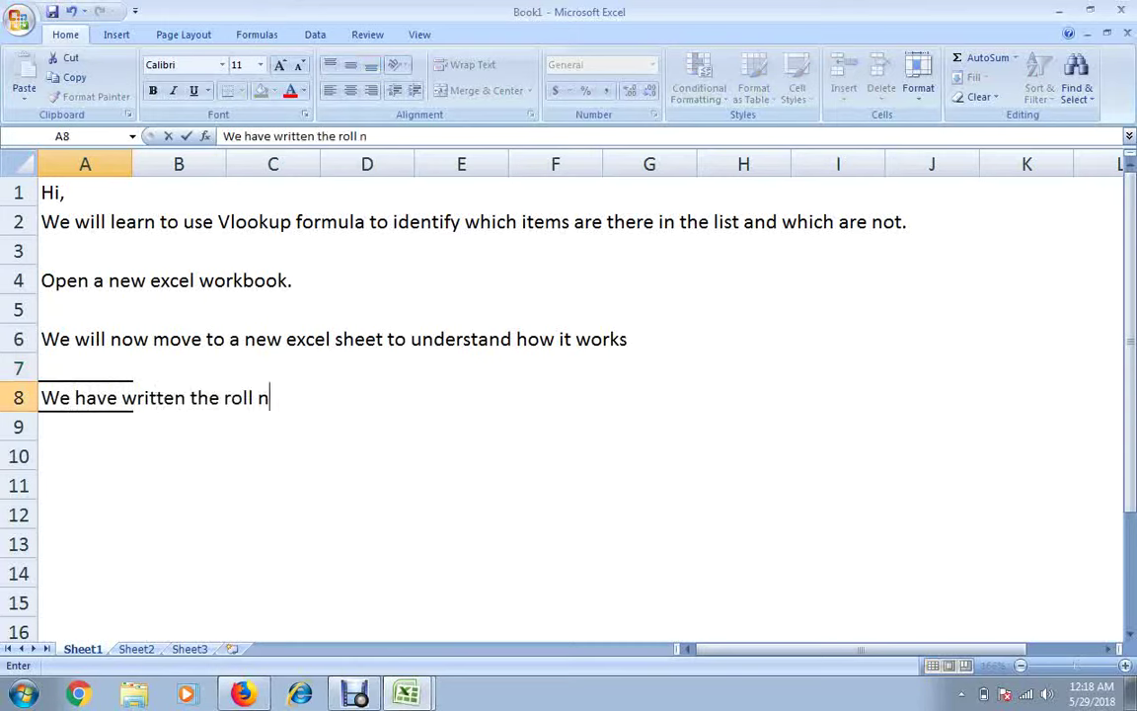
text(umber of f)
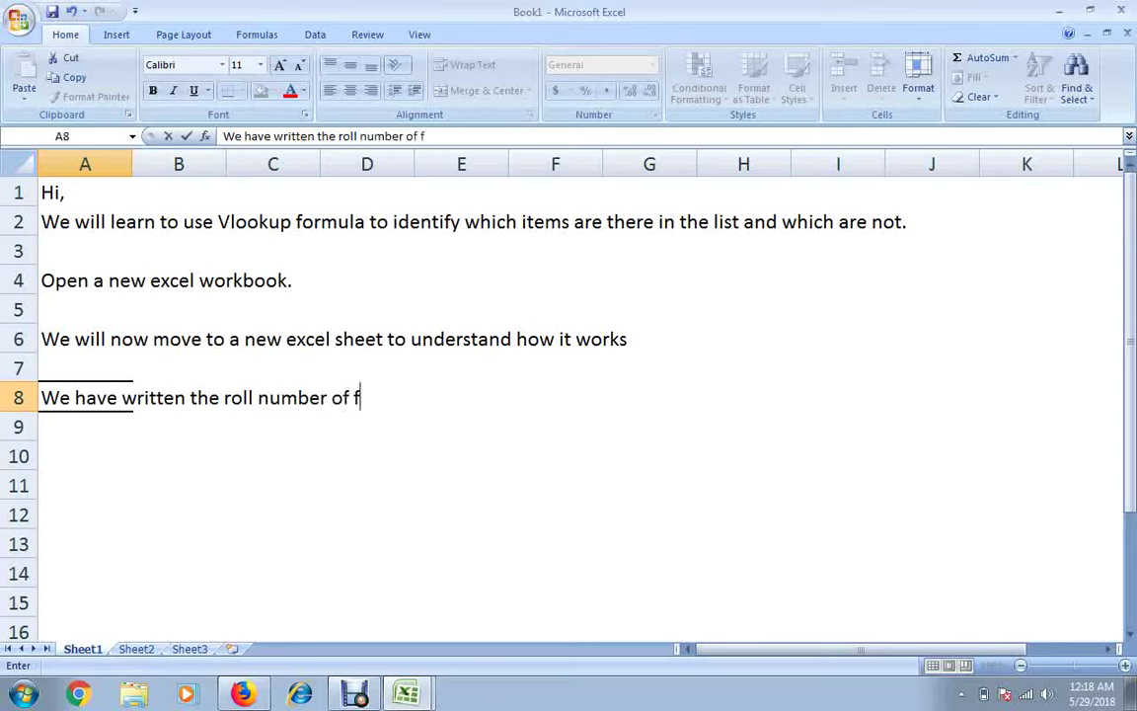
text(ull clas)
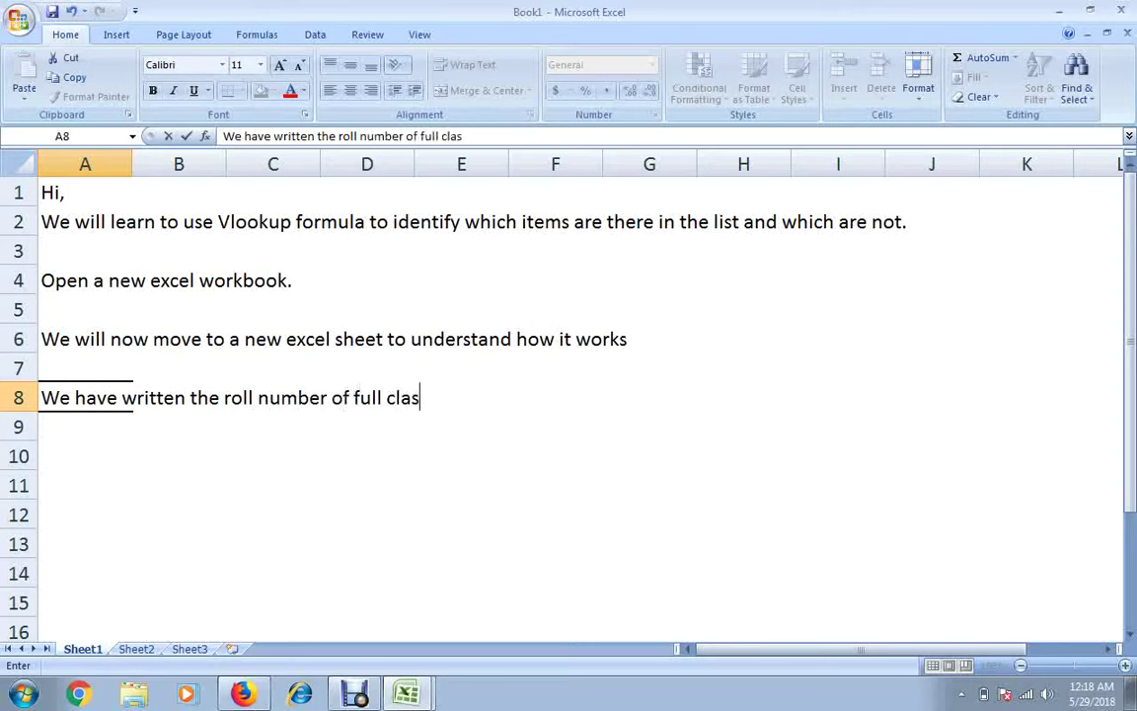
text(s. W)
text(e wi)
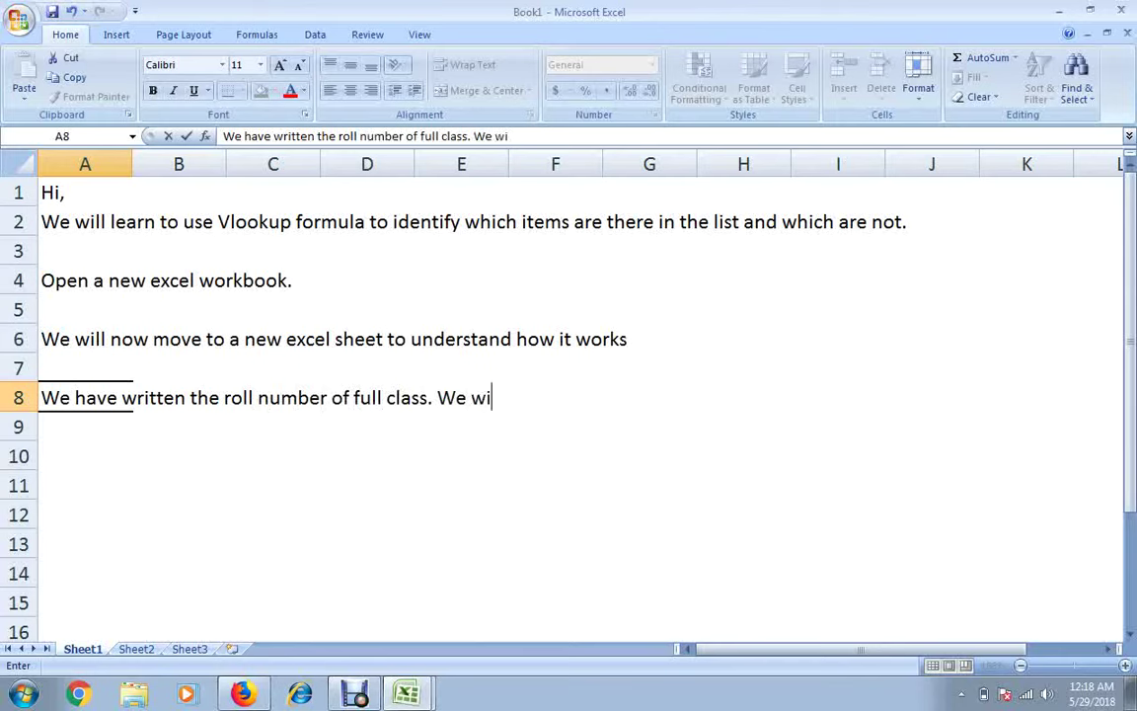
text(ll)
key(BackSpace)
text(w ide)
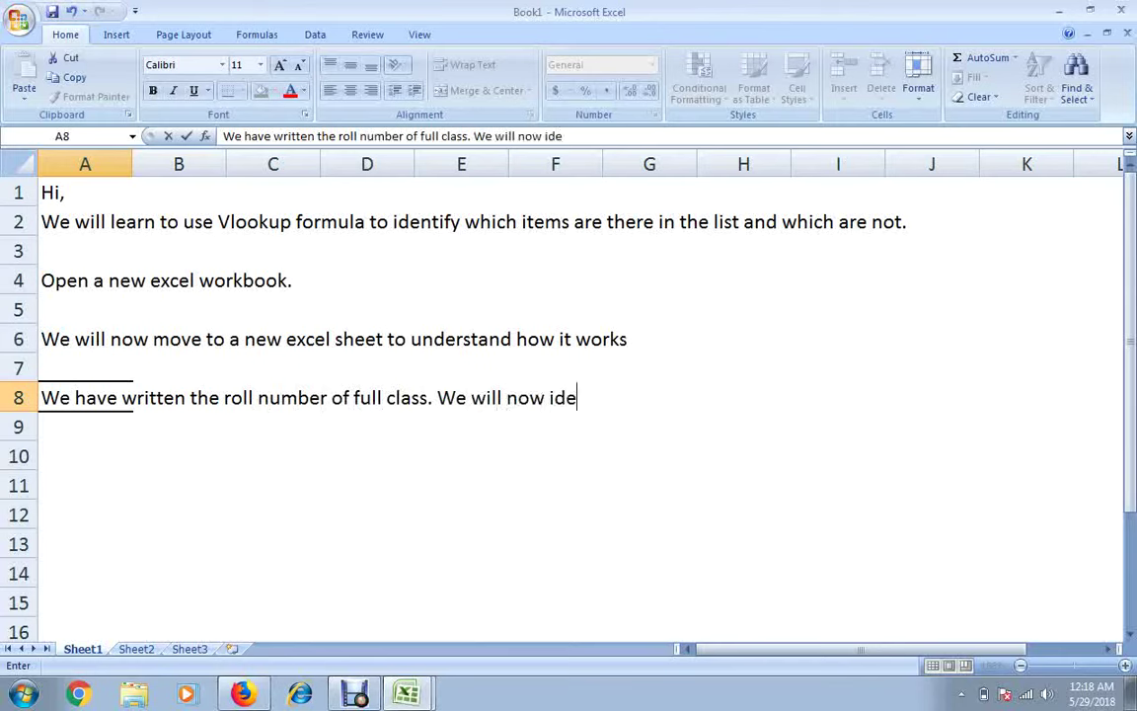
text(tntify)
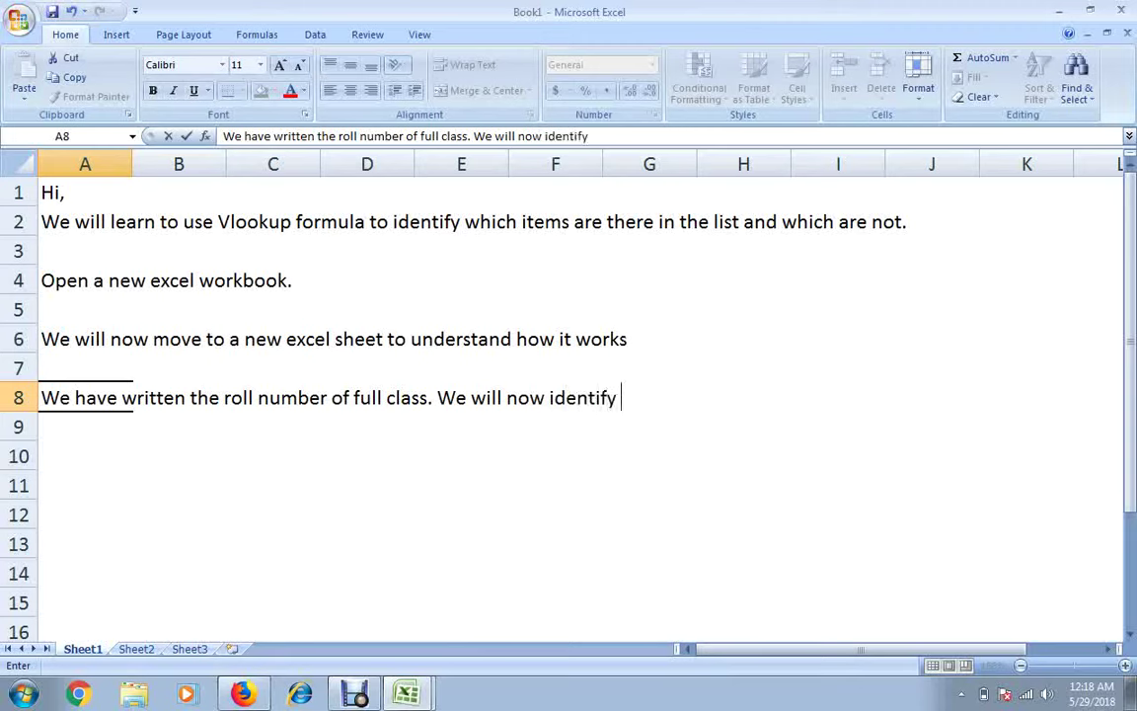
text( the stud)
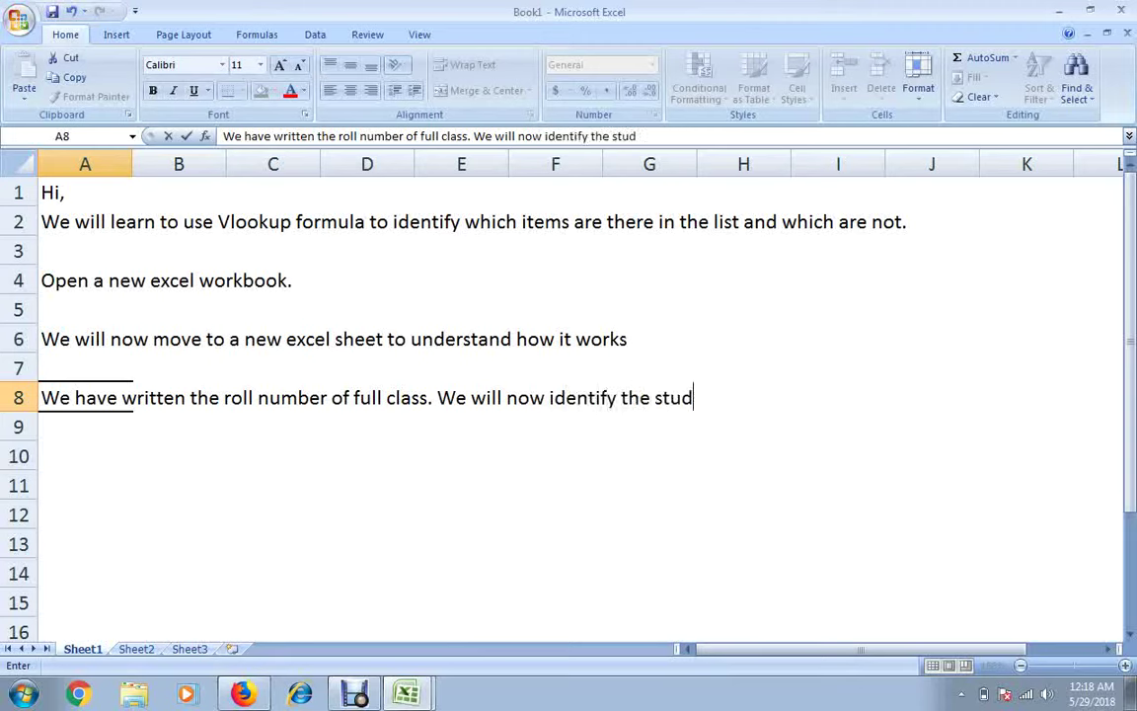
text(ens)
key(BackSpace)
text(ts who)
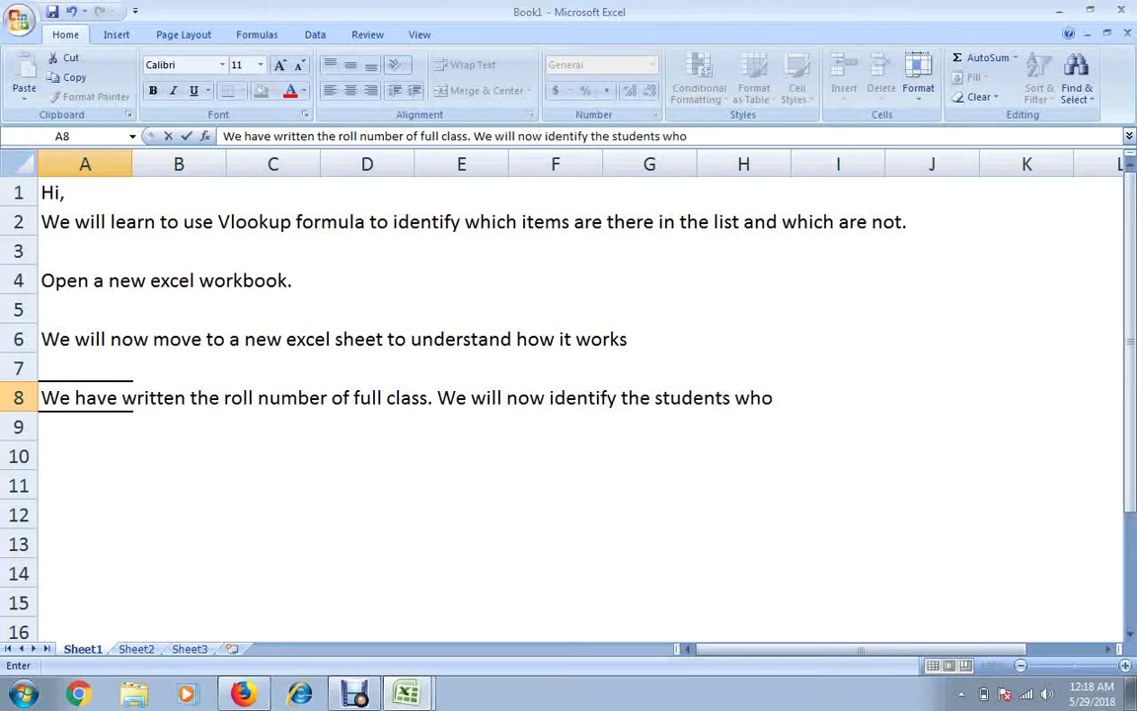
text( topped in)
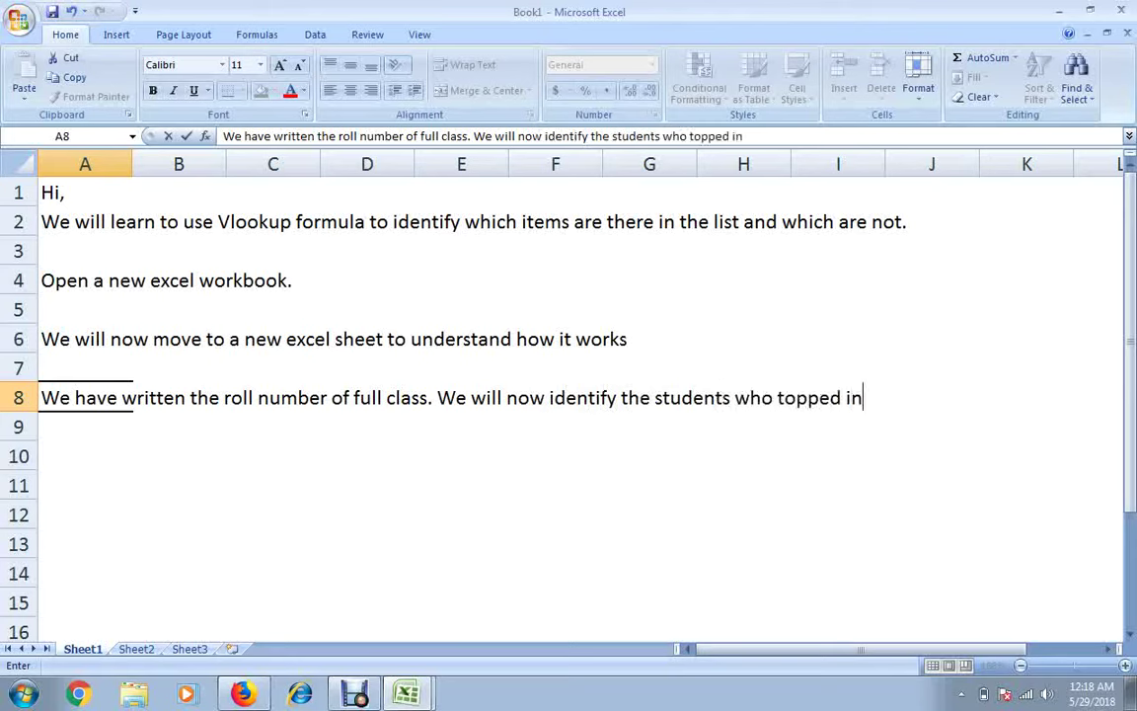
text( the class/)
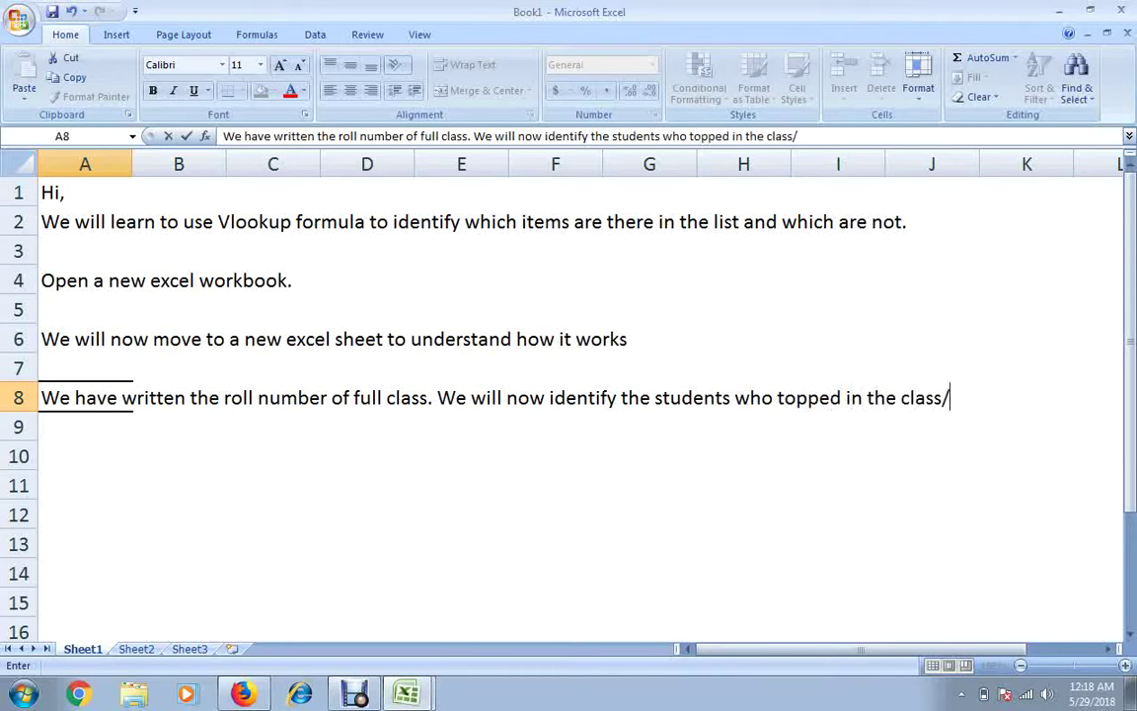
key(BackSpace)
key(Return)
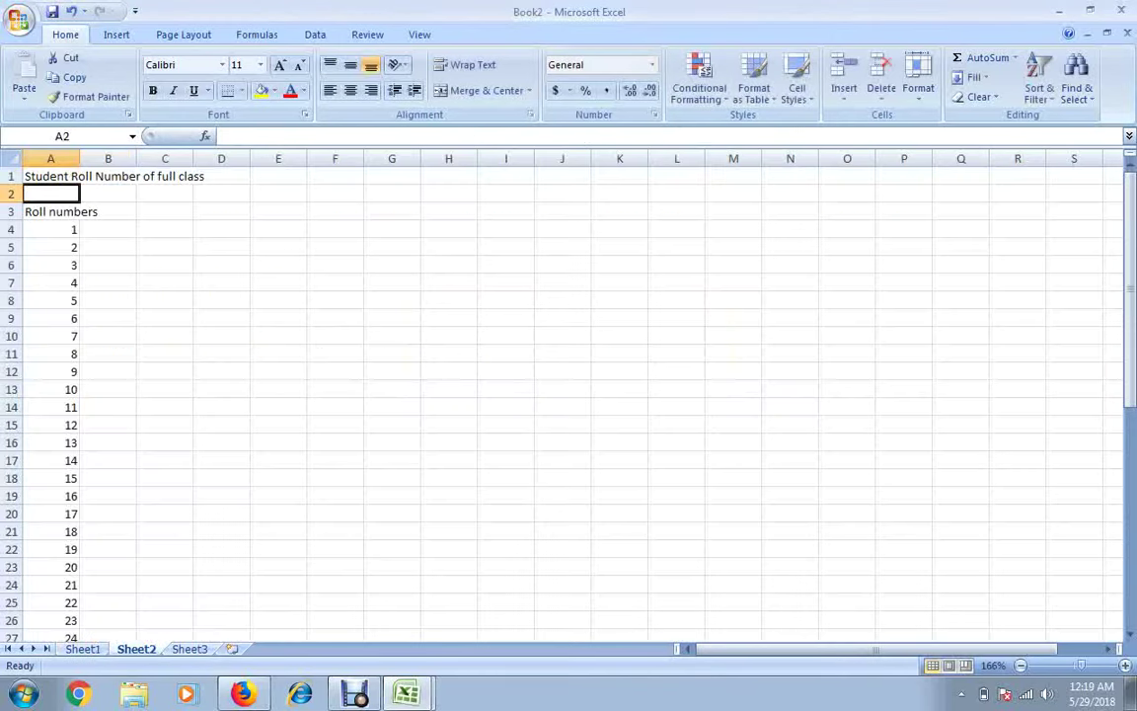
key(Down)
key(Down)
click(107, 247)
click(108, 229)
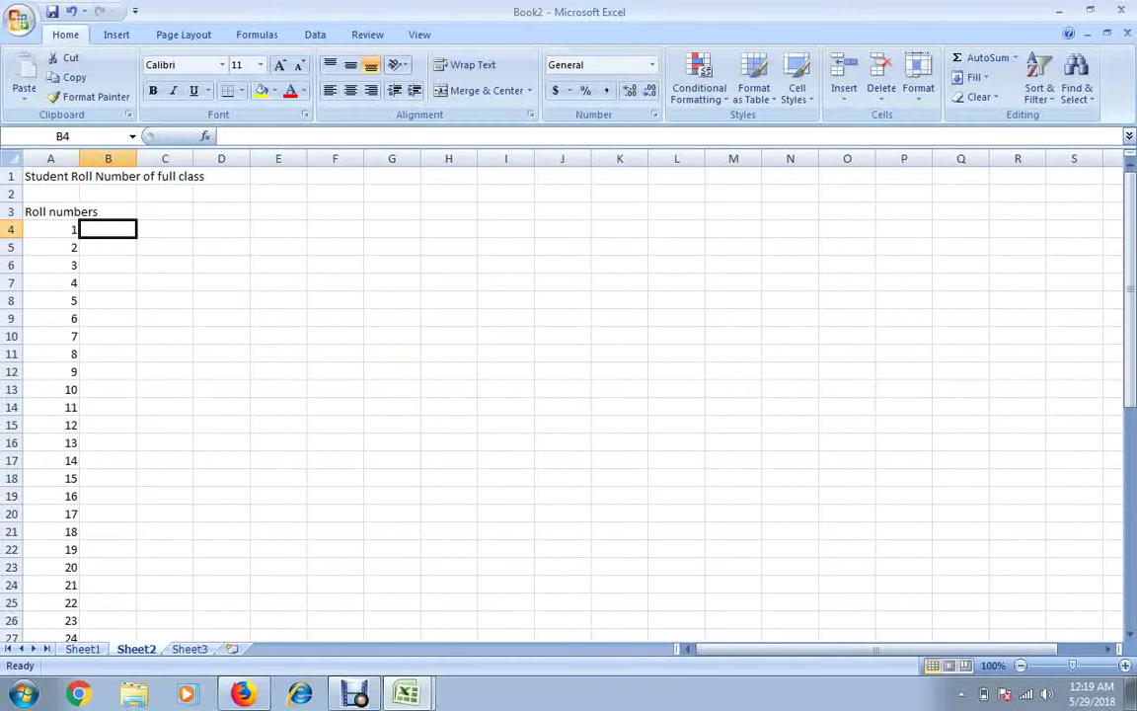
ctrl+scroll(568, 395, up, 2)
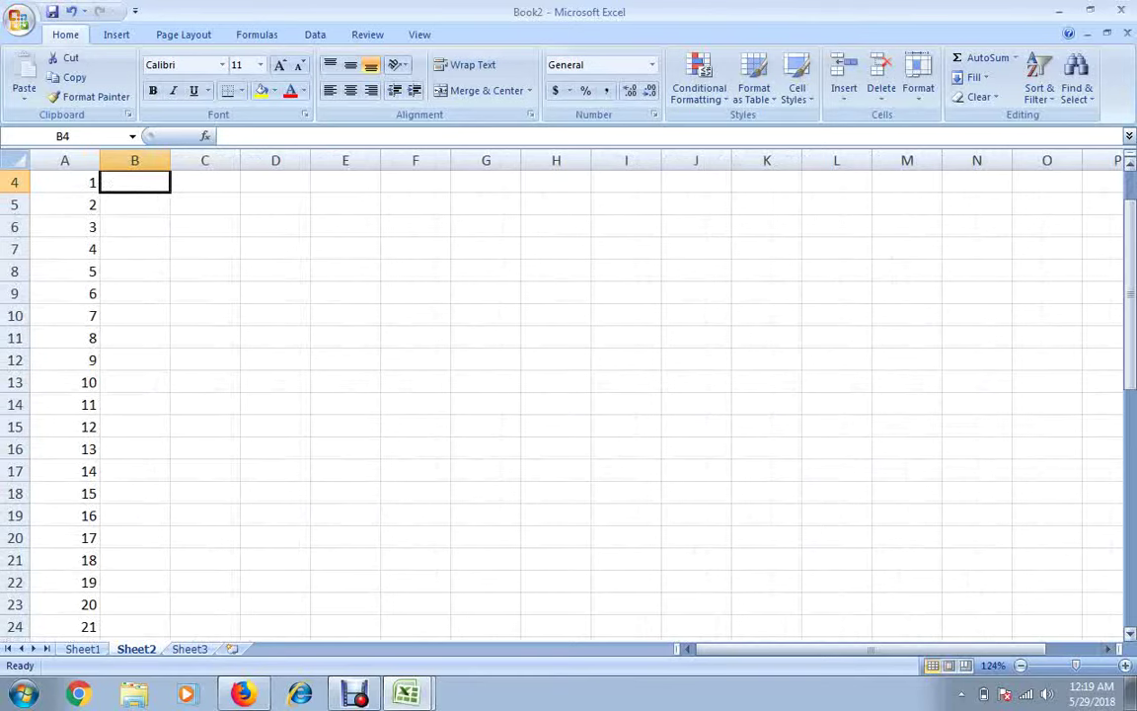
drag(1129, 344, 1129, 308)
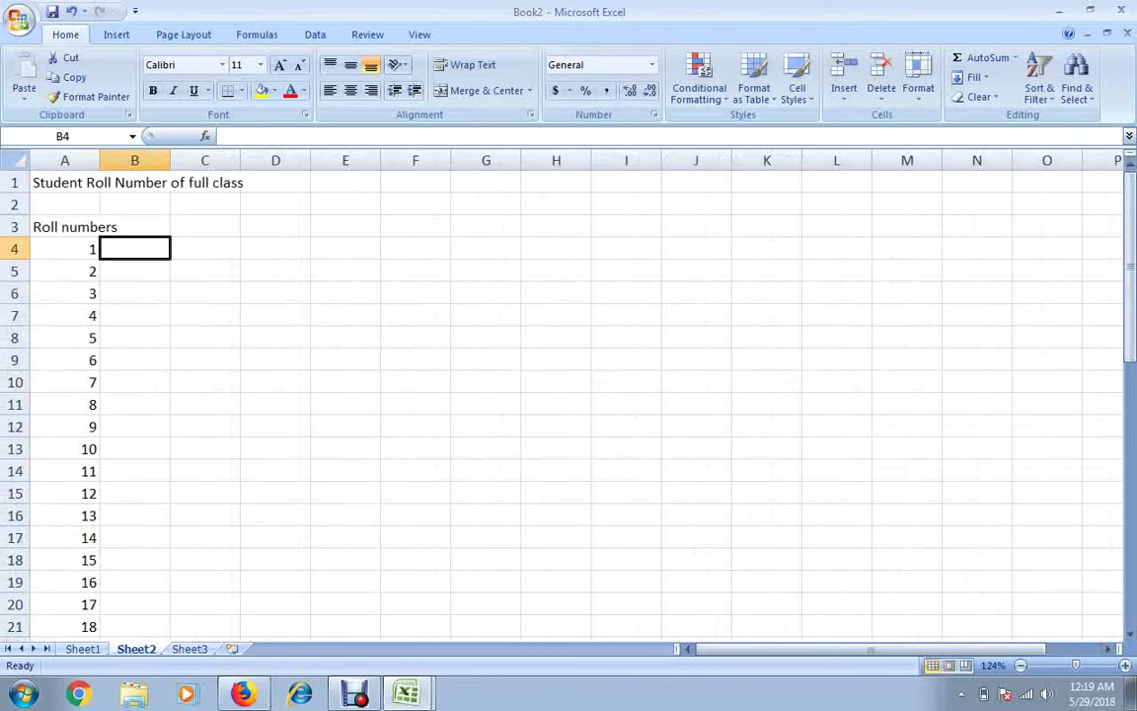
ctrl+scroll(568, 395, up, 1)
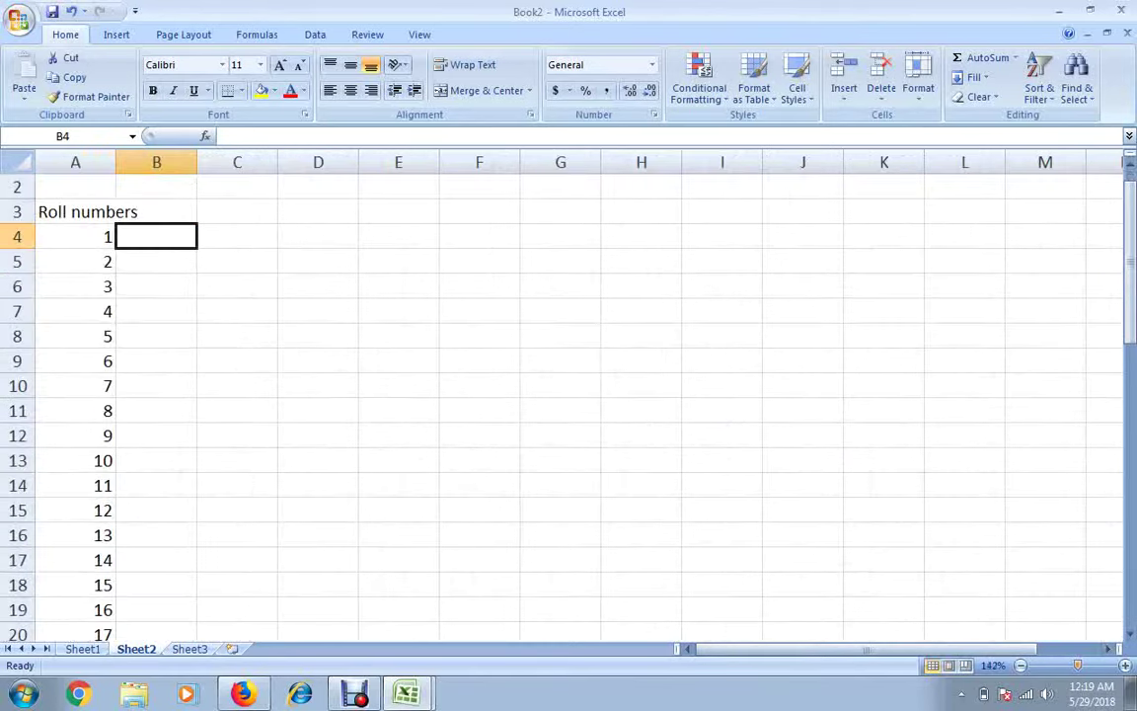
ctrl+scroll(569, 395, up, 1)
ctrl+scroll(568, 395, up, 1)
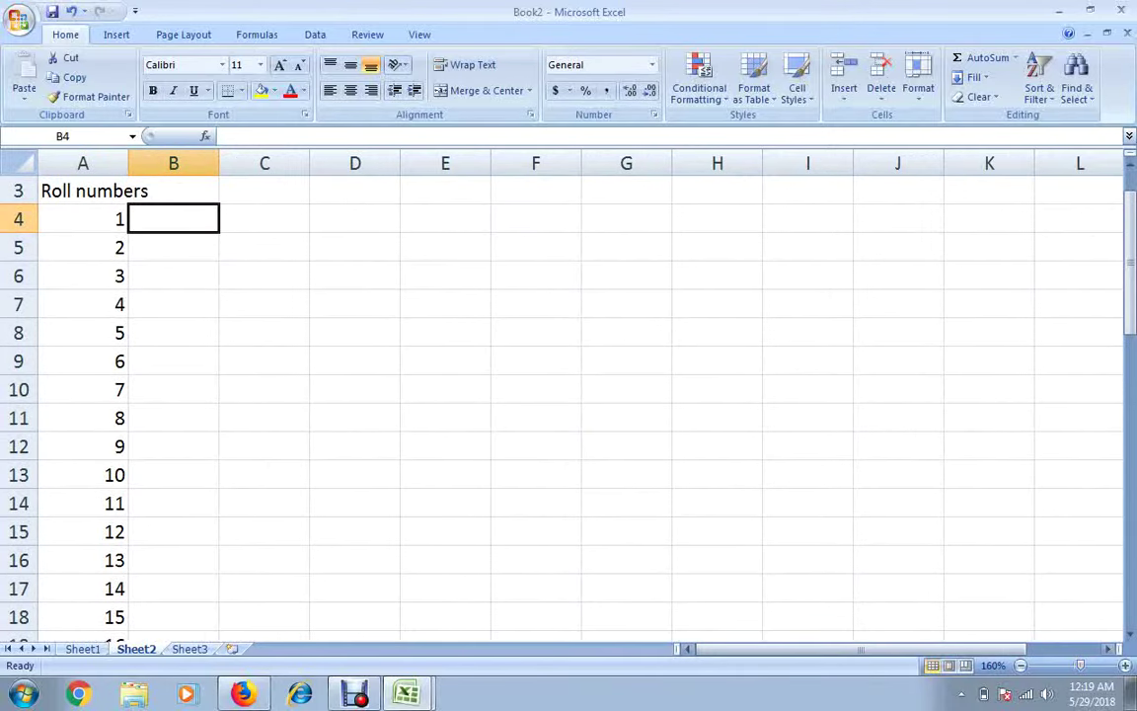
key(Up)
key(Up)
key(Up)
key(Down)
key(Down)
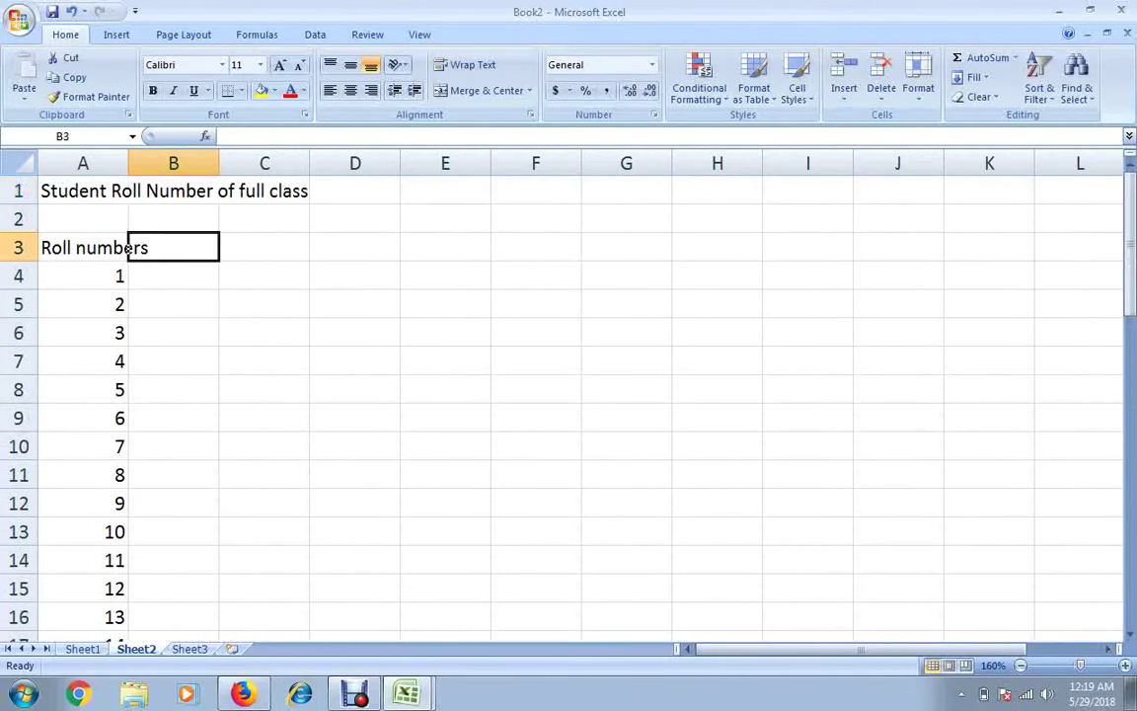
key(Down)
- Enter =VLOOKUP(A4,Sheet1!A5:A7,1,0) in B4 to check roll number 1 against the toppers
text(=vloo)
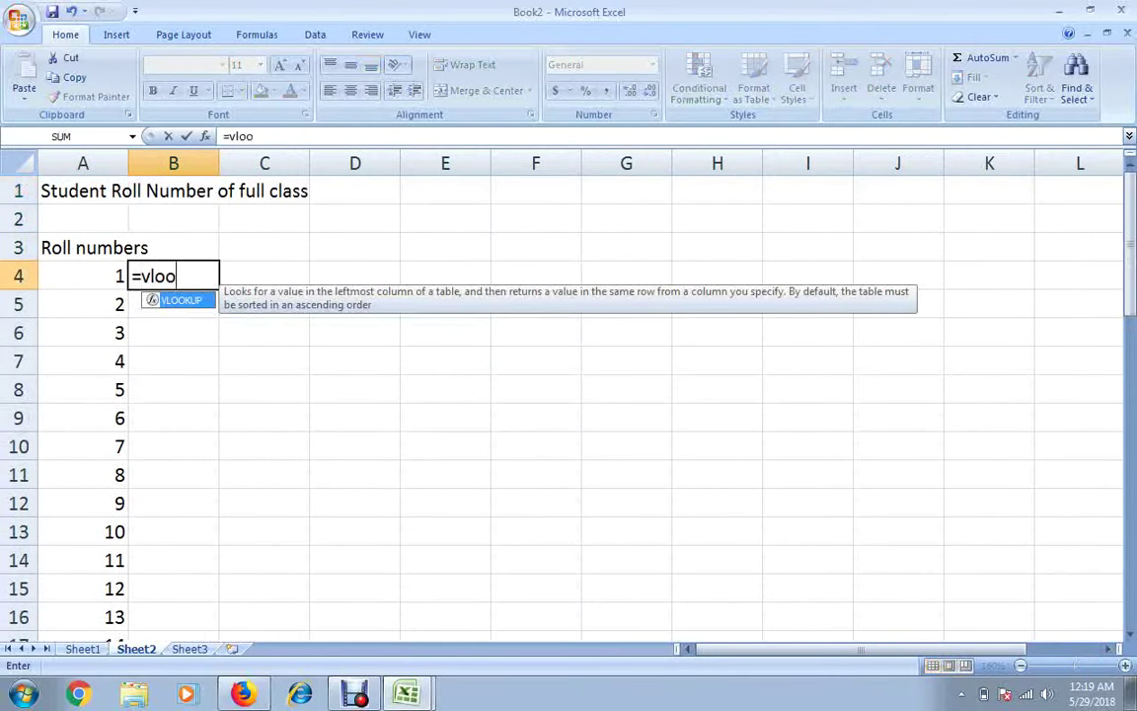
text(kup()
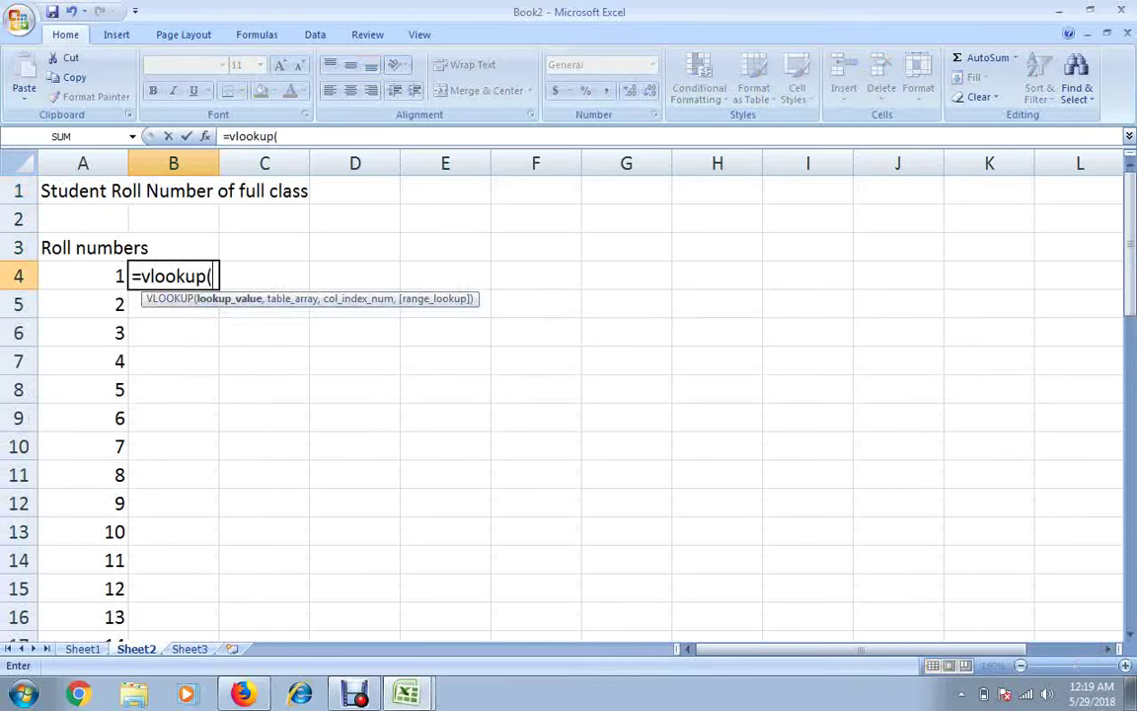
key(Left)
text(,)
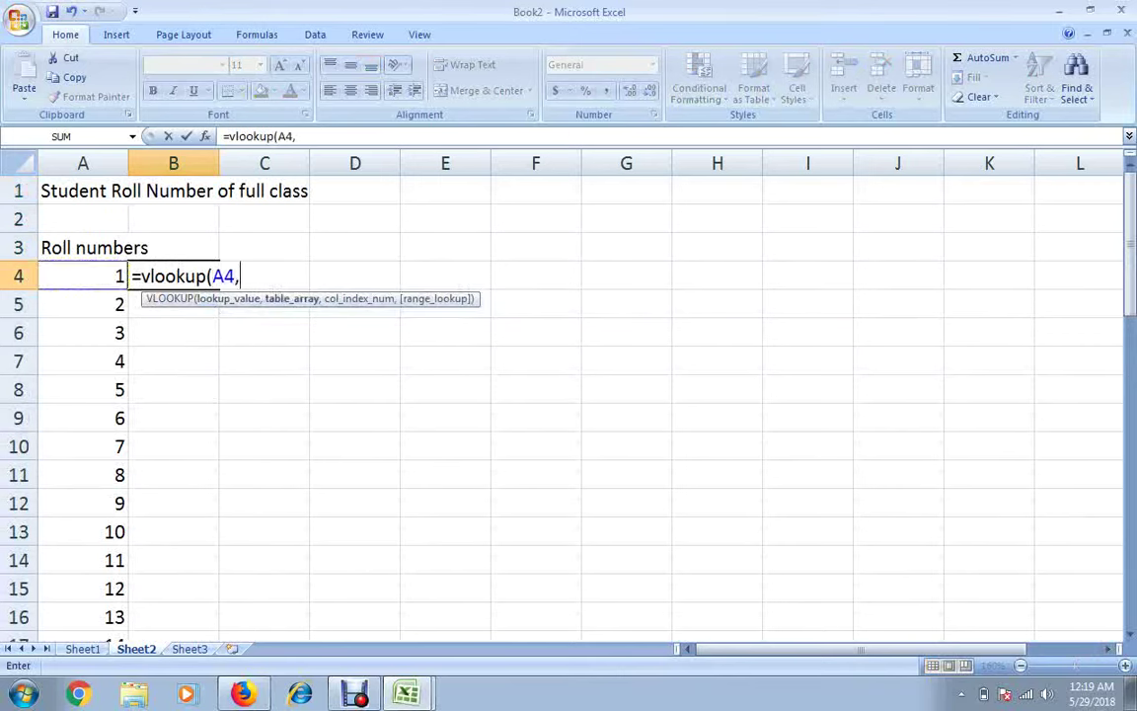
key(ctrl+Page_Up)
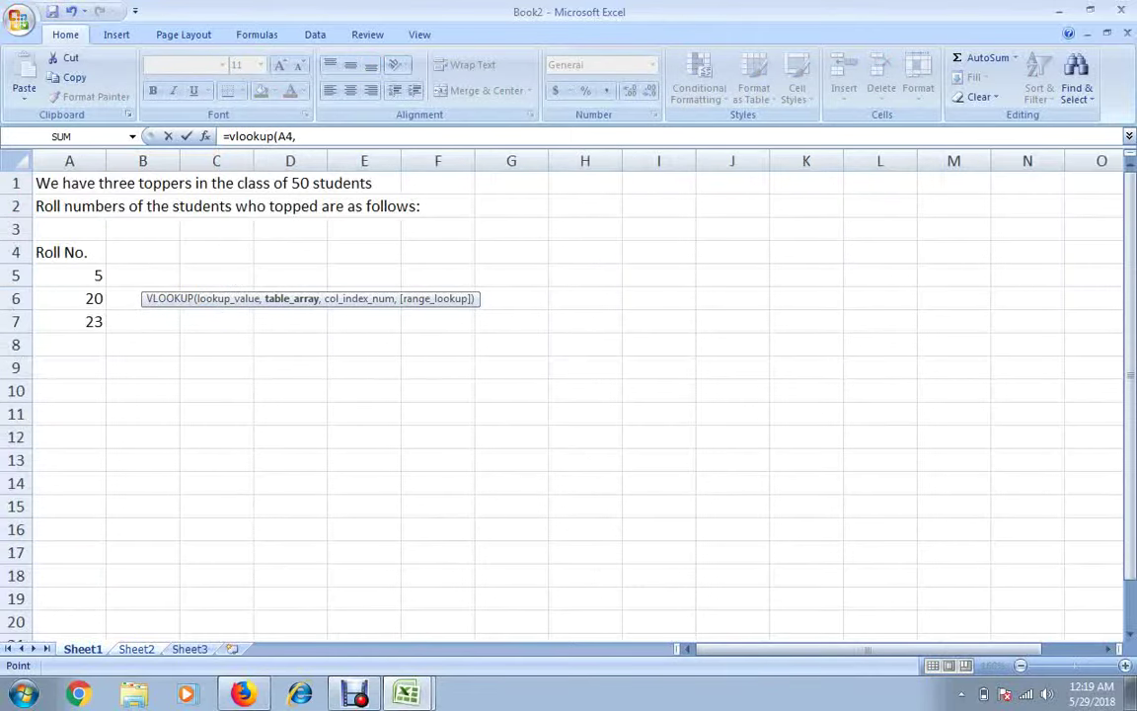
key(Down)
key(Down)
key(Down)
key(Down)
key(shift+Down)
key(shift+Down)
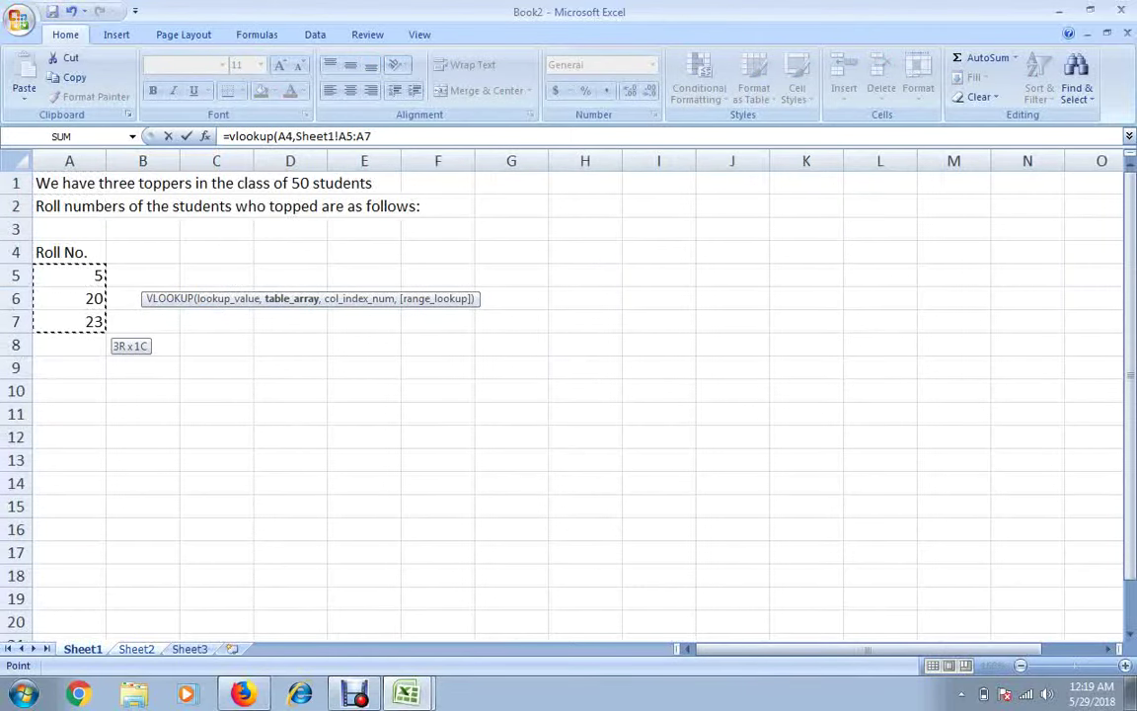
text(,)
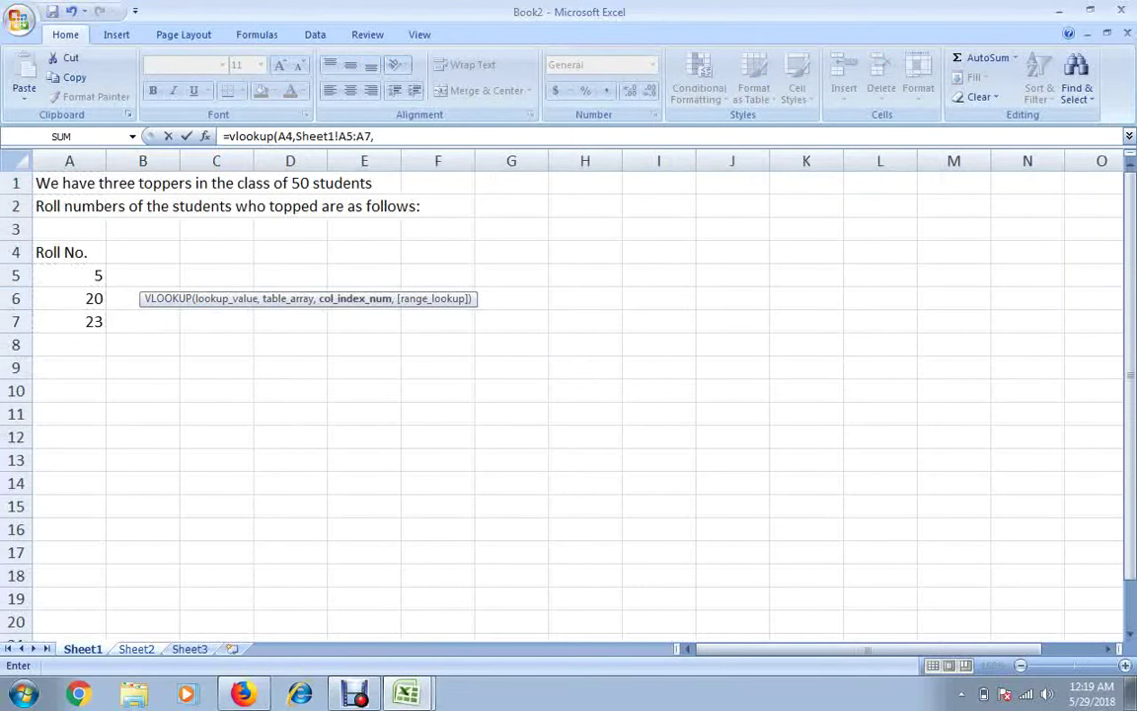
text(1,0)
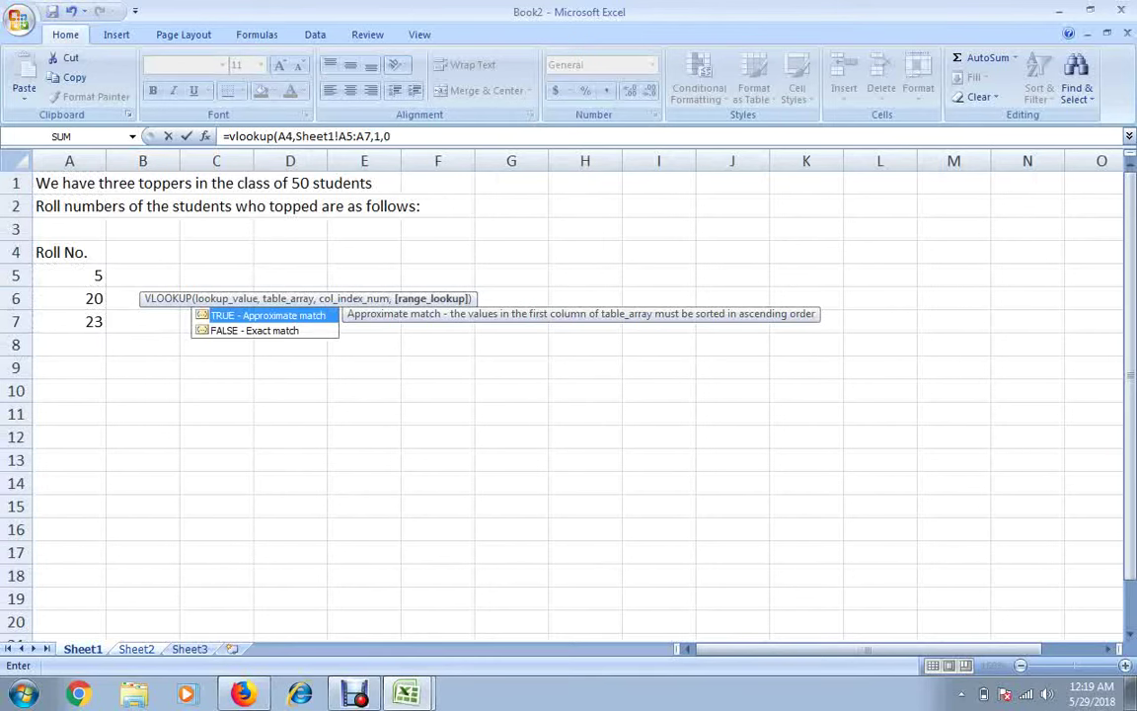
key(Return)
key(Up)
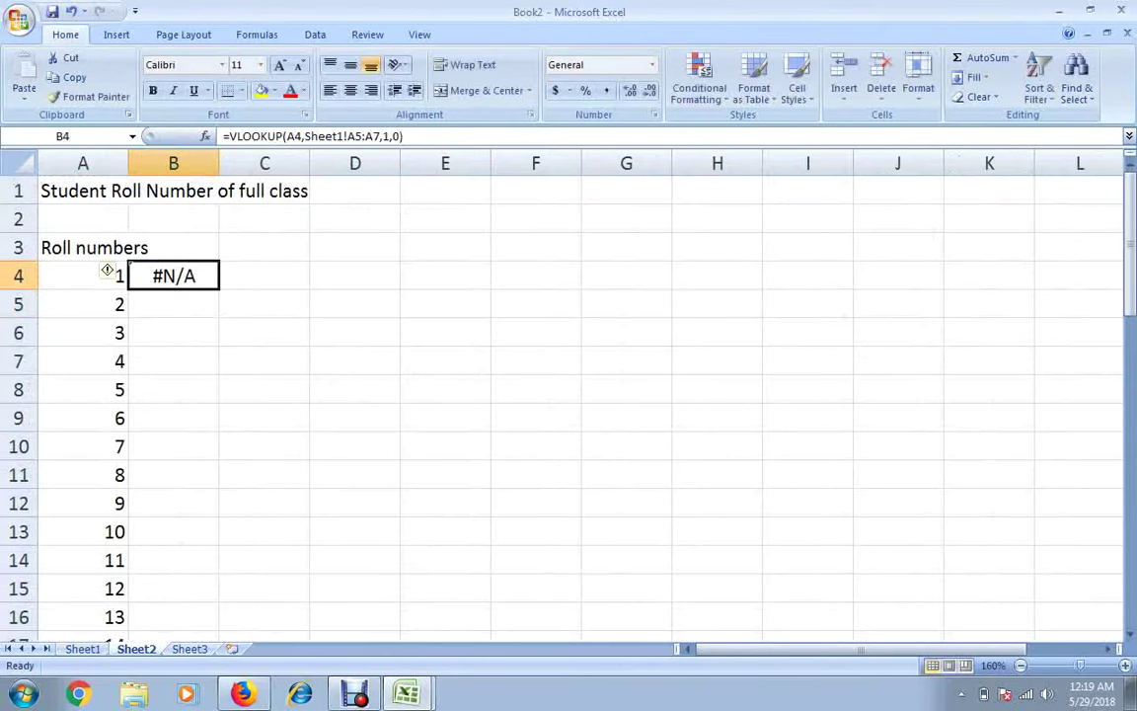
- Fill the VLOOKUP formula down column B from B4 to B52
key(shift+Down)
key(shift+Down)
key(shift+Down)
key(shift+Down)
key(shift+Down)
key(shift+Down)
key(shift+Down)
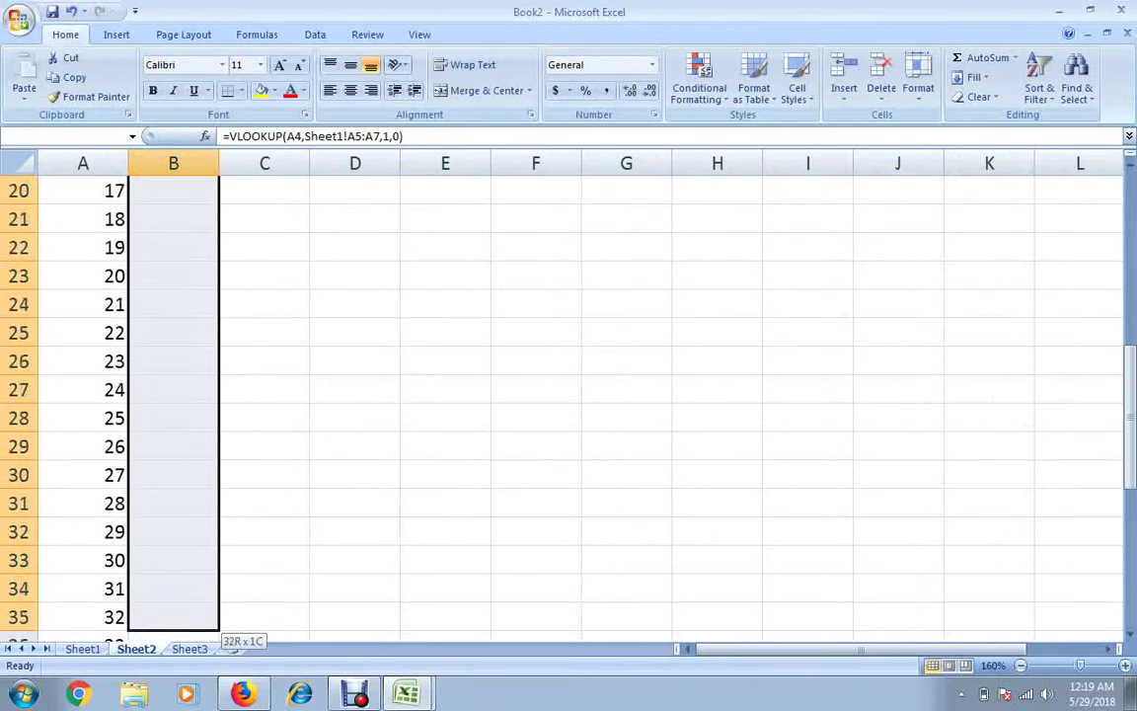
key(shift+Down)
key(shift+Down)
key(shift+Down)
key(shift+Down)
key(shift+Down)
key(shift+Down)
key(shift+Up)
key(shift+Up)
key(shift+Up)
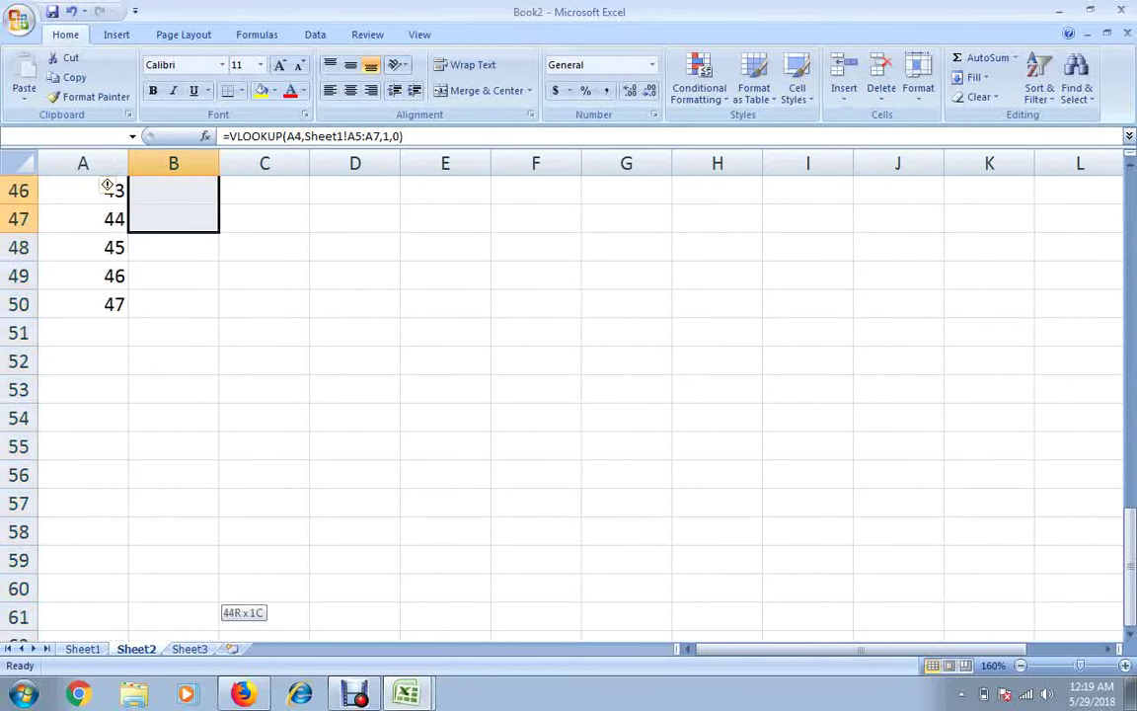
key(shift+Down)
key(shift+Down)
key(shift+Down)
key(shift+Down)
key(shift+Down)
key(ctrl+d)
key(Down)
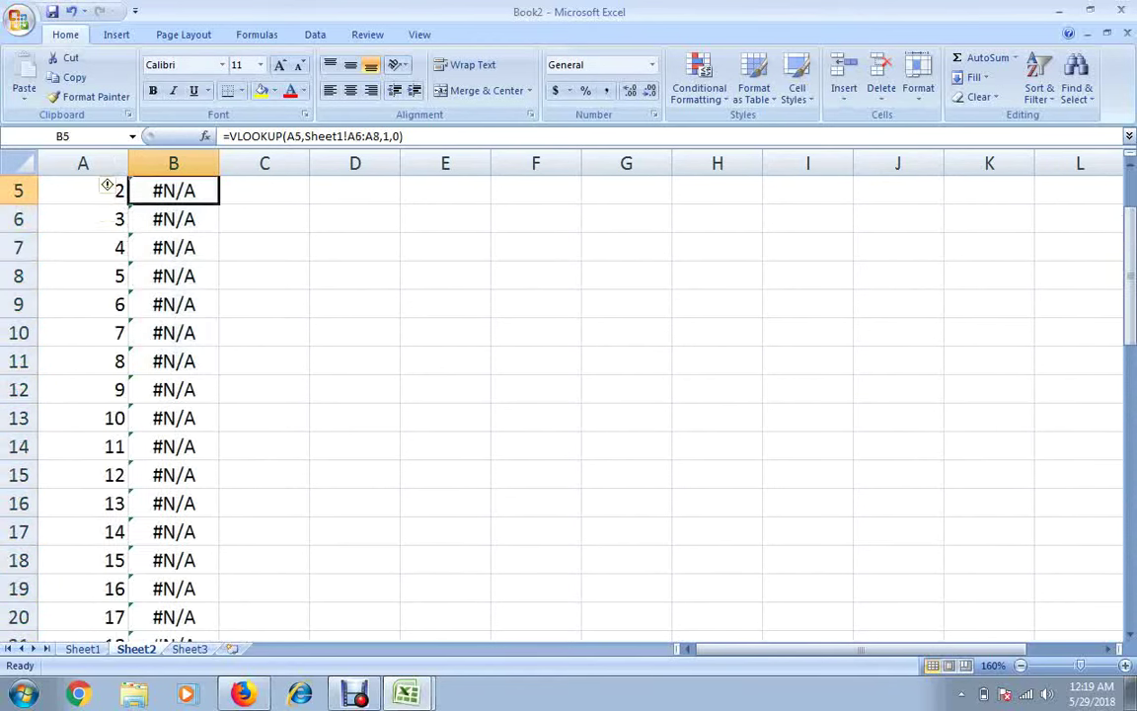
key(Down)
key(Down)
- Add roll numbers 48, 49 and 50 below roll number 47
key(Left)
key(ctrl+Down)
key(Down)
key(Down)
key(Down)
key(Up)
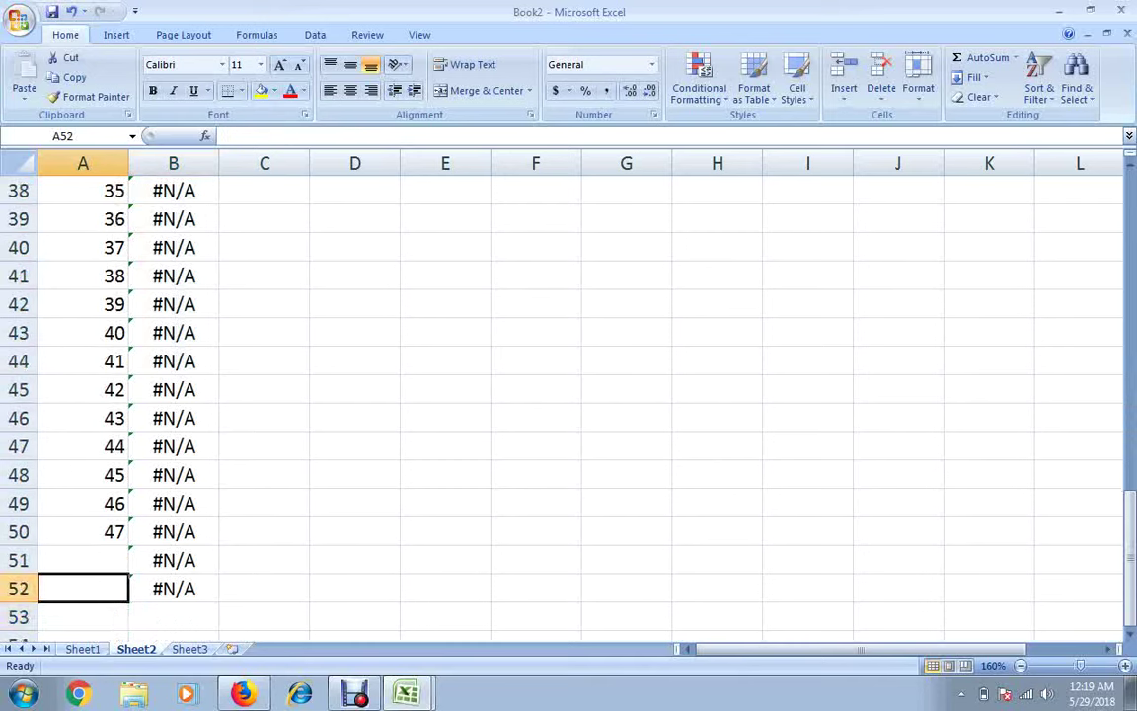
key(Up)
text(4)
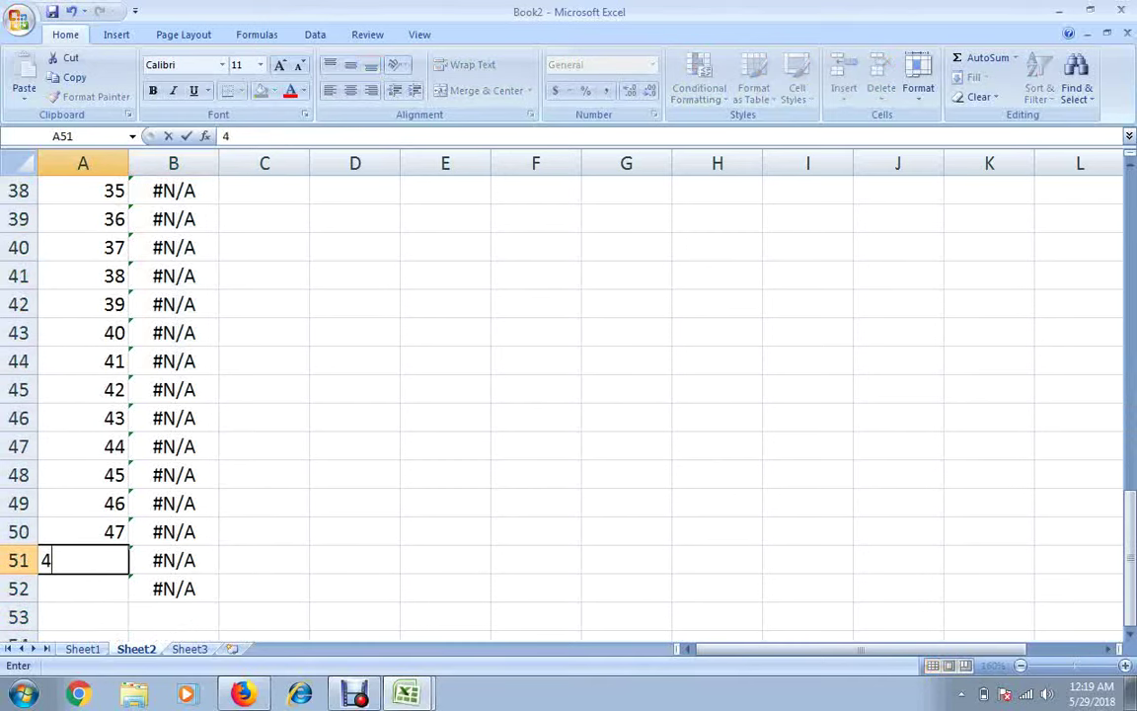
text(8)
key(Return)
text(4)
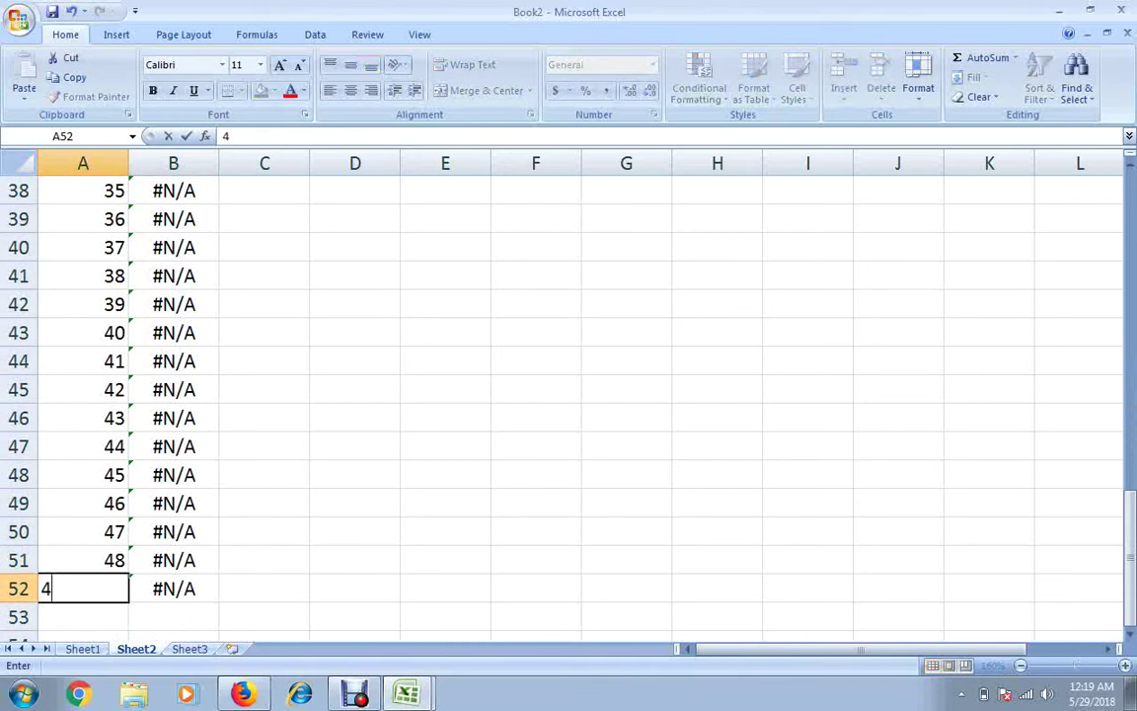
text(9)
key(Return)
text(5)
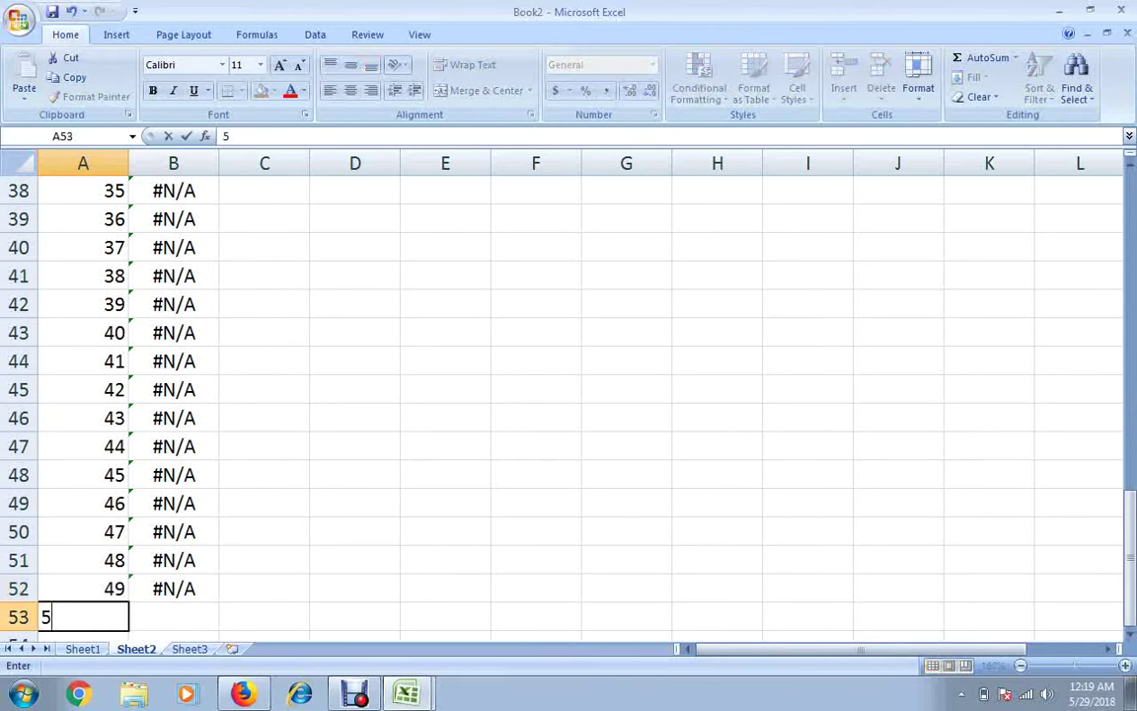
text(0)
key(Return)
click(173, 588)
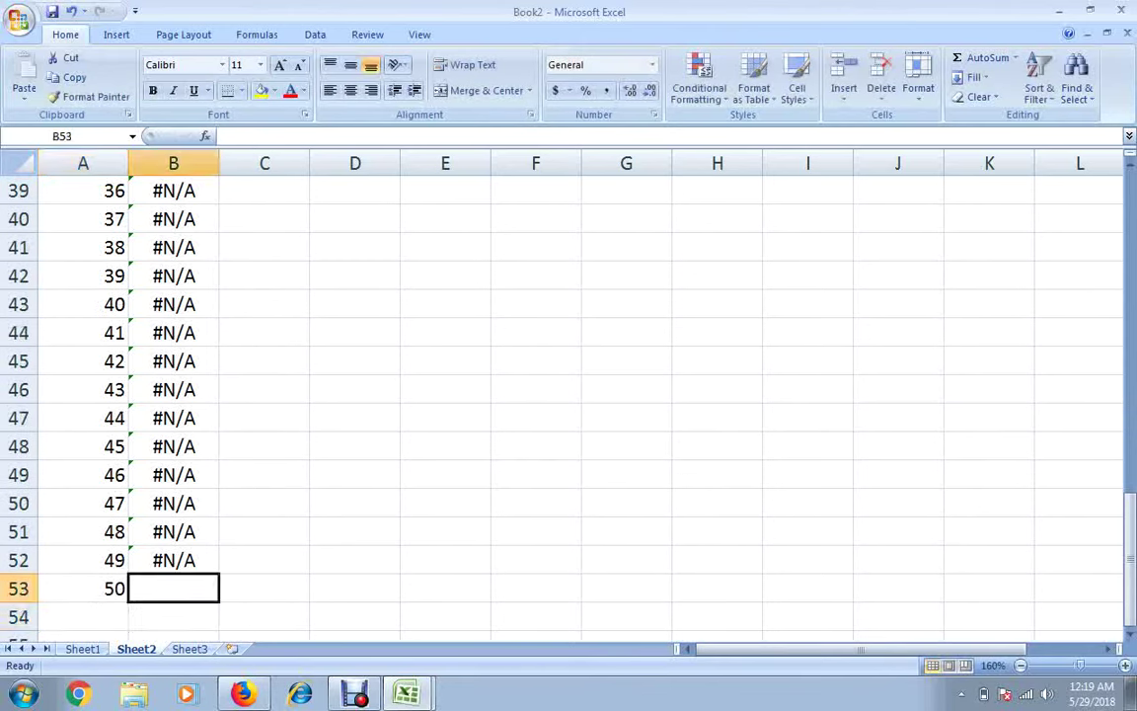
- Review the copied formulas in column B, the roll numbers, and Sheet1's toppers list
key(Up)
key(Up)
key(Up)
key(Up)
key(Up)
key(Up)
key(Up)
key(Up)
key(Up)
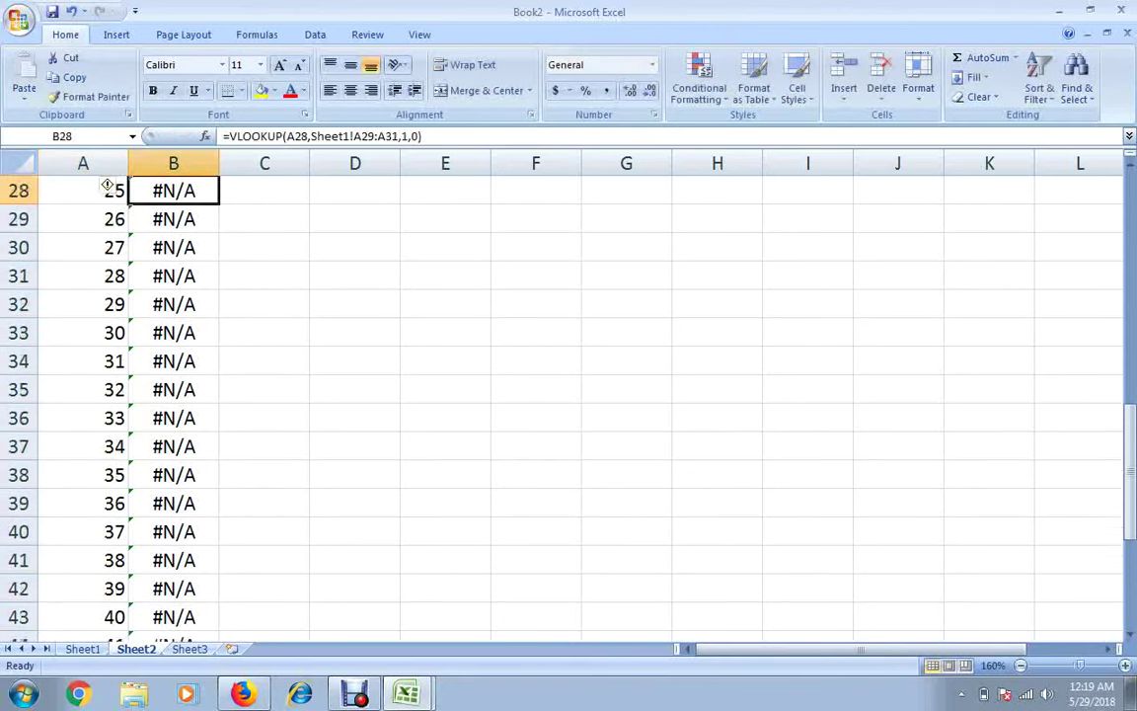
key(Up)
key(Up)
key(Up)
key(Up)
key(Up)
key(Up)
key(Left)
key(Down)
key(Down)
key(Down)
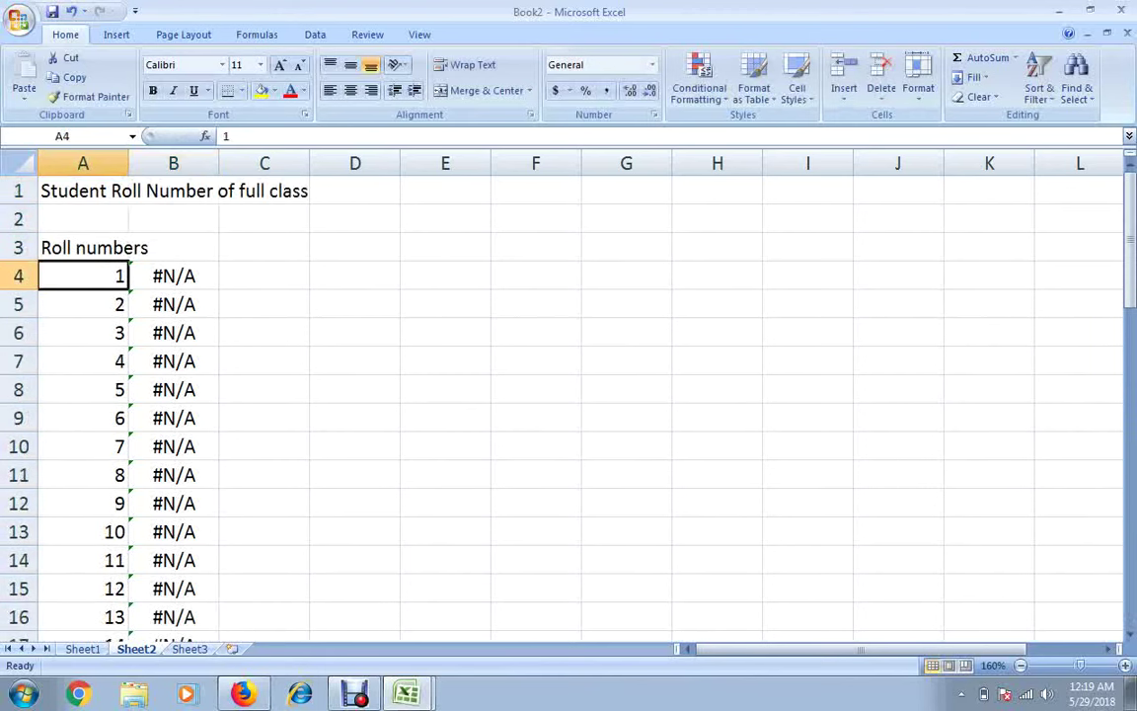
key(ctrl+shift+Down)
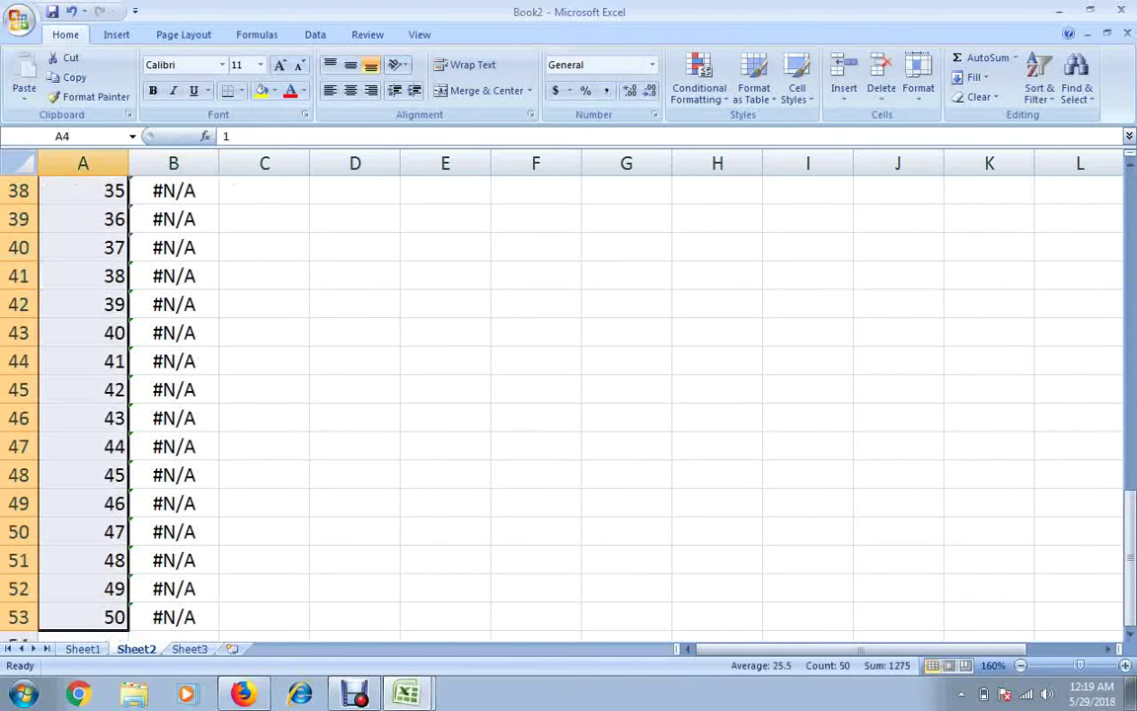
key(Right)
key(Right)
key(Up)
key(Up)
key(Left)
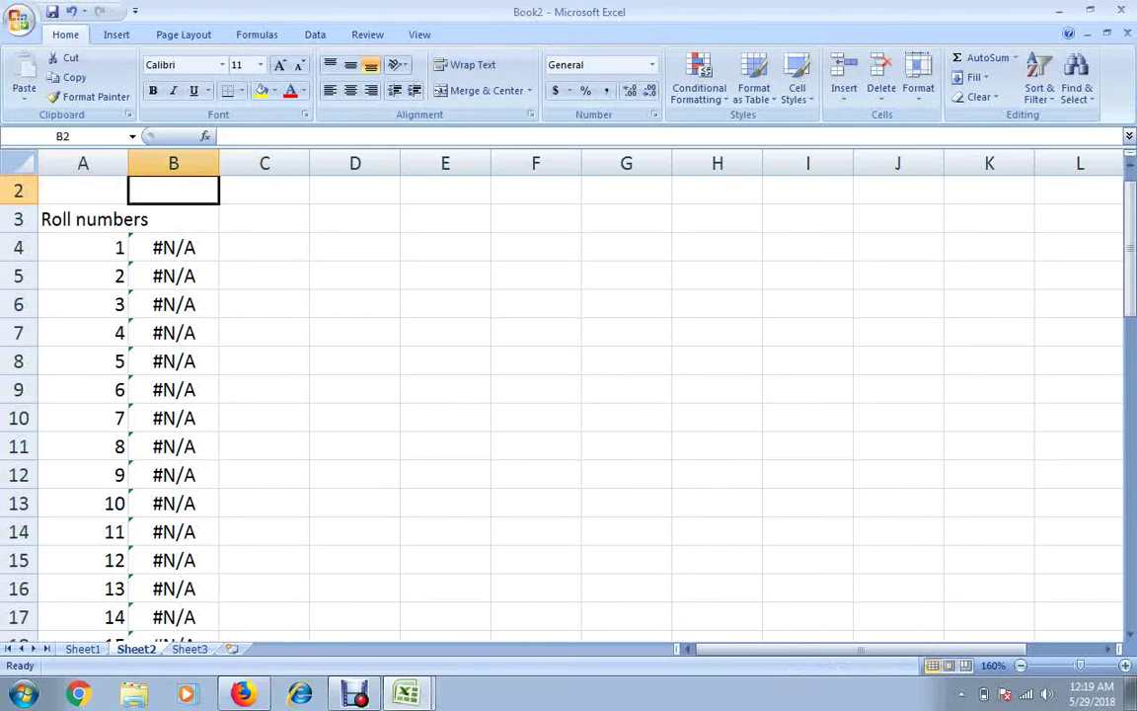
key(ctrl+Page_Up)
key(Up)
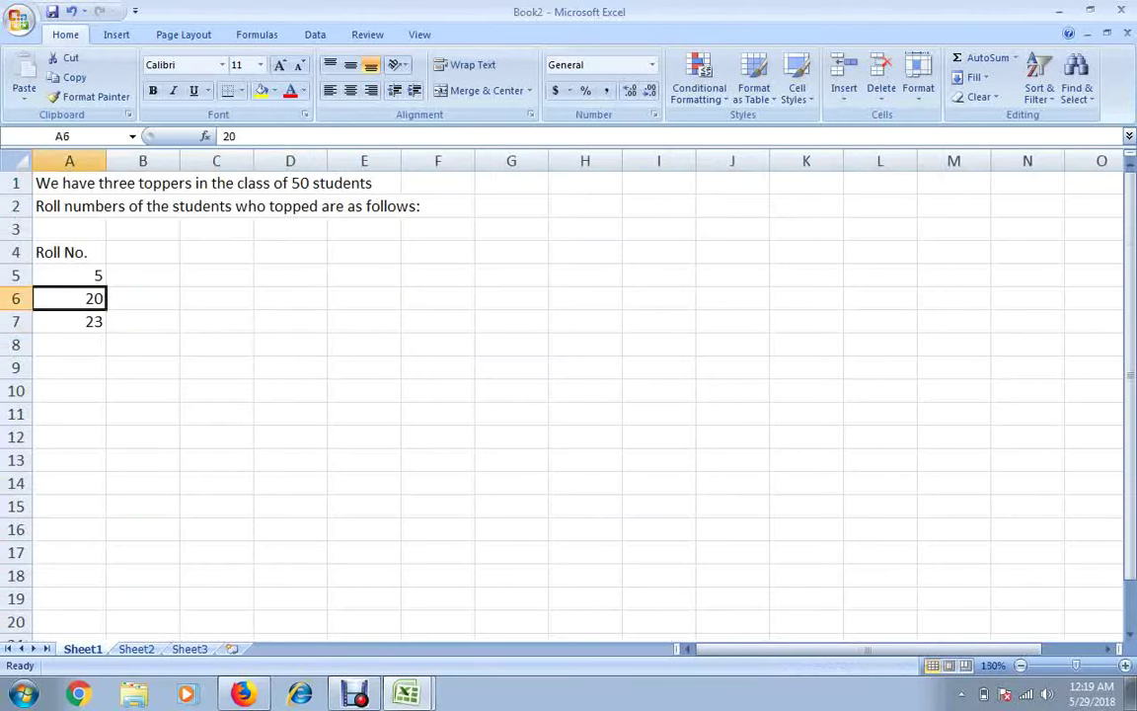
key(ctrl+Page_Down)
key(Down)
key(Down)
key(Down)
key(Down)
key(Down)
key(Down)
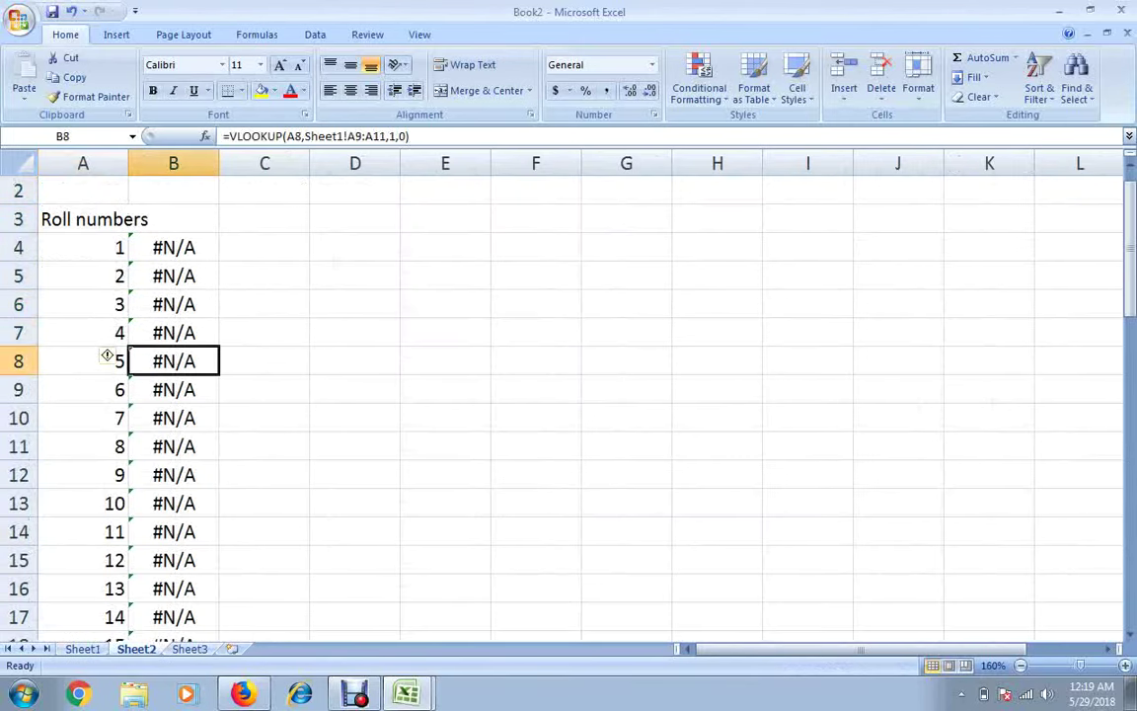
key(Up)
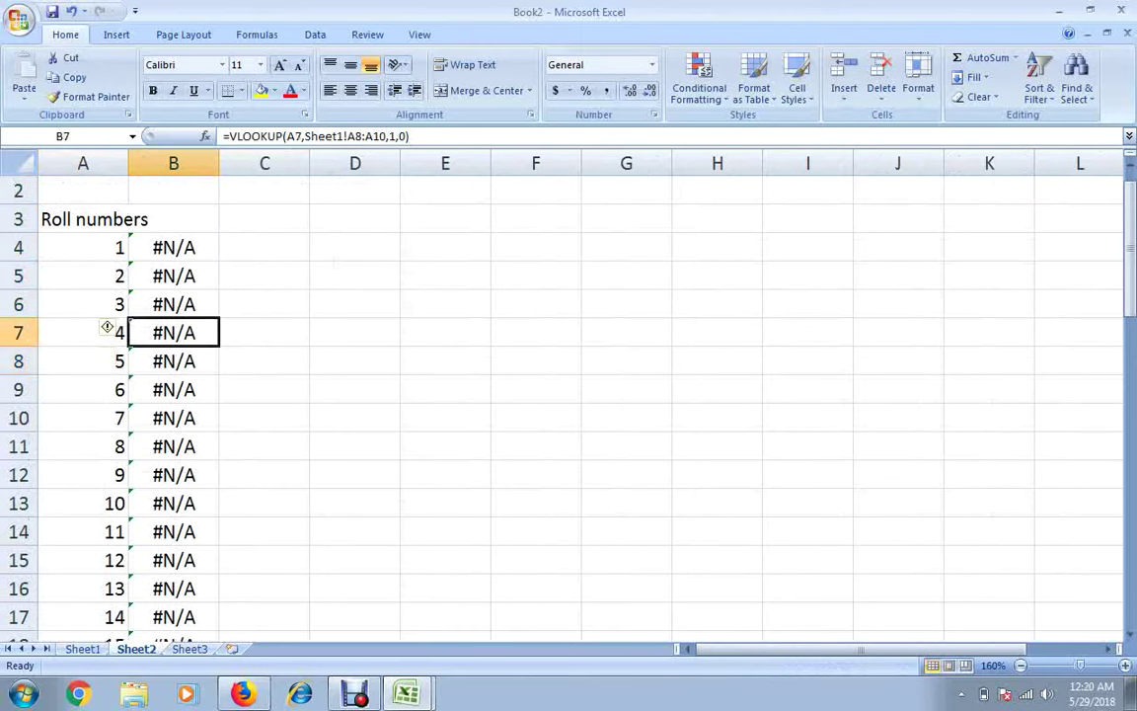
key(Up)
key(Up)
key(Up)
- Change B4's lookup range to the absolute Sheet1!$A$5:$A$7 and select results B4:B53
key(F2)
key(Left)
key(Left)
key(Left)
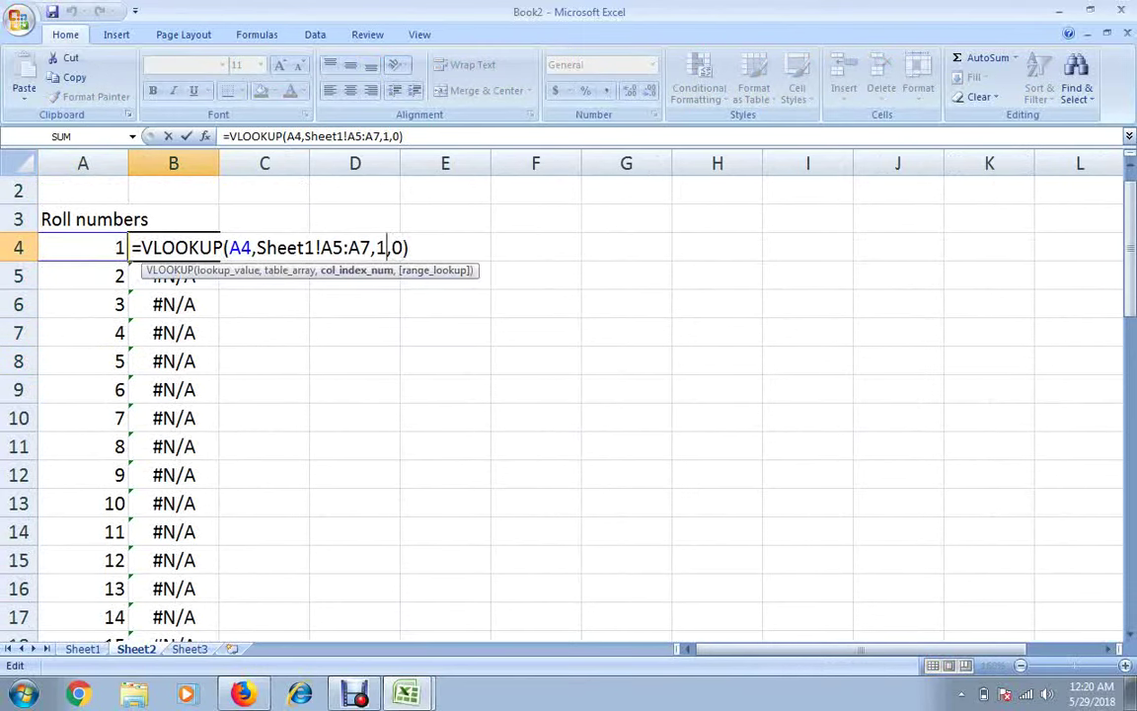
key(Left)
key(Left)
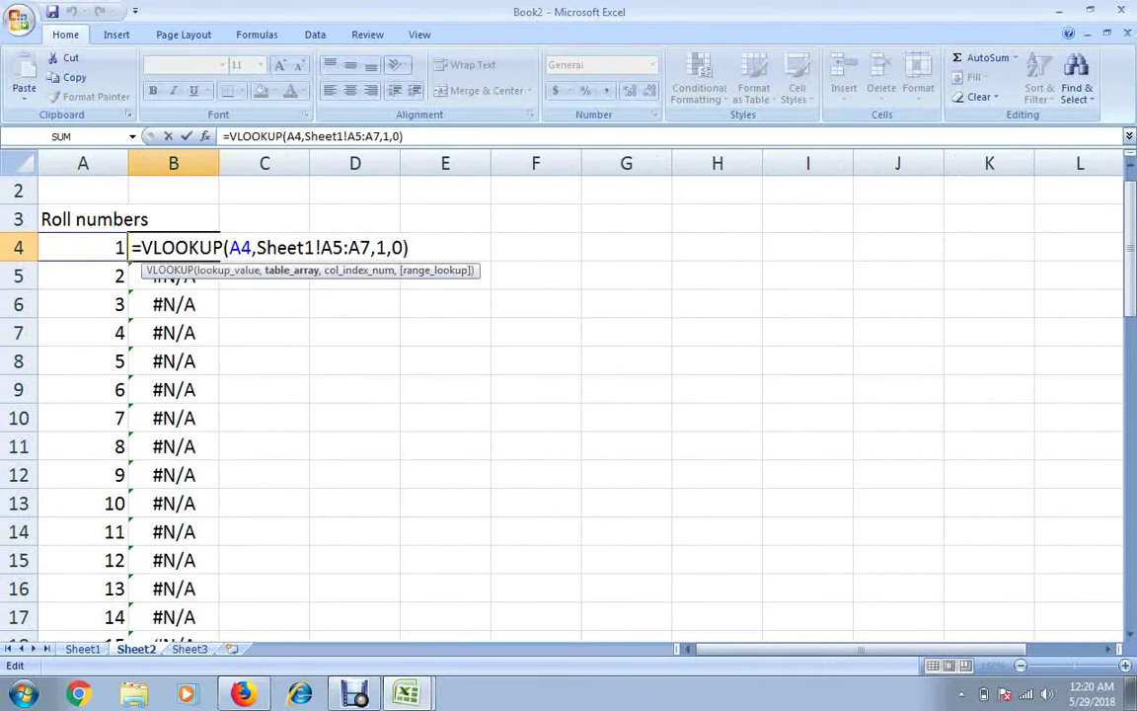
text($A)
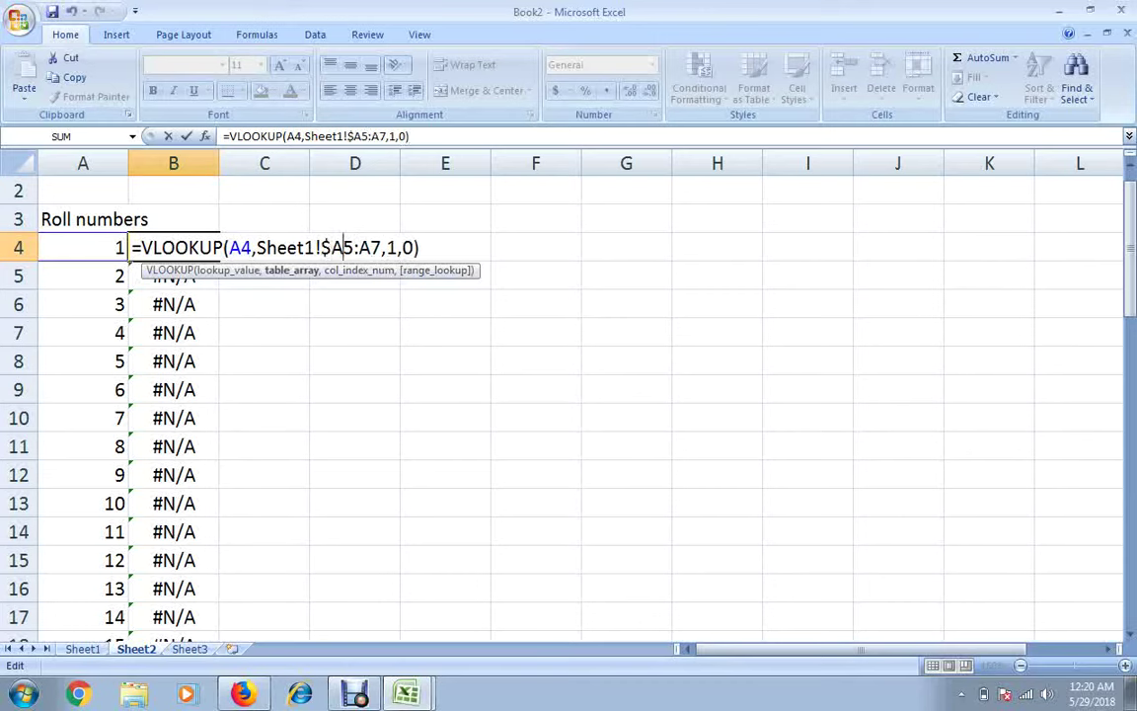
text($)
key(Right)
text($A)
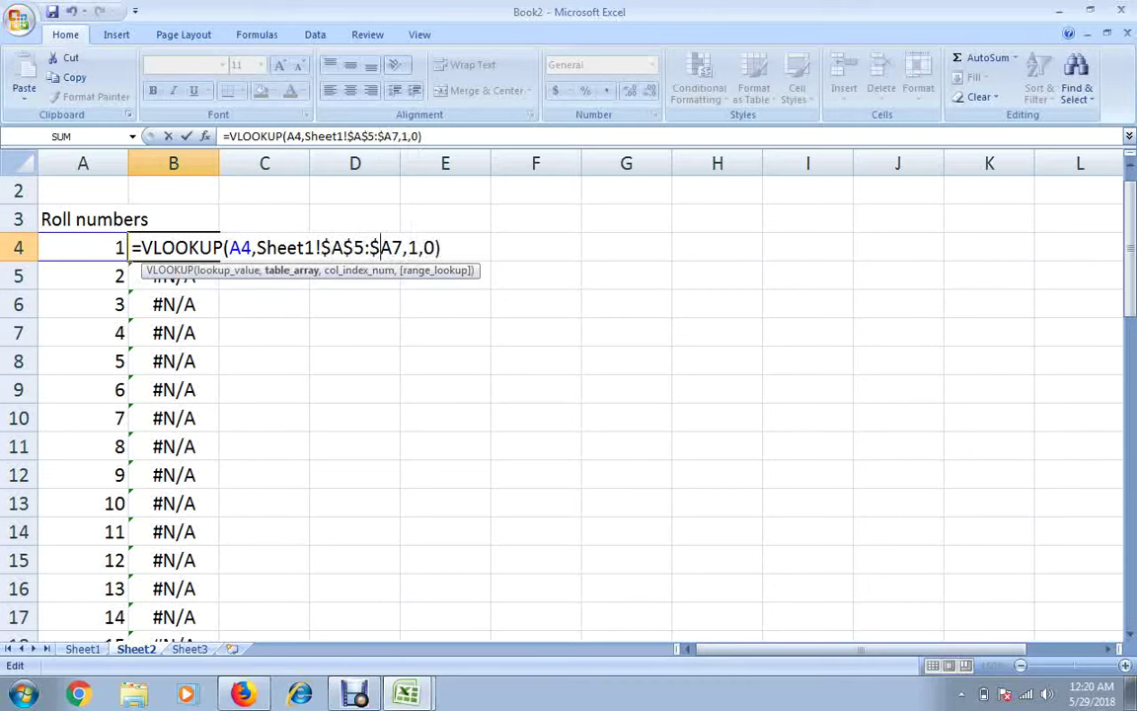
text($)
key(Return)
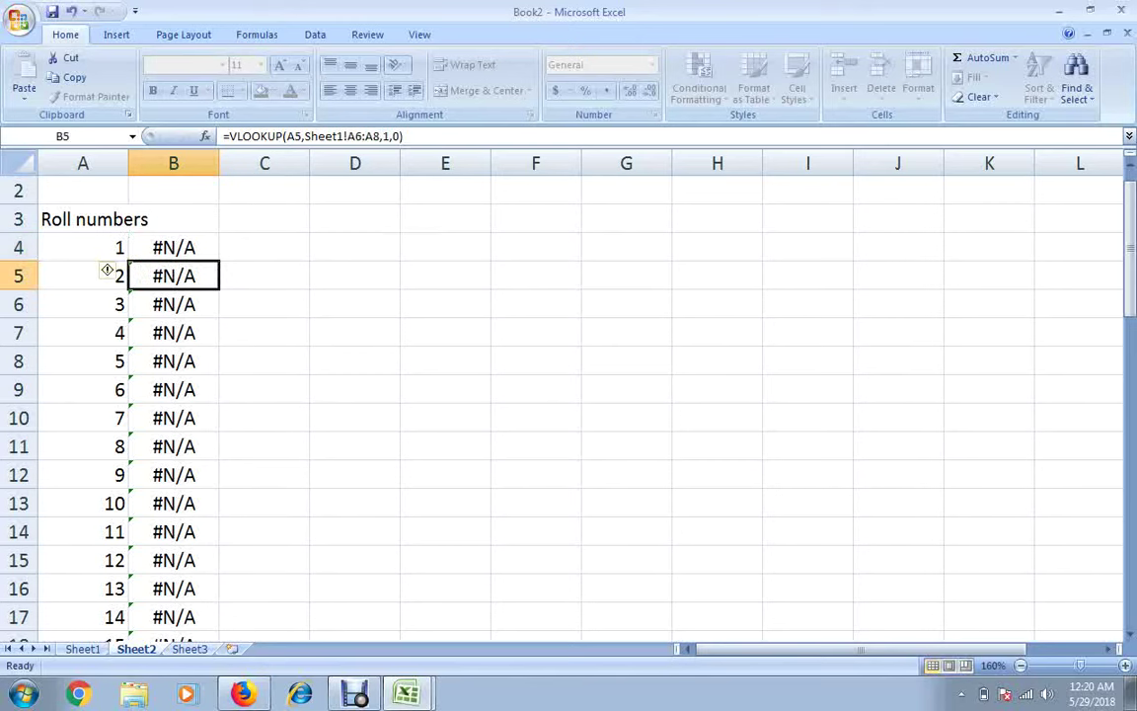
click(173, 247)
key(ctrl+shift+Down)
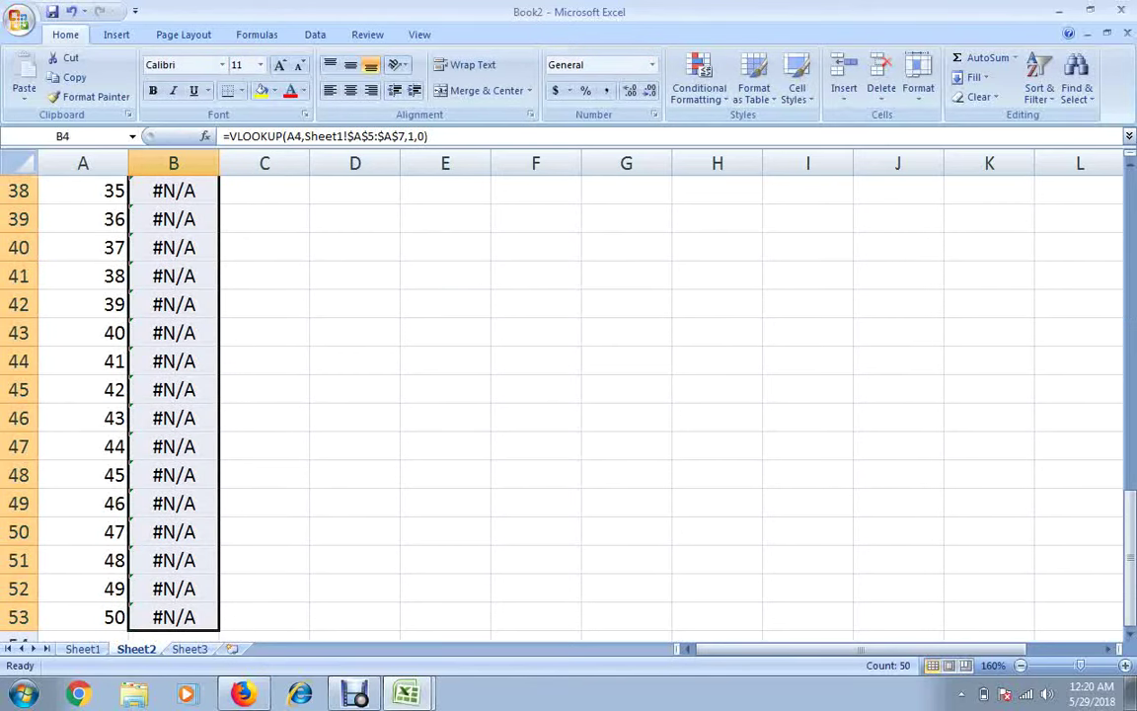
- Check the column B results, confirming matches for roll numbers 5 and 20
key(Up)
key(Down)
key(Down)
key(Down)
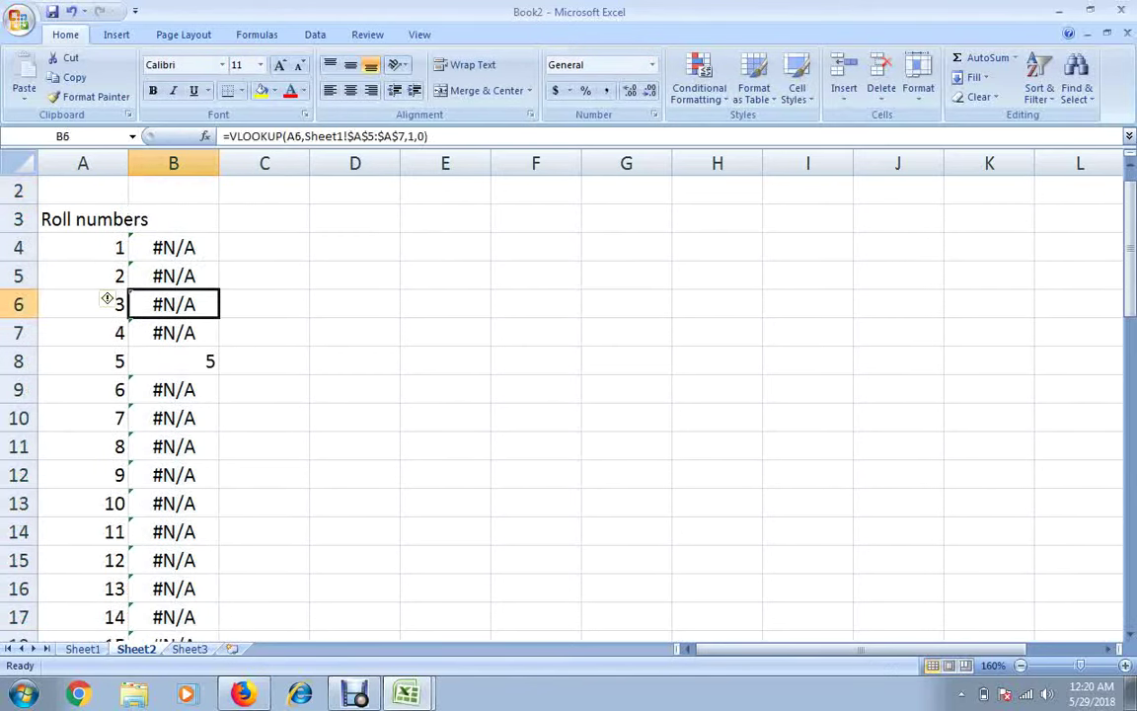
key(Down)
key(Down)
key(Left)
key(Right)
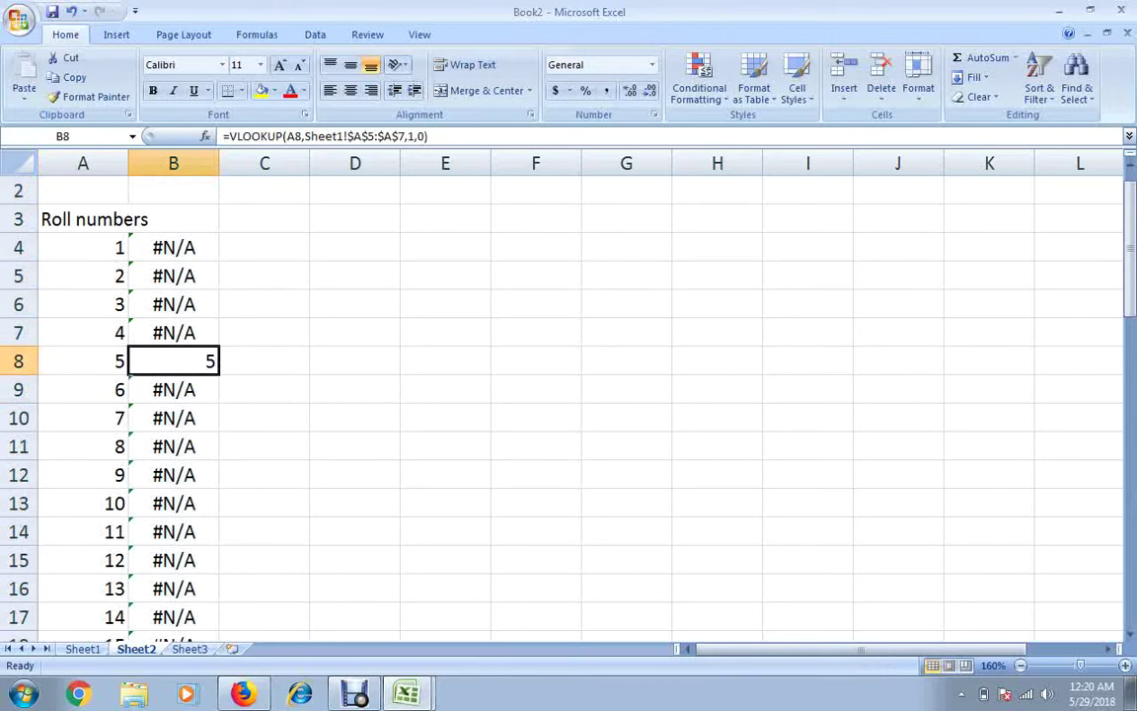
key(Down)
key(Down)
key(Down)
key(Down)
key(Down)
key(Down)
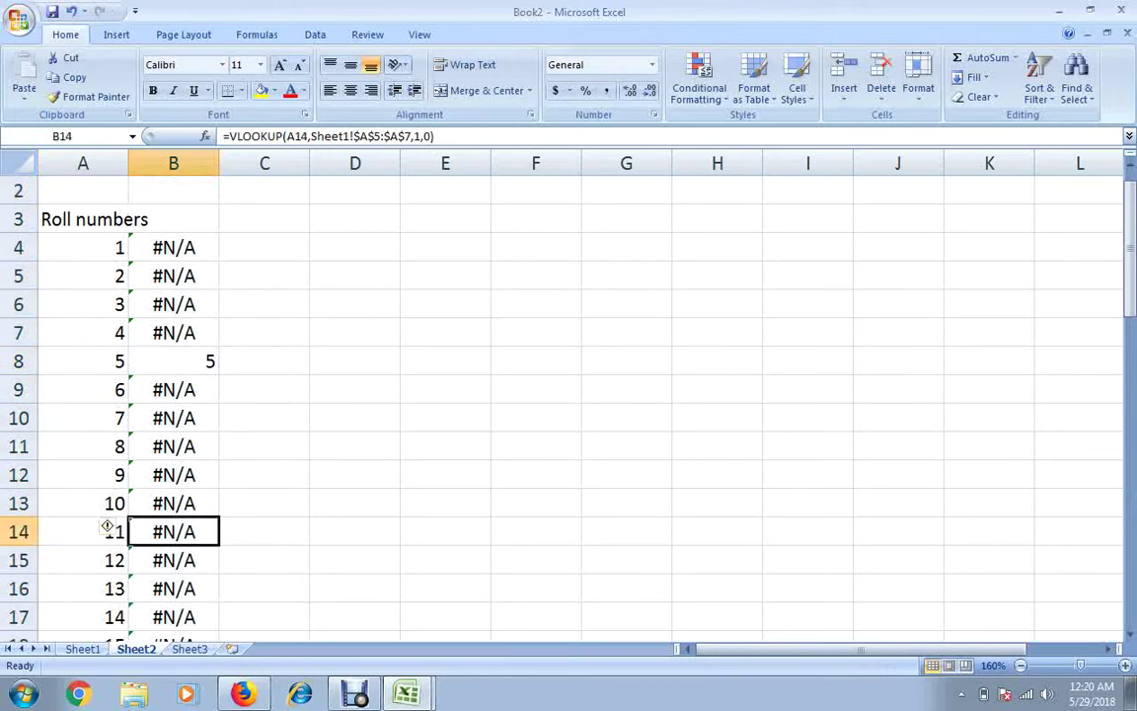
key(Down)
key(Down)
key(Down)
key(Down)
key(Up)
key(Up)
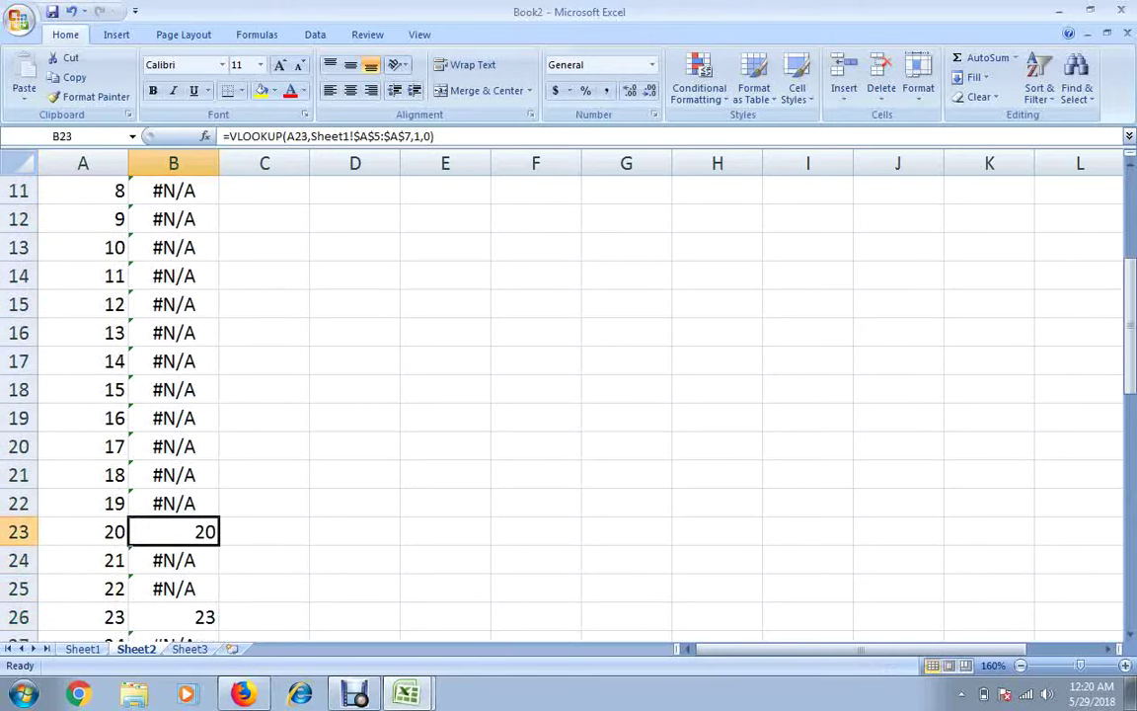
key(Down)
key(Down)
key(Down)
key(Down)
key(Down)
key(Down)
key(Down)
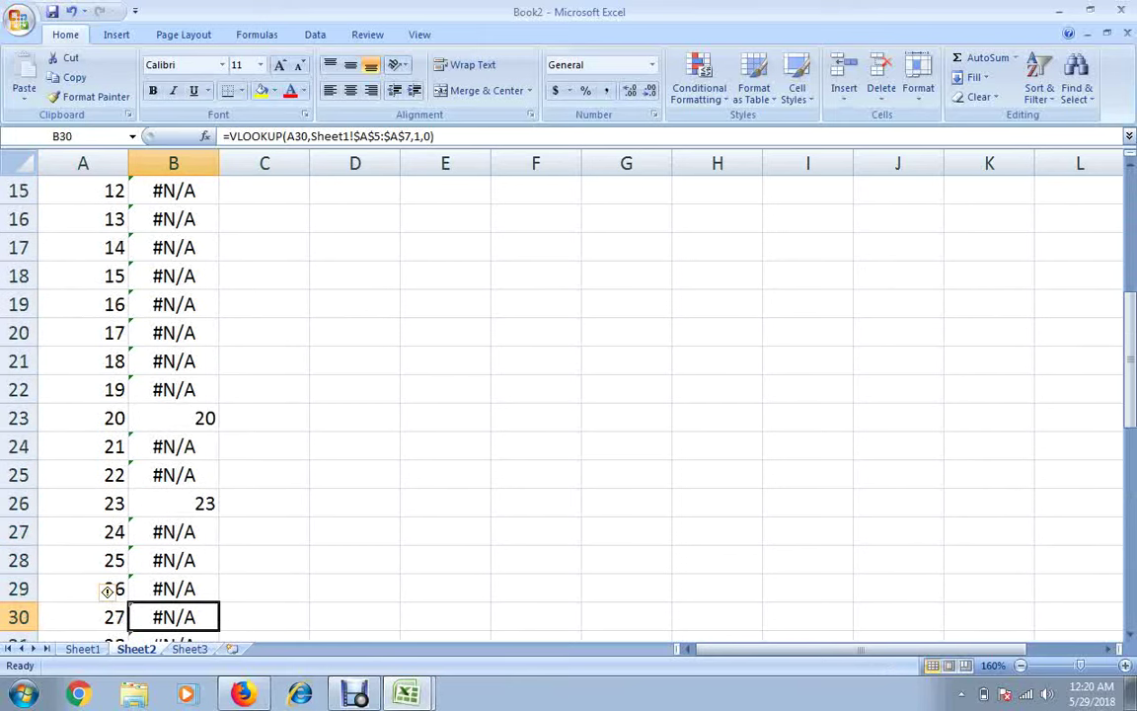
key(Up)
key(Up)
key(Up)
key(Down)
key(Down)
key(Down)
key(Down)
key(Down)
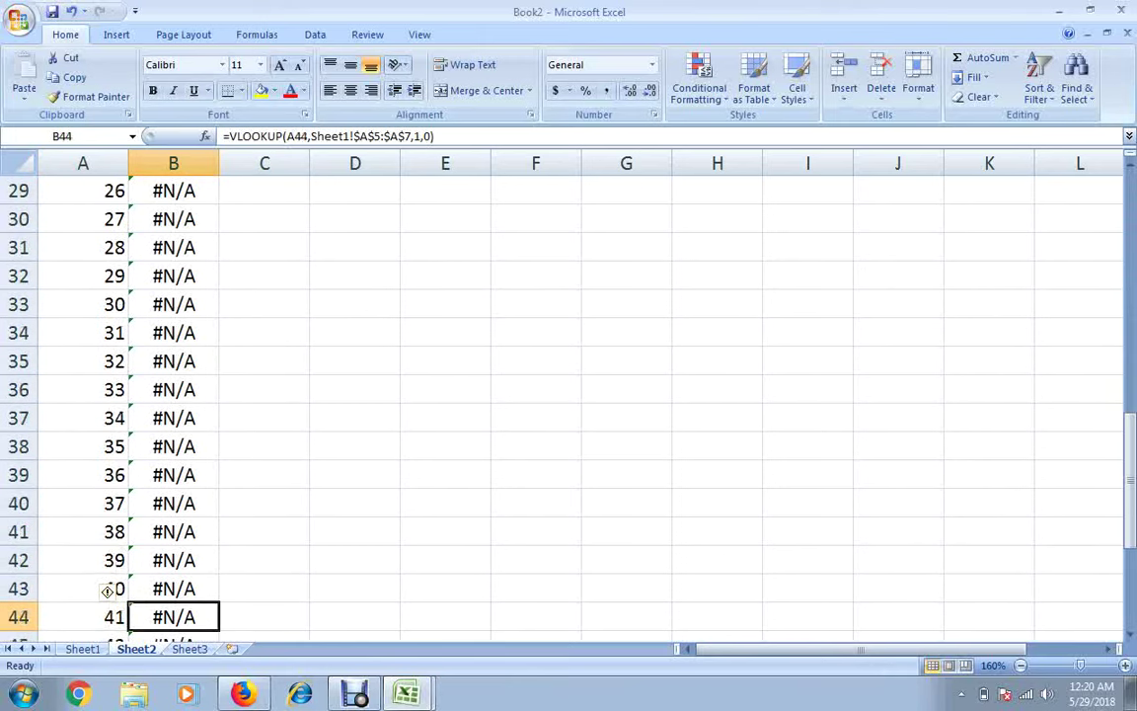
key(Up)
key(Up)
key(Up)
key(Up)
key(Up)
key(Up)
key(Up)
key(Up)
key(Up)
key(Up)
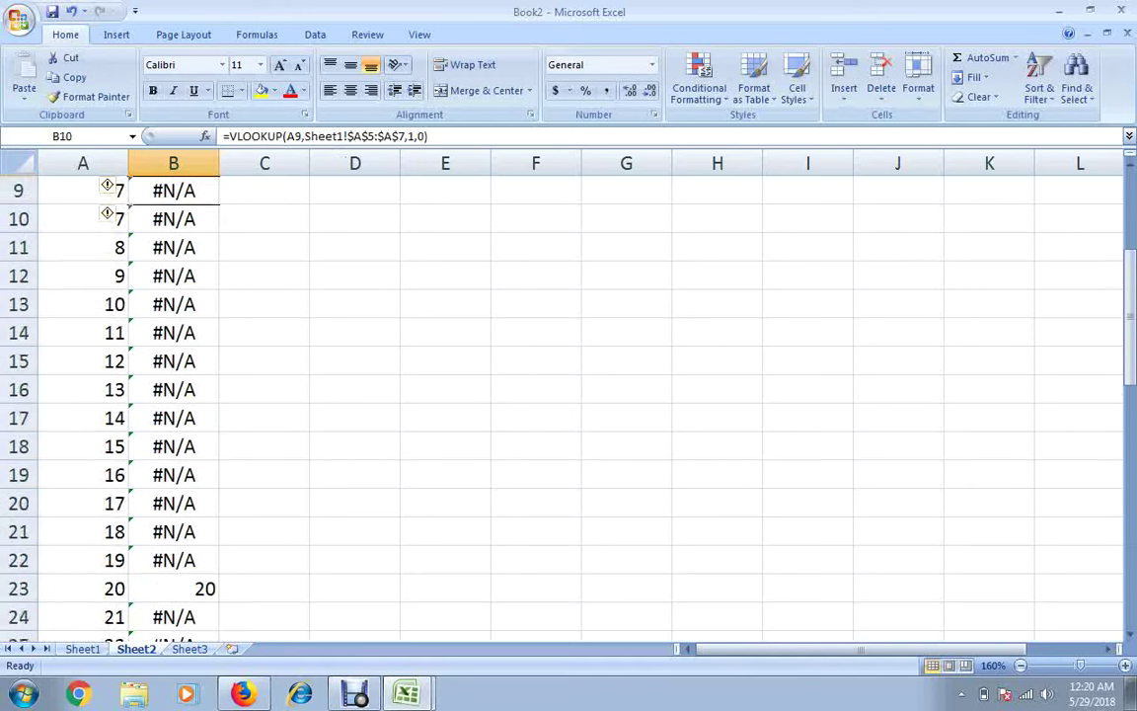
key(Up)
key(Up)
key(Up)
key(Down)
key(Down)
key(Down)
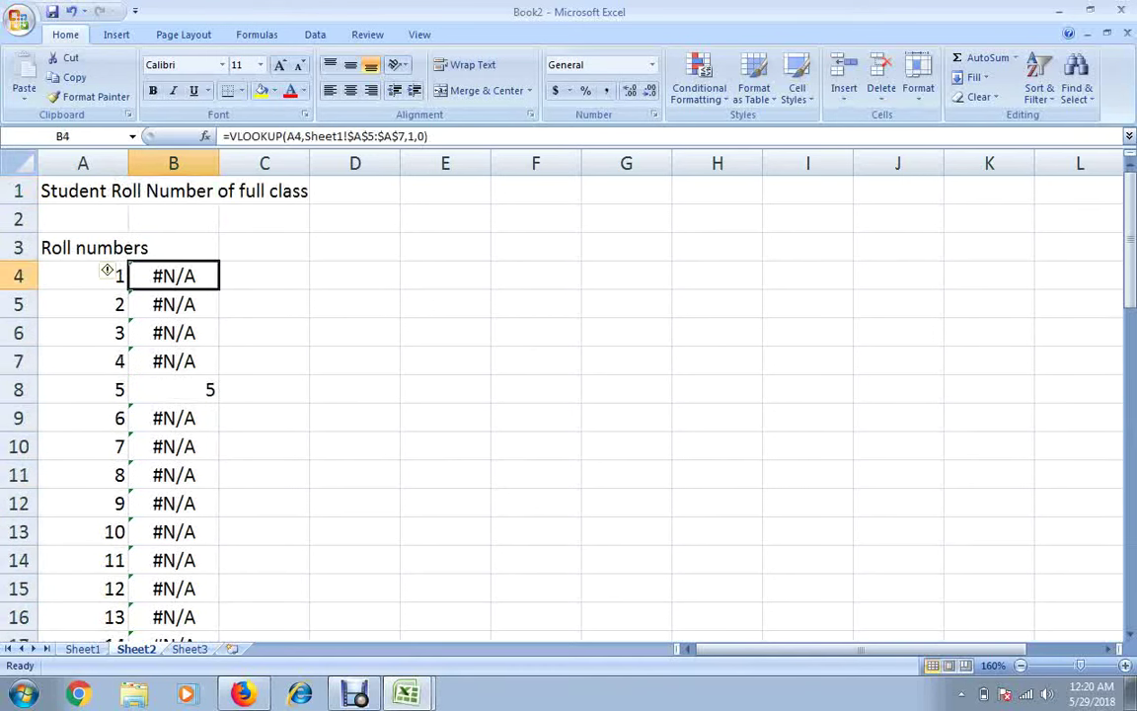
- Inspect B4's VLOOKUP arguments, highlighting the lookup_value A4, and leave it unchanged
key(F2)
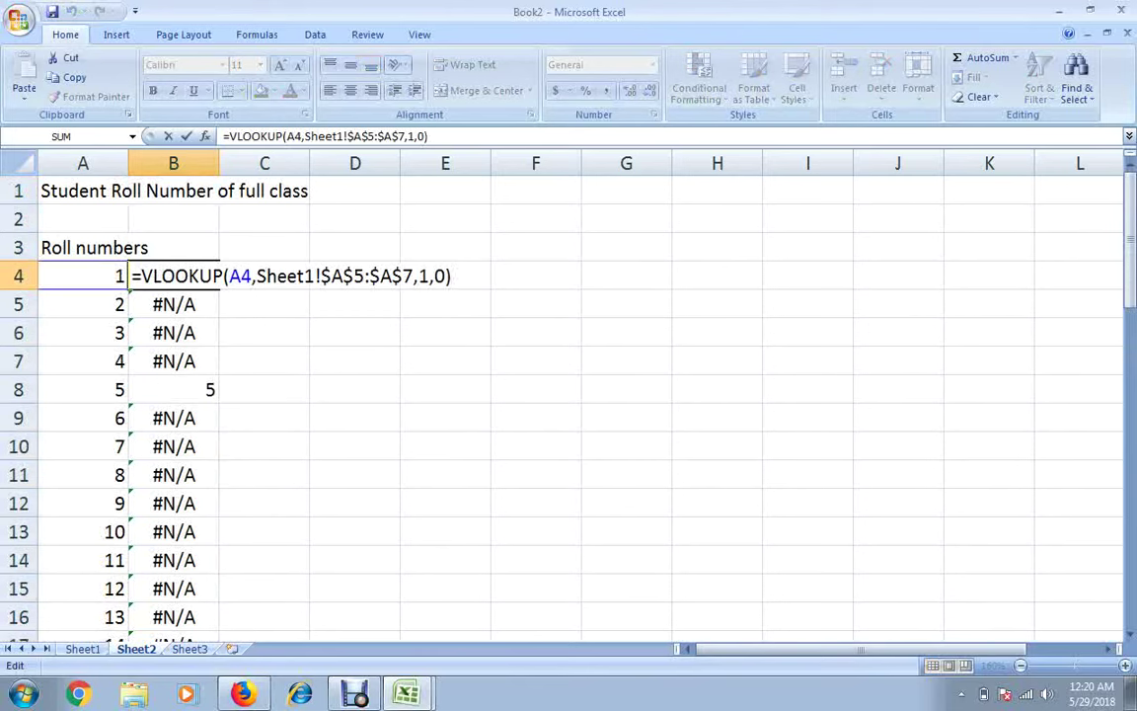
key(Left)
key(Left)
key(Left)
key(Left)
key(Left)
key(Left)
key(Left)
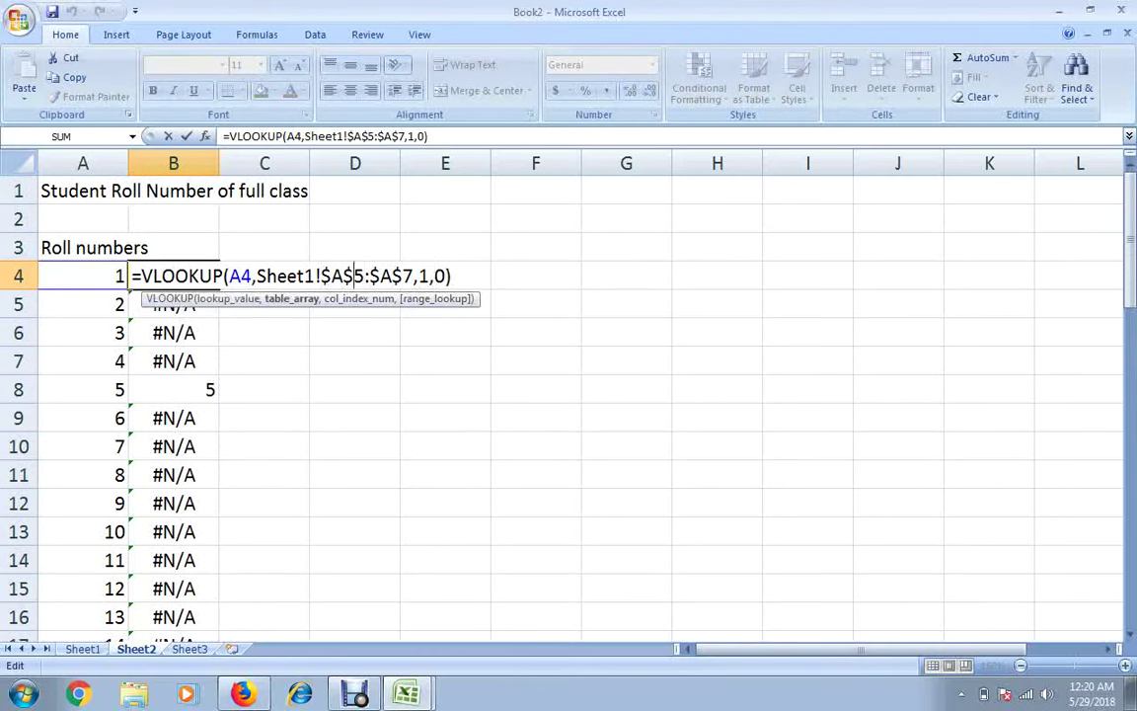
key(Left)
key(shift+Left)
key(shift+Left)
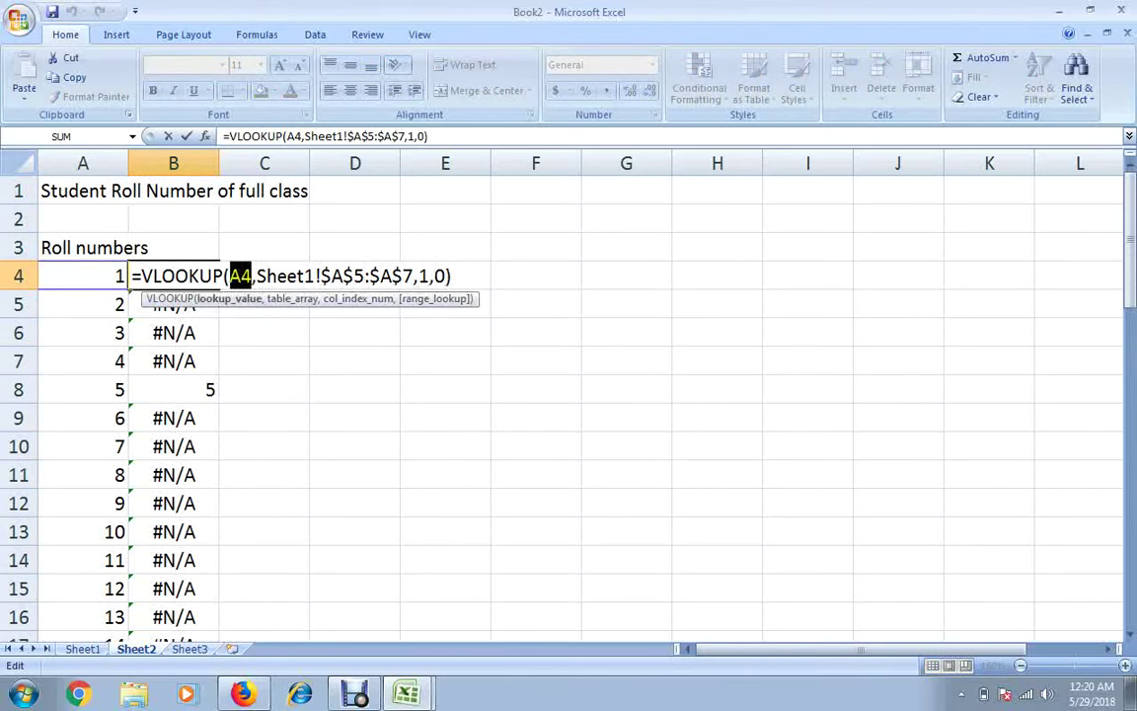
key(Escape)
- In Book1's A10, note that Vlookup first takes the cell containing the roll number to search
key(ctrl+Tab)
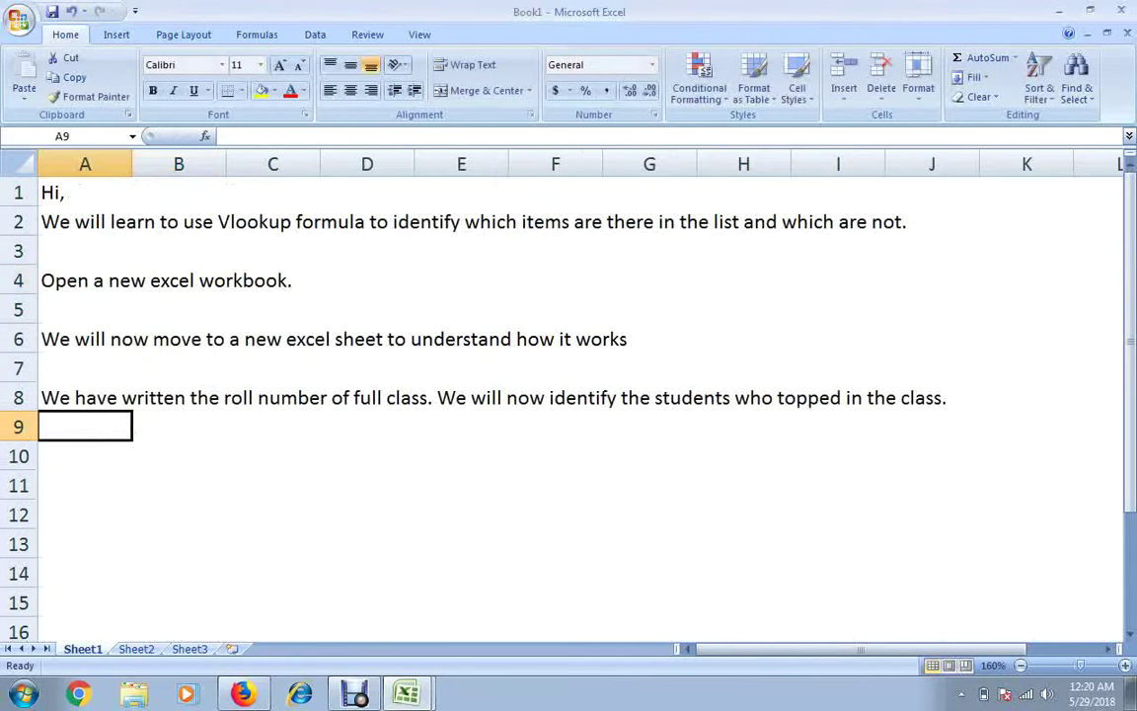
key(Down)
text(We w)
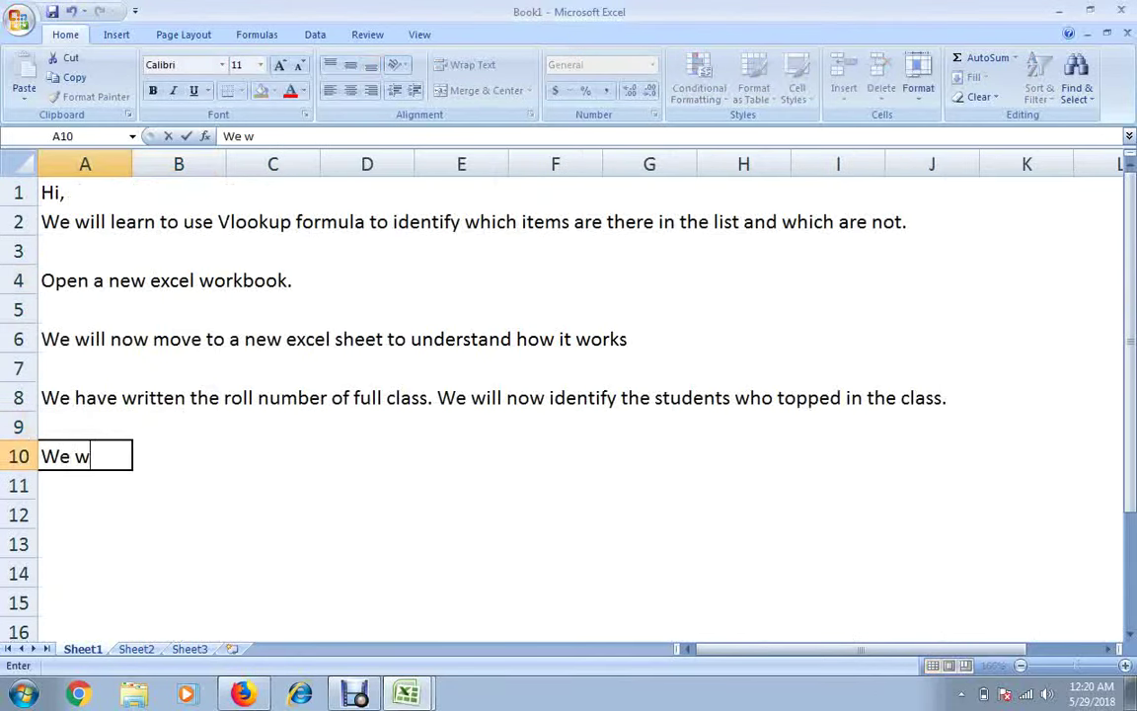
text(ill write)
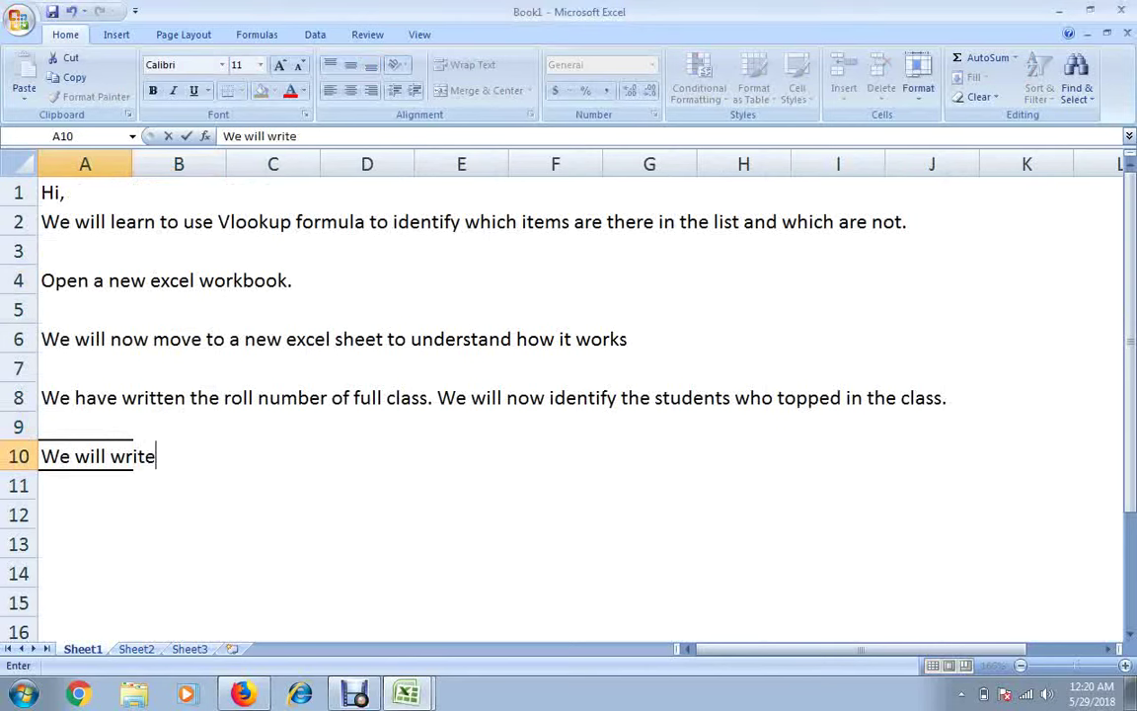
text( the form)
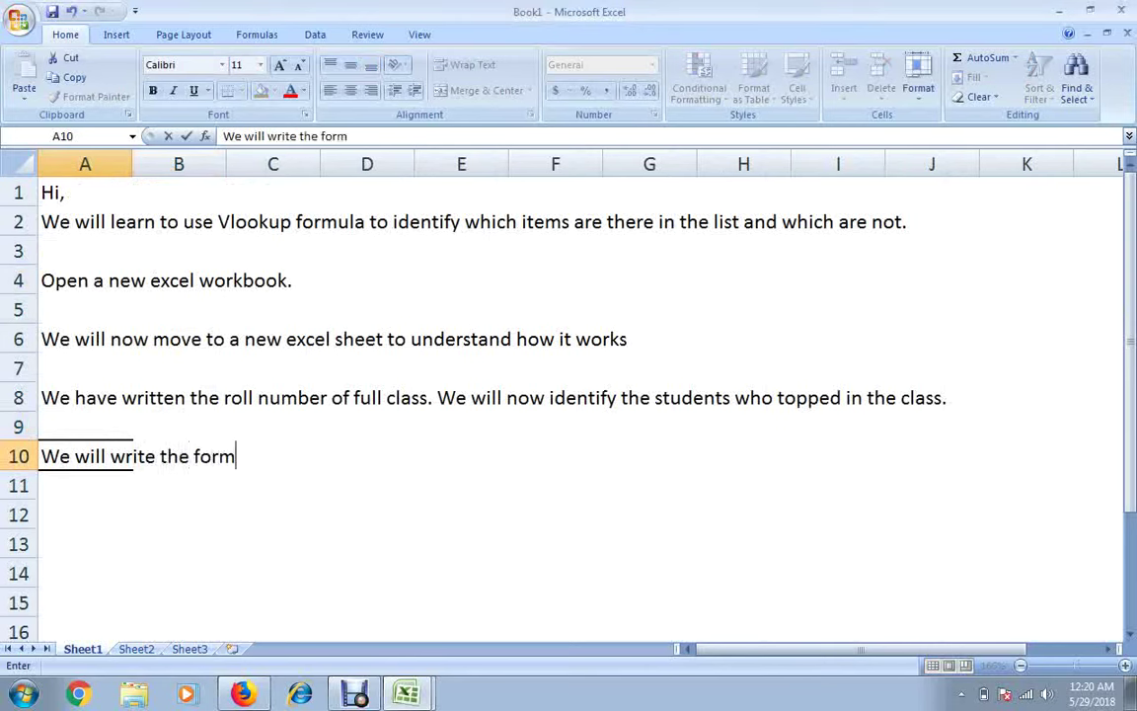
text(ula )
text(Vlookup)
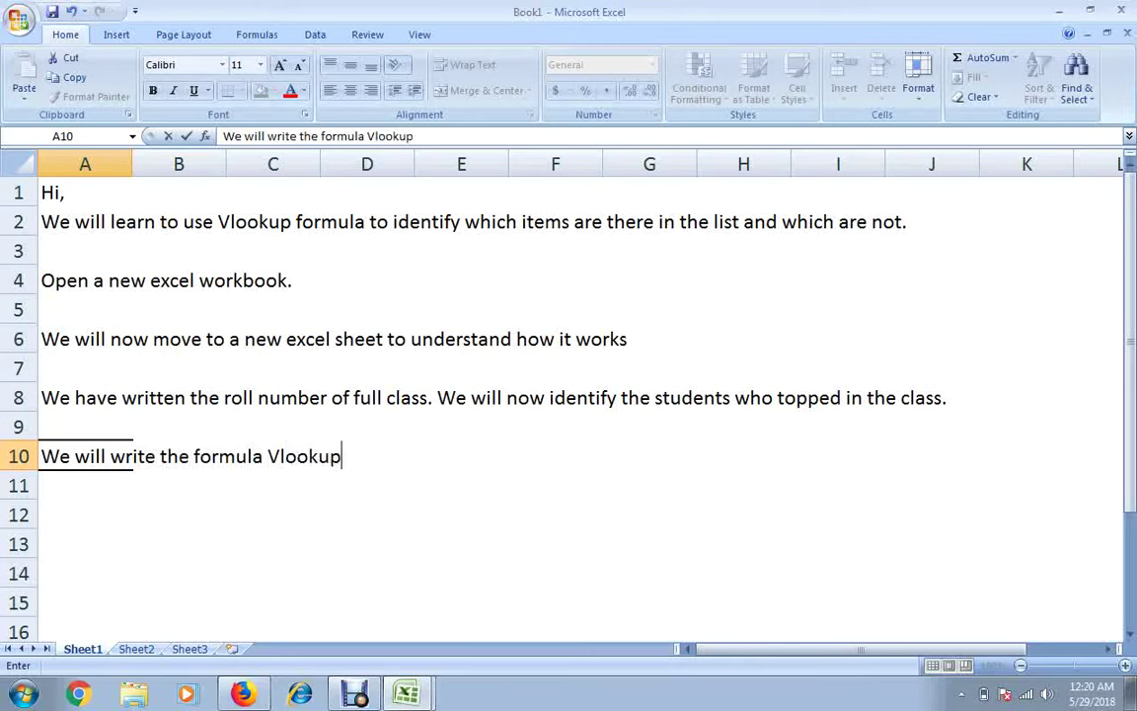
text( and the)
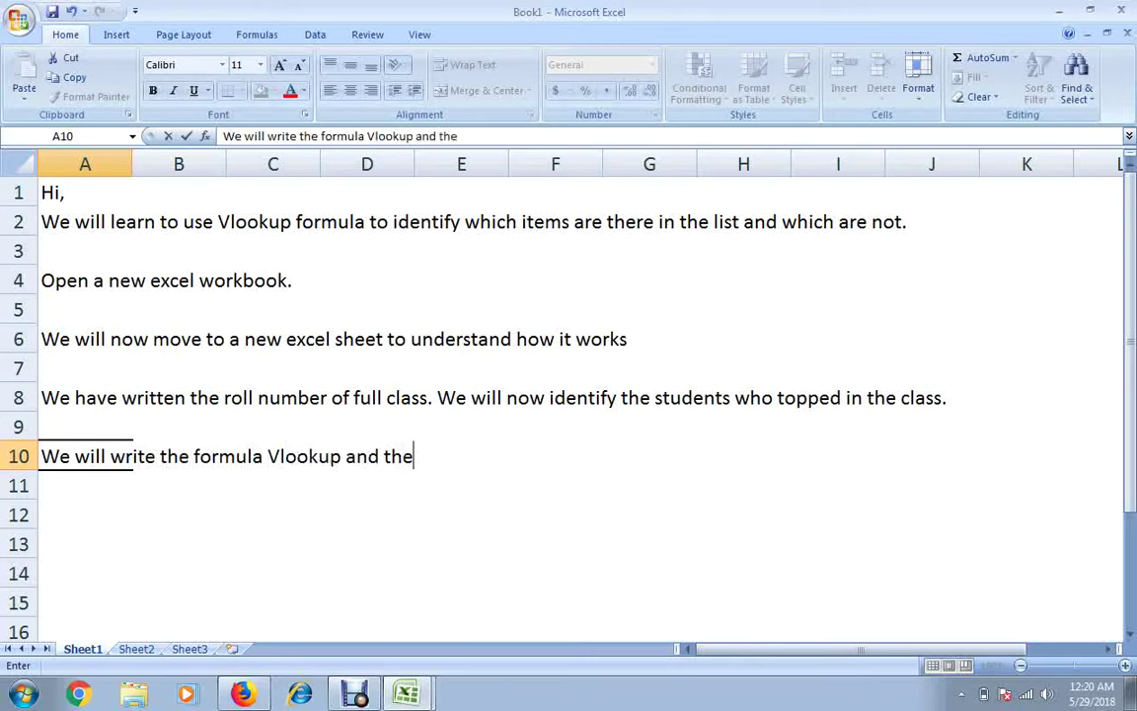
text(n write)
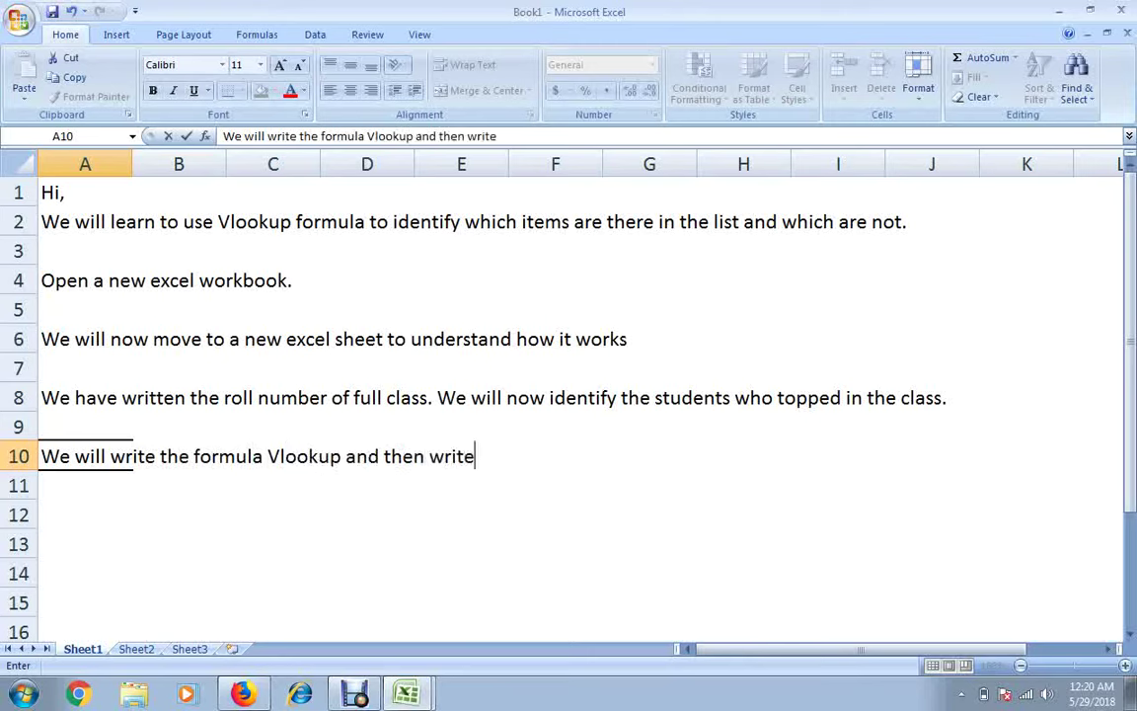
text( the fi)
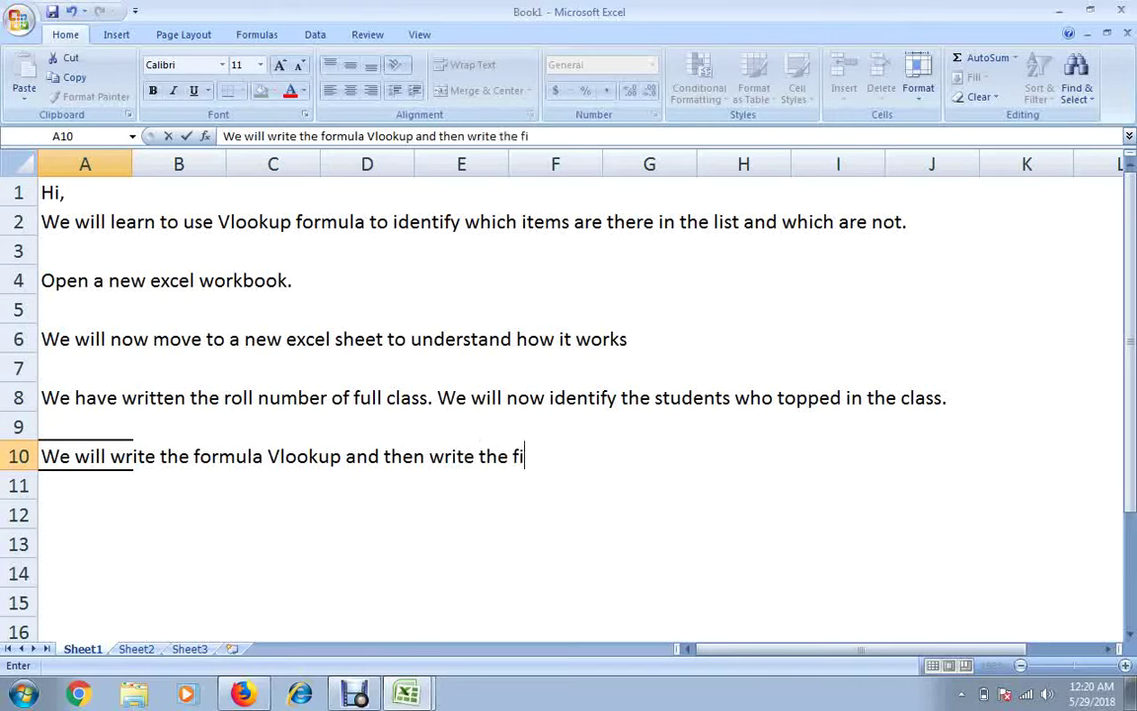
text(rst)
key(BackSpace)
key(BackSpace)
key(BackSpace)
text(ce)
text(l in whi)
key(BackSpace)
key(BackSpace)
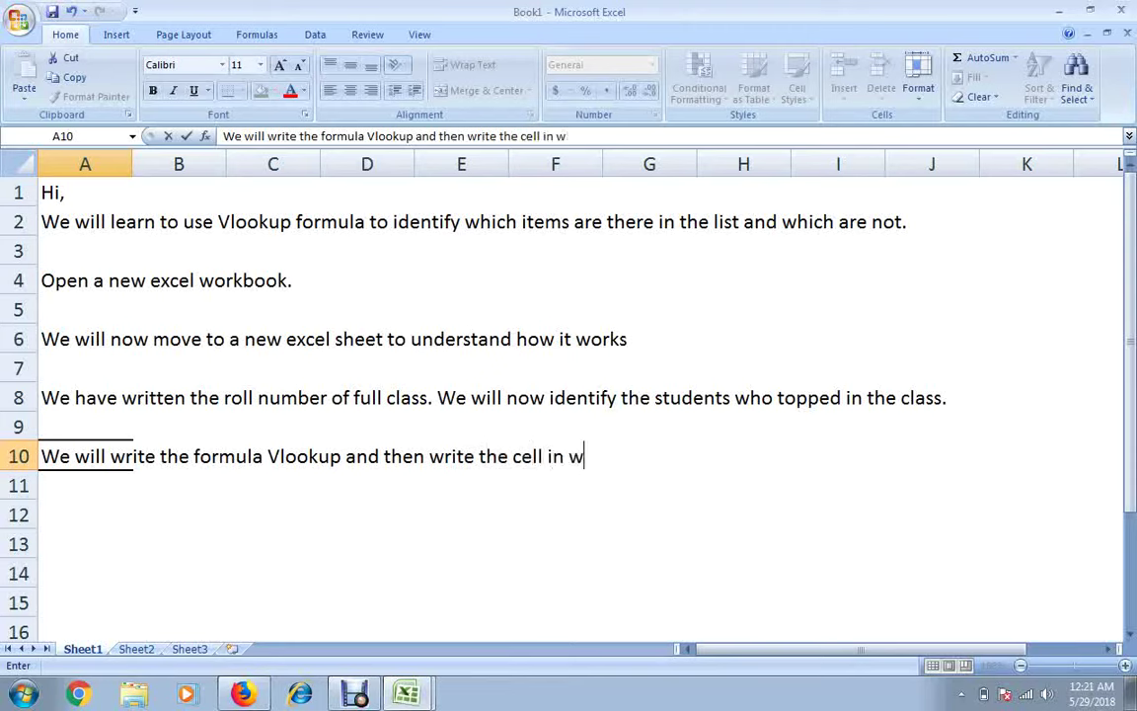
key(BackSpace)
key(BackSpace)
key(BackSpace)
key(BackSpace)
text(which)
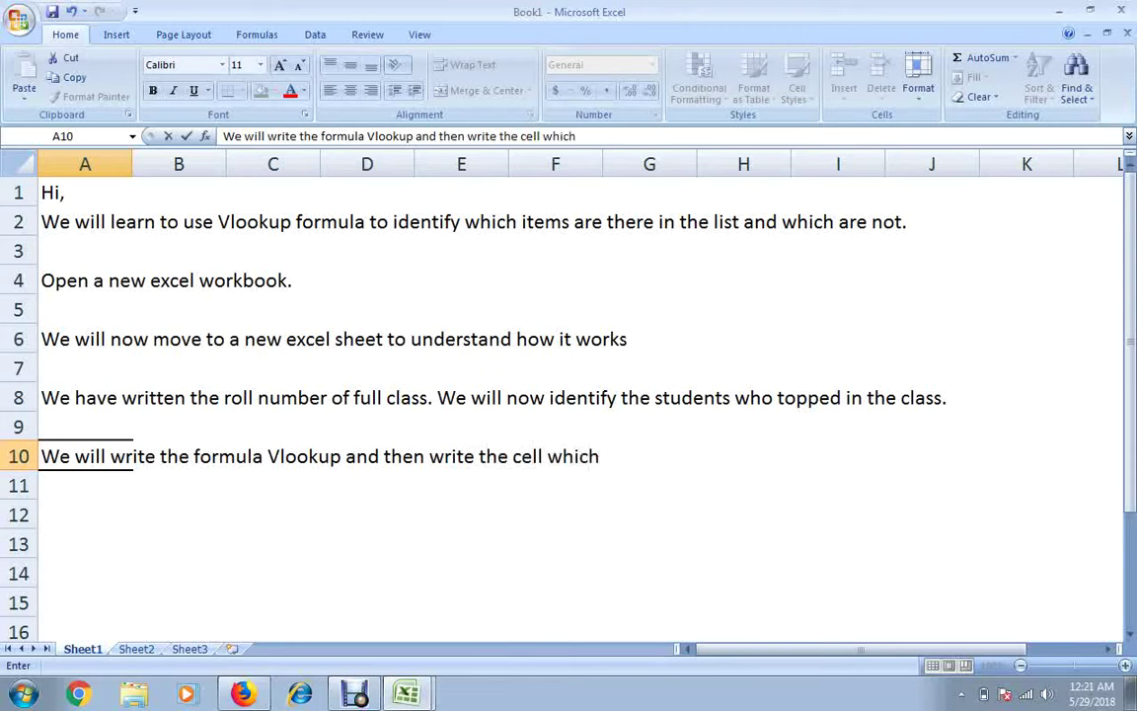
text( contains the)
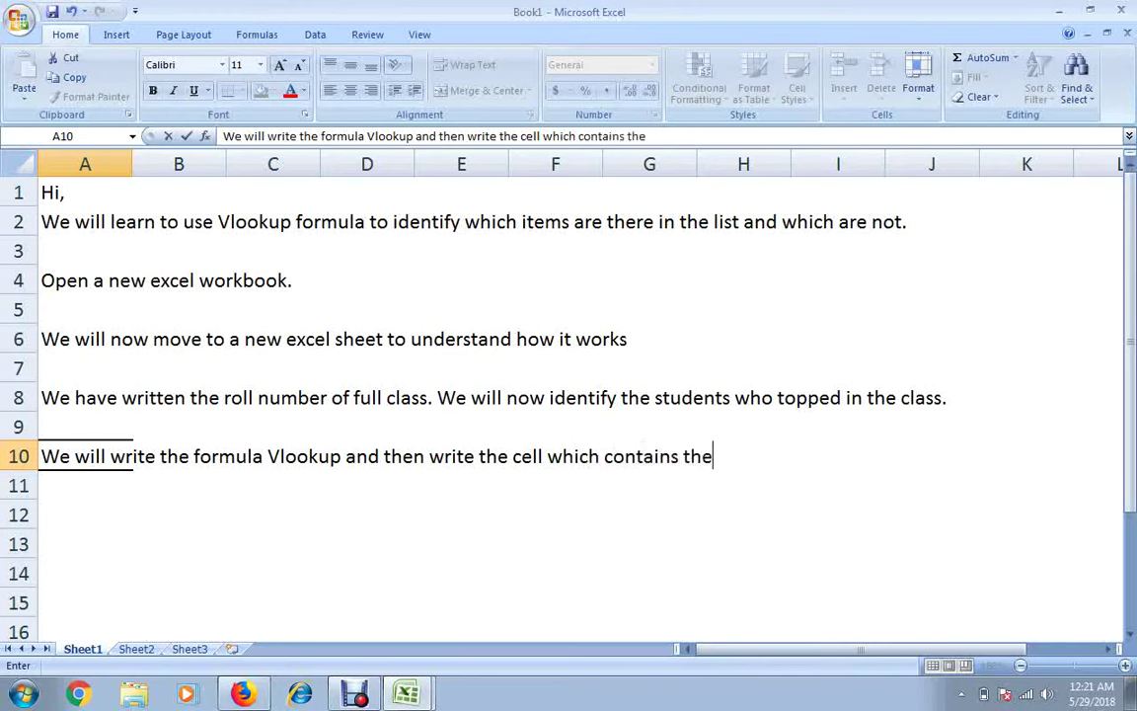
text( roll numb)
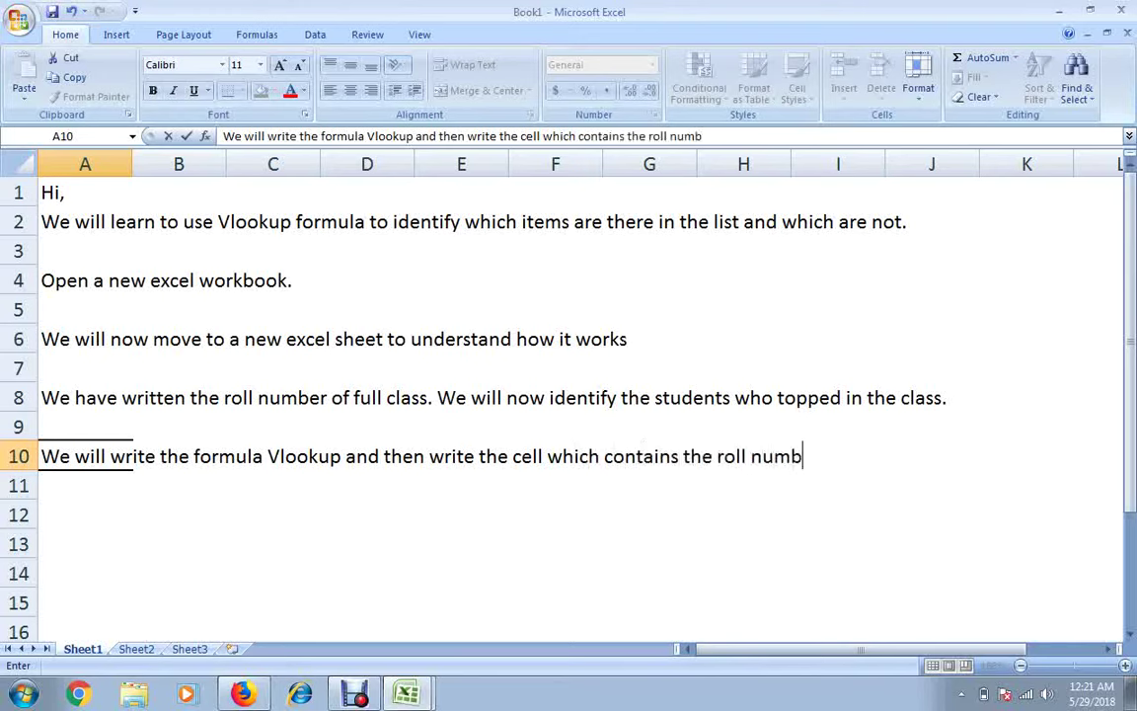
text(er which )
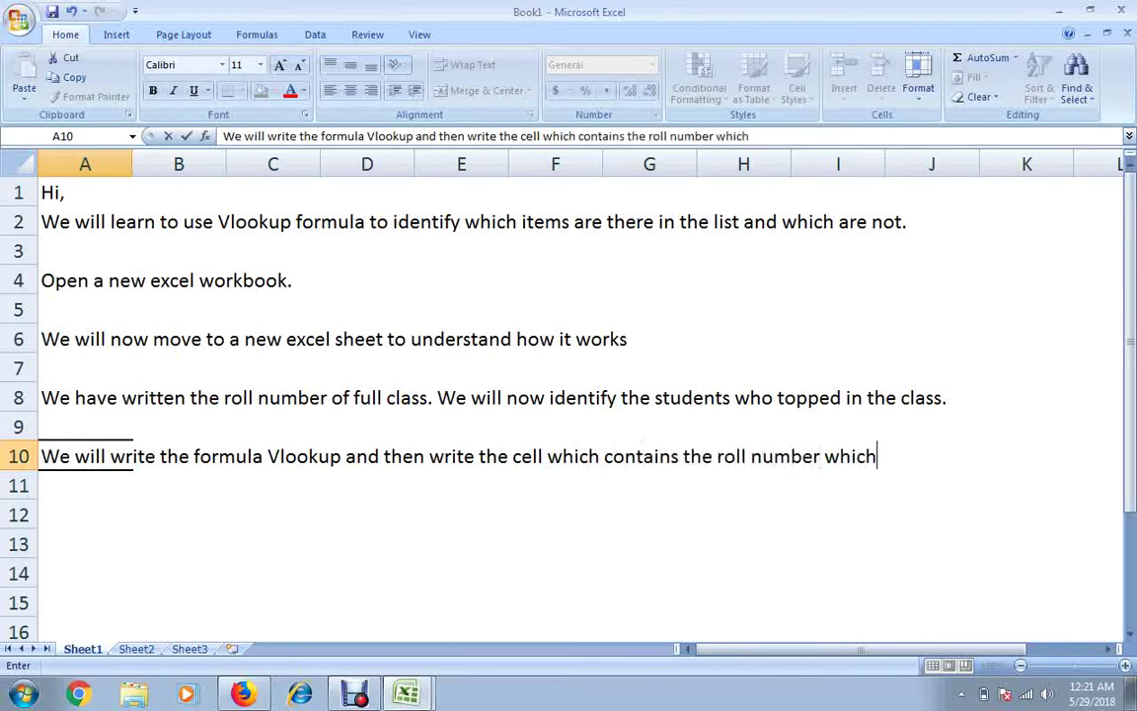
text(needs to)
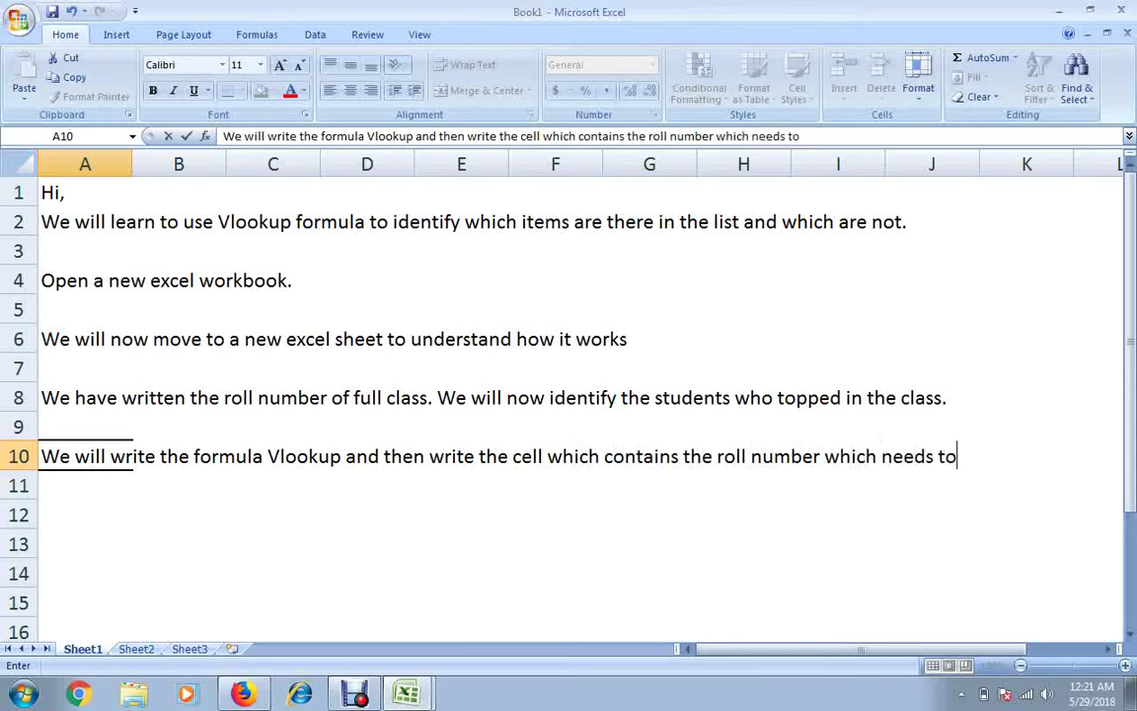
text( be sea)
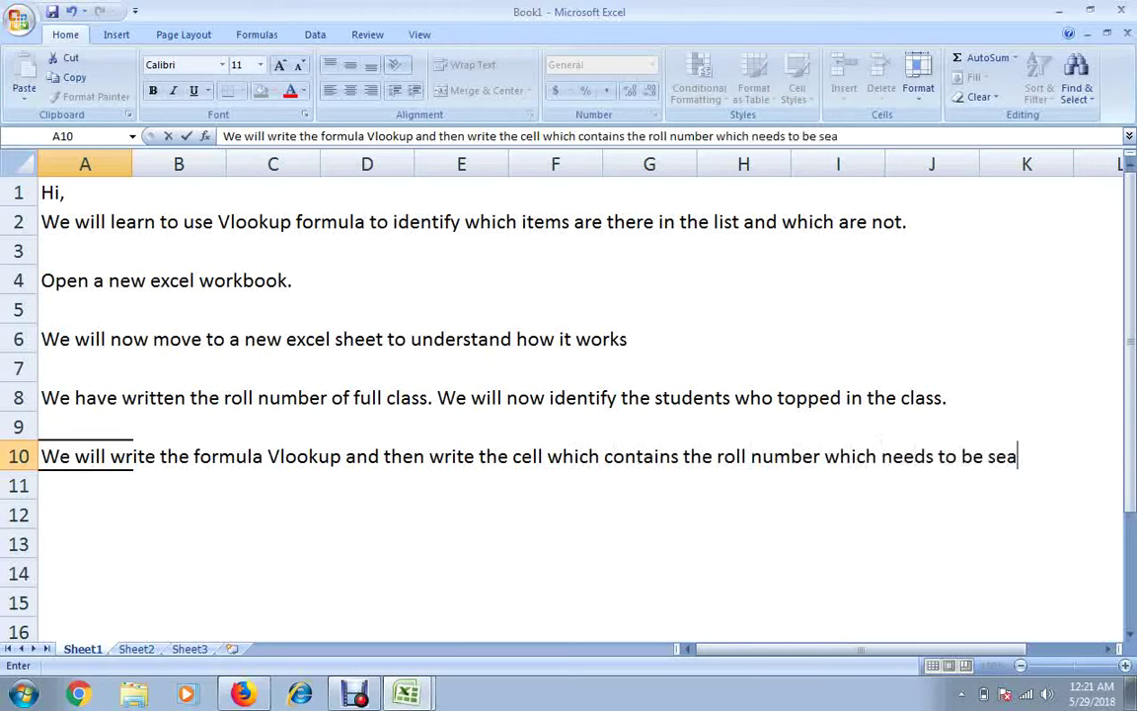
text(rched for)
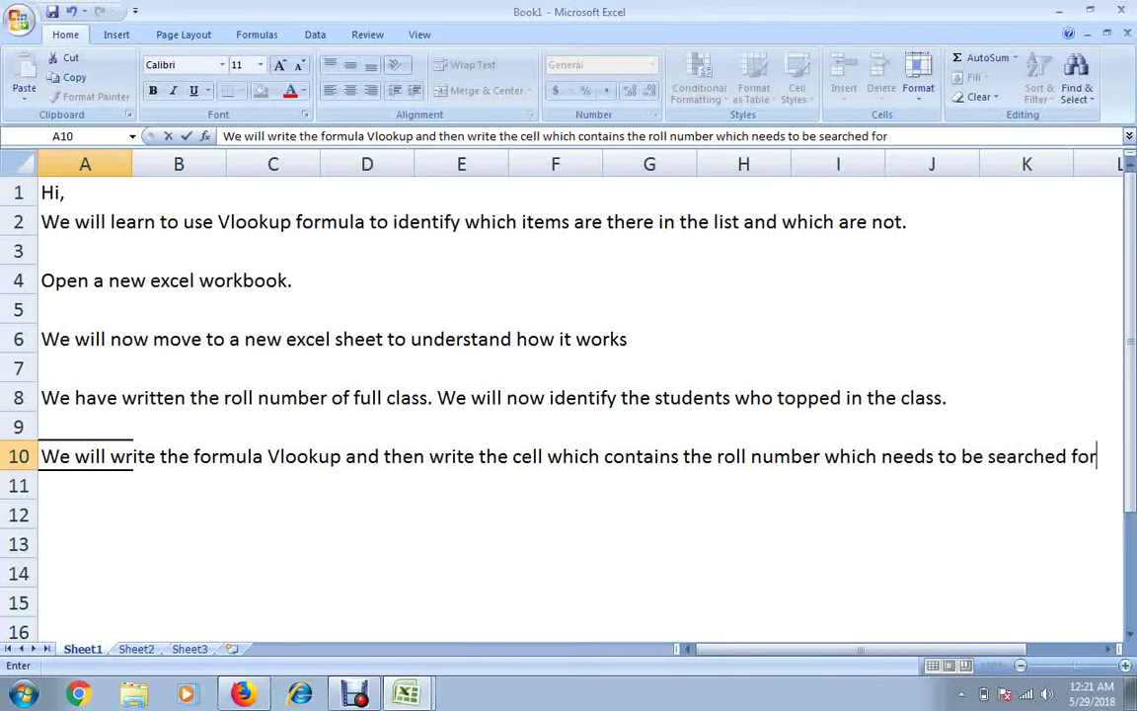
key(Return)
- Add the A11 note 'as to whether it is therein the list or not.'
text(as)
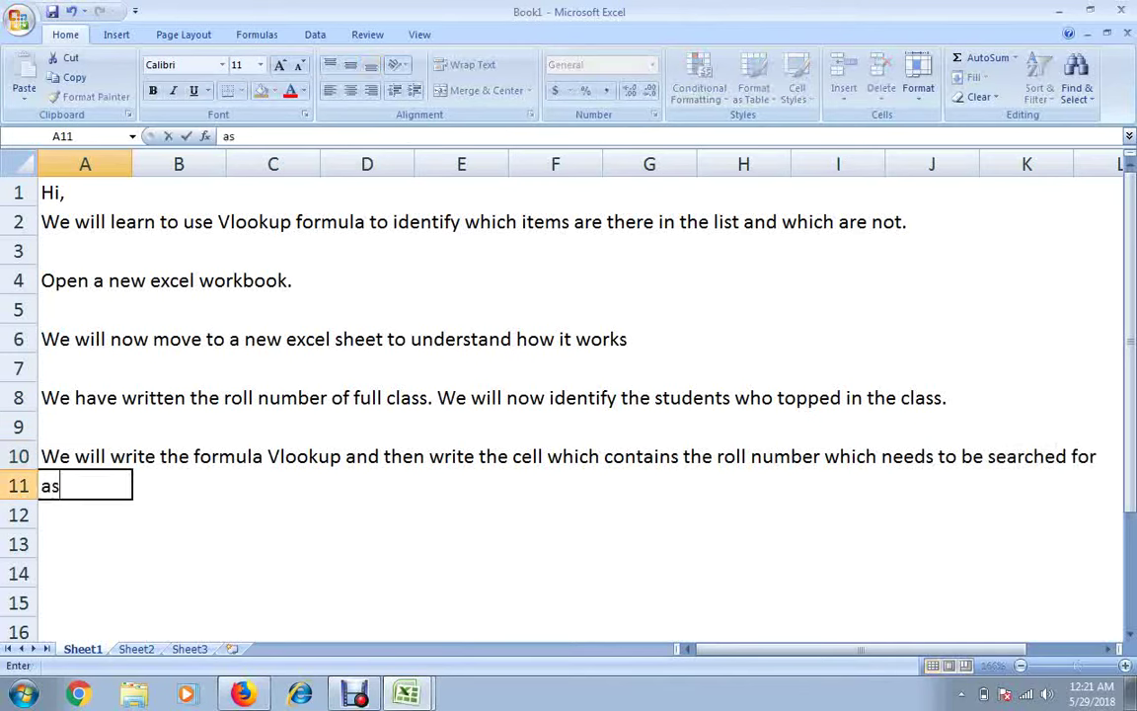
text( to whet)
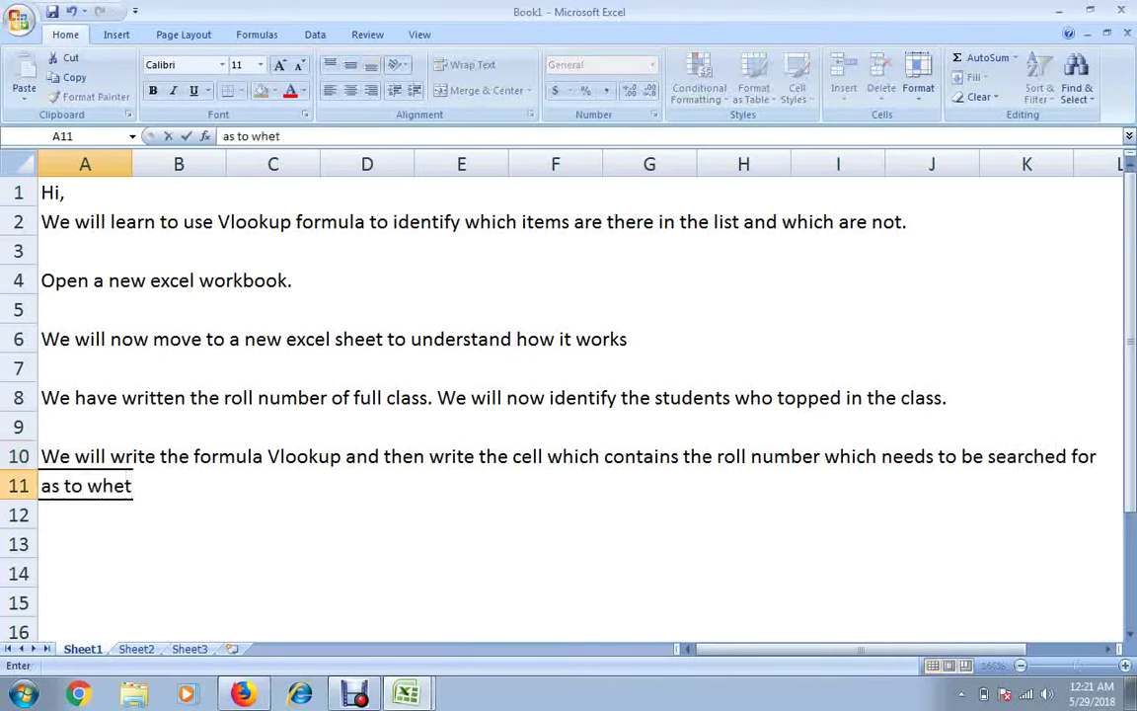
text(g)
key(BackSpace)
text(her it)
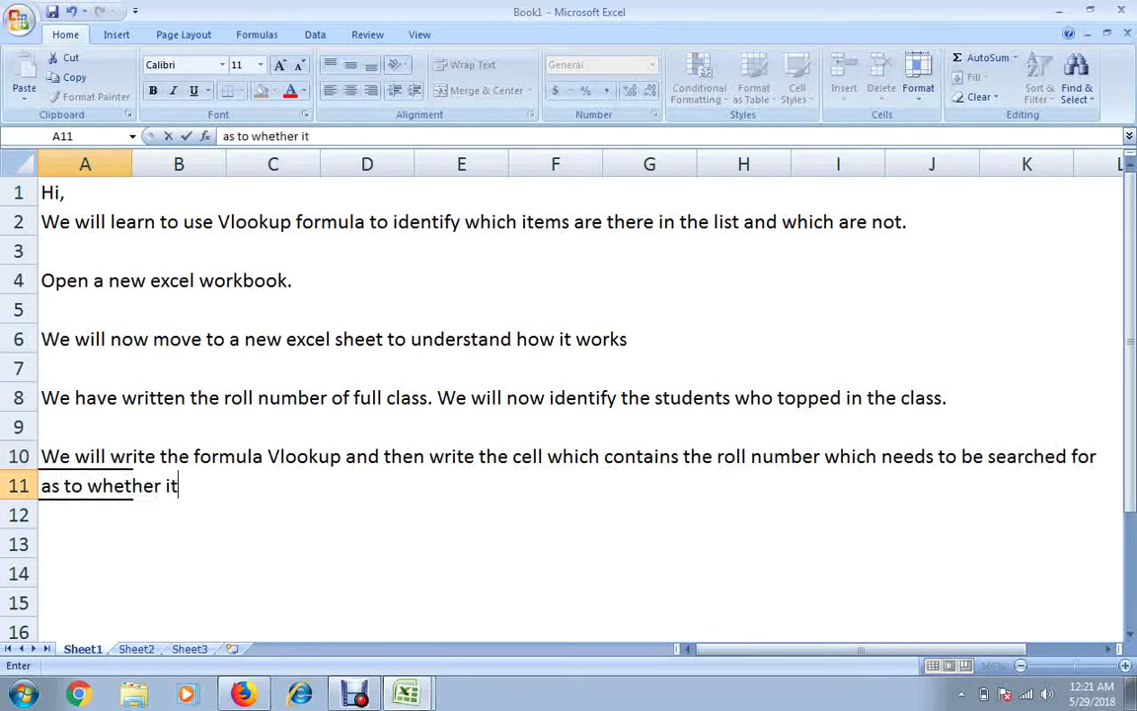
text( is ther)
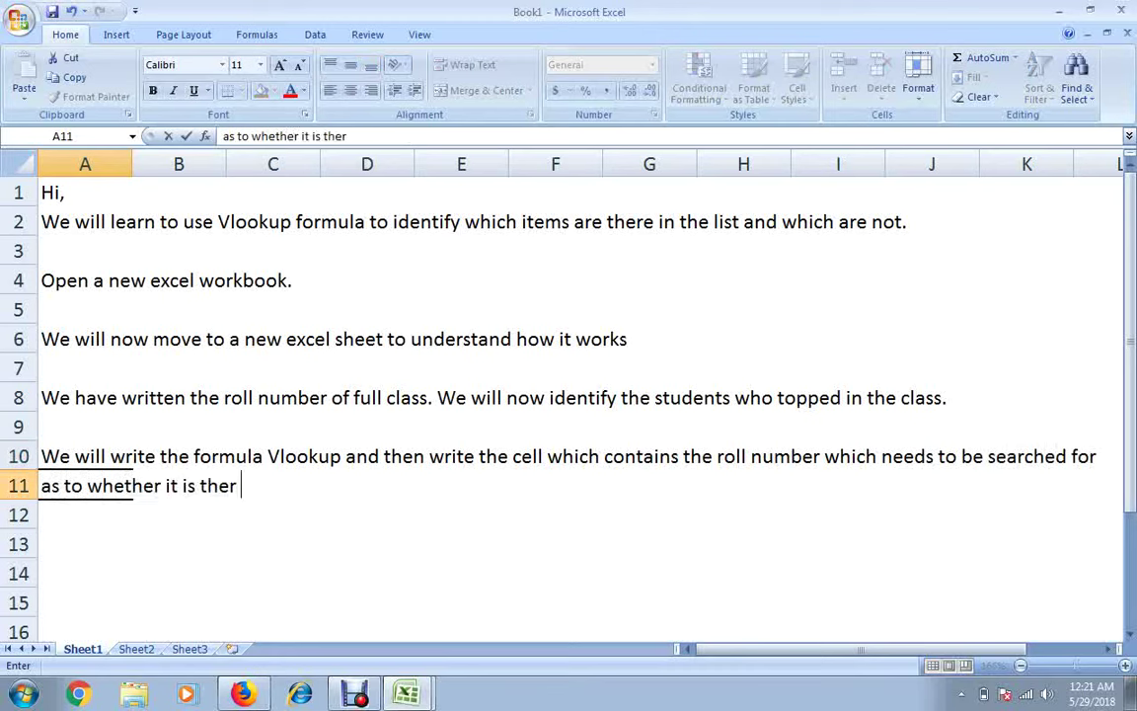
text(ein)
key(BackSpace)
key(BackSpace)
text(in the li)
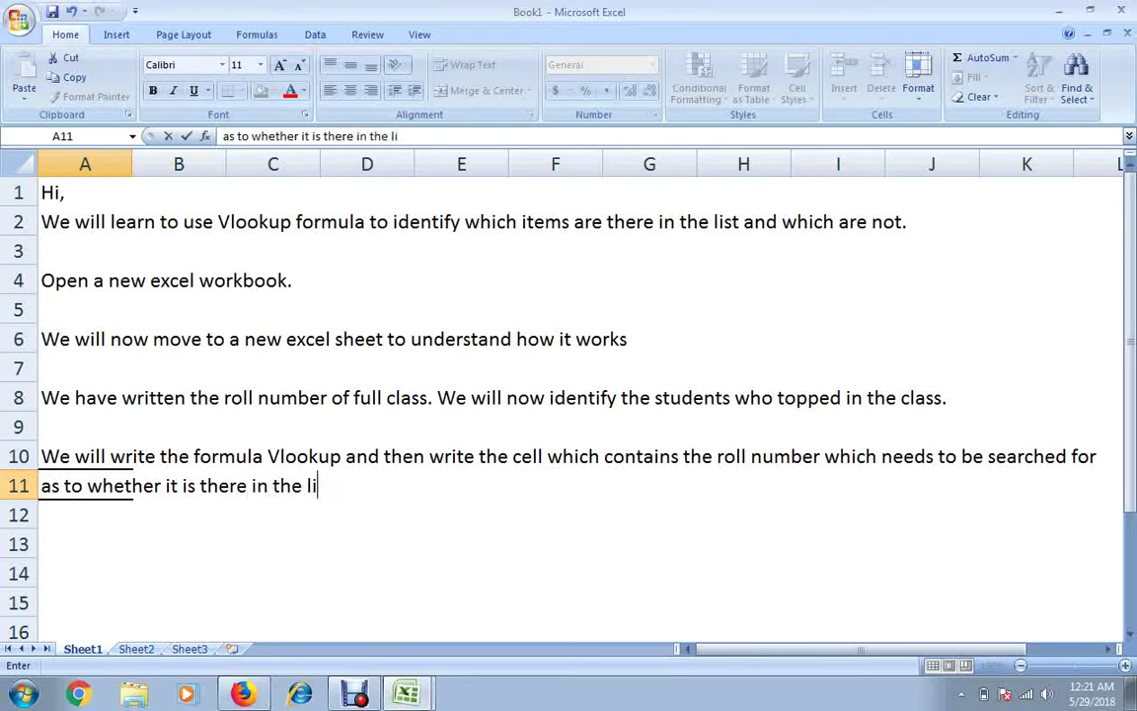
text(st)
key(BackSpace)
text(or)
text( not.)
key(Return)
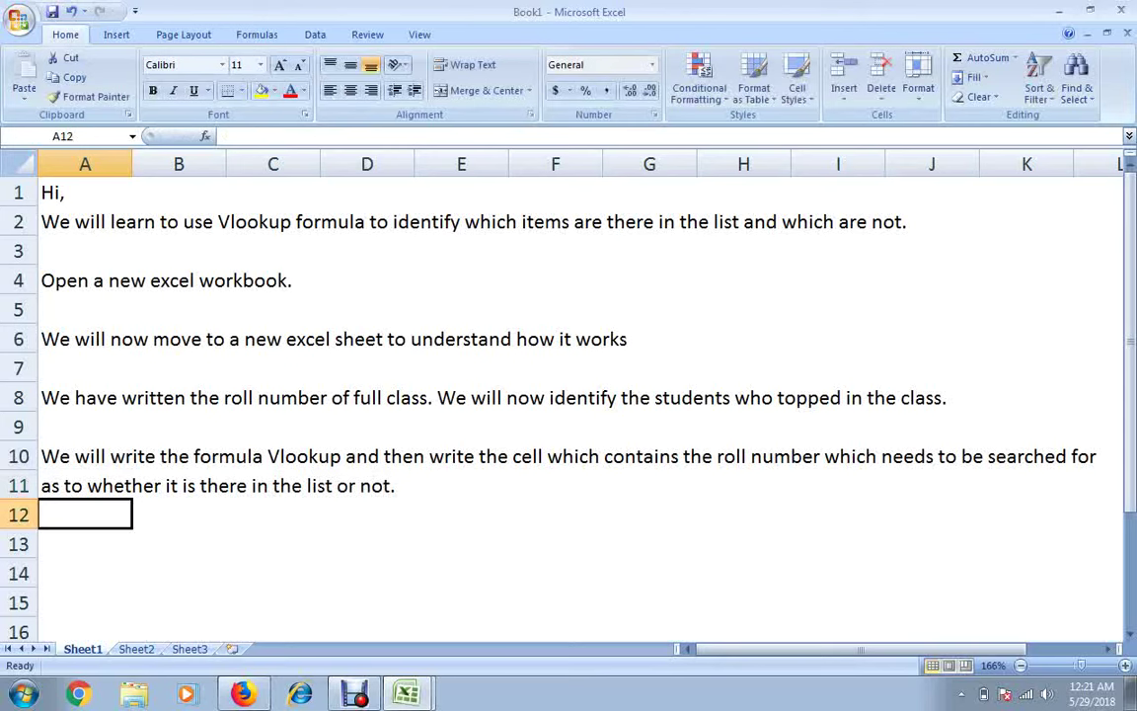
- In Book2, highlight the A4 lookup value inside B4's formula, leaving it unchanged
key(alt+Tab)
key(F2)
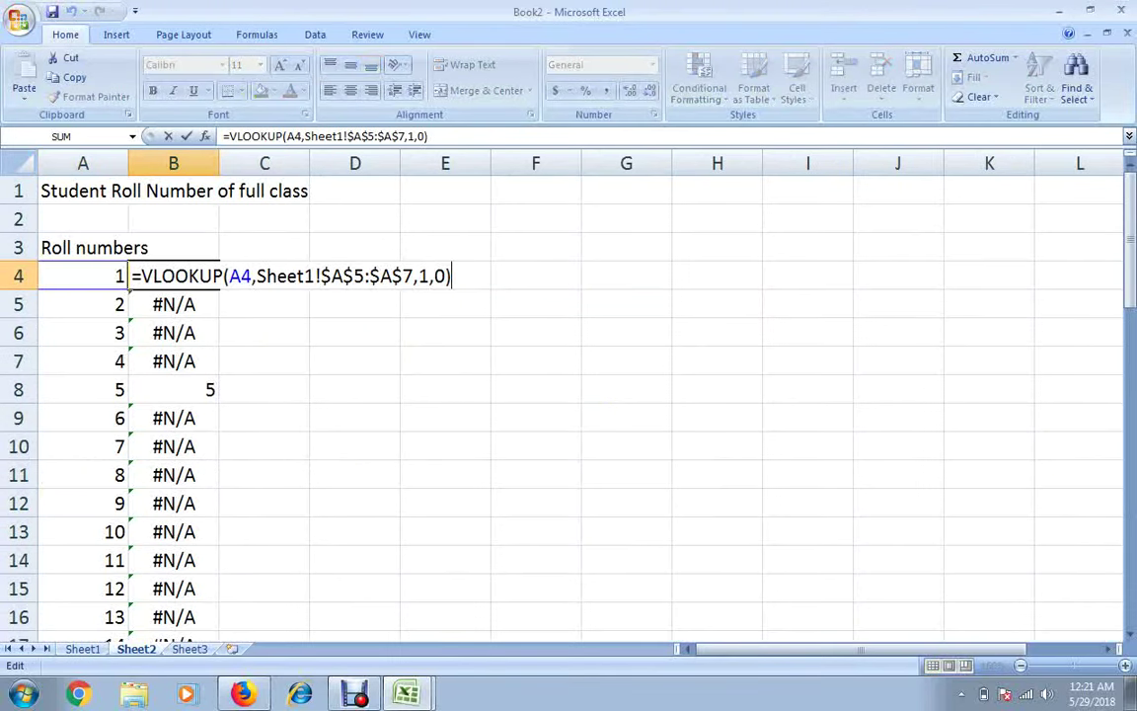
click(368, 277)
click(253, 276)
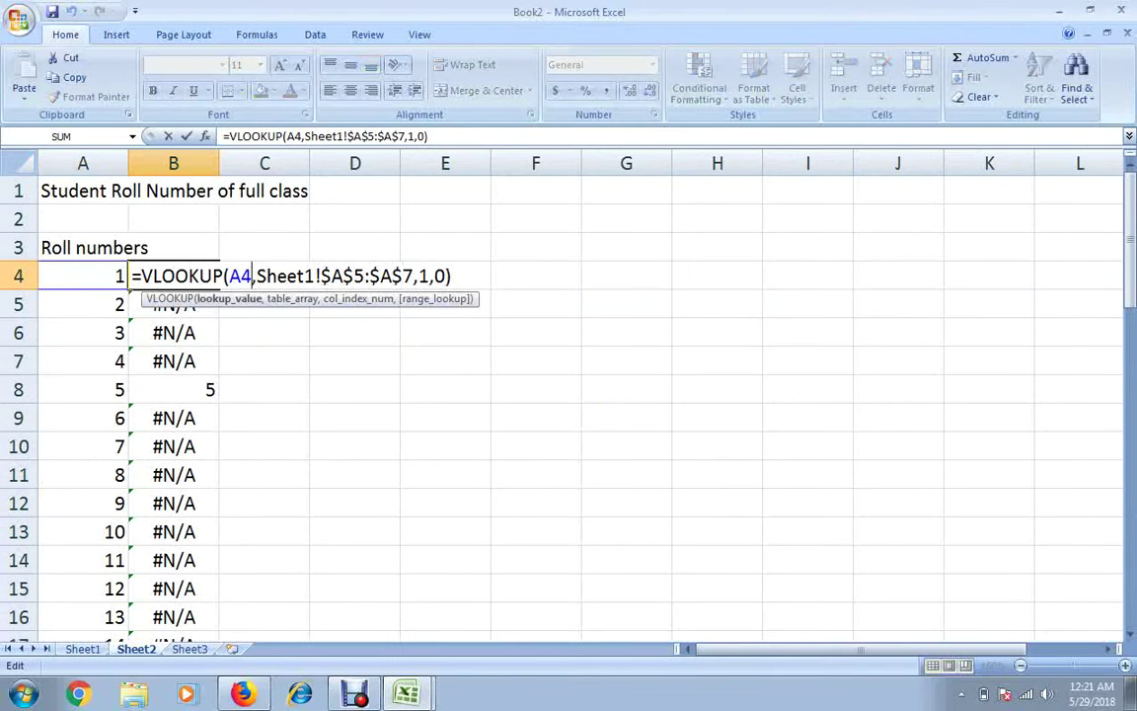
key(shift+Left)
key(shift+Left)
key(Return)
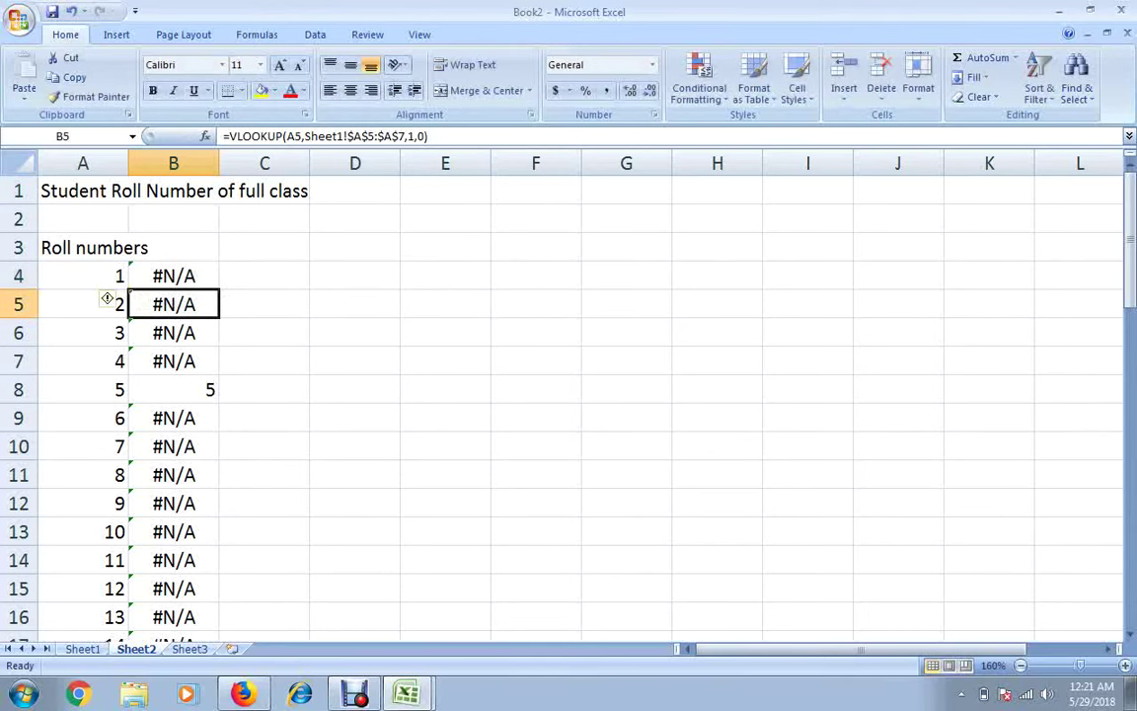
key(Up)
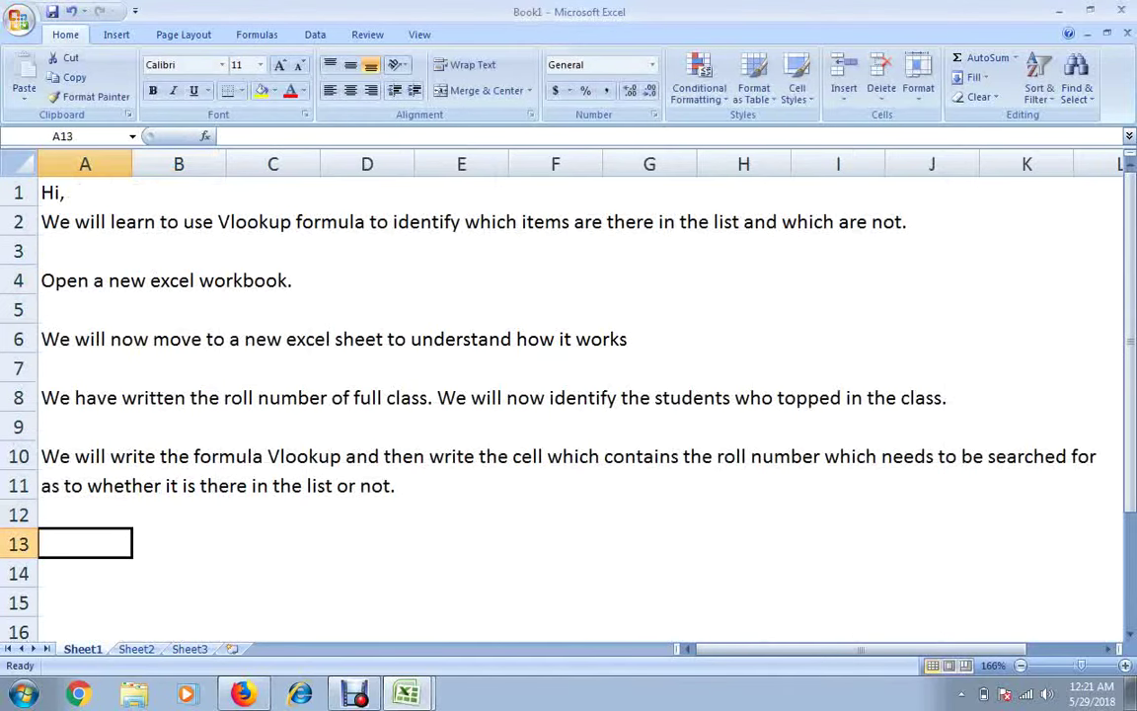
- Add the note 'We will then put a comma' in A13
text(We i)
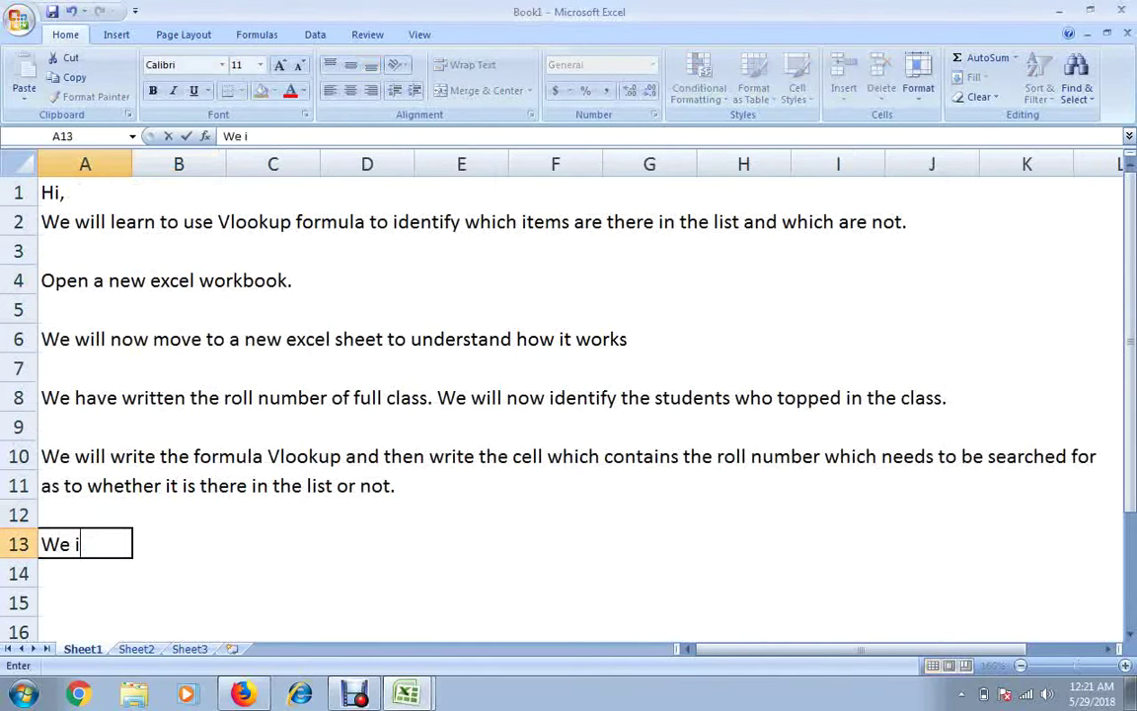
key(BackSpace)
text(will the)
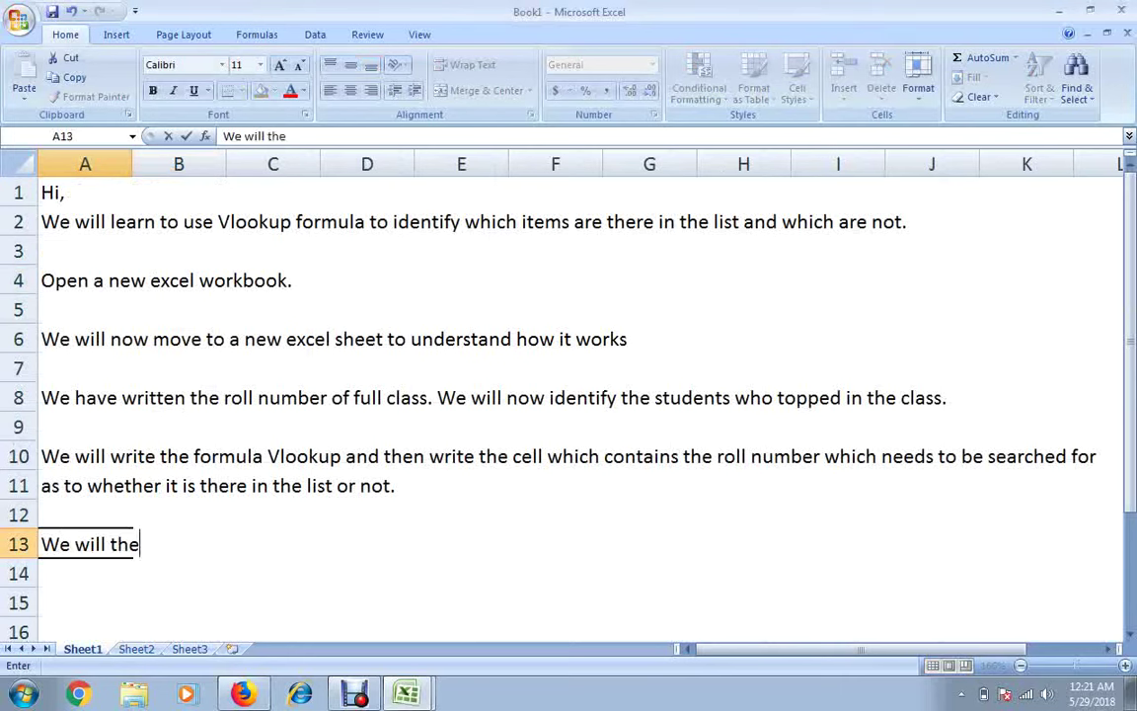
text(n put a )
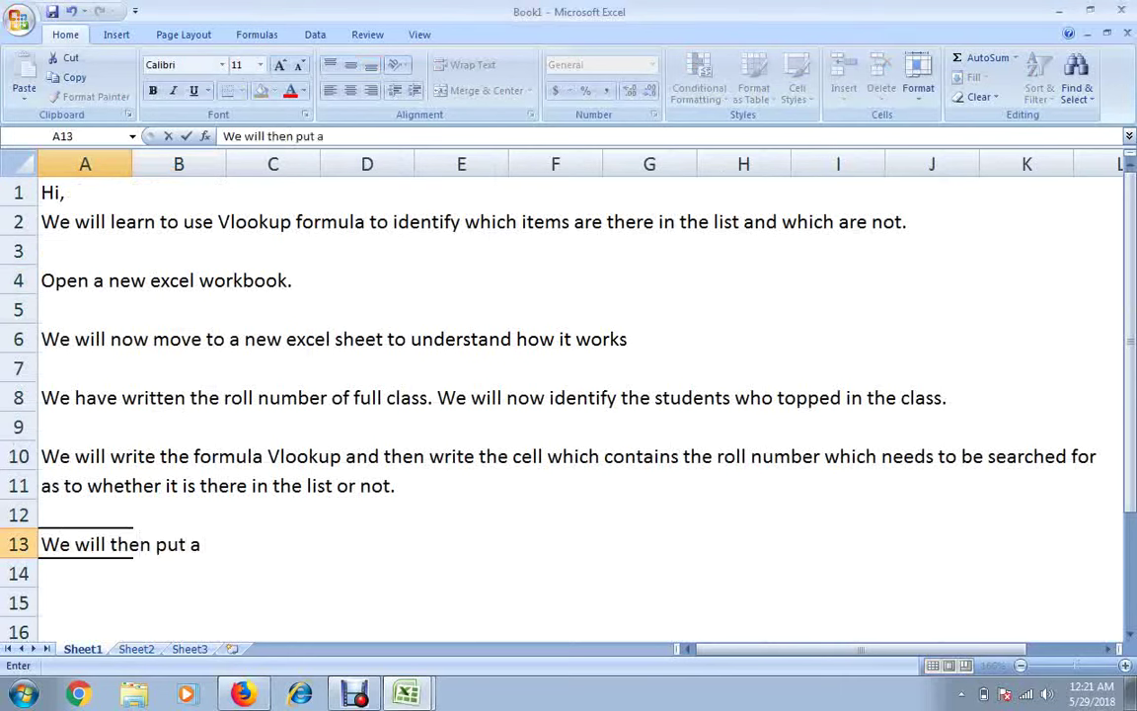
text(comma)
key(Return)
key(Return)
key(Return)
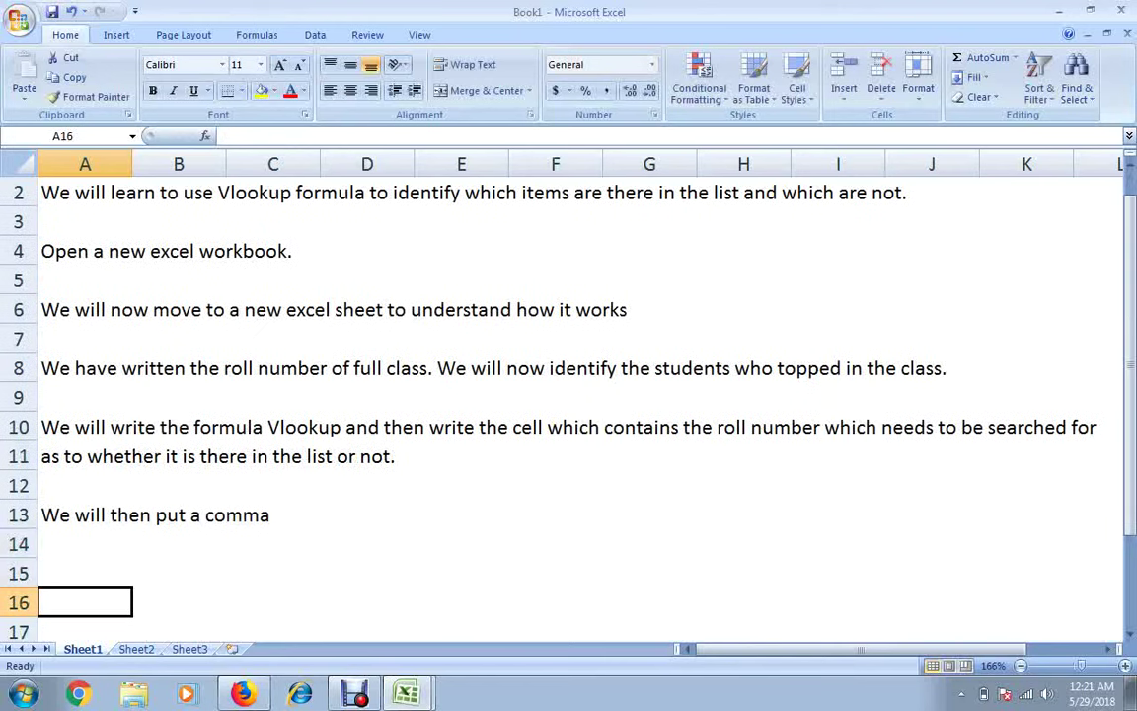
- Add the A15 note: after the comma, select the cells with the toppers' roll numbers
key(Up)
text(After t)
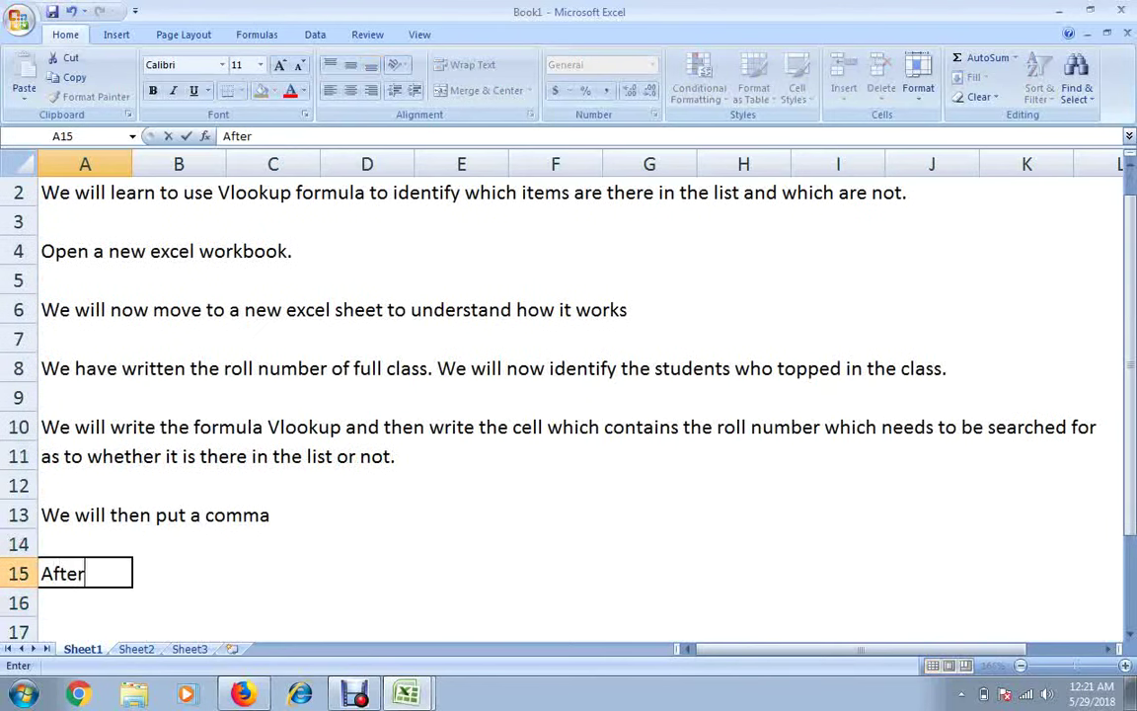
text(he comman)
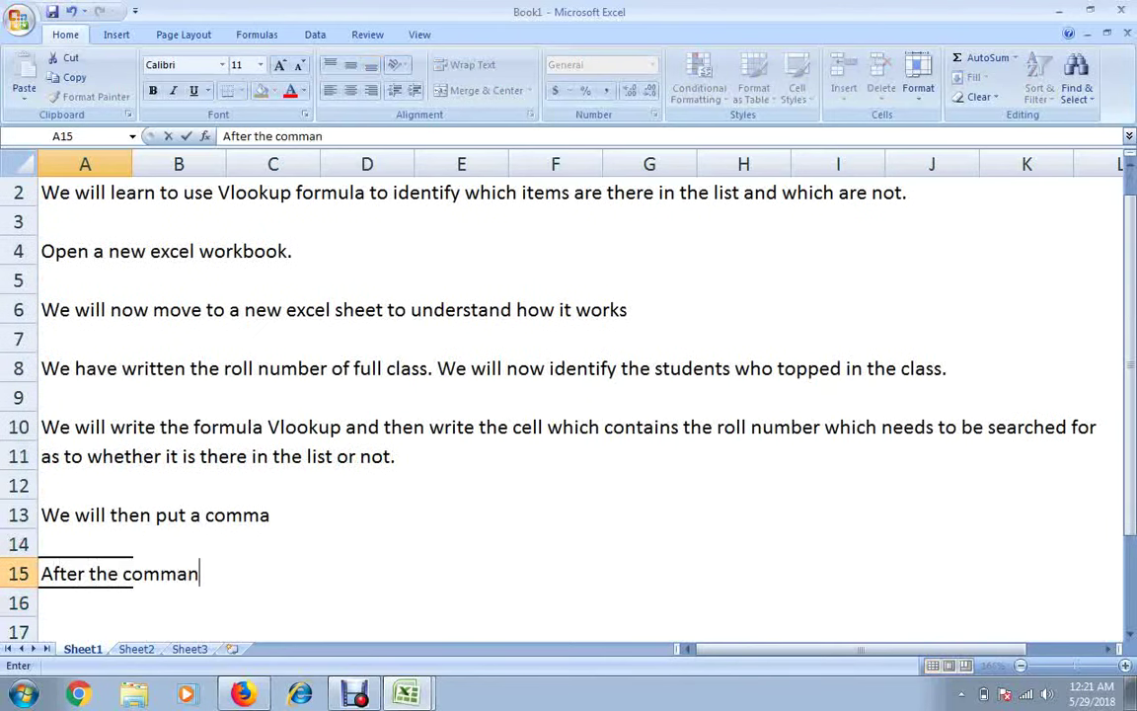
key(BackSpace)
text(, we il)
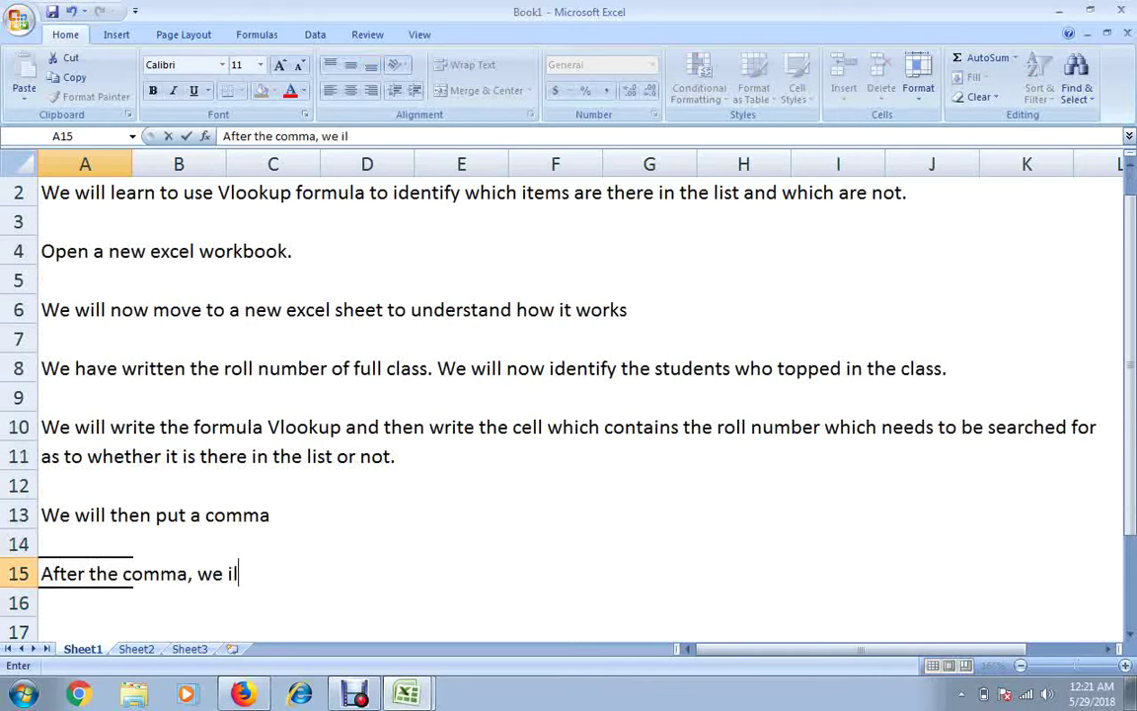
key(BackSpace)
key(BackSpace)
text(wi)
text(ll sele)
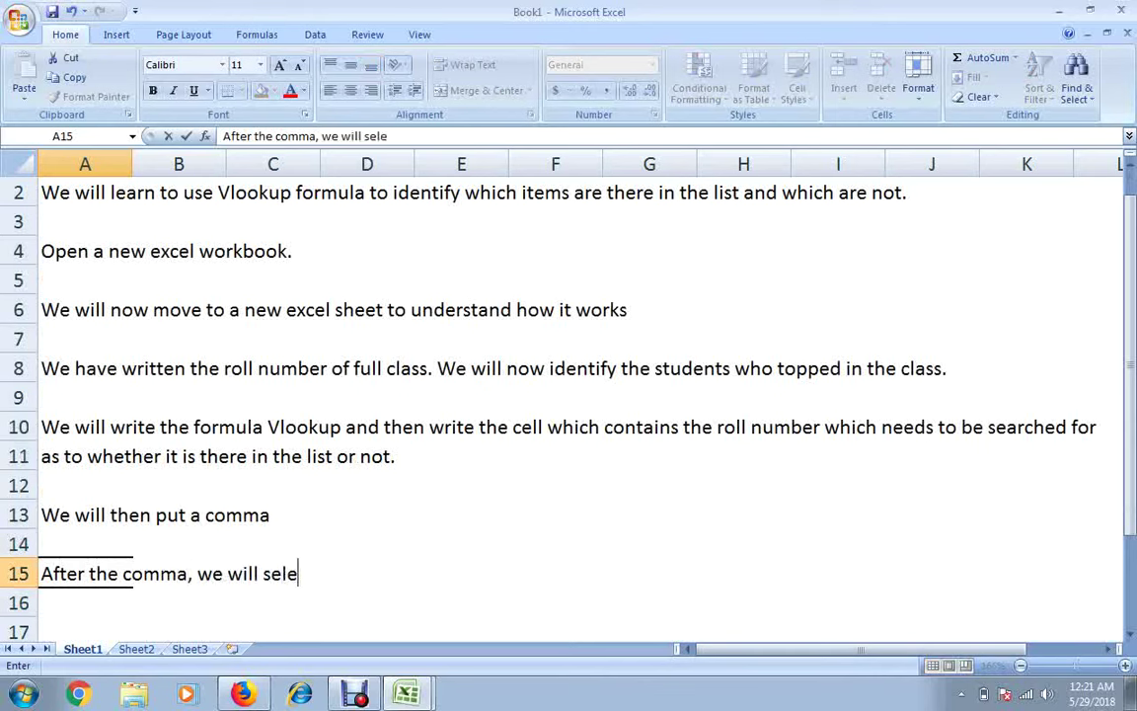
text(ct the ce)
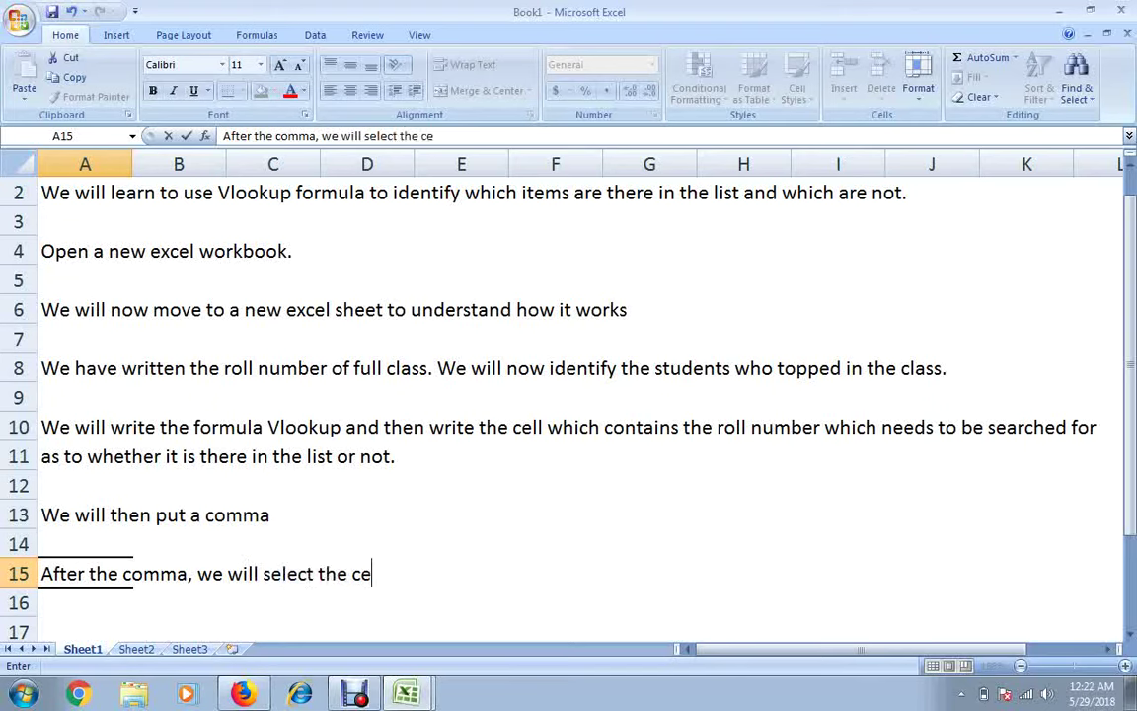
text(lls which ha)
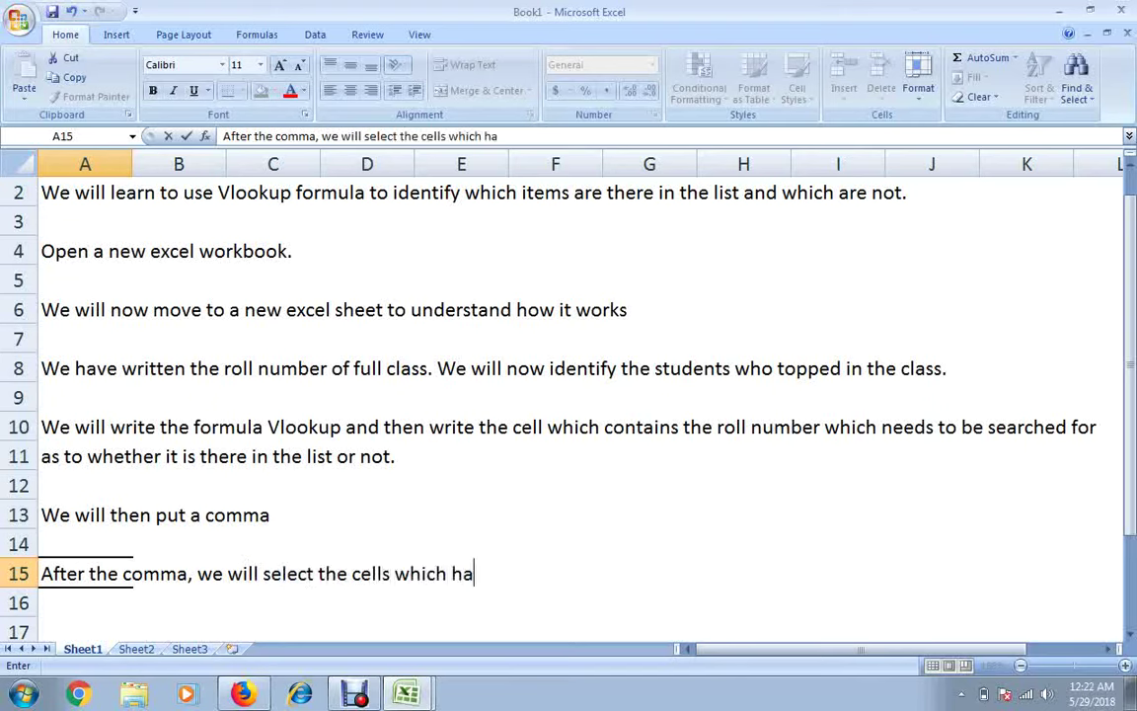
text(ve the)
text( ro)
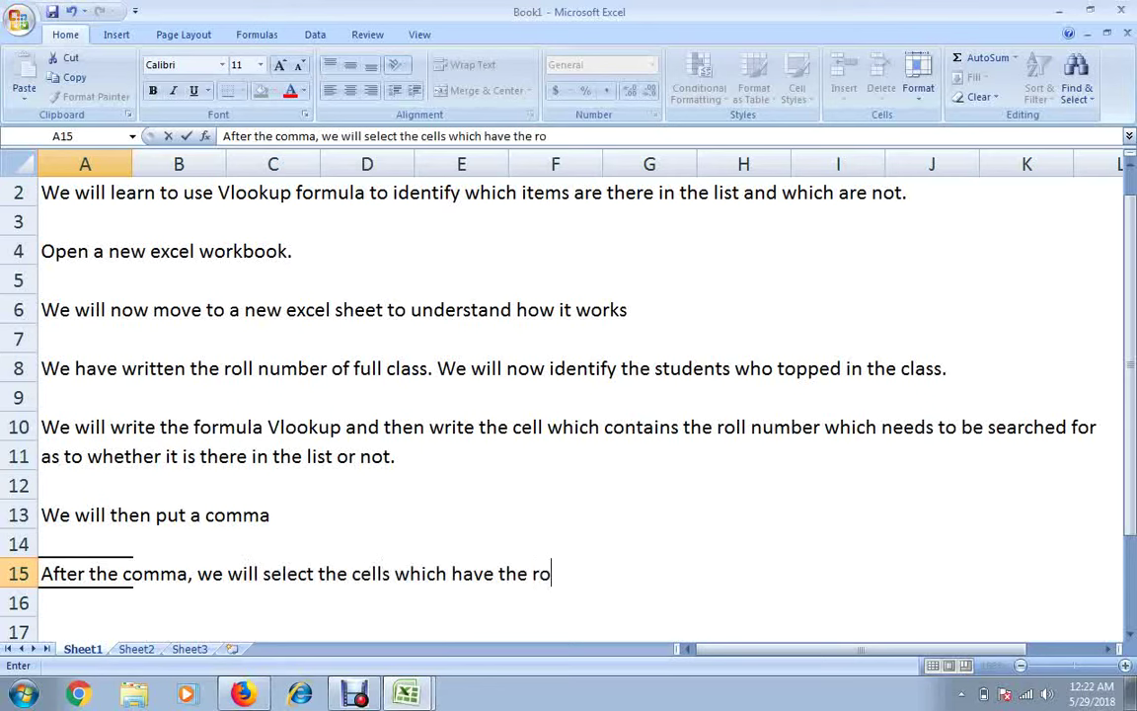
text(ll numb)
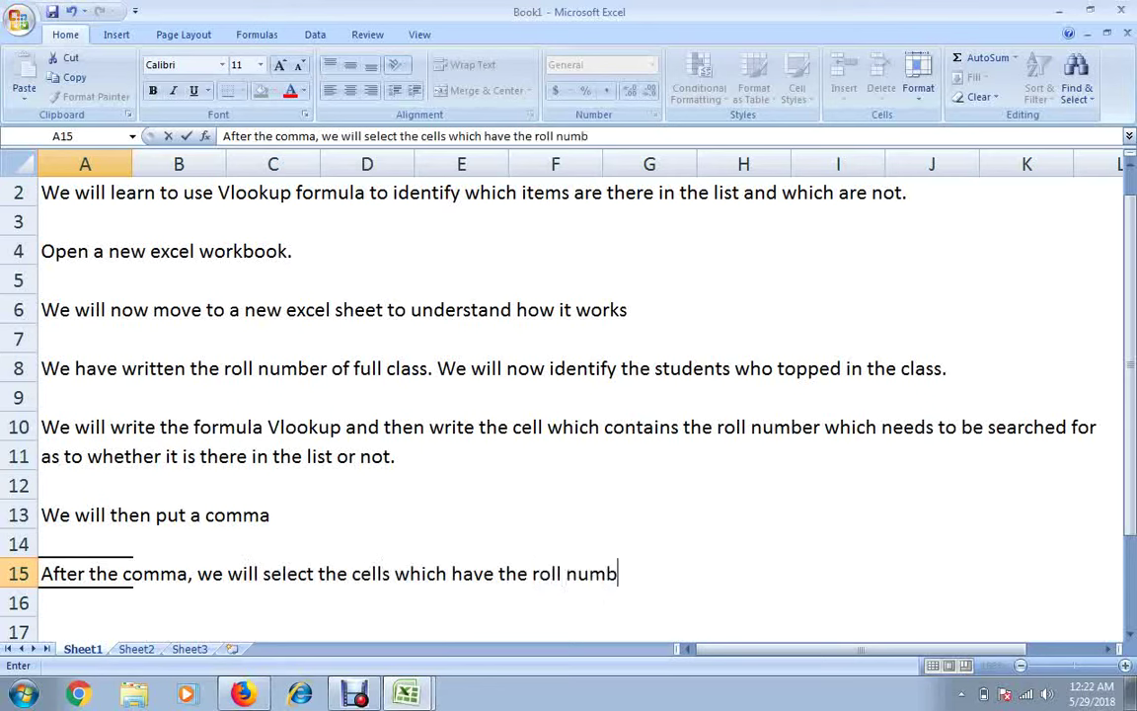
text(ers of the )
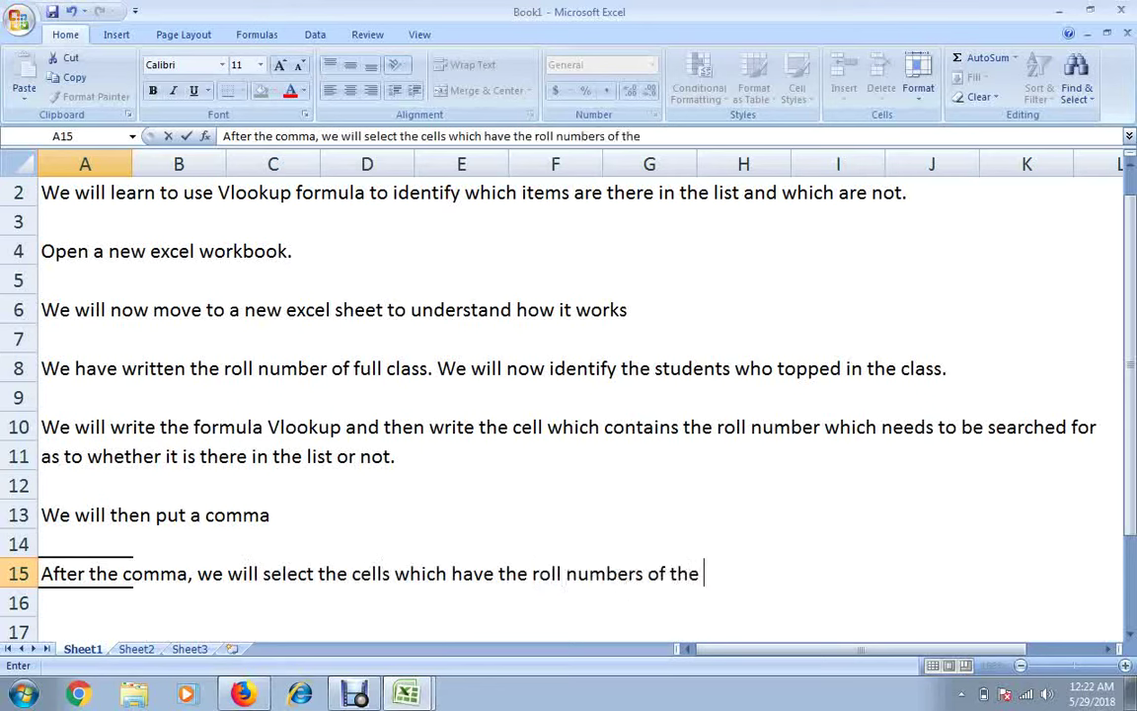
text(studen)
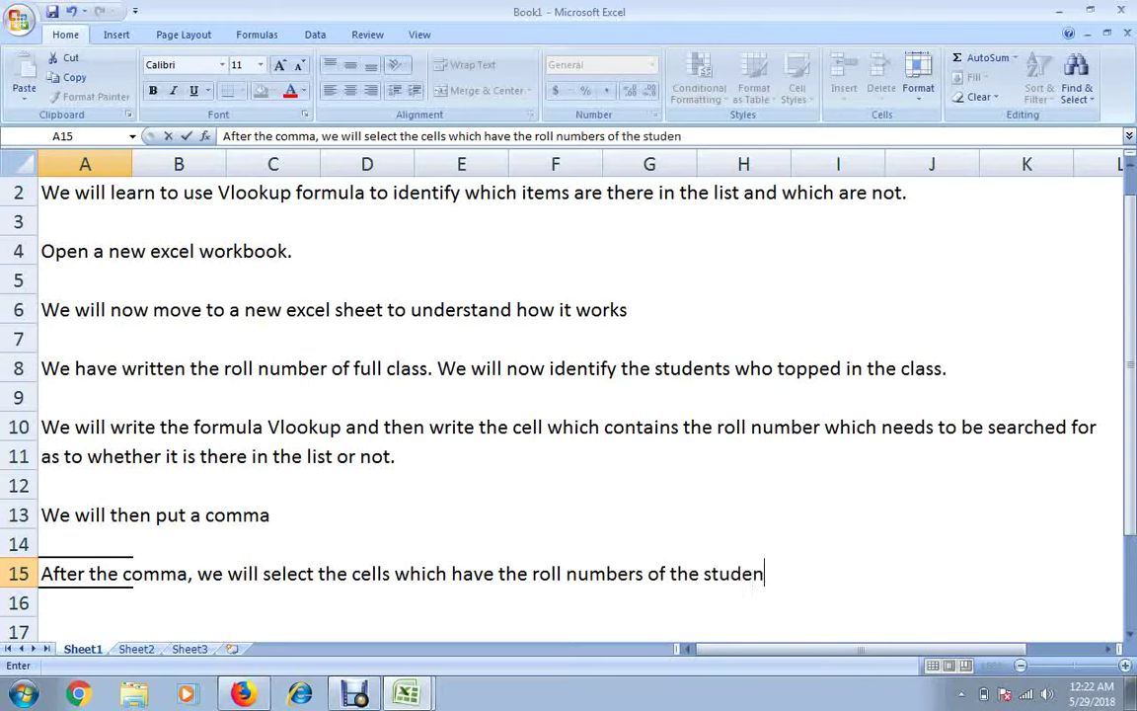
text(ts whic)
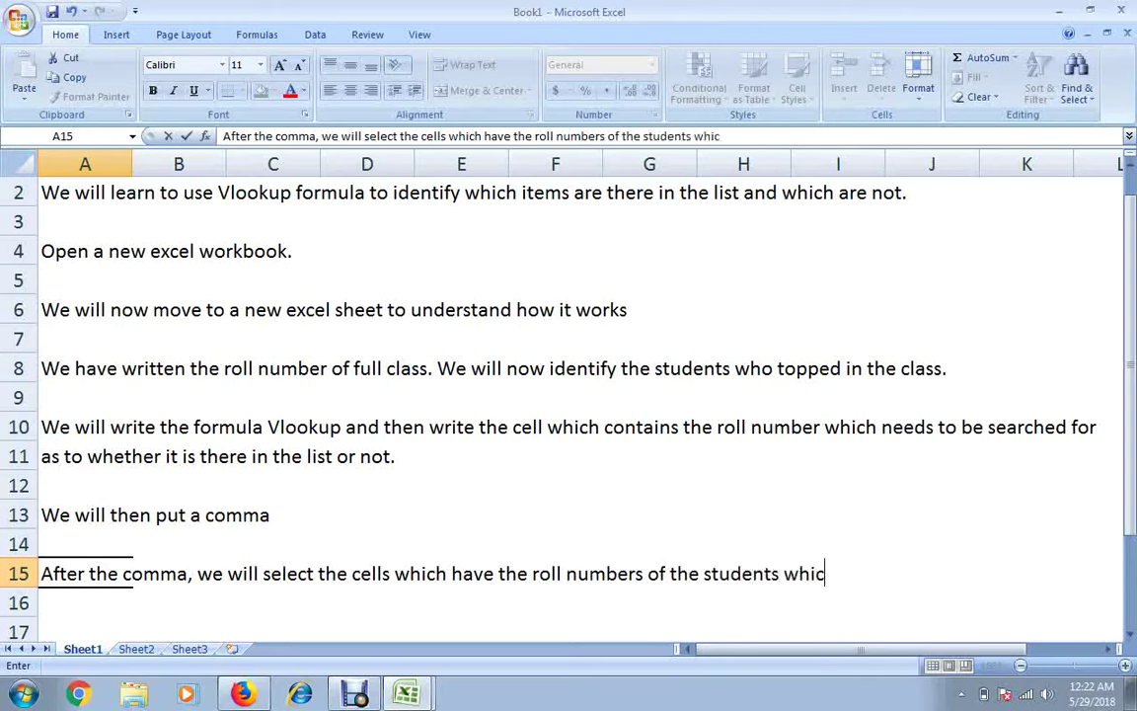
key(BackSpace)
key(BackSpace)
text(o to)
text(pped.)
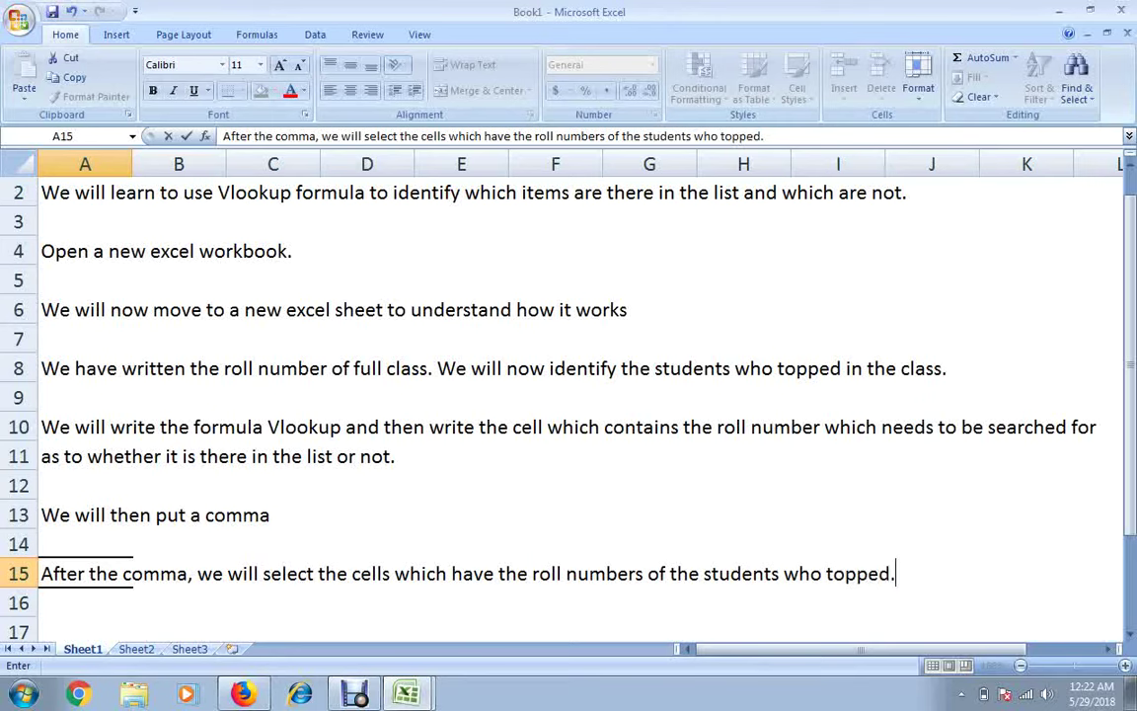
key(Return)
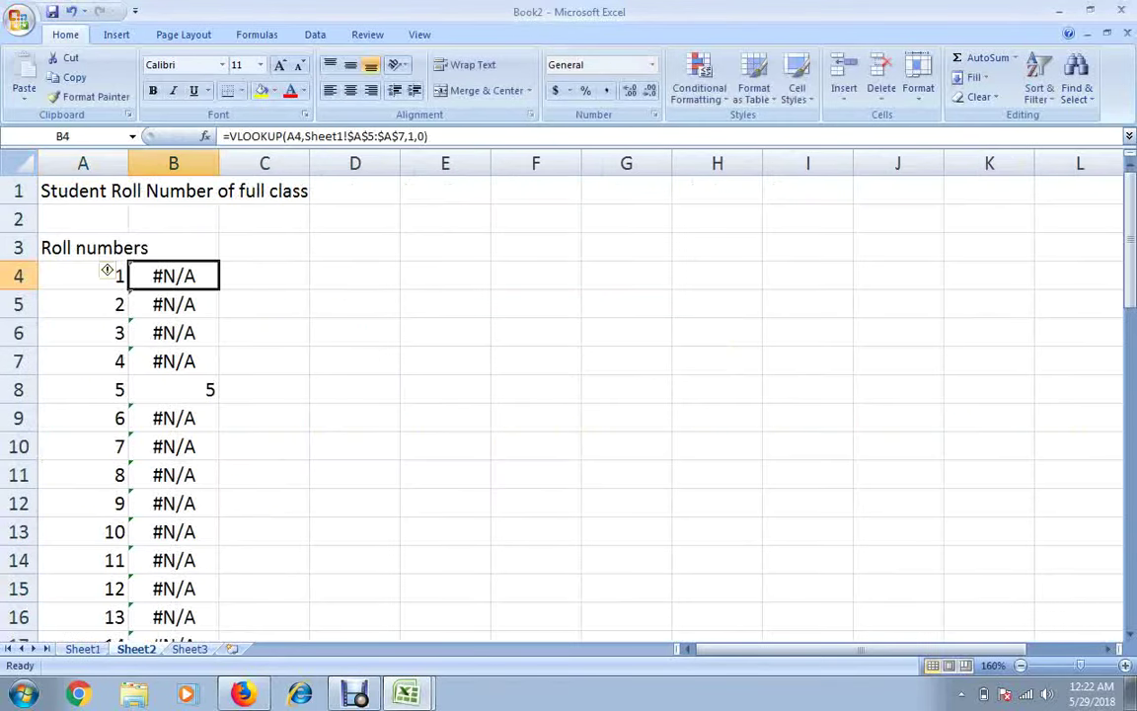
- Highlight the Sheet1!$A$5:$A$7 range in B4's formula, then return to Book1's notes
key(F2)
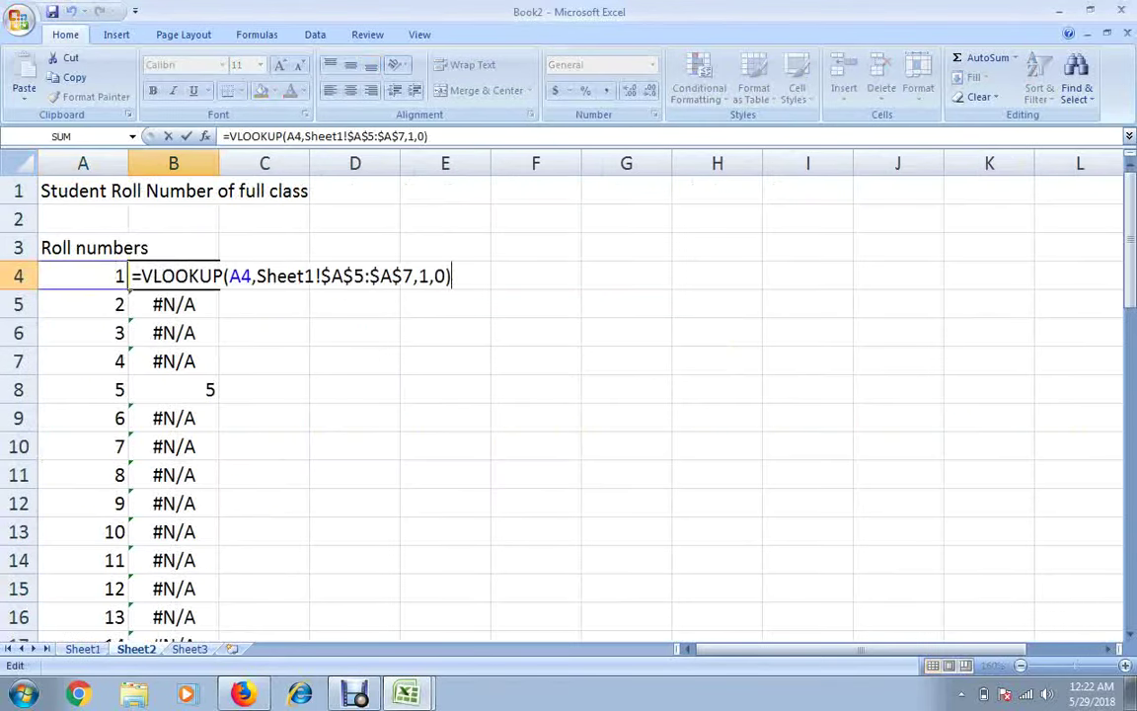
click(414, 275)
key(shift+Left)
key(shift+Left)
key(shift+Left)
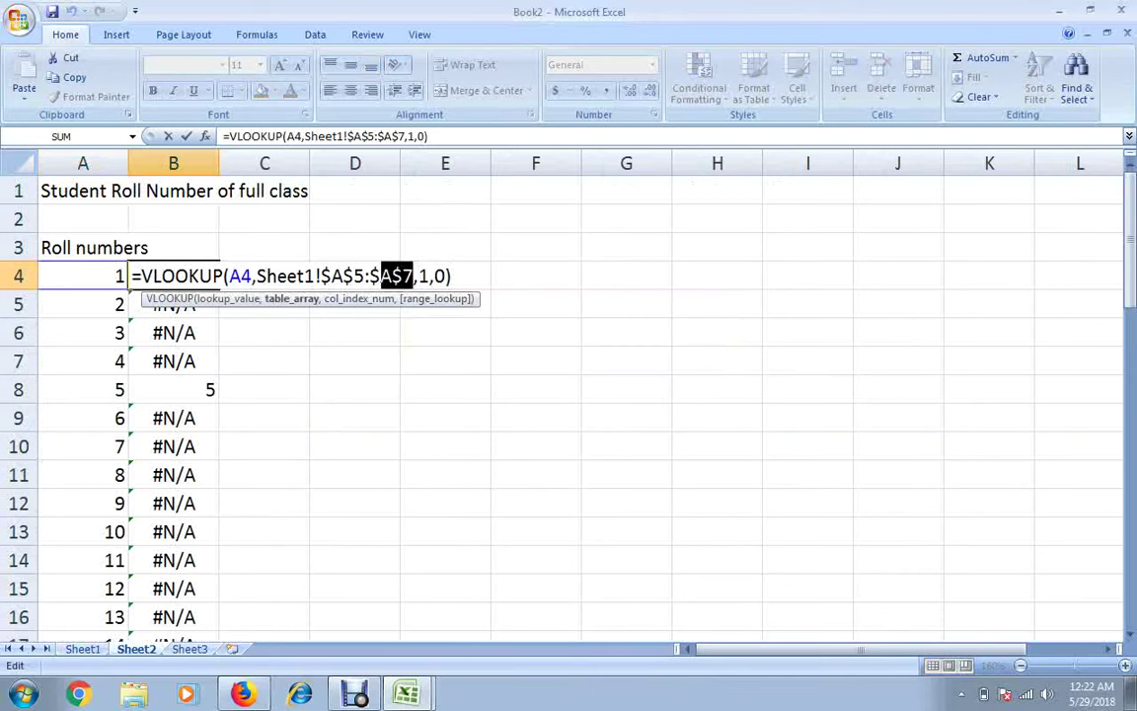
key(shift+Left)
key(shift+Left)
key(shift+Left)
key(shift+Left)
key(shift+Left)
key(shift+Left)
key(shift+Left)
key(shift+Left)
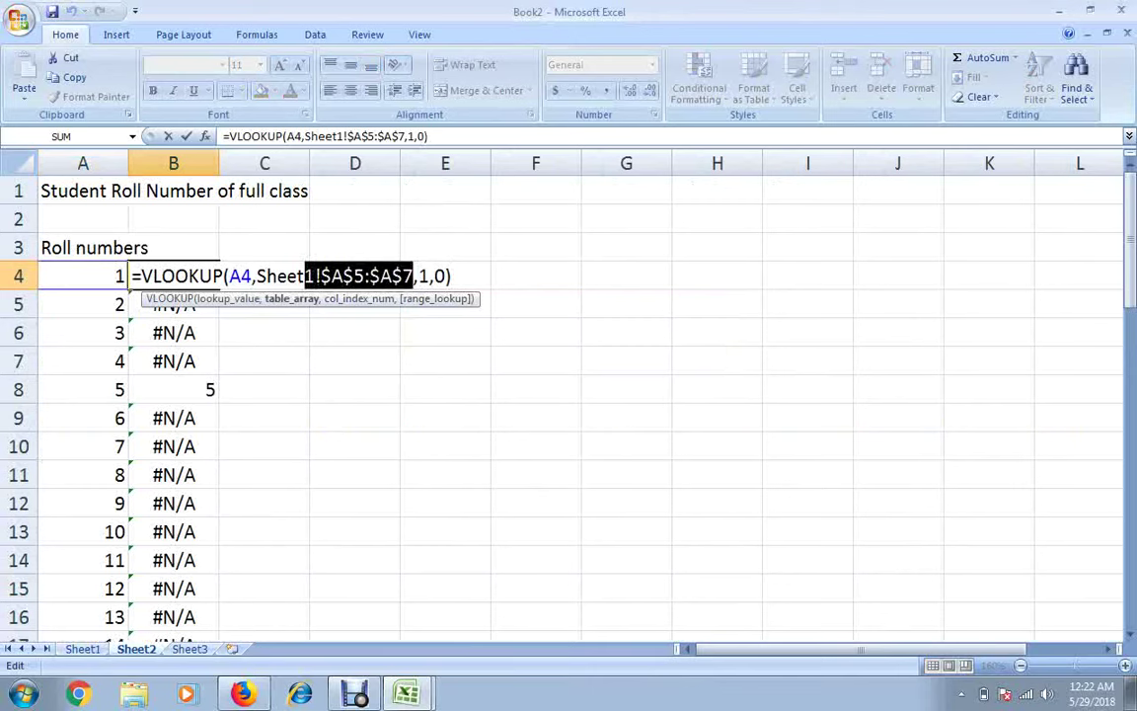
key(shift+Left)
key(shift+Left)
key(shift+Left)
key(shift+Left)
key(shift+Left)
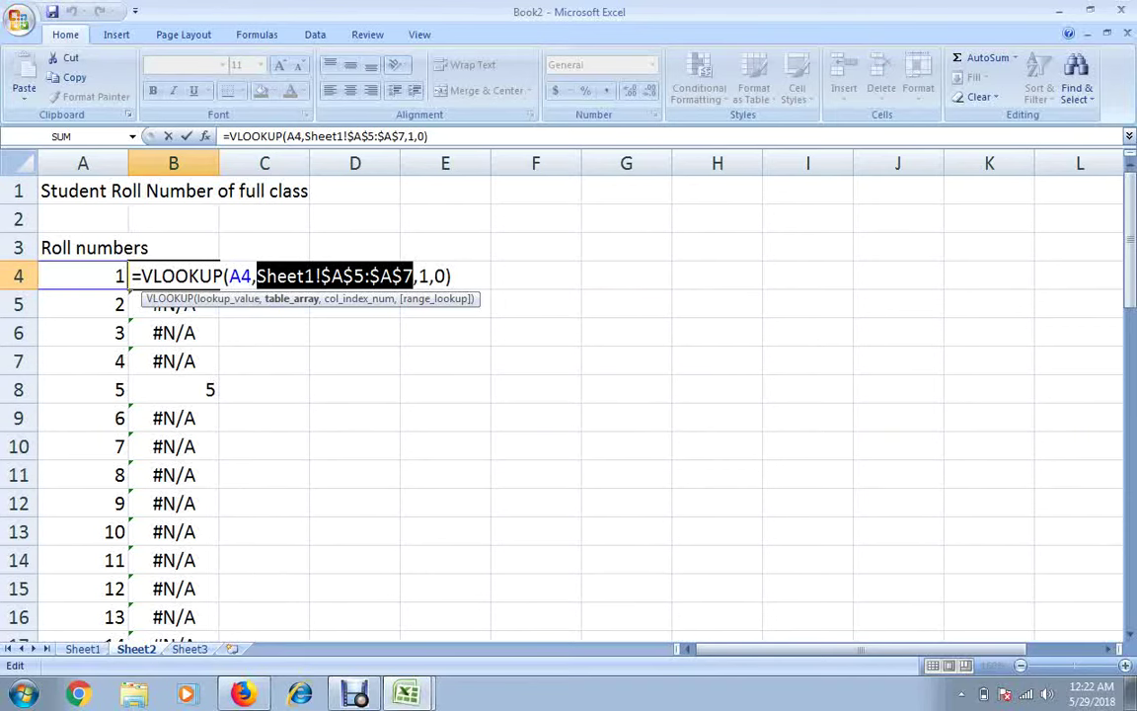
key(Return)
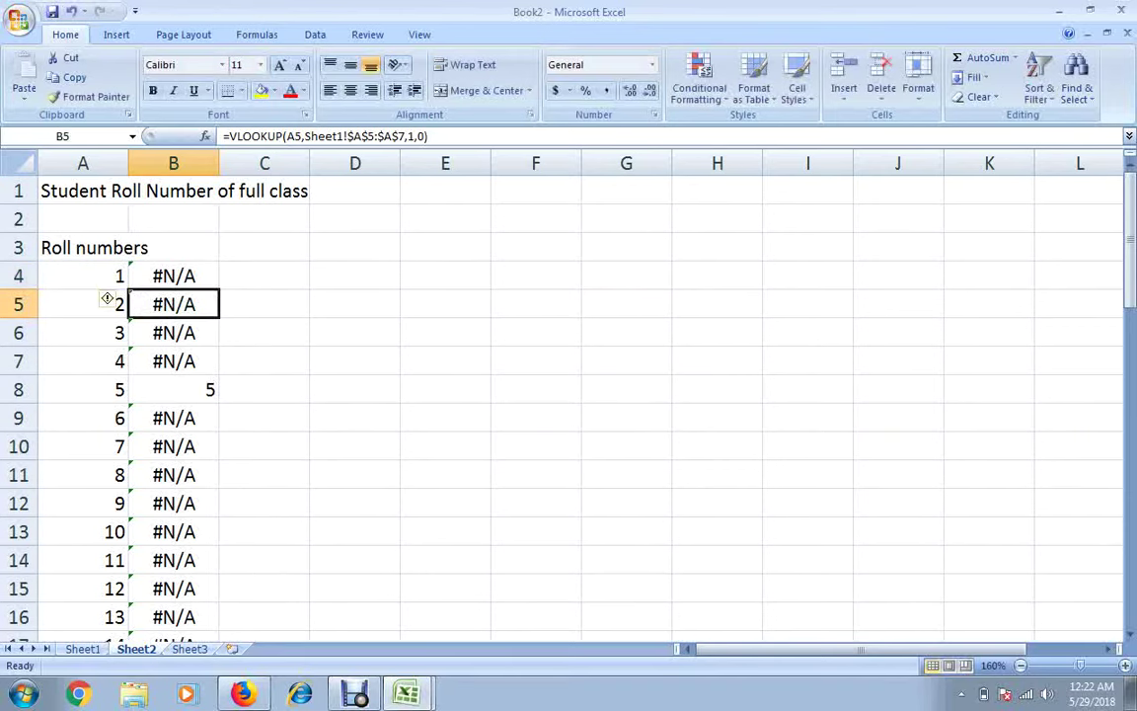
key(Up)
key(alt+Tab)
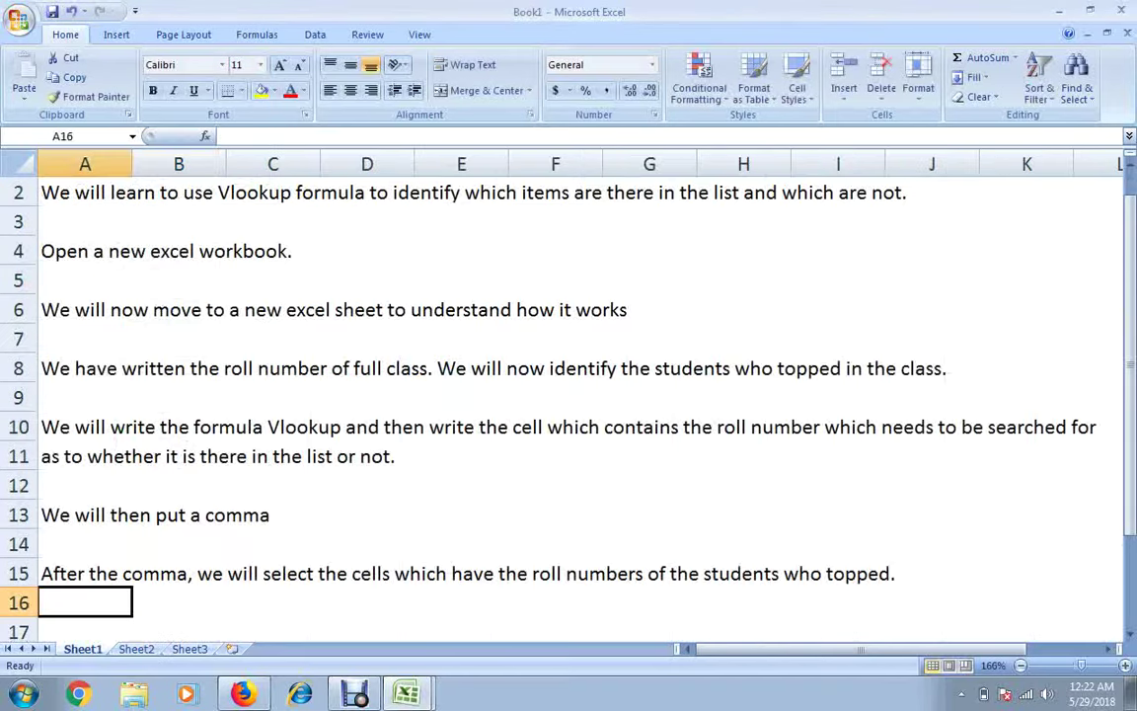
- Write the A17 note: these cells are freezed using $ sign so copied formulas don't change them
key(Down)
text(R)
key(BackSpace)
text(T)
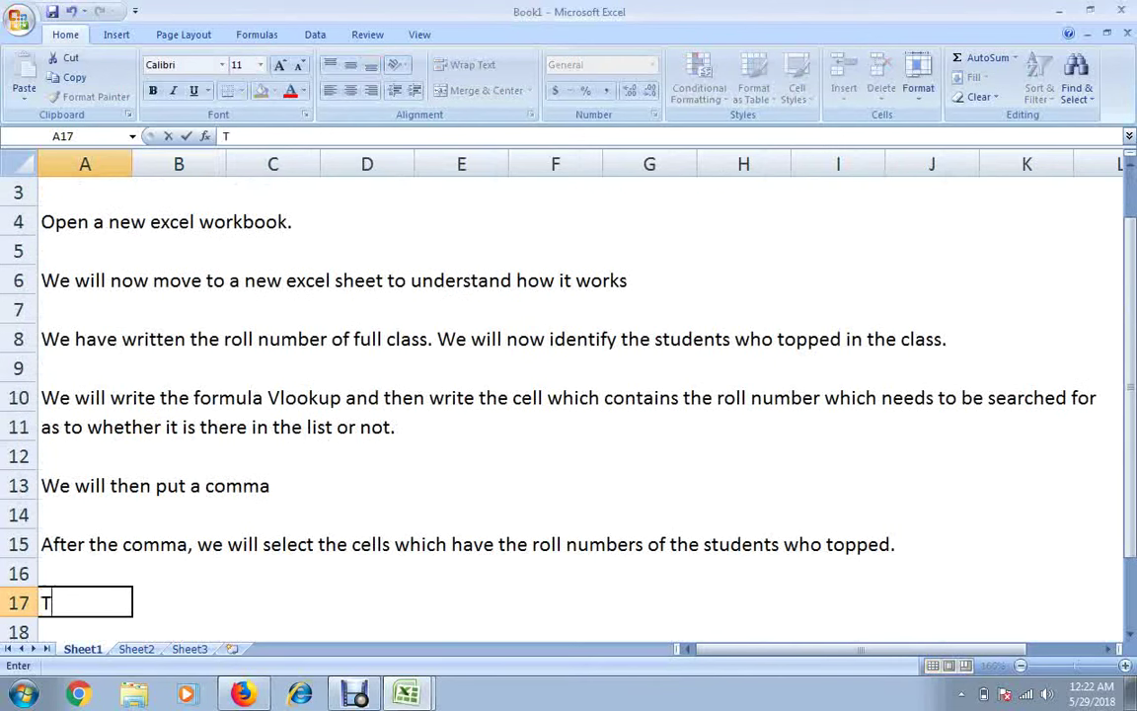
text(his)
key(BackSpace)
key(BackSpace)
text(es)
text(e ce)
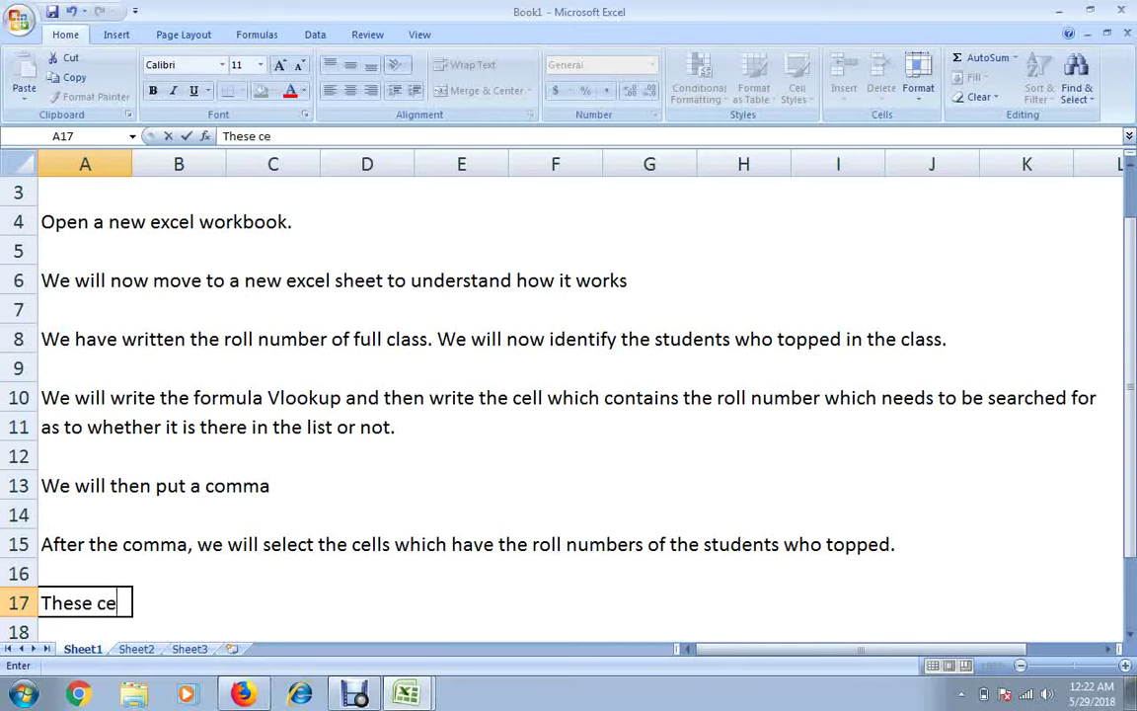
text(lls are to )
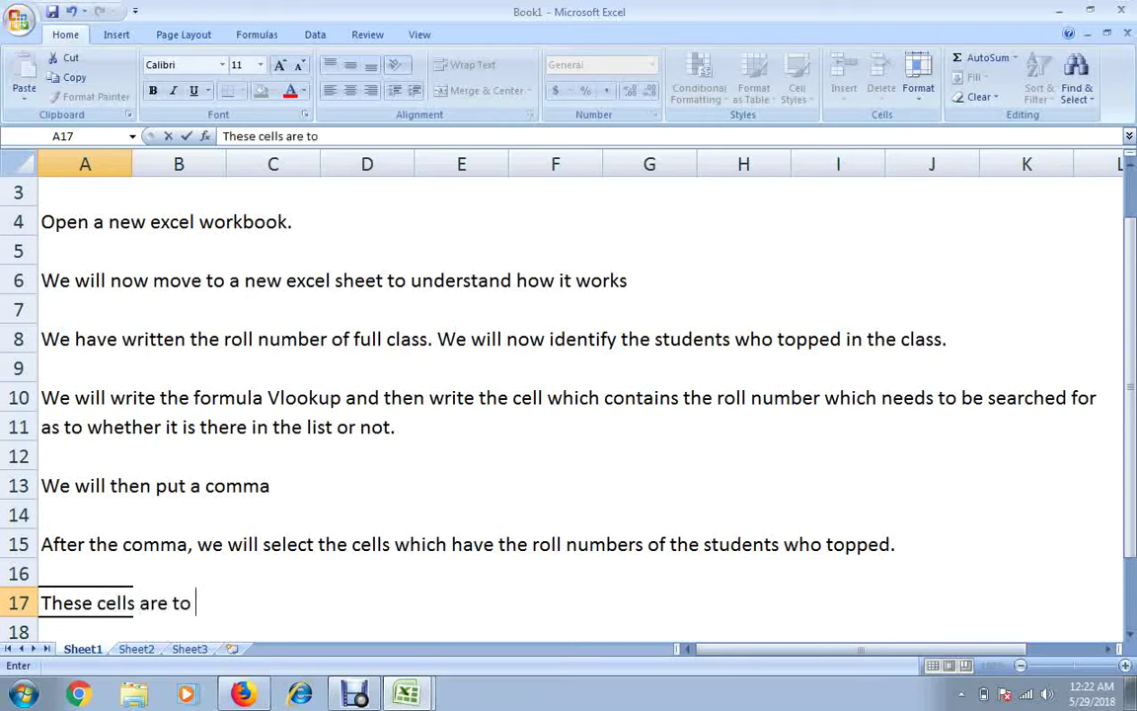
text(be free)
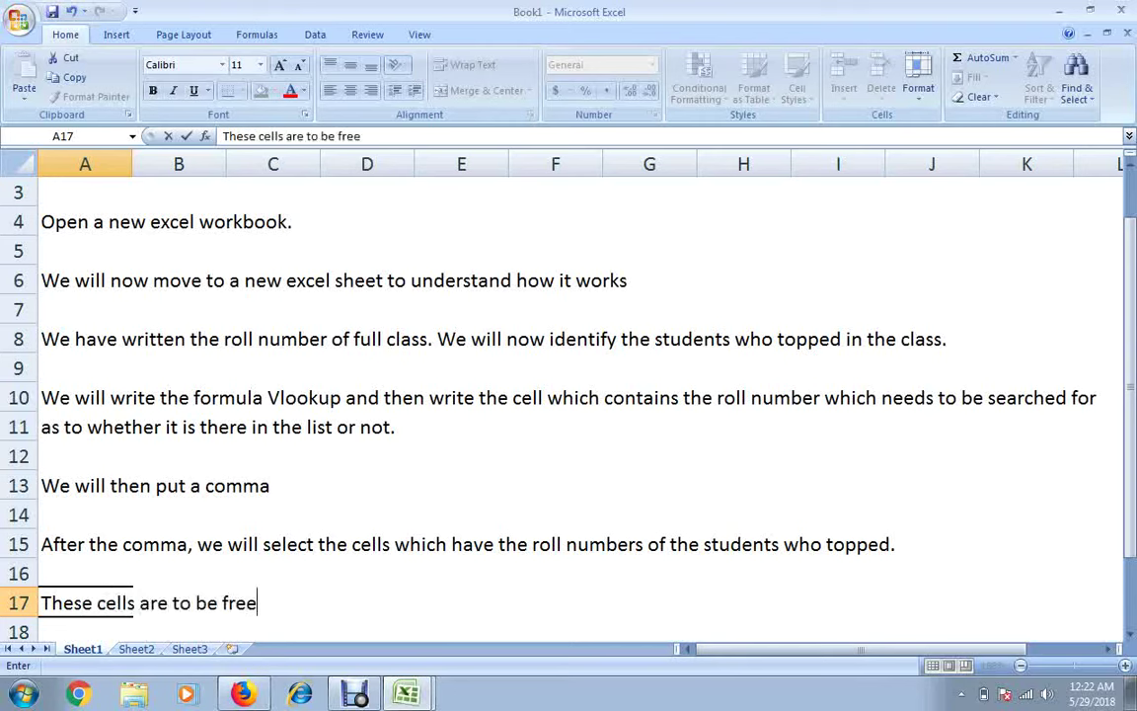
text(zed u)
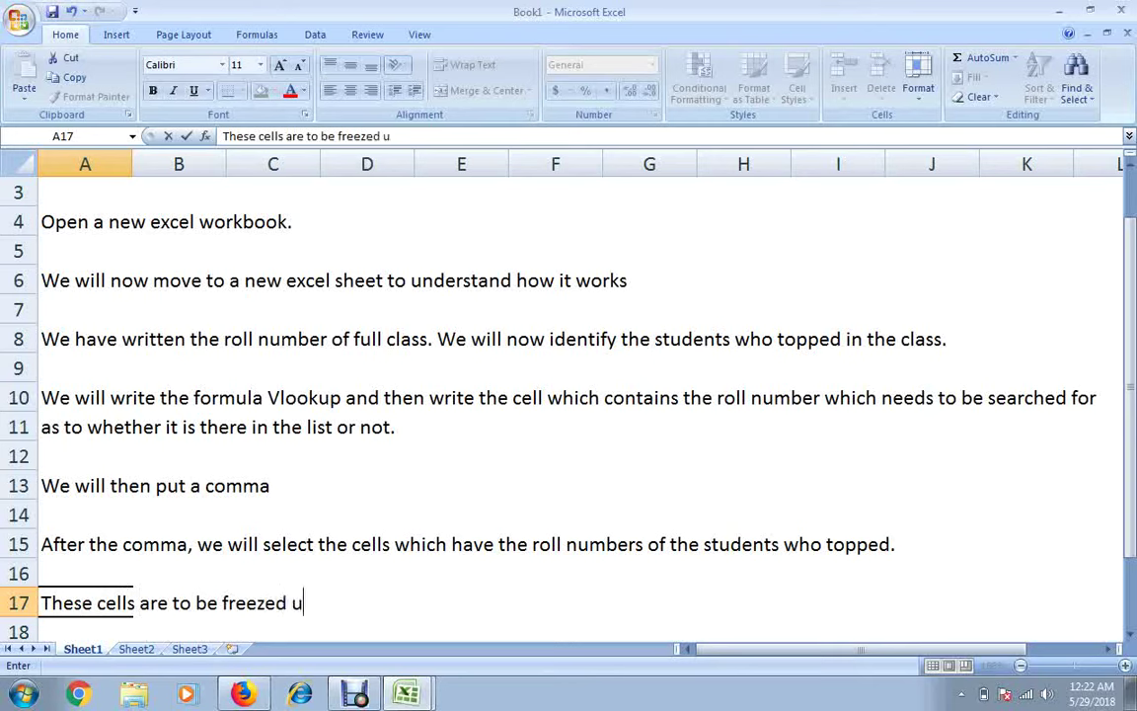
text(sing )
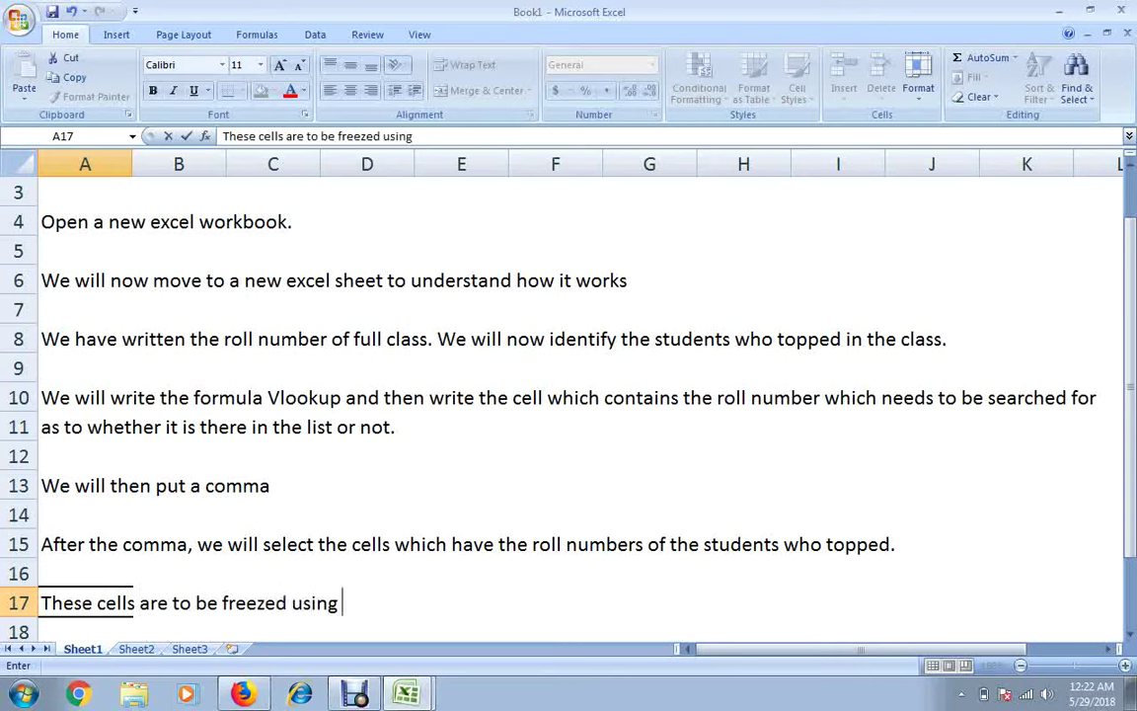
text($ sign )
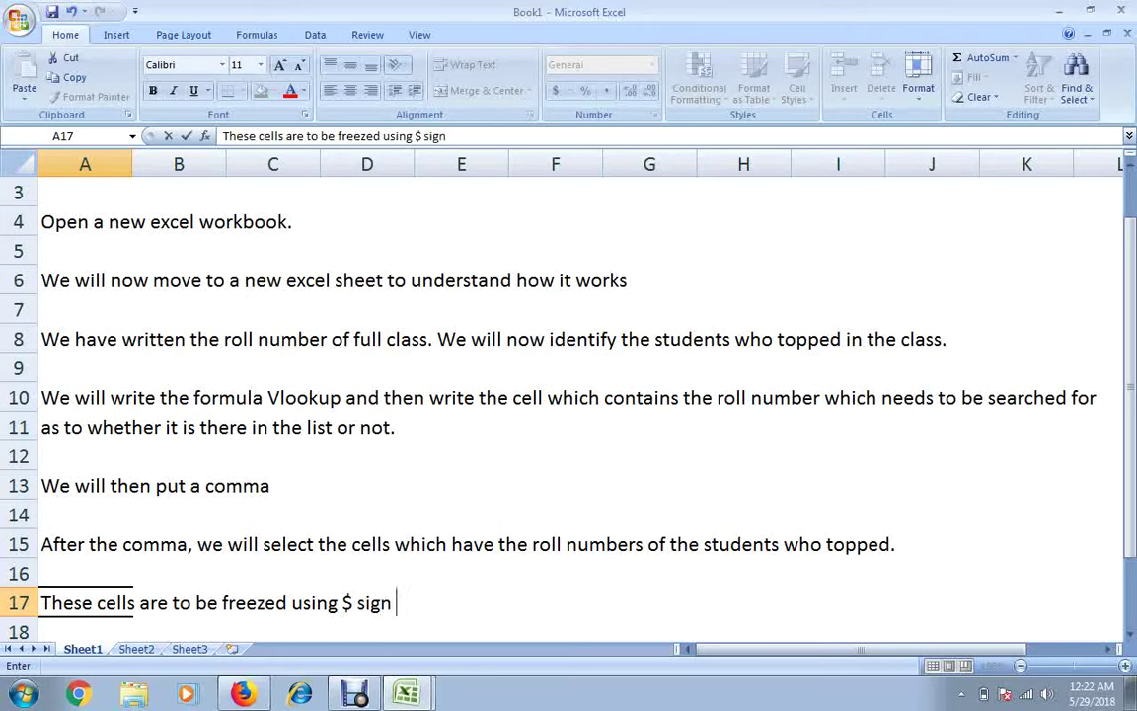
text(so that the )
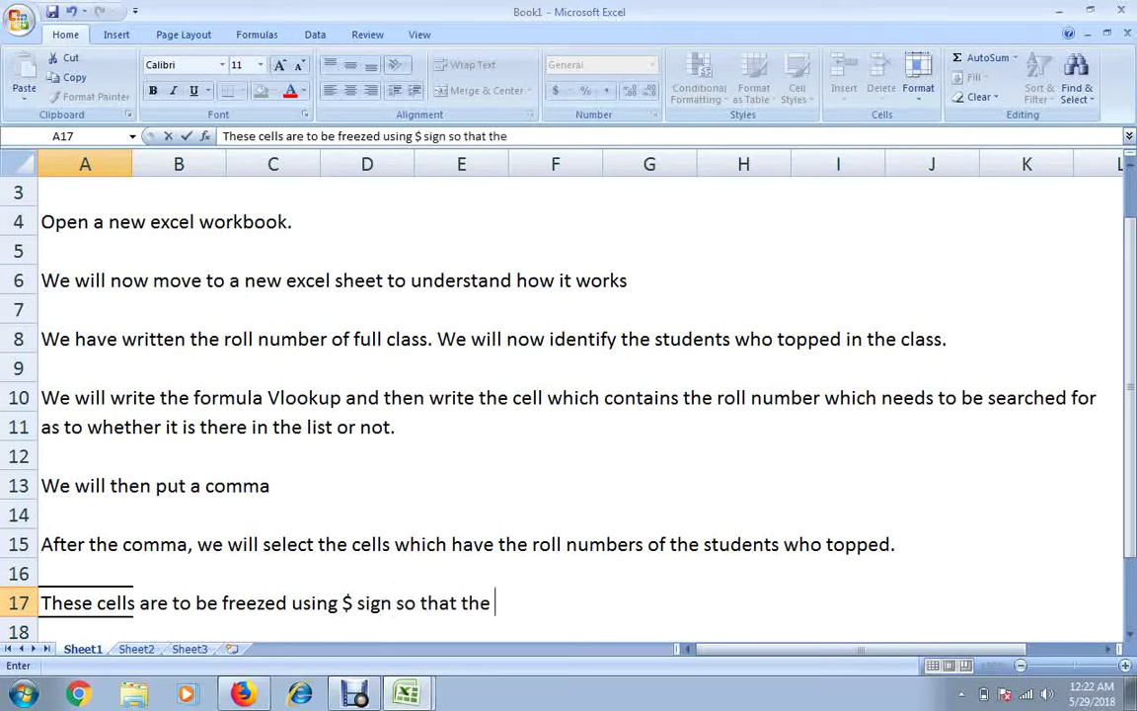
text(wh)
key(BackSpace)
key(BackSpace)
key(BackSpace)
key(BackSpace)
key(BackSpace)
key(BackSpace)
text(w)
text(hen the ce)
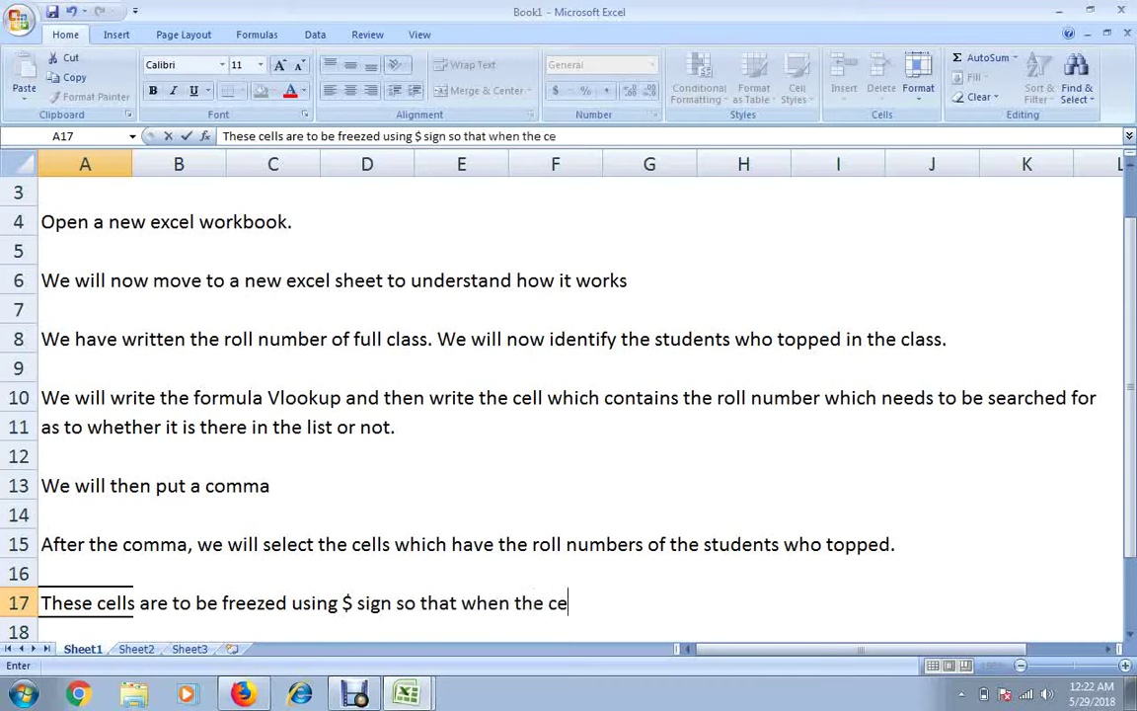
key(BackSpace)
key(BackSpace)
text(form)
text(ula is )
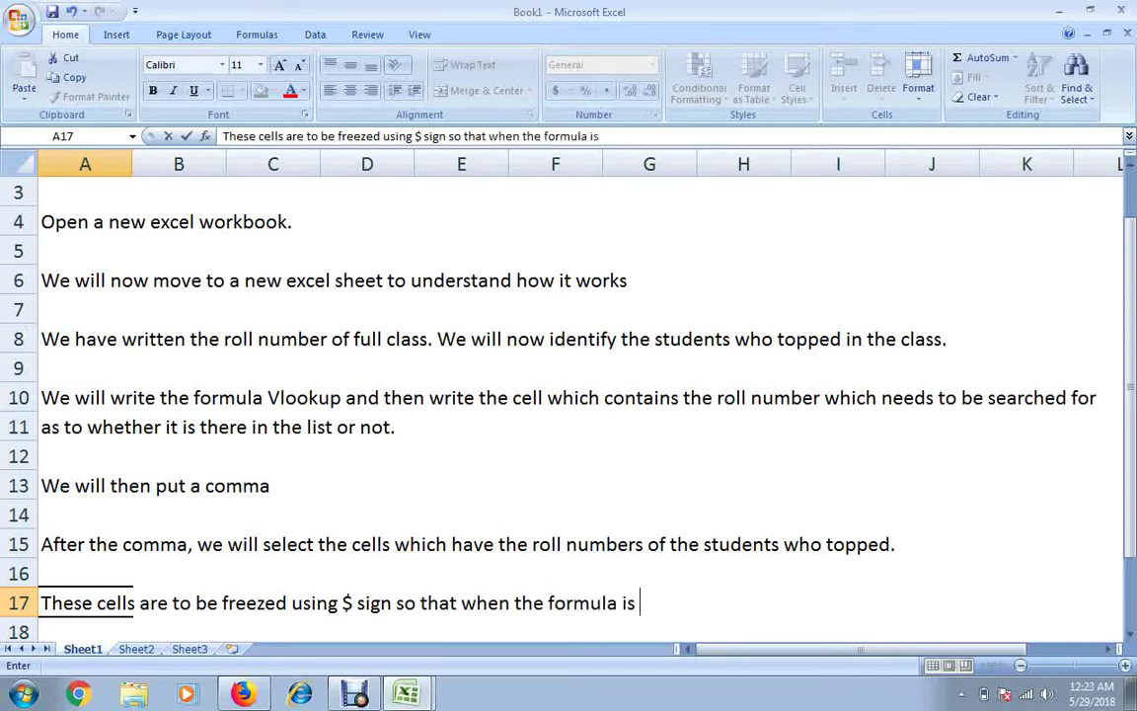
text(copp)
key(BackSpace)
text(ied )
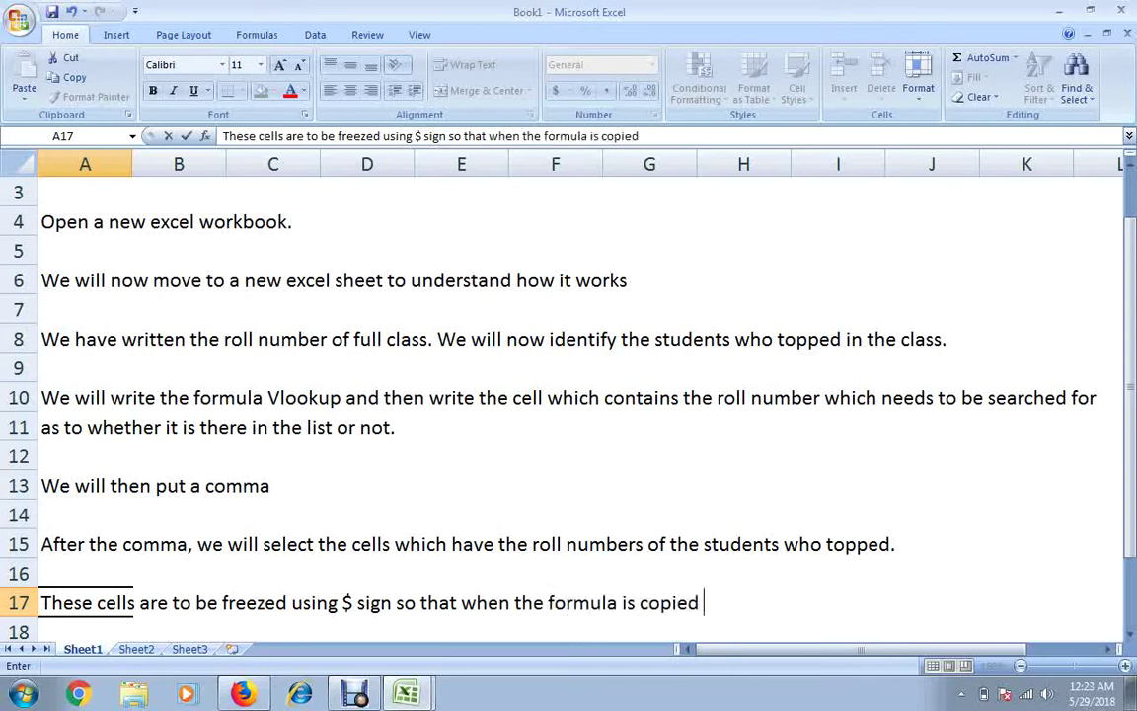
text(the form)
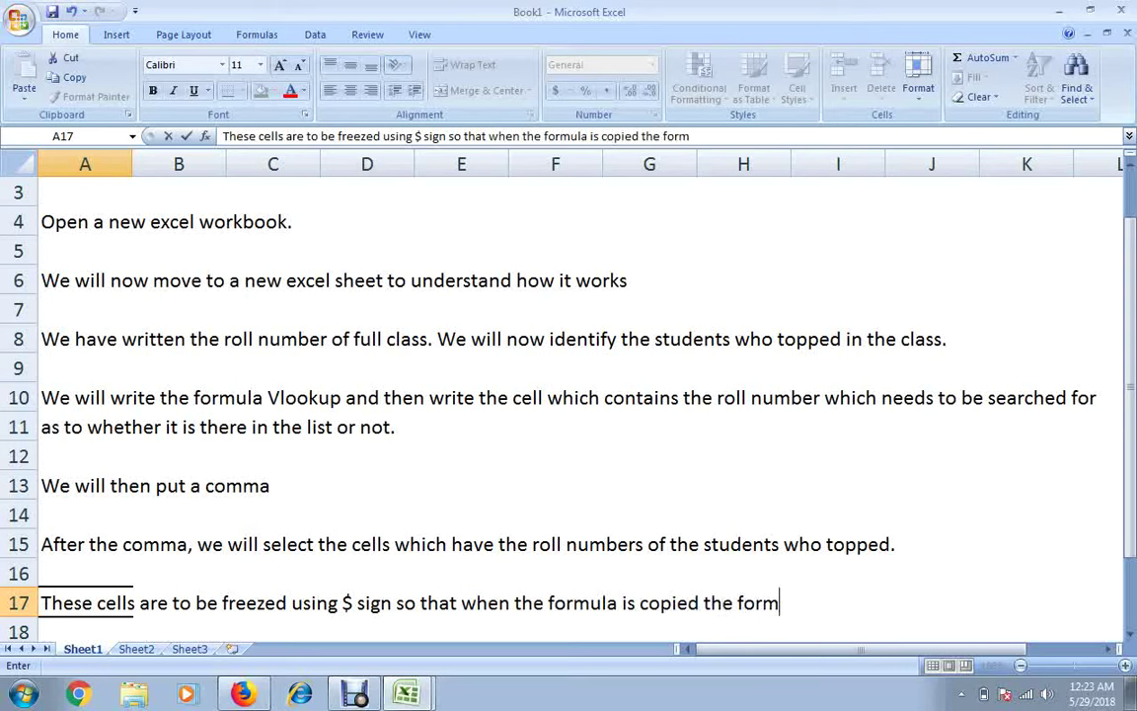
text(u)
key(BackSpace)
key(BackSpace)
key(BackSpace)
key(BackSpace)
key(BackSpace)
text(ce)
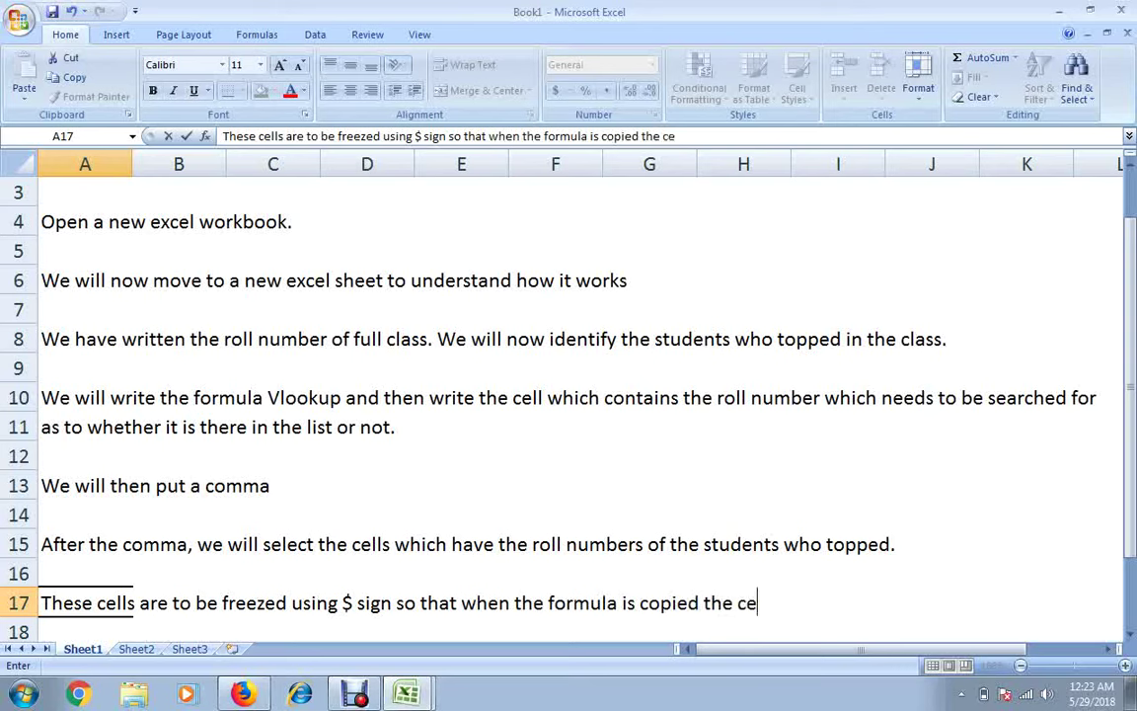
text(lls don't )
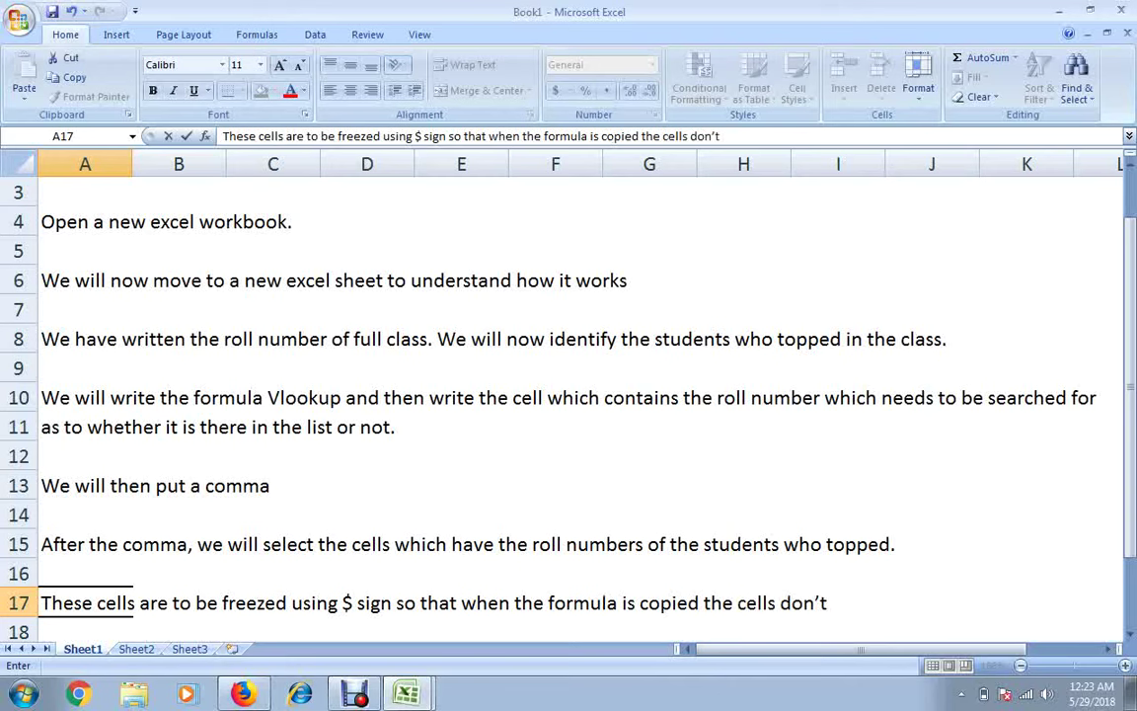
text(change.)
key(Return)
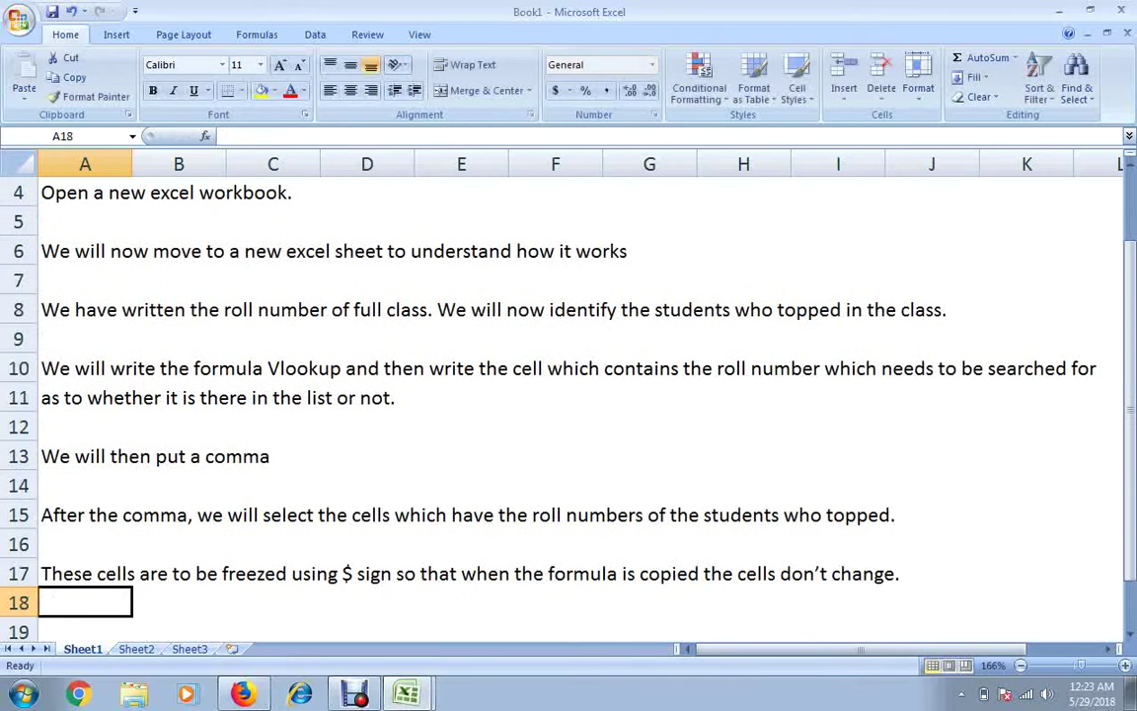
- Add the note 'we will then again put a comma' in A19
key(Return)
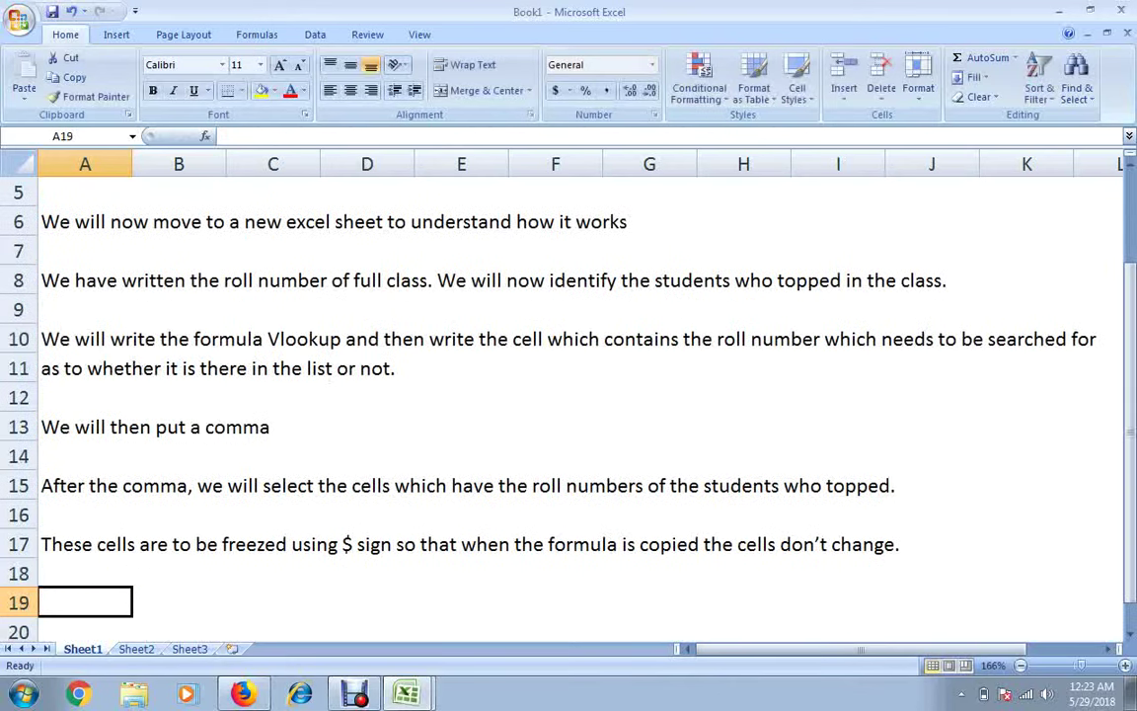
text(w)
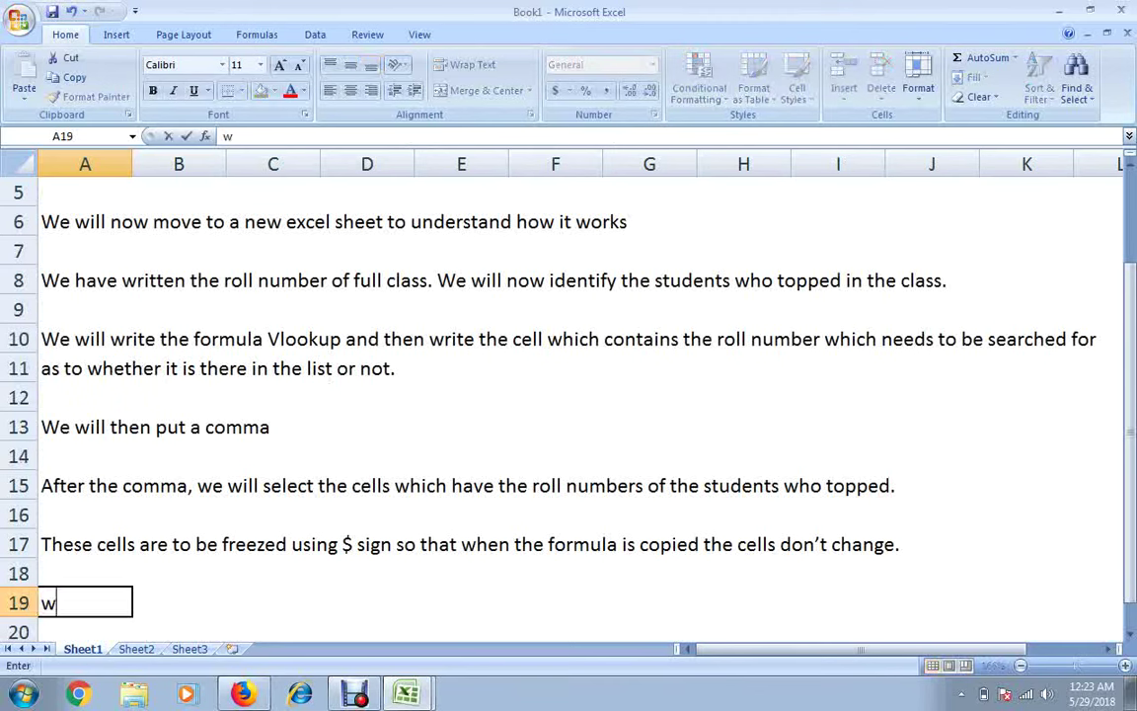
text(e wl)
key(BackSpace)
text(ill then )
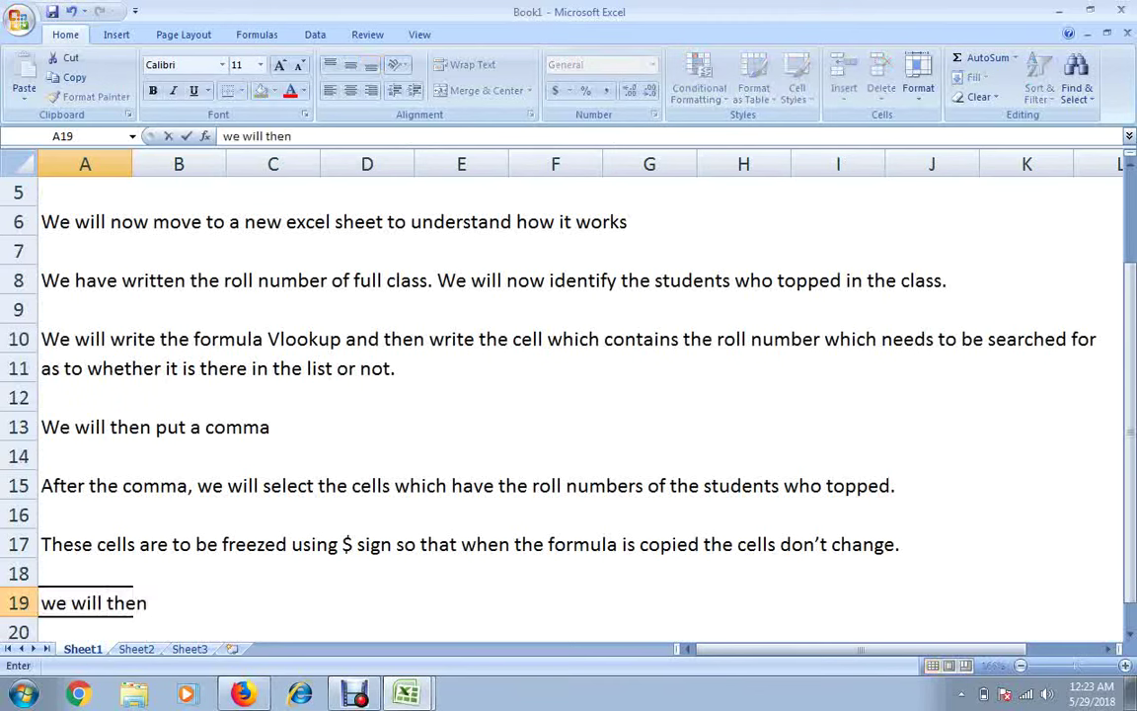
text(again)
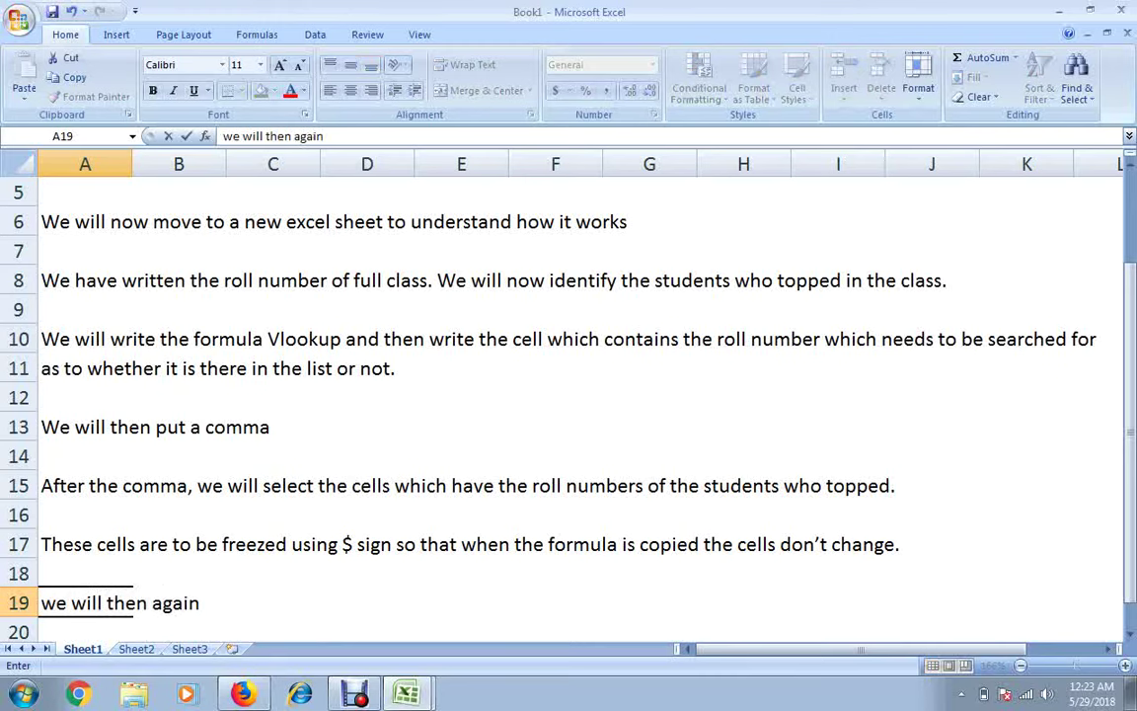
text( o)
key(BackSpace)
text(put a)
text( comma)
key(Return)
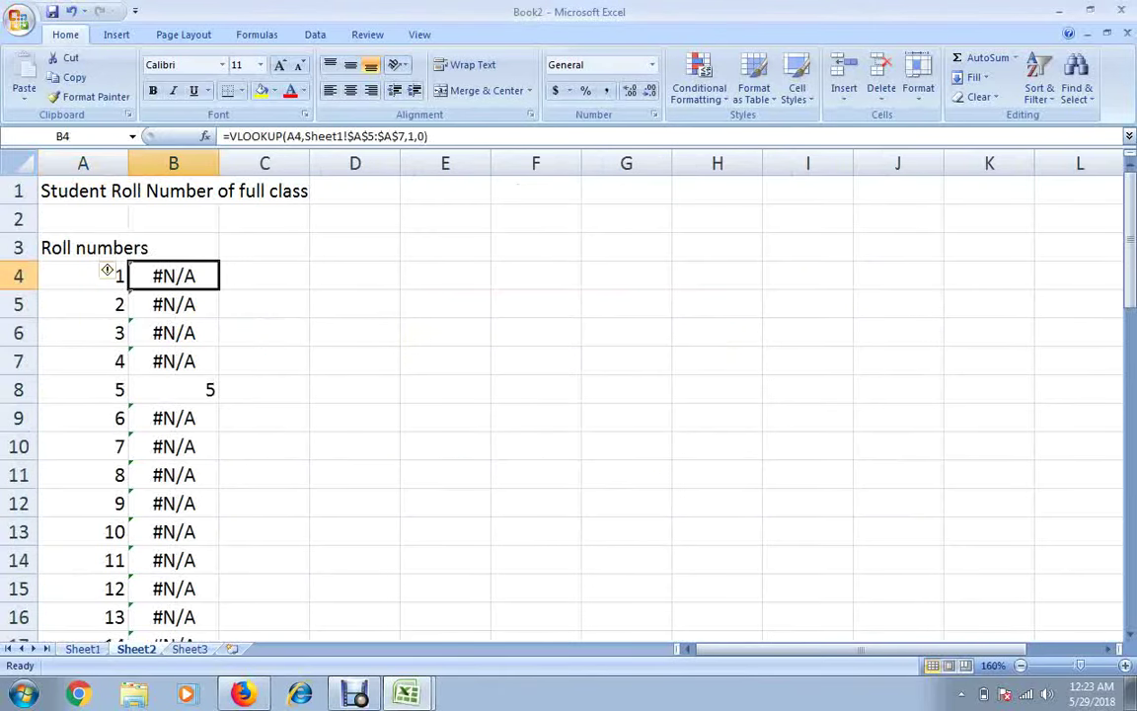
- Review the column-number argument in Book2's B4 formula, then return to Book1
key(F2)
key(Left)
key(Left)
key(Left)
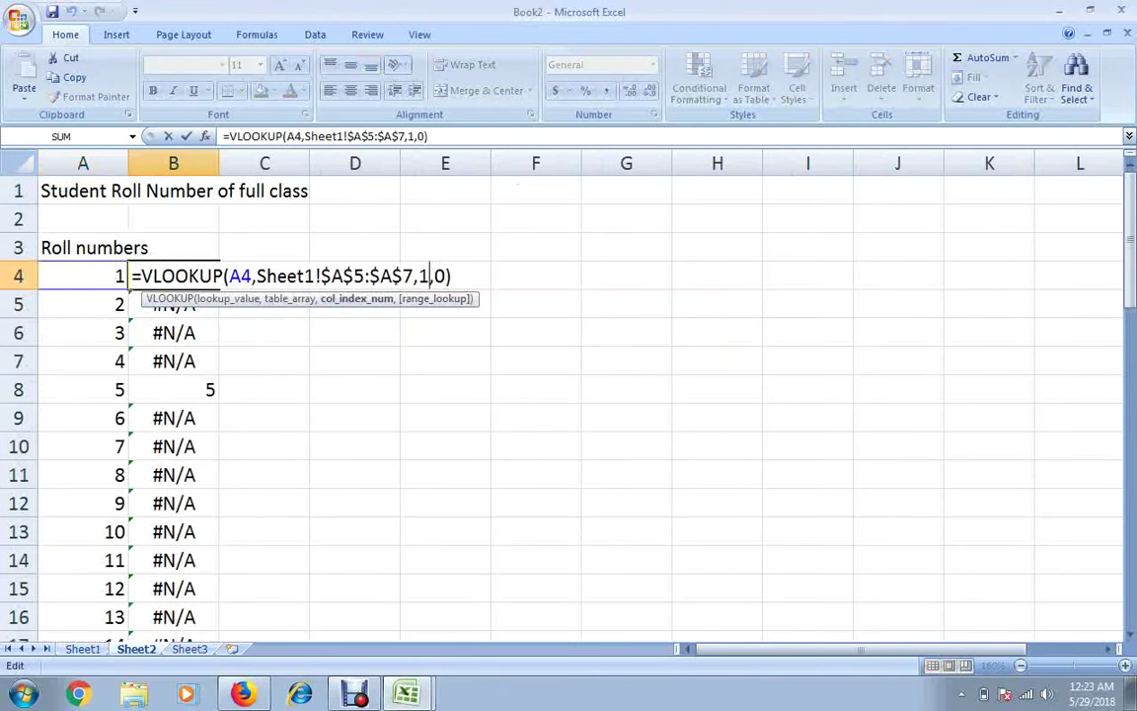
key(Left)
key(Right)
key(Return)
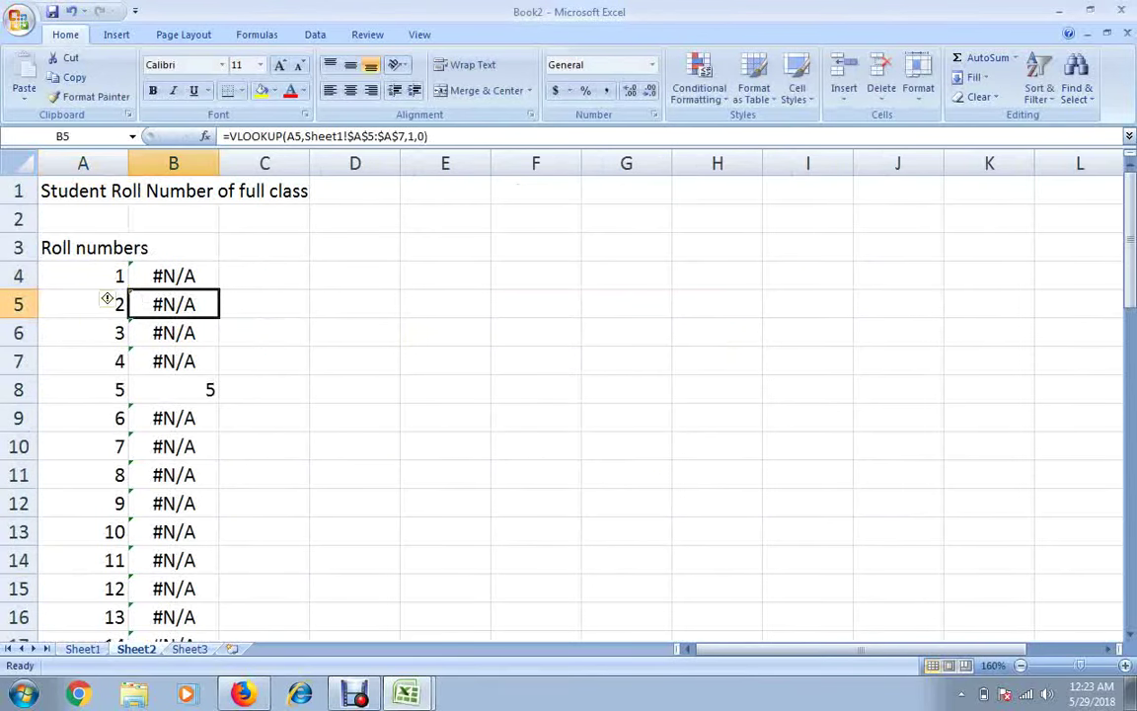
key(Up)
key(alt+Tab)
- Type the A21 note 'After the comma, we will write "1" followed by a comma and"0".'
key(Down)
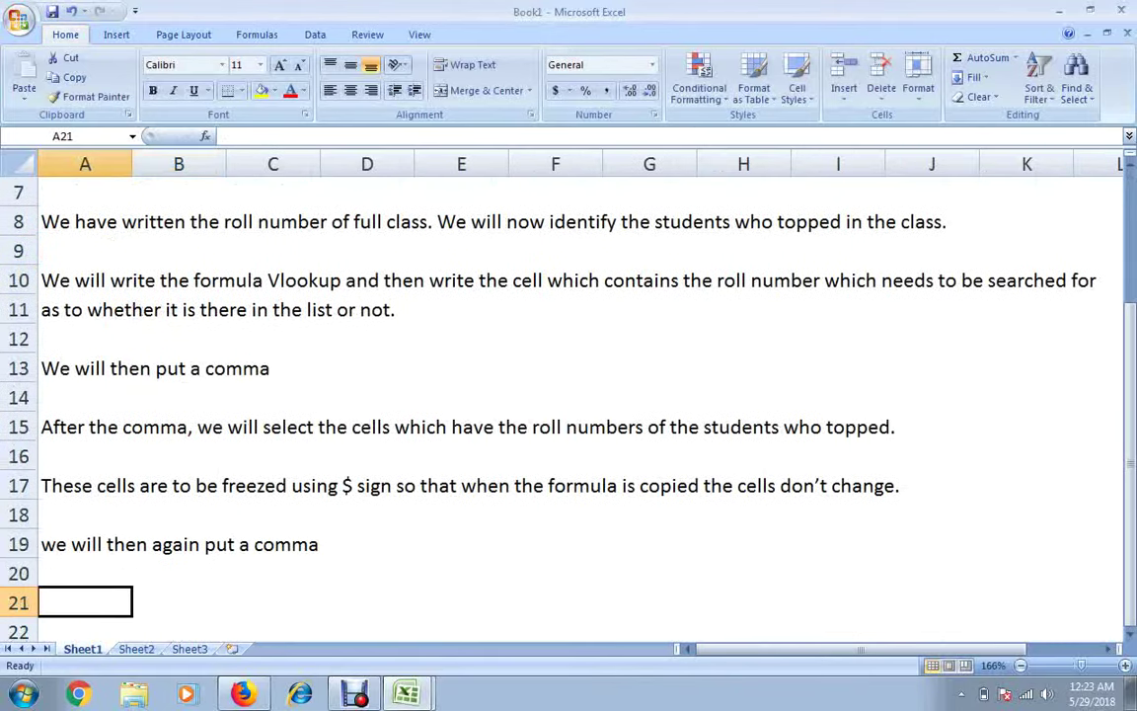
text(After t)
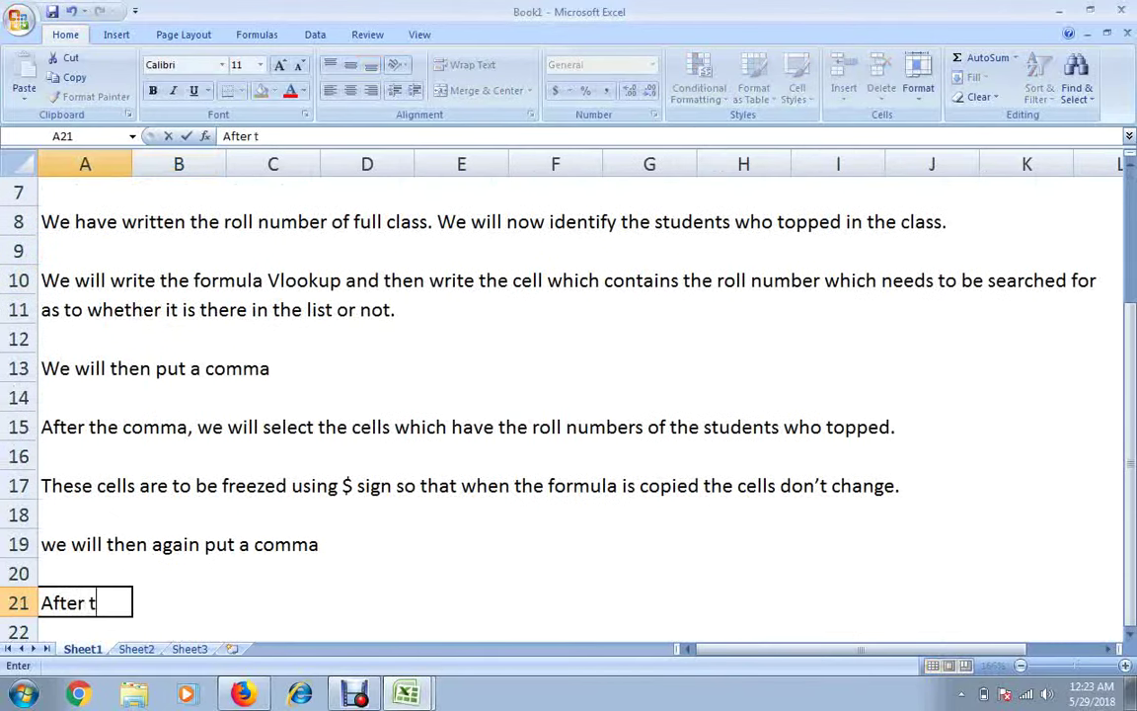
text(he comma)
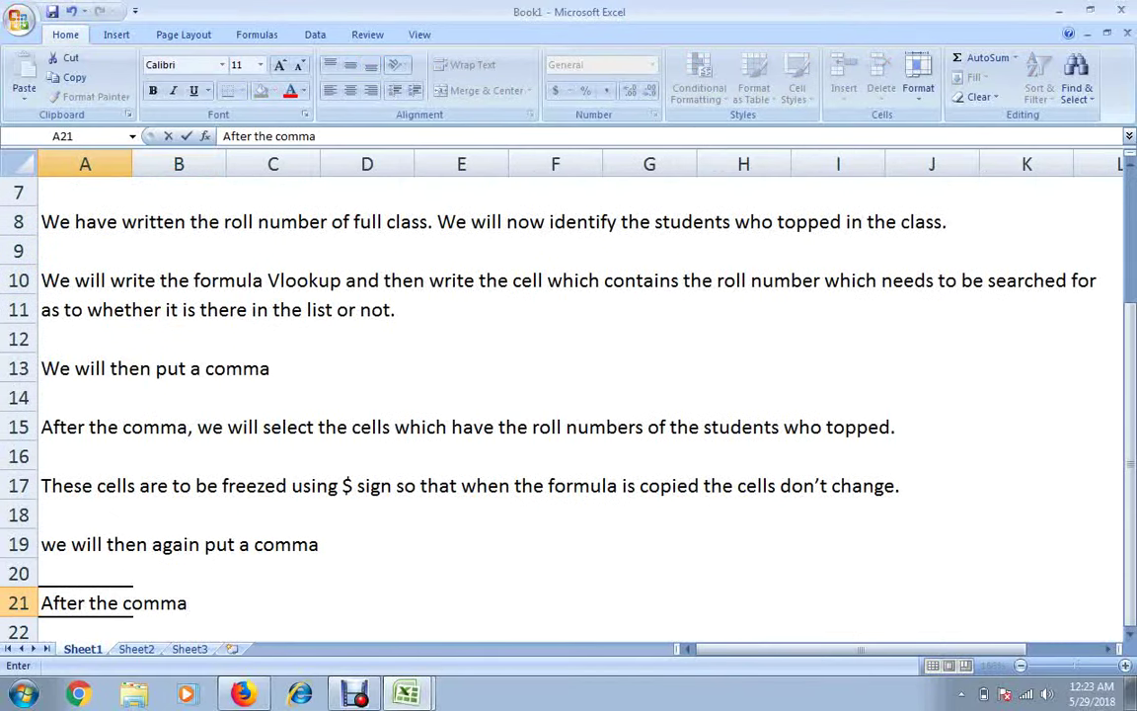
text(, we ill)
key(BackSpace)
key(BackSpace)
key(BackSpace)
text(will )
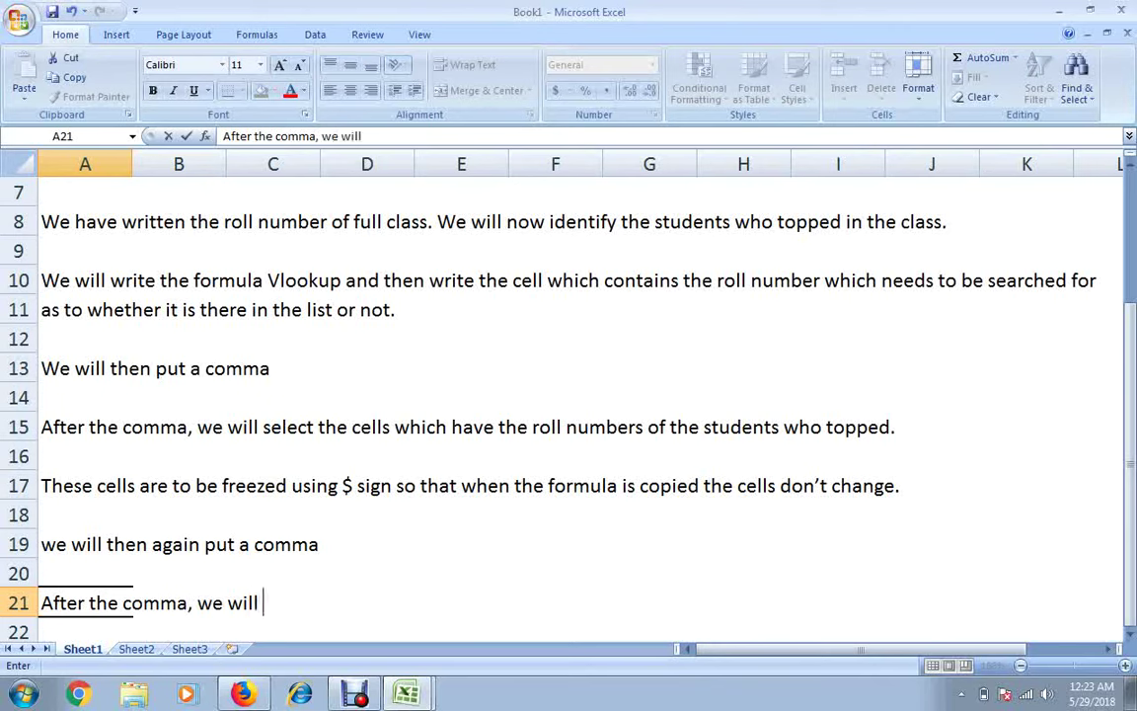
text(write )
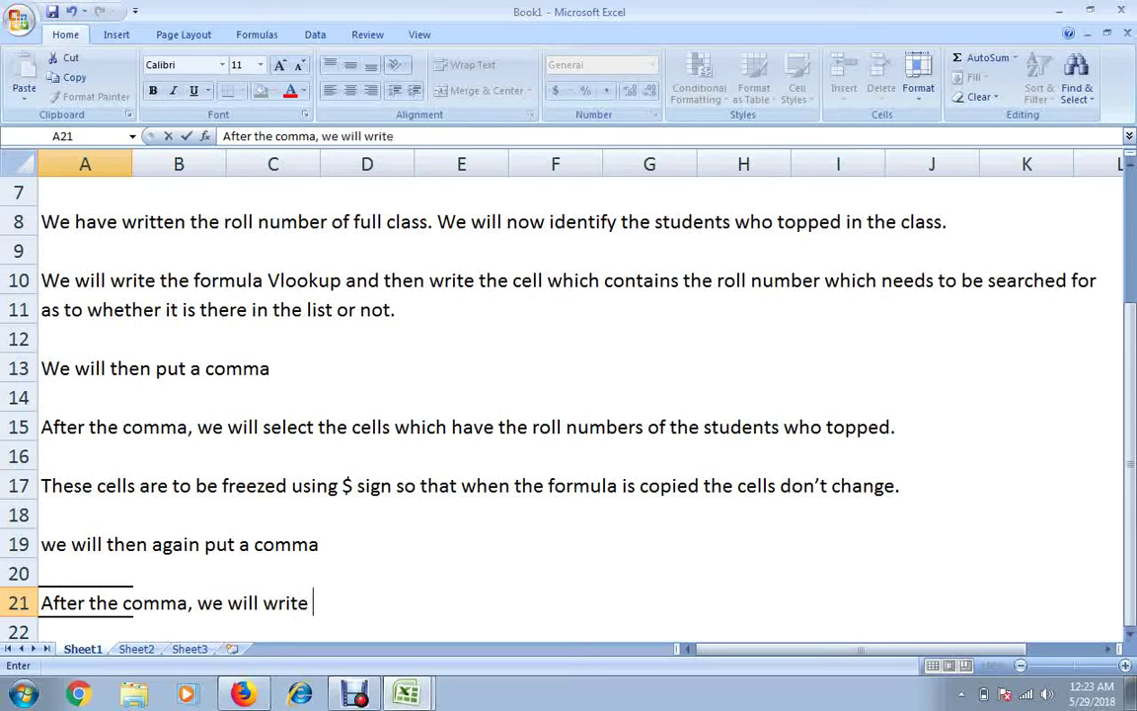
text("1")
text( foll)
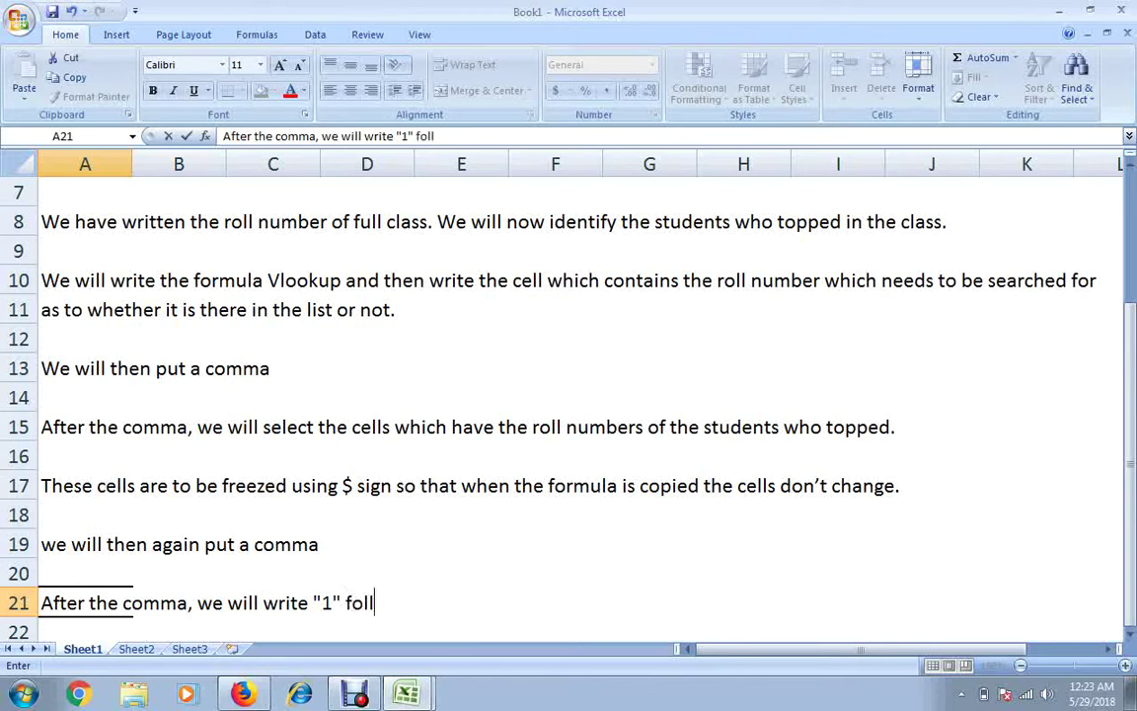
text(owed b)
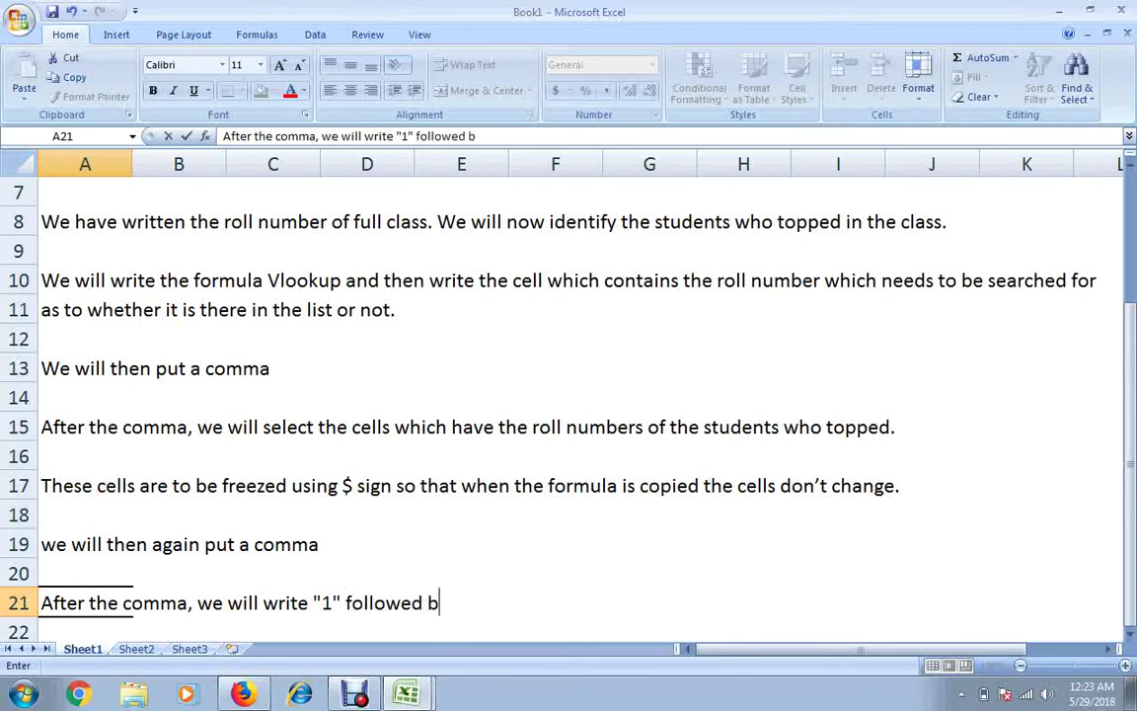
text(y a c)
text(omma )
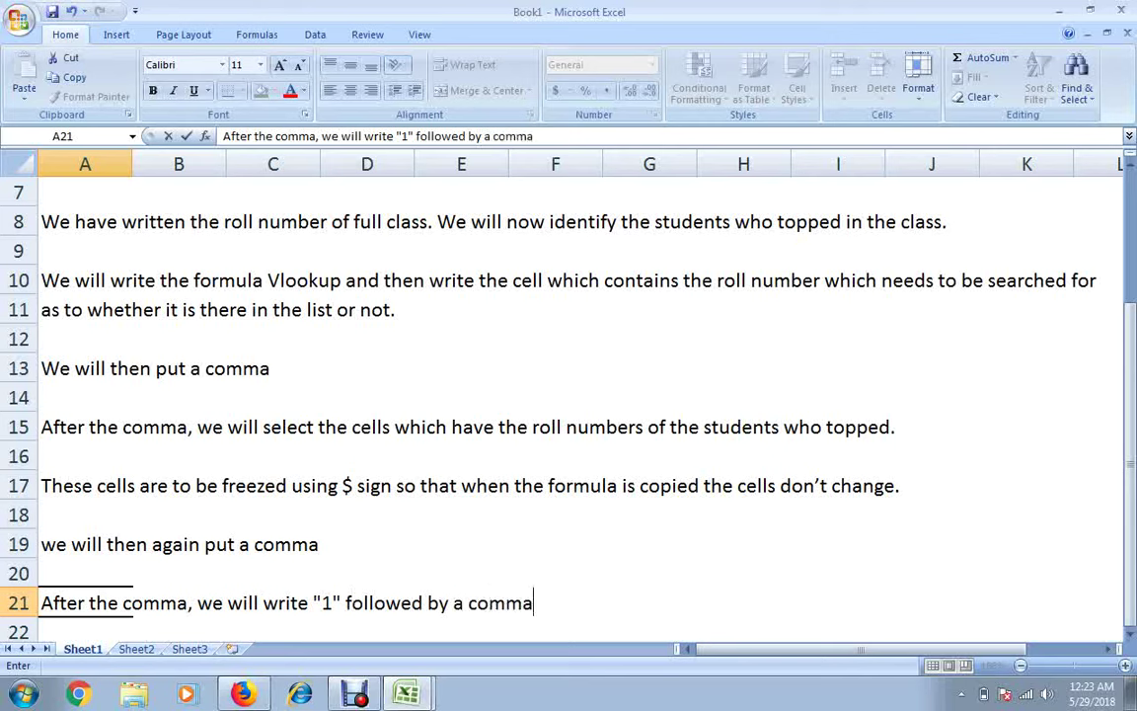
text(and")
text())
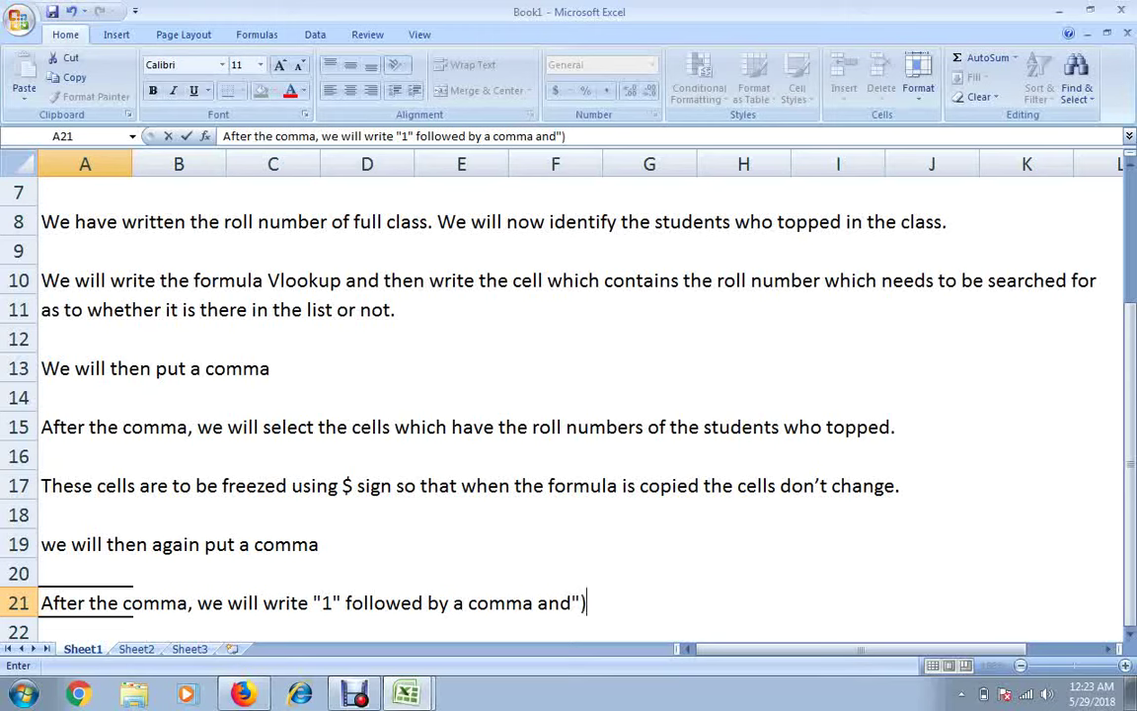
key(BackSpace)
text(0")
text(.)
key(Return)
- Reopen the A21 note to add a space before "0"
key(Up)
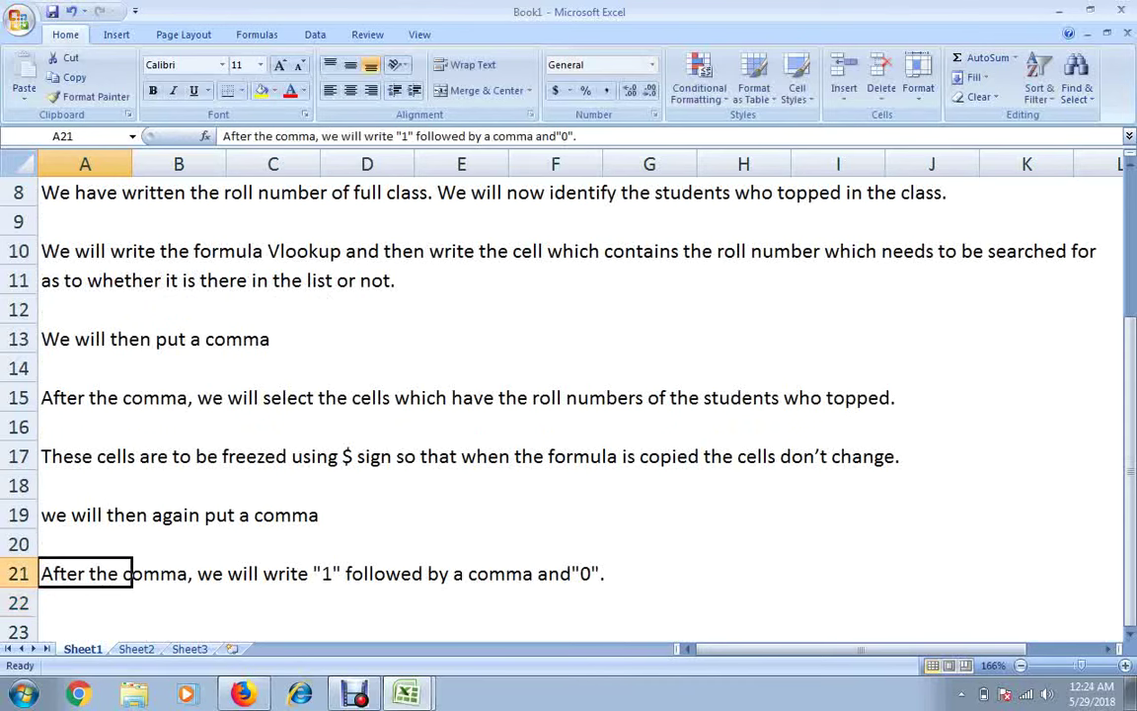
key(F2)
key(Left)
key(Left)
key(Left)
key(Left)
key(Return)
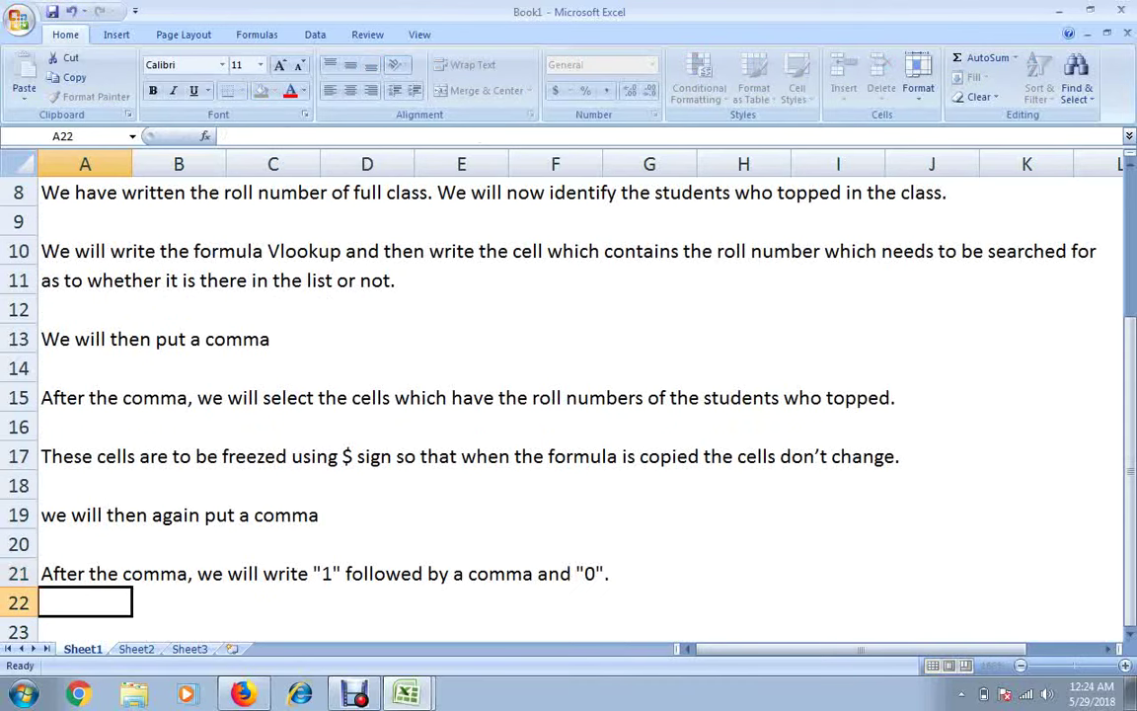
- Write in A23 that 1 means the column number of the table listing the toppers' roll numbers
key(Return)
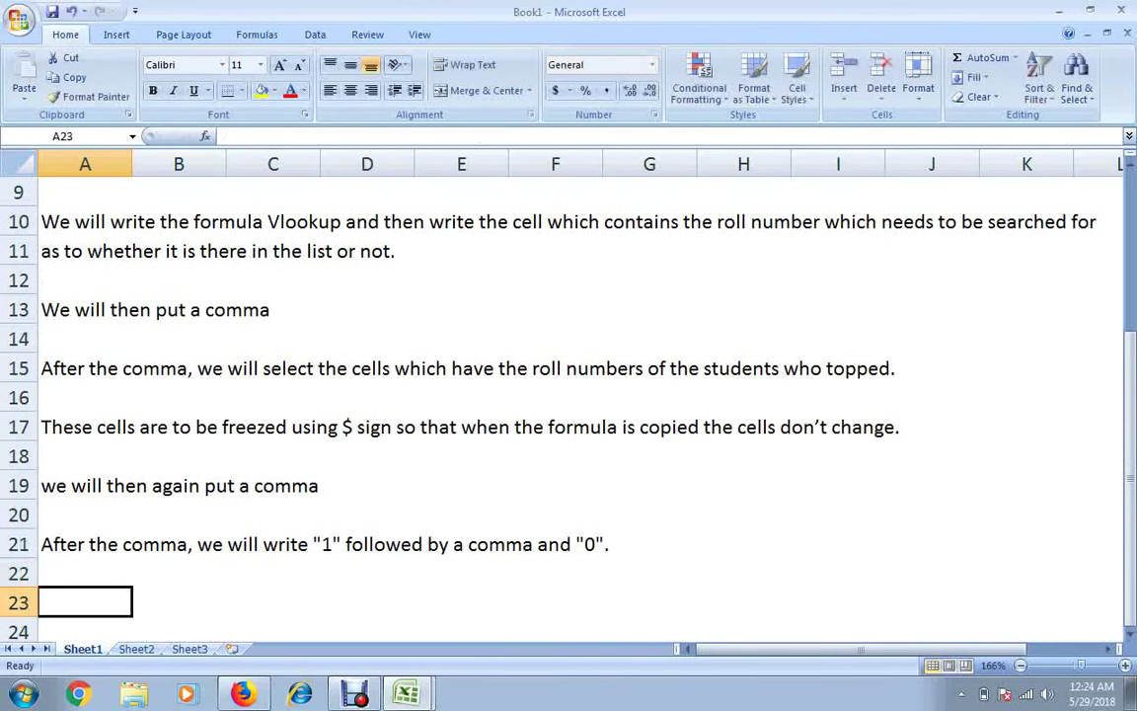
text(1)
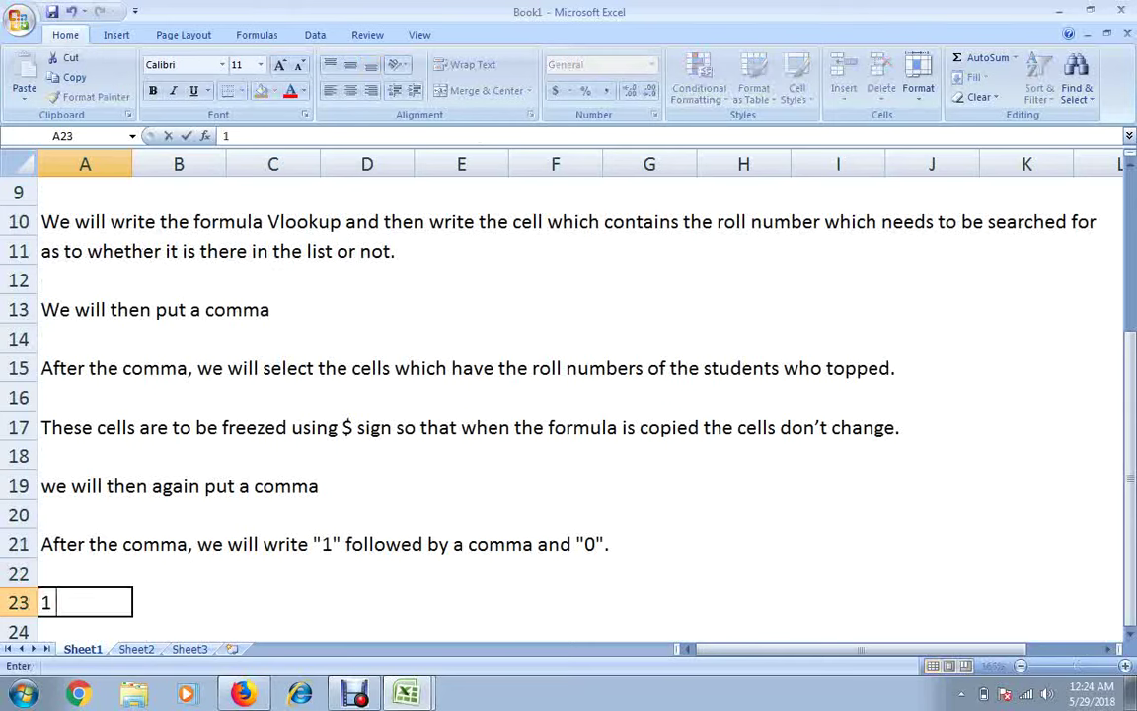
text( means the )
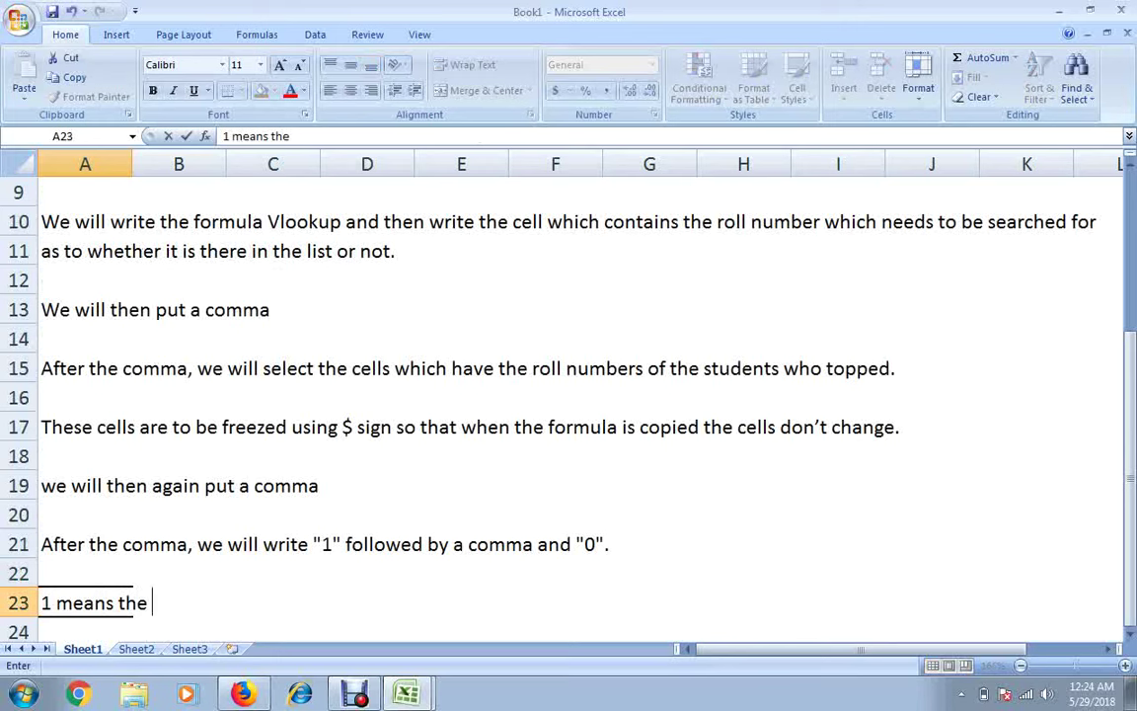
text(colu)
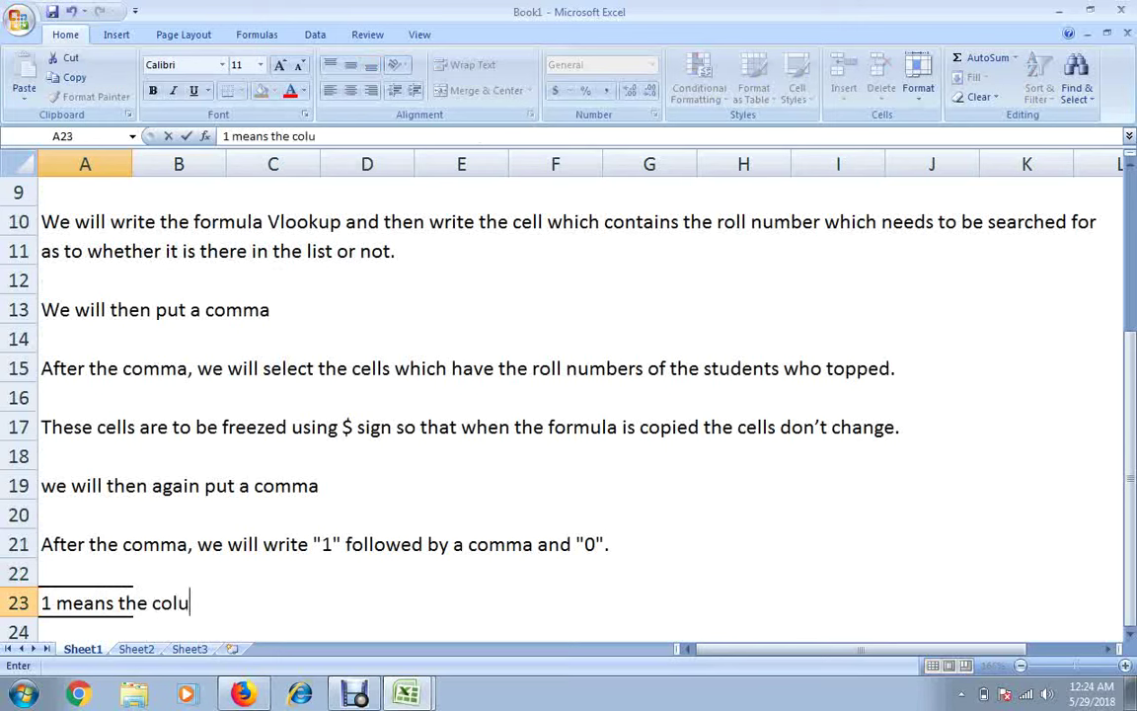
text(mn of)
key(BackSpace)
key(BackSpace)
text(number of the)
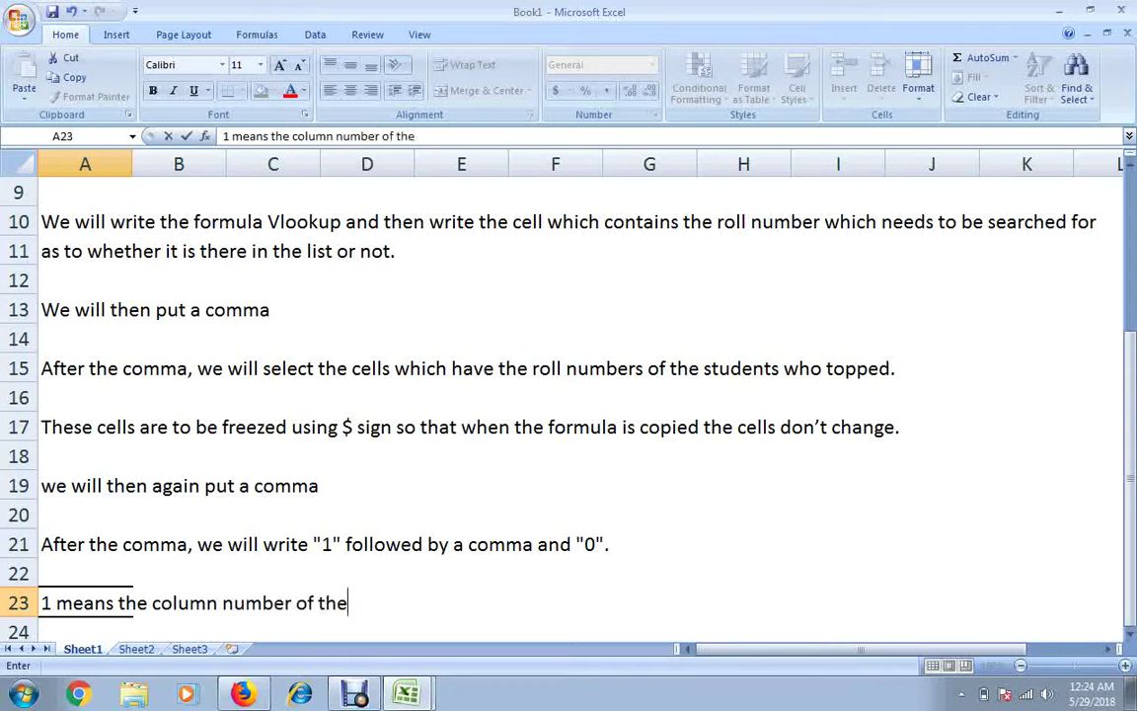
text( table )
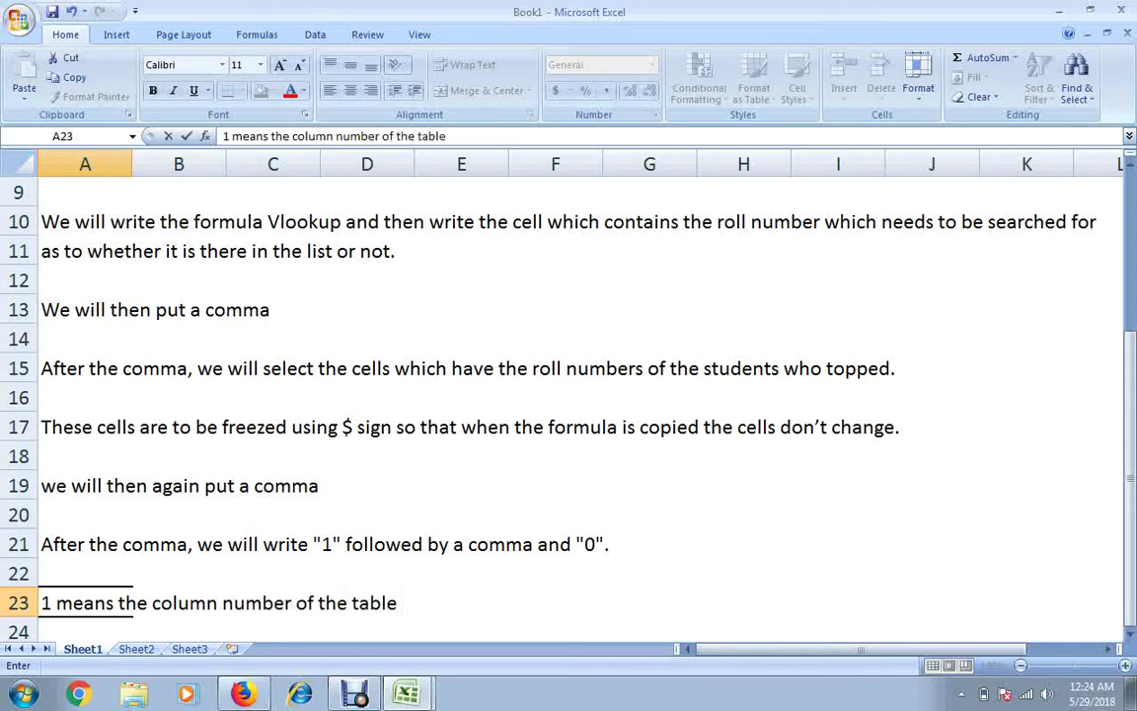
text(whet)
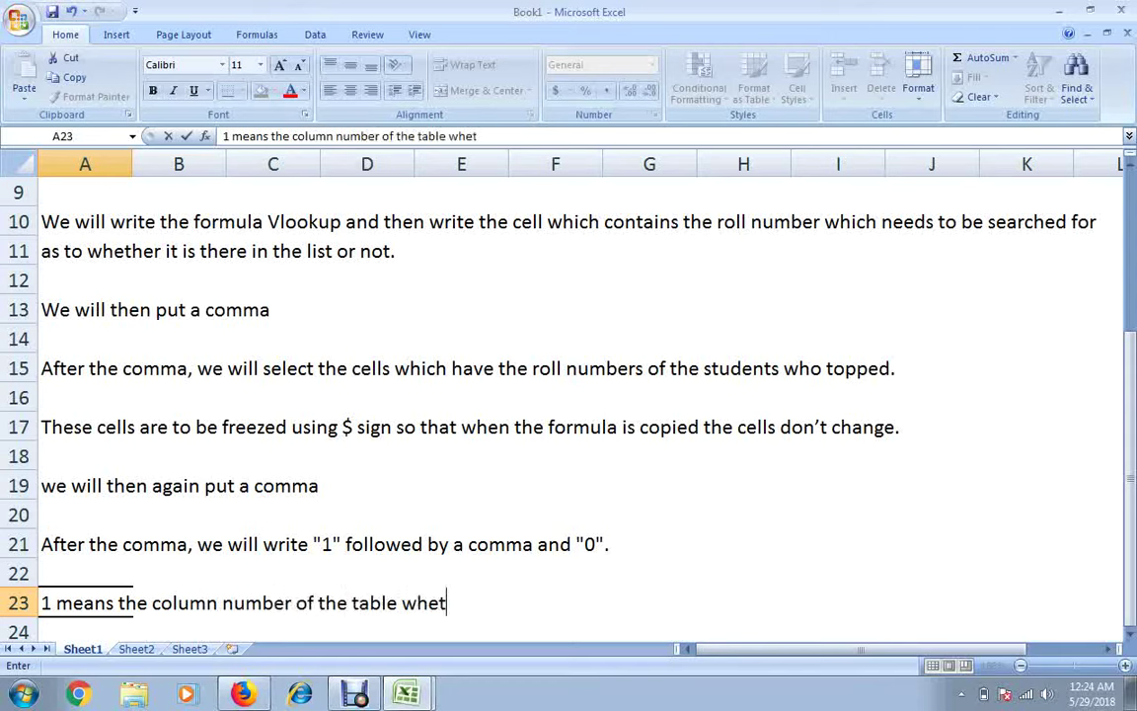
key(BackSpace)
text(re the )
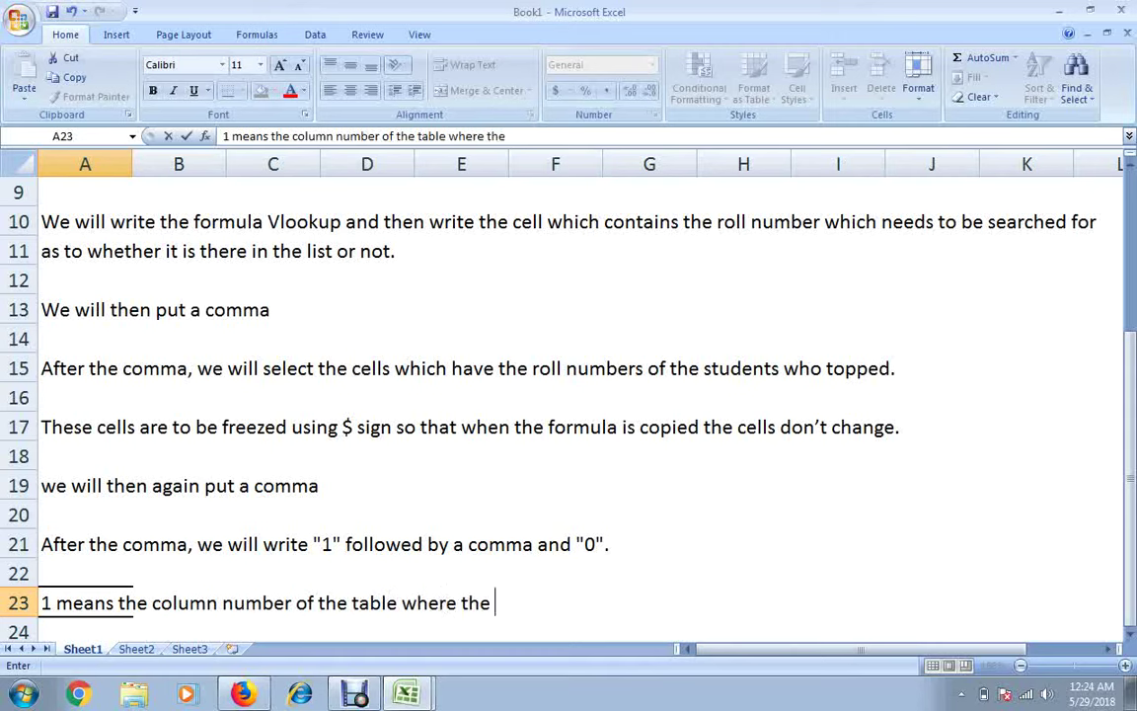
text(roll numbe)
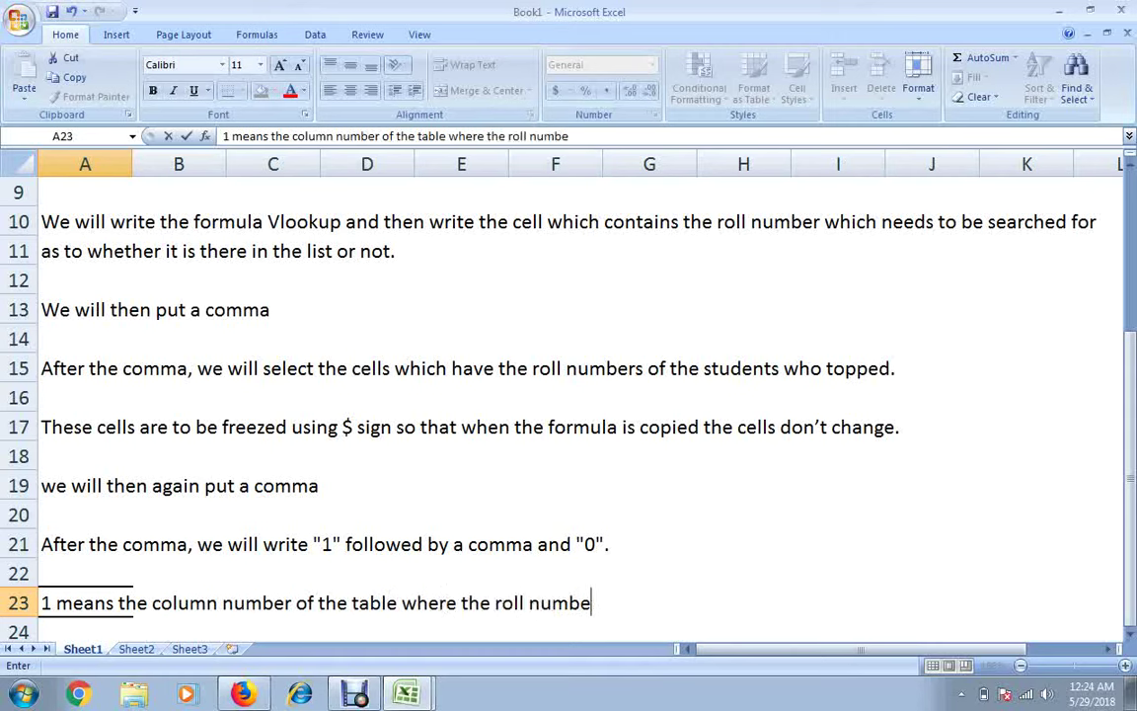
text(r of the st)
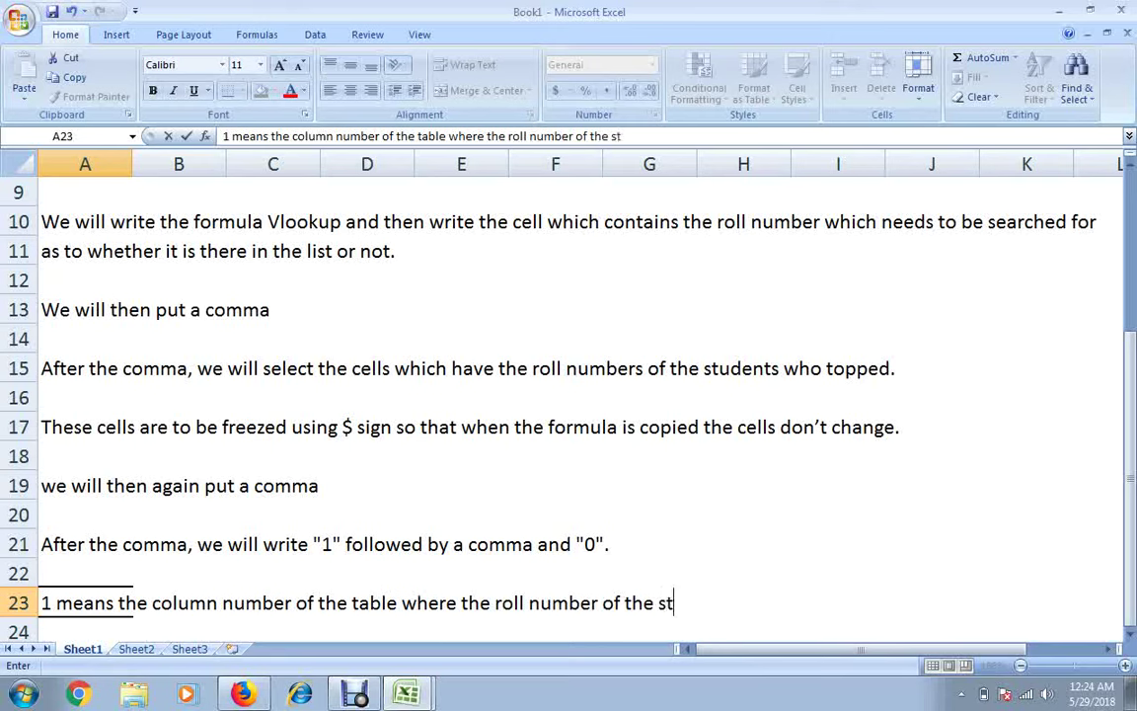
text(udents wh)
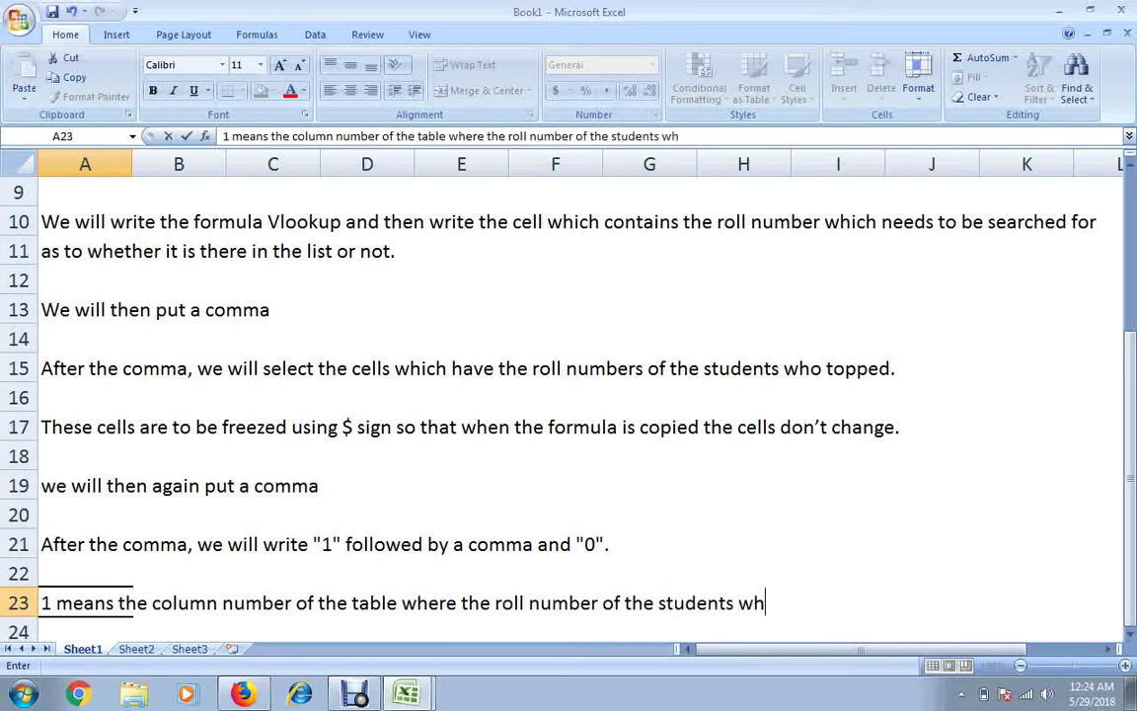
text(o toppe)
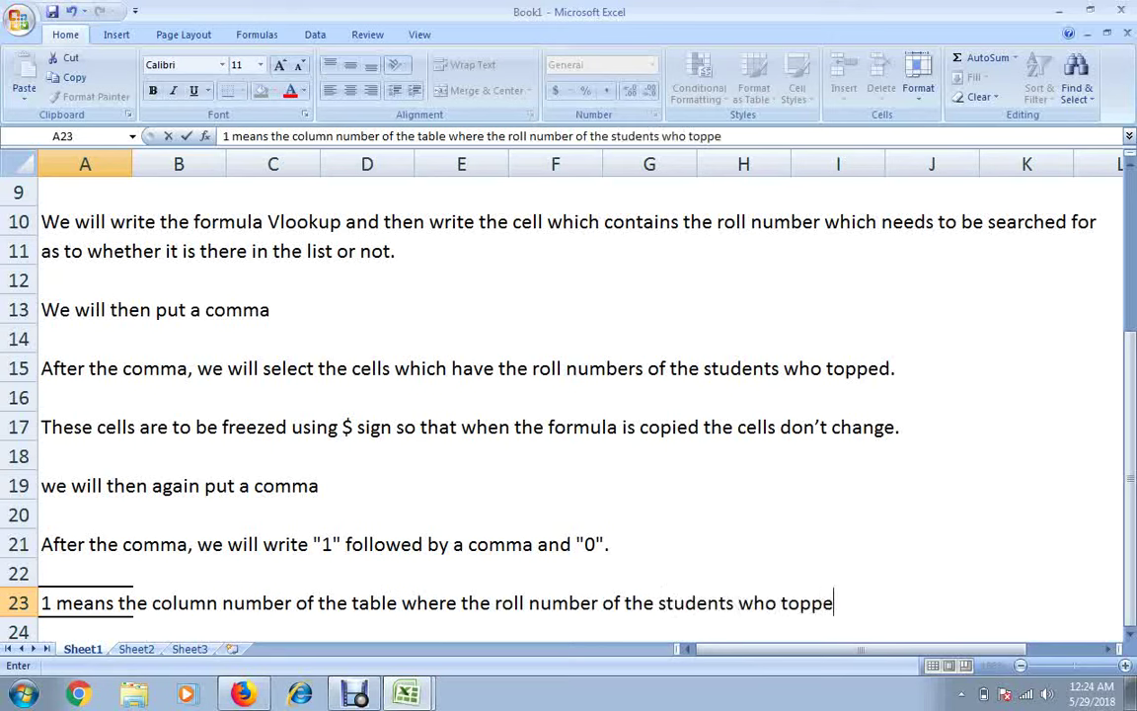
text(d are menti)
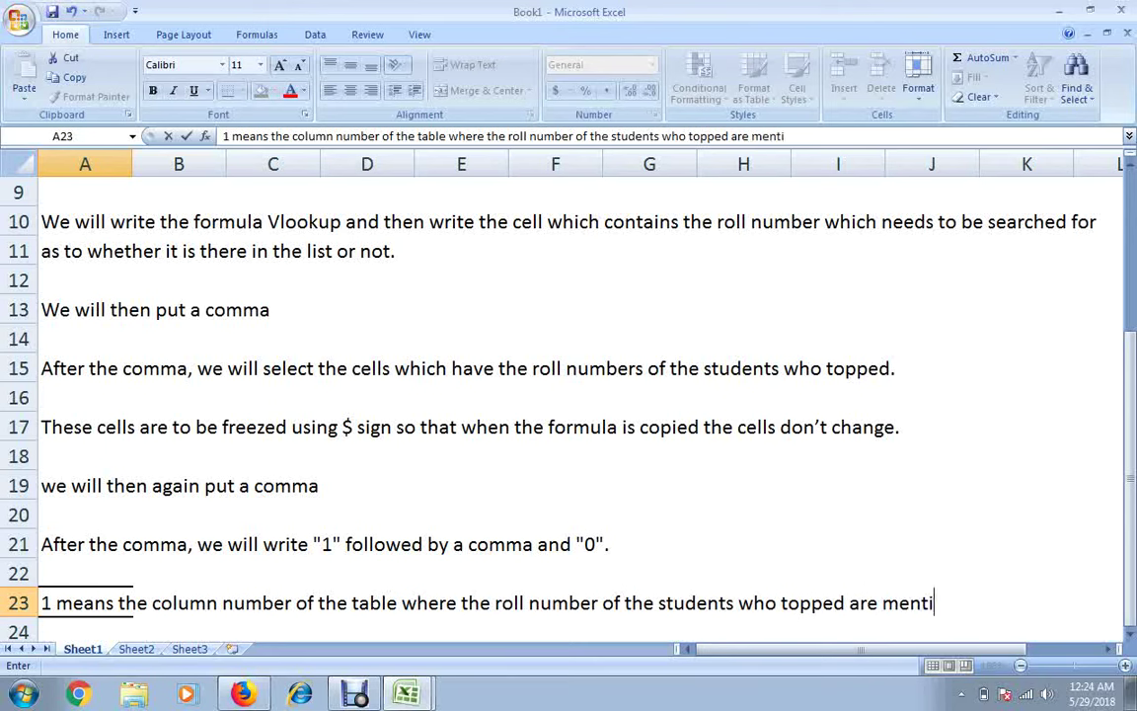
text(oned)
key(Return)
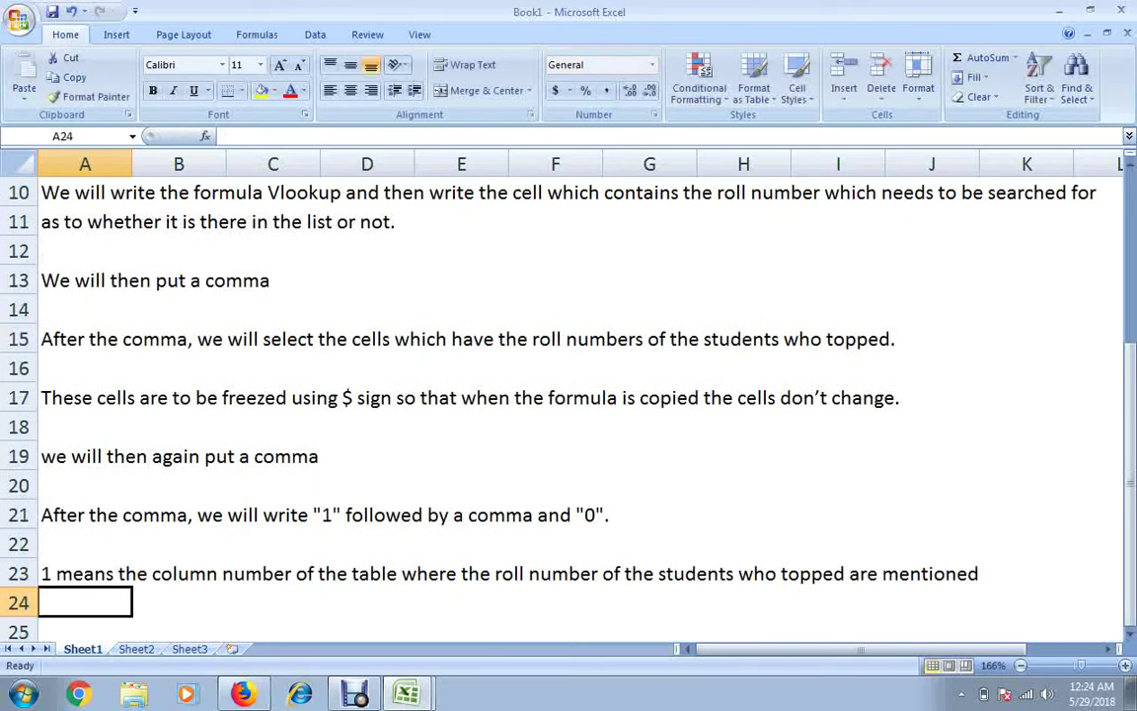
key(Return)
key(Up)
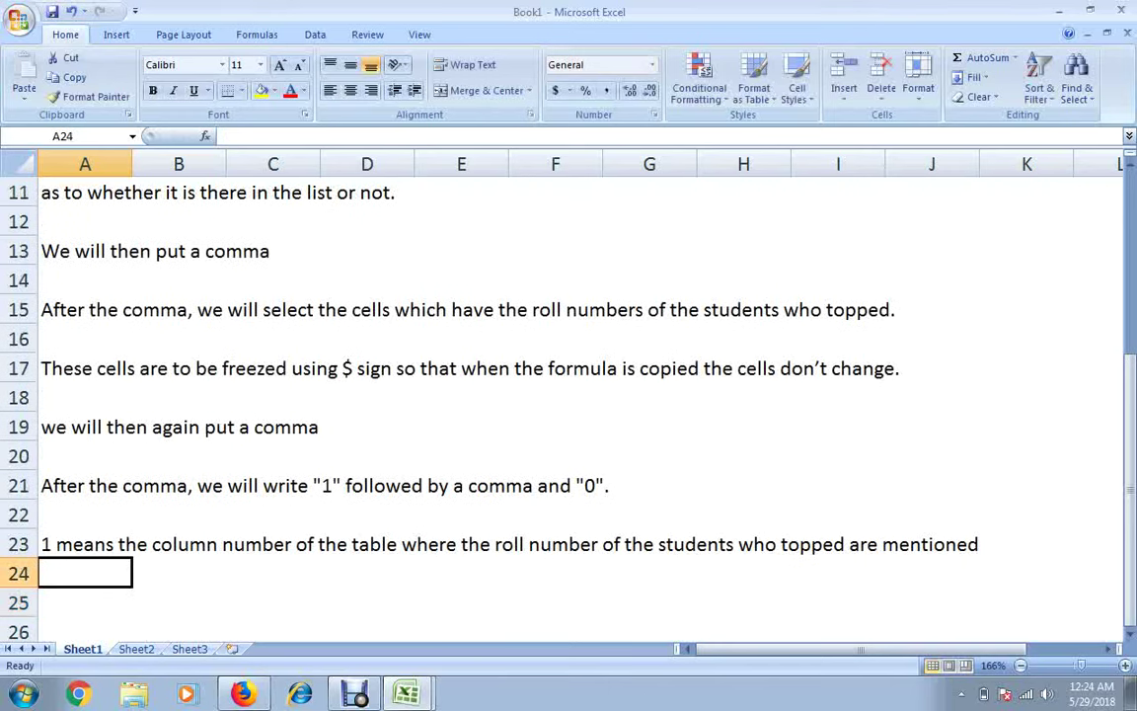
key(Up)
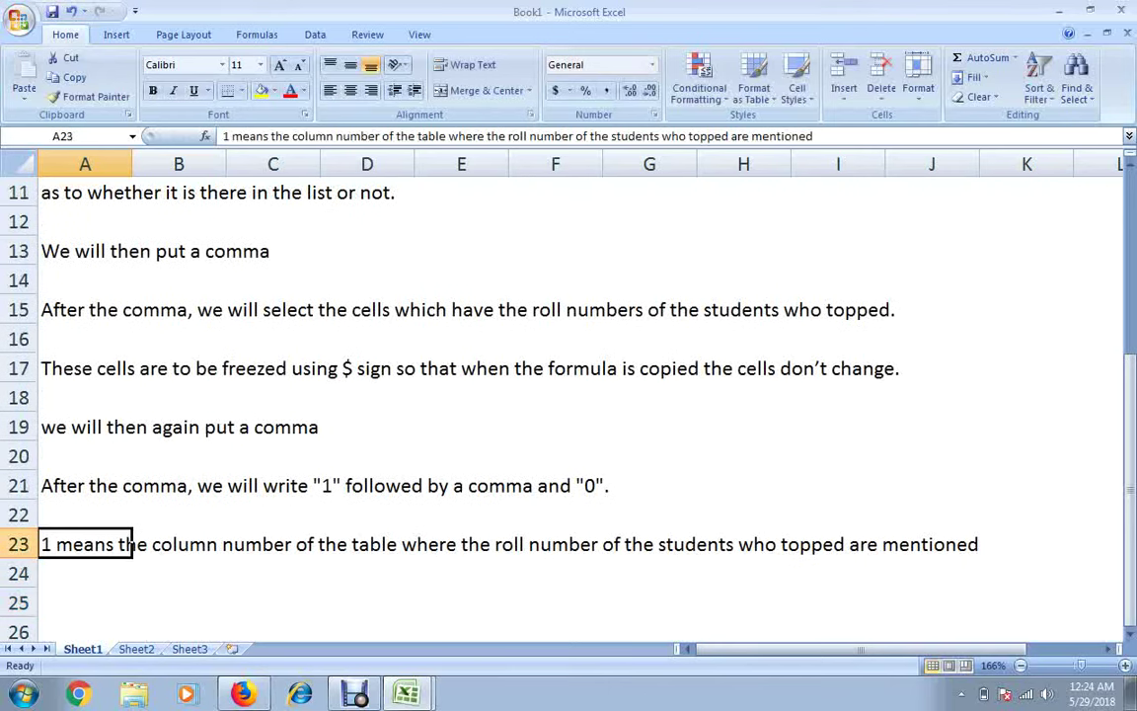
- In Book2 Sheet2, inspect B4's =VLOOKUP(A4,Sheet1!$A$5:$A$7,1,0) formula without changing it
key(alt+Tab)
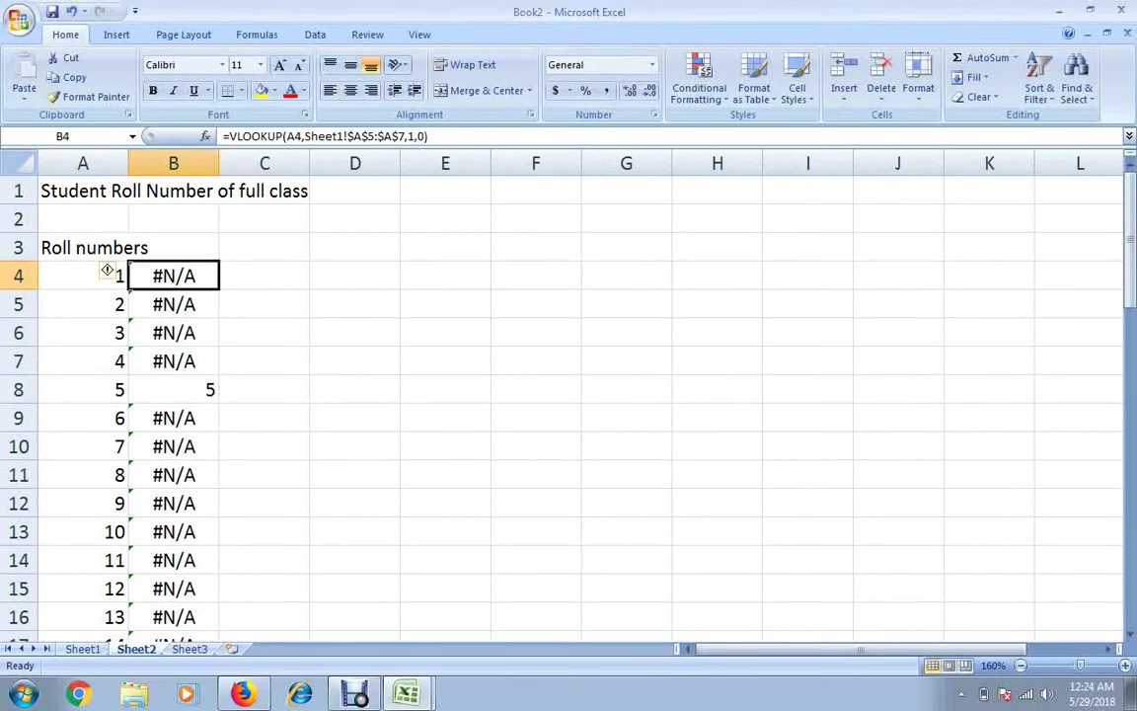
key(F2)
double_click(423, 275)
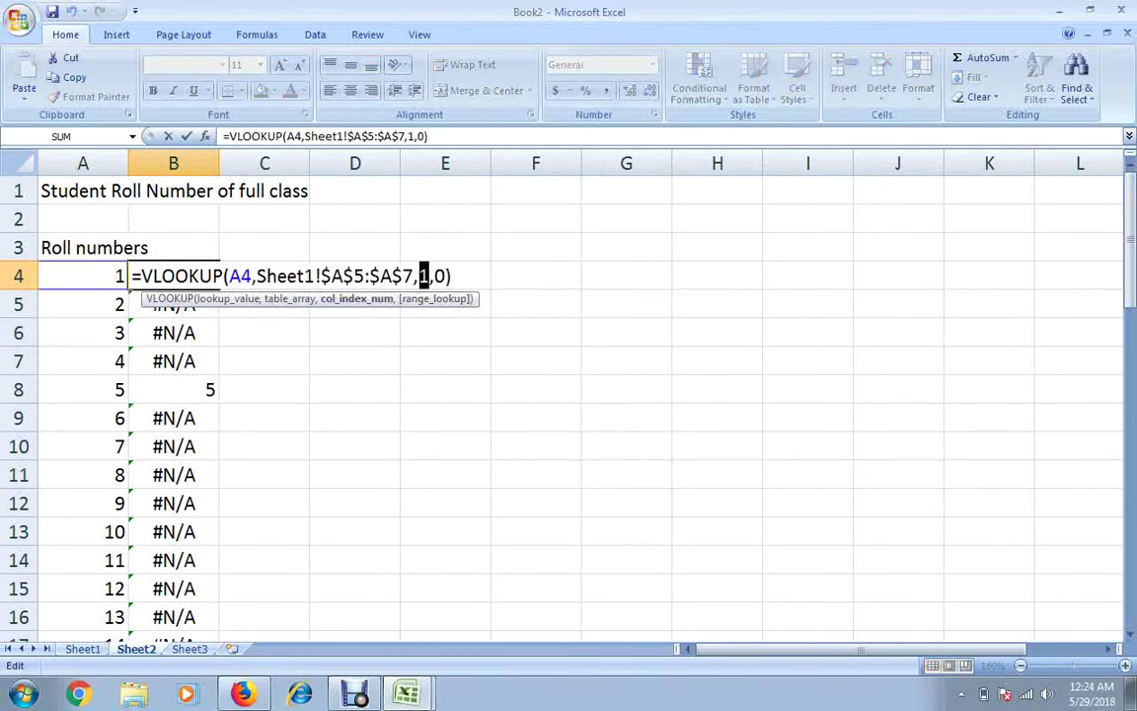
key(Return)
key(Up)
- Check the toppers' roll numbers in Sheet1 A5:A7, then review B4's formula on Sheet2 again
key(ctrl+Page_Up)
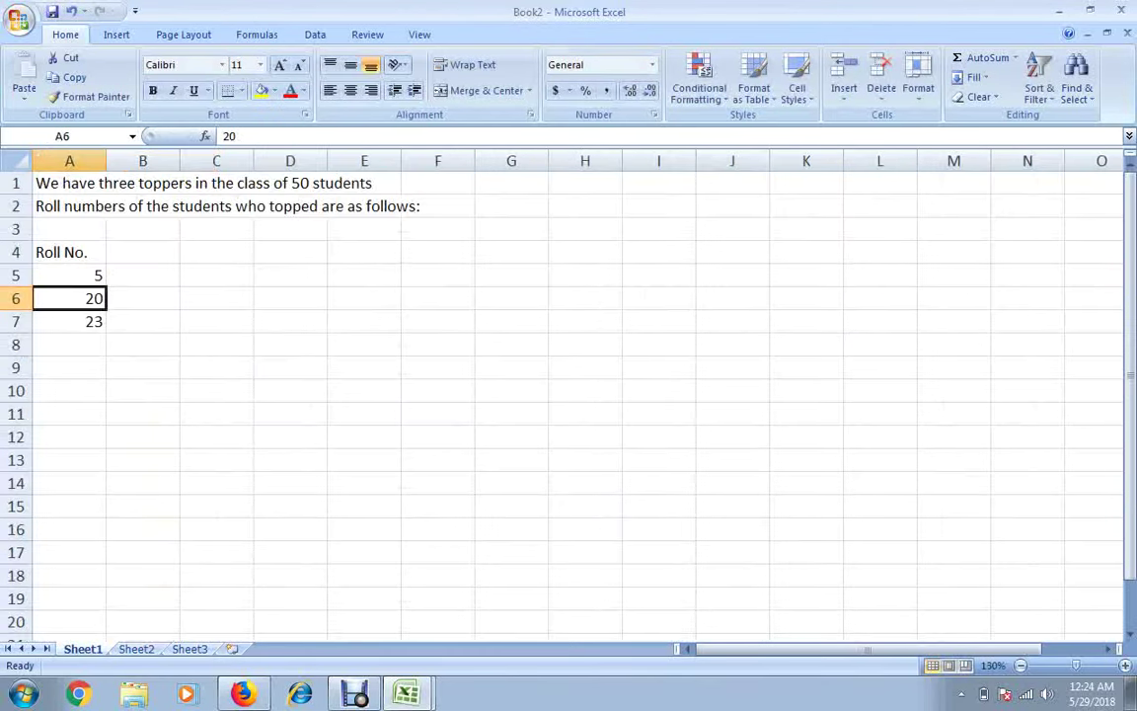
key(Up)
key(shift+Down)
key(shift+Down)
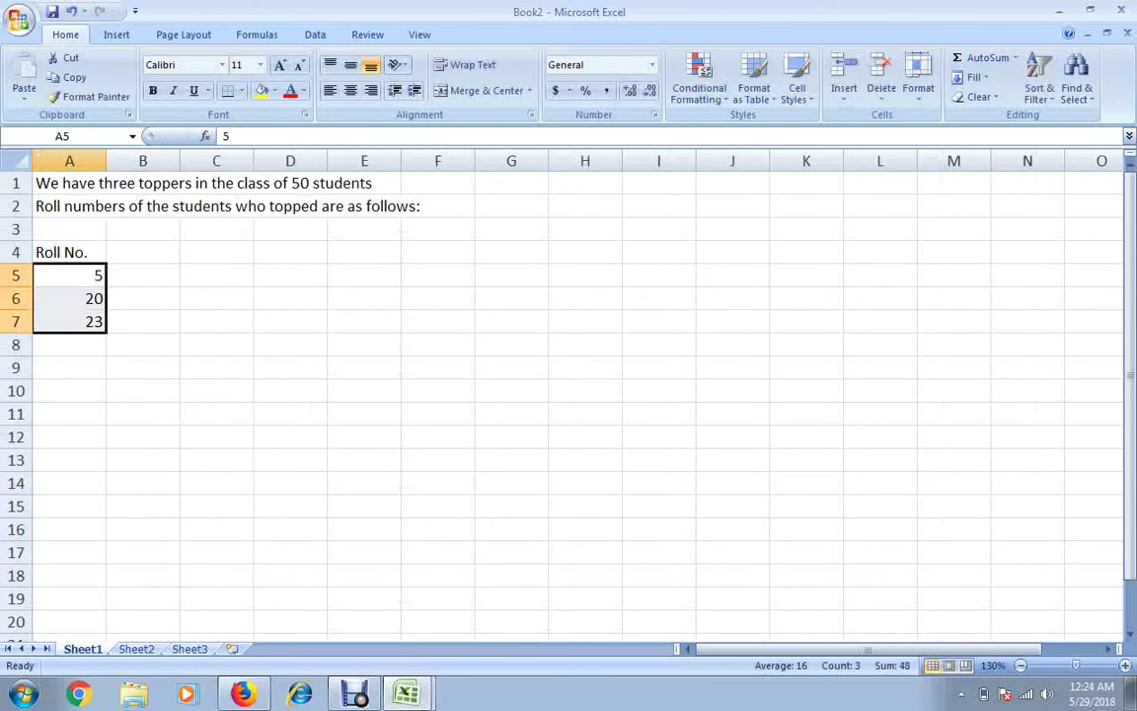
key(ctrl+Page_Down)
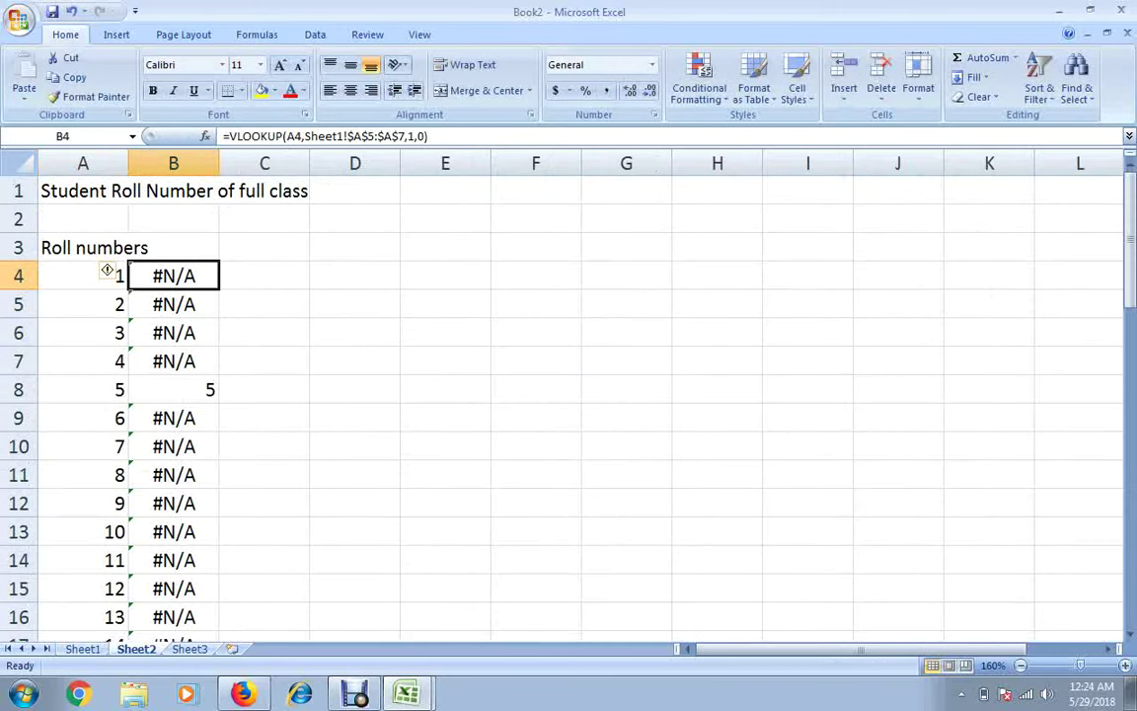
key(F2)
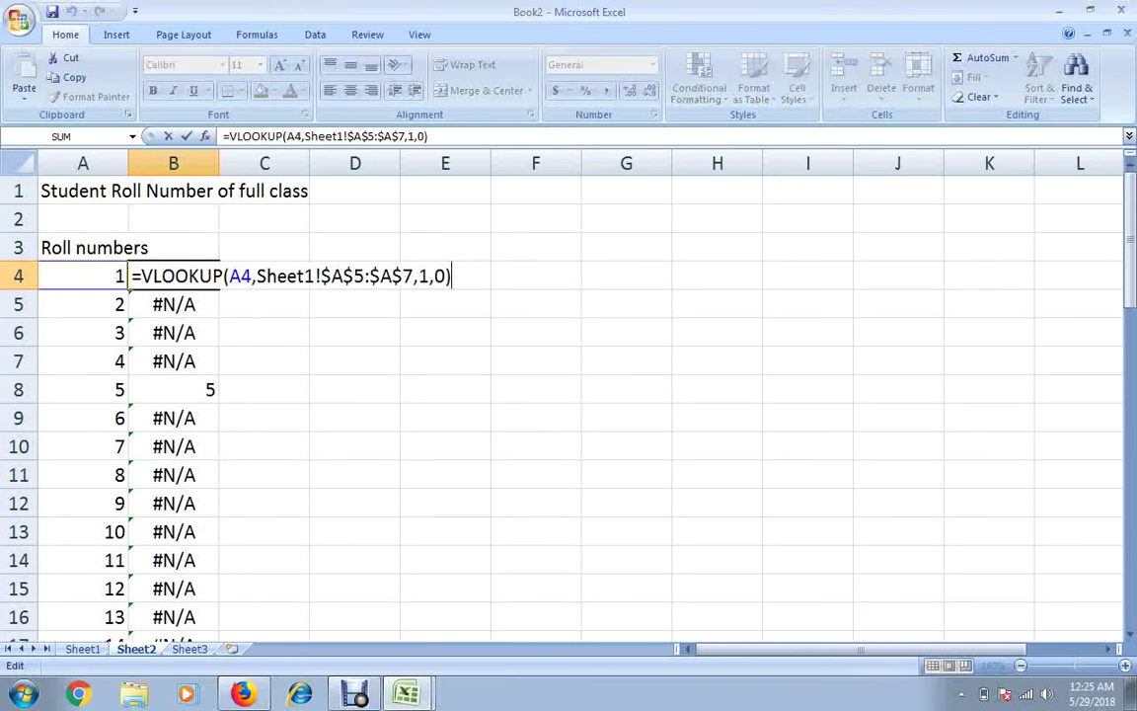
- Commit the VLOOKUP formula in B4, check its result, and switch to the Book1 workbook
key(Return)
key(Up)
key(alt+Tab)
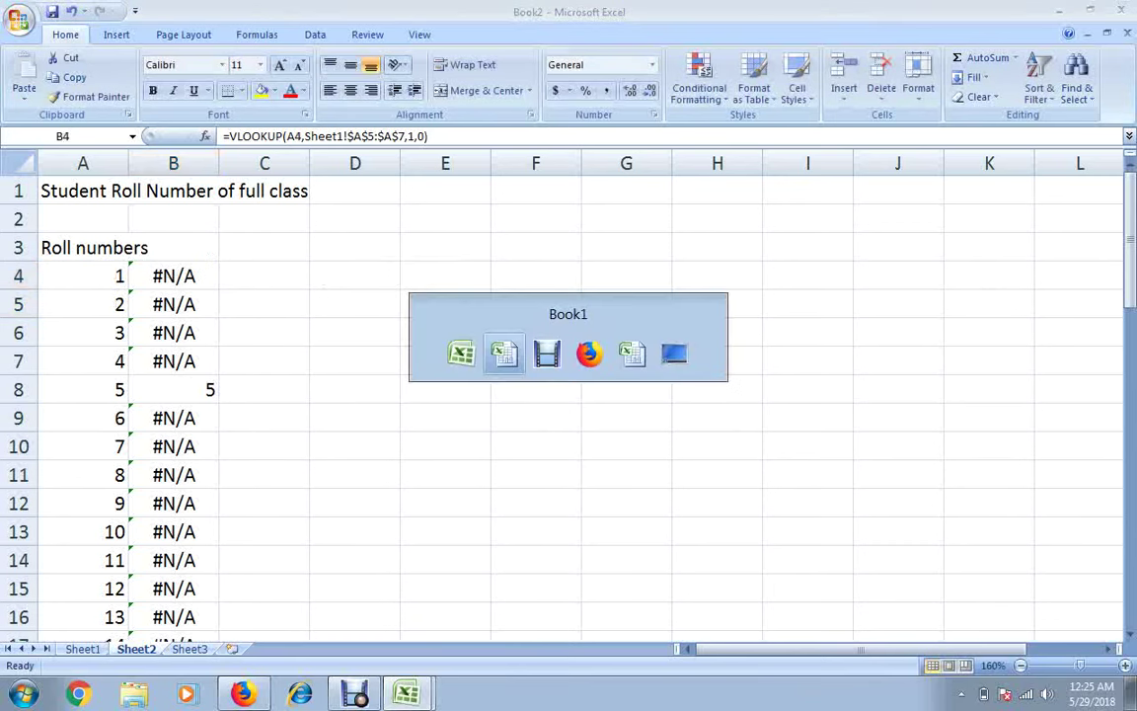
- In A25, enter 'Thus, when we copied and pasted this formula it worked saying that Roll Number 5 was amongst the toppers.'
click(85, 602)
text(Th)
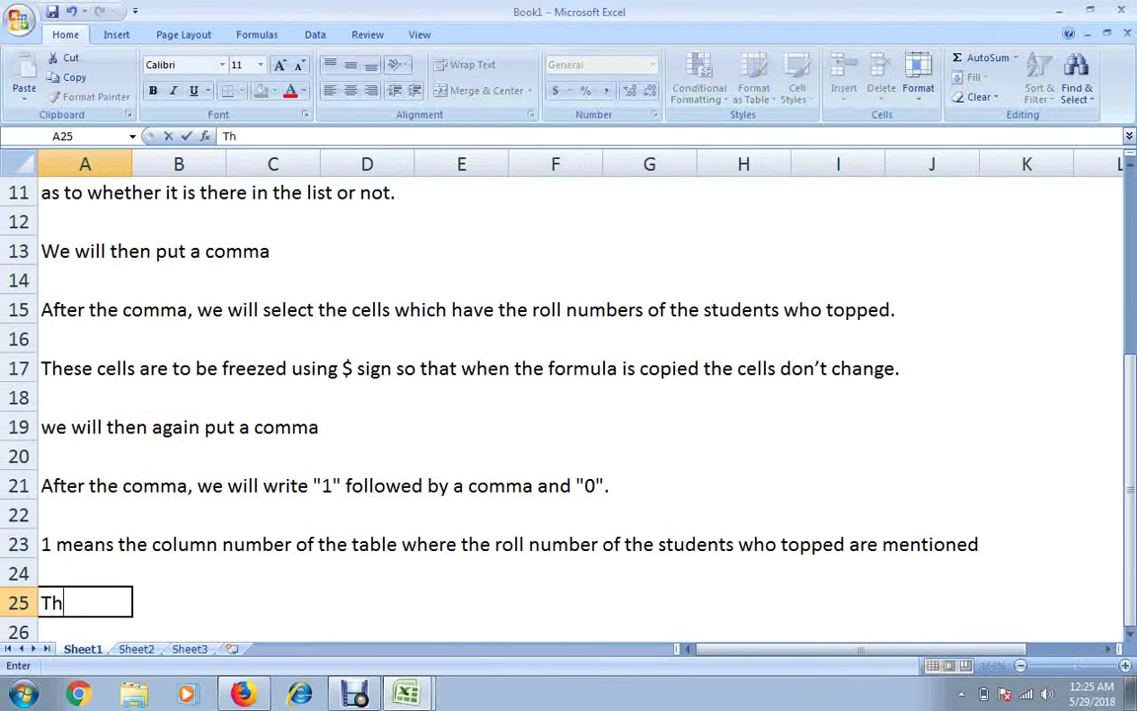
text(us, we)
key(BackSpace)
text(hen we cop)
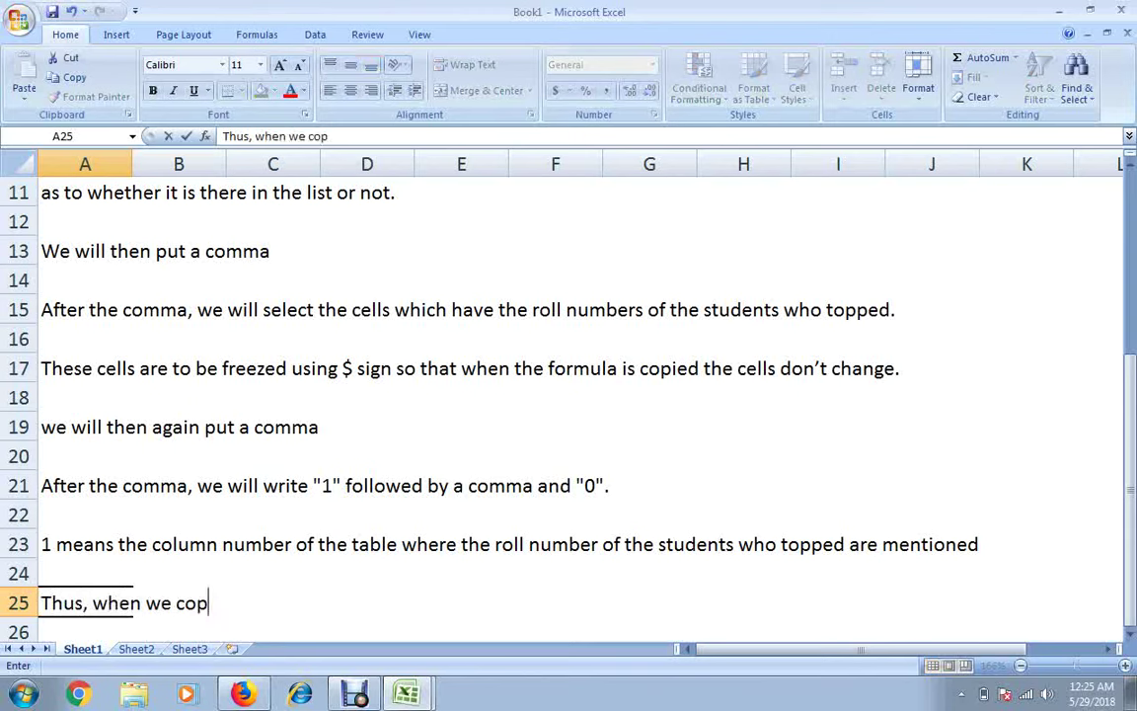
text(ied and p)
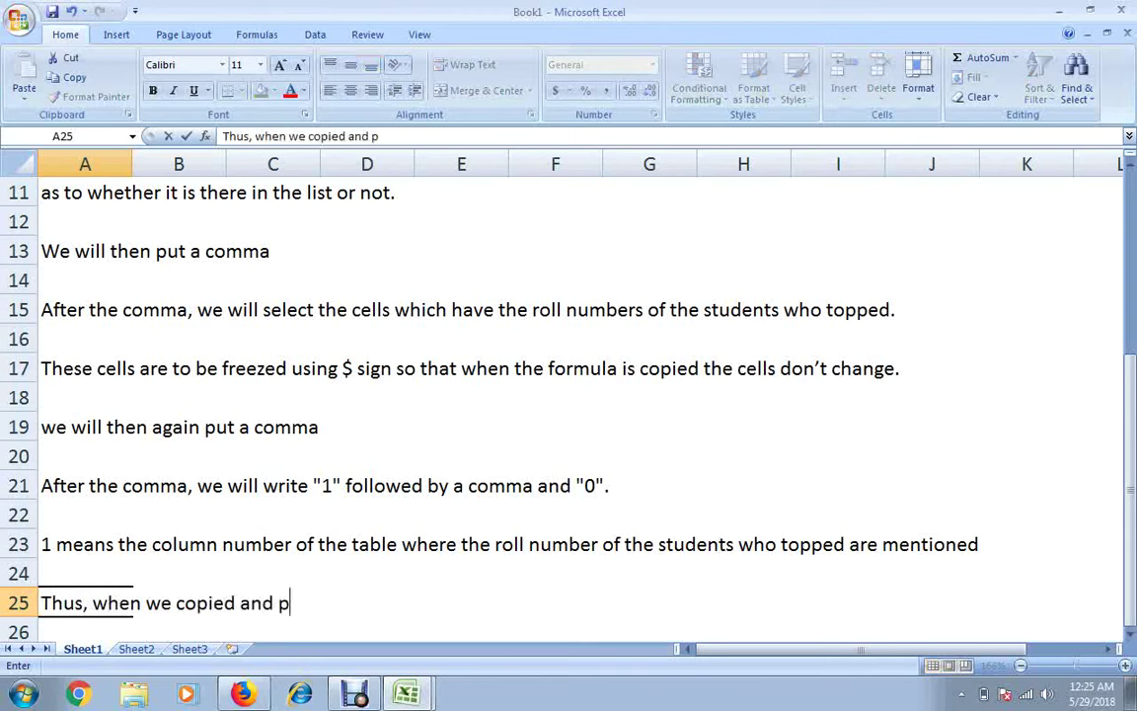
text(asted th)
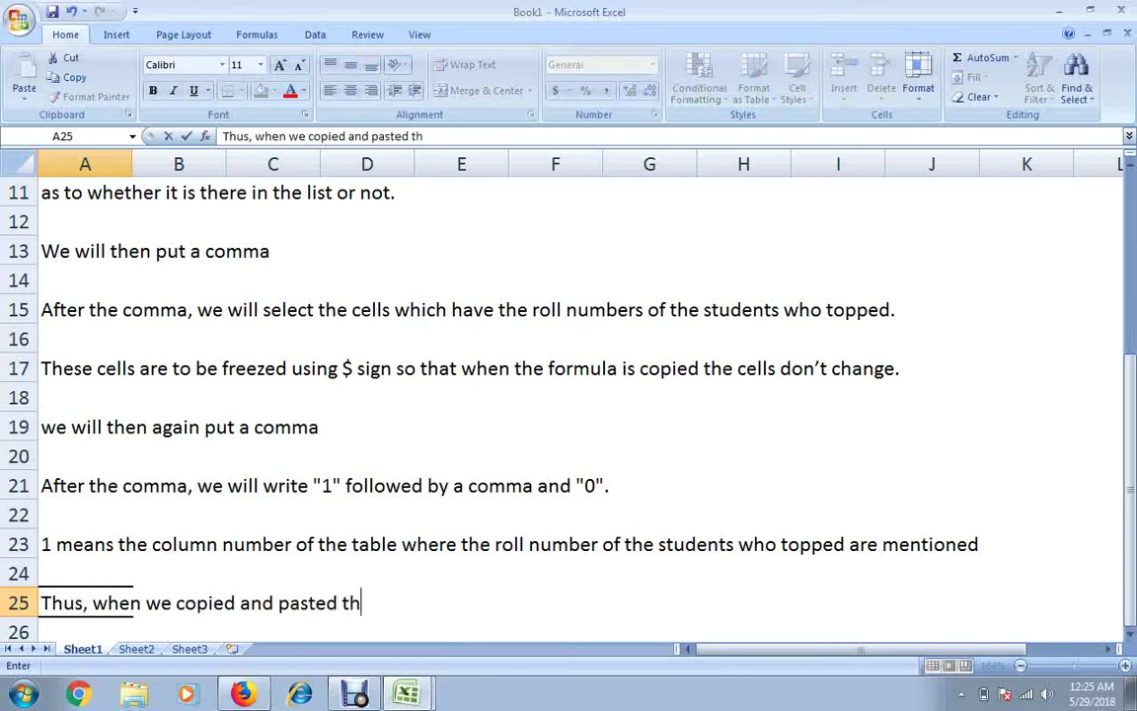
text(is formul)
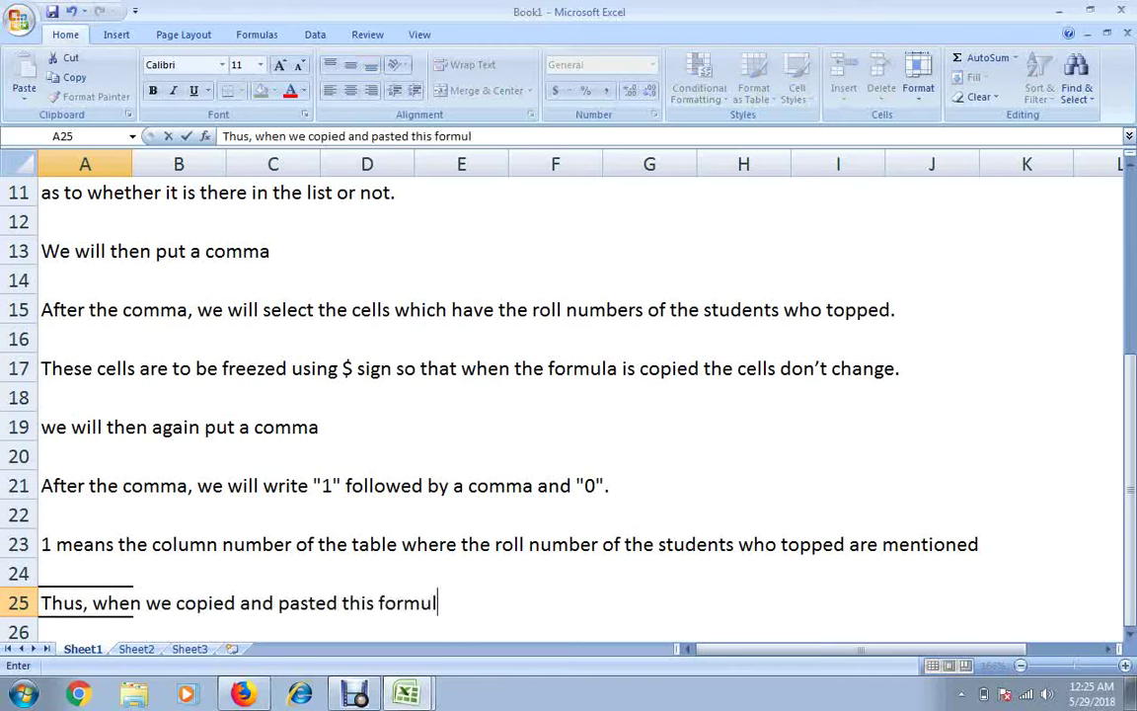
text(a it wor)
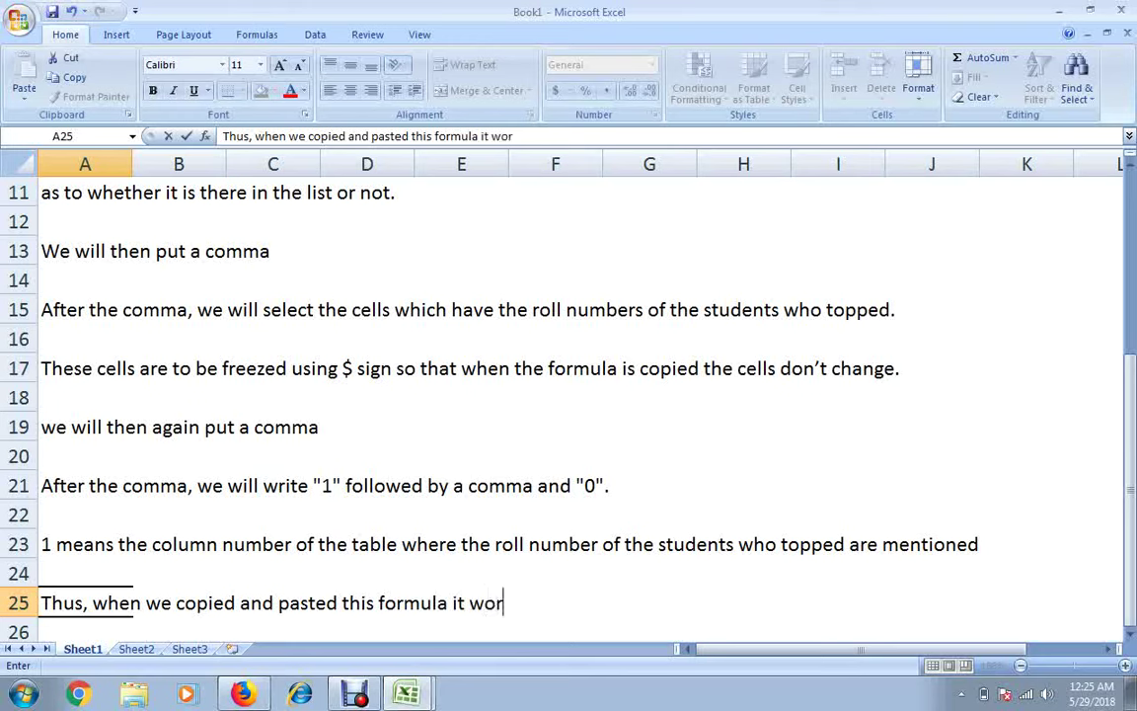
text(de)
key(BackSpace)
key(BackSpace)
text(ked )
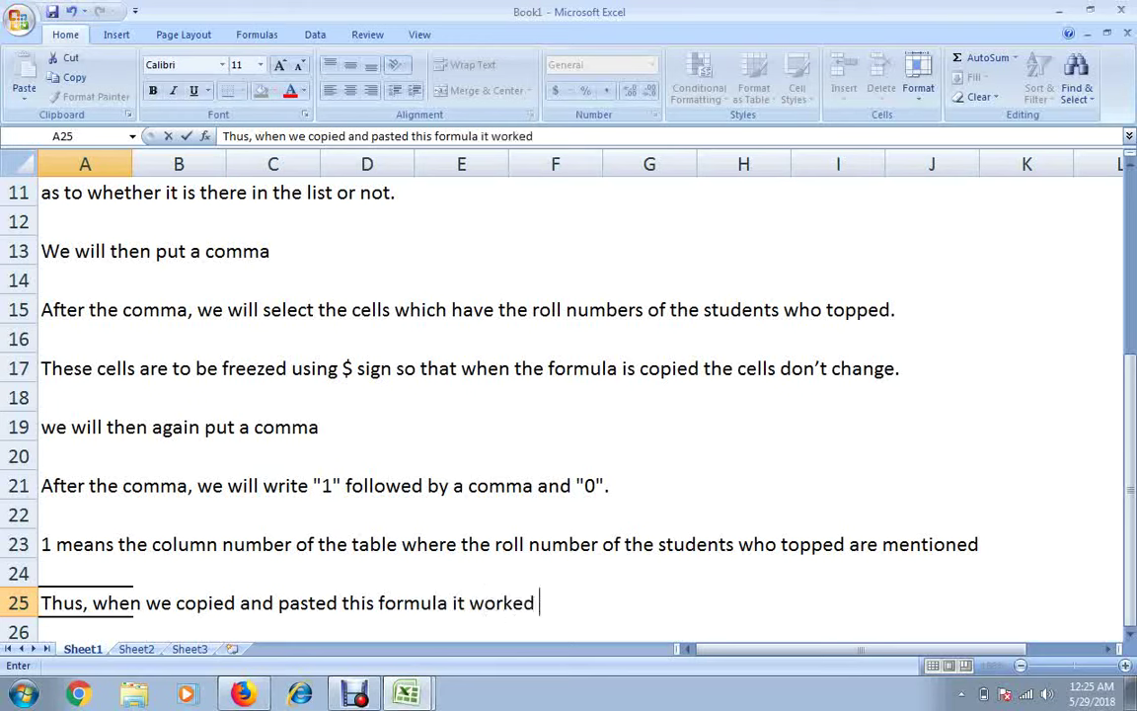
text(saying)
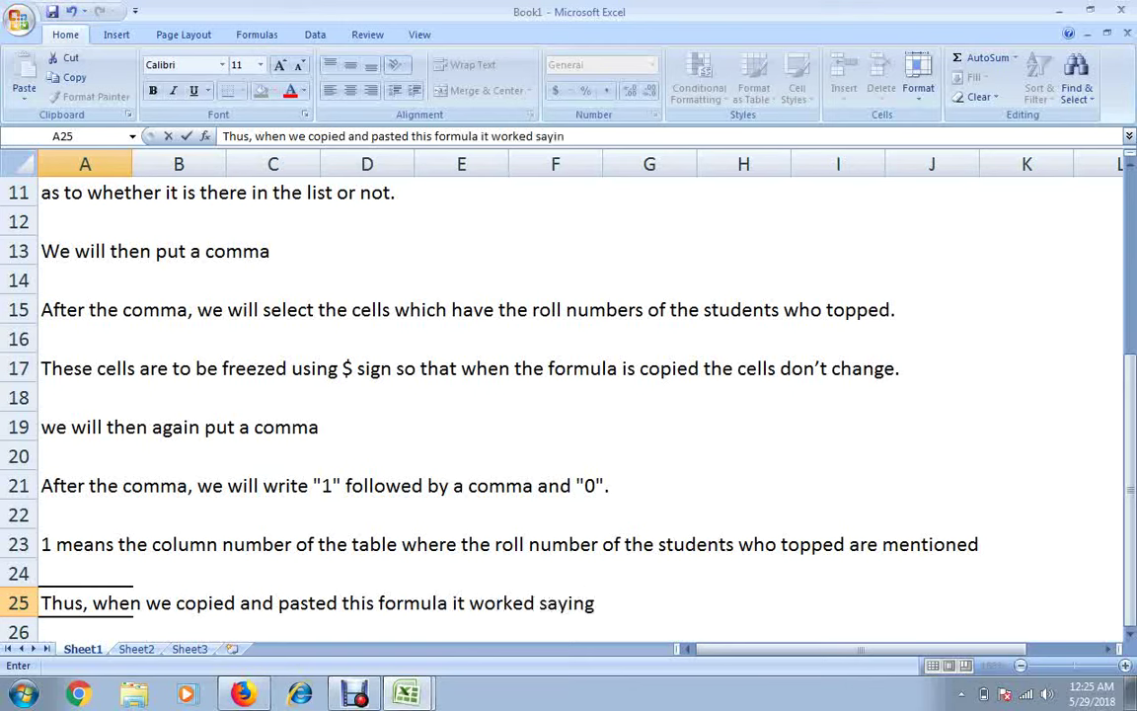
text(t)
key(BackSpace)
text(at )
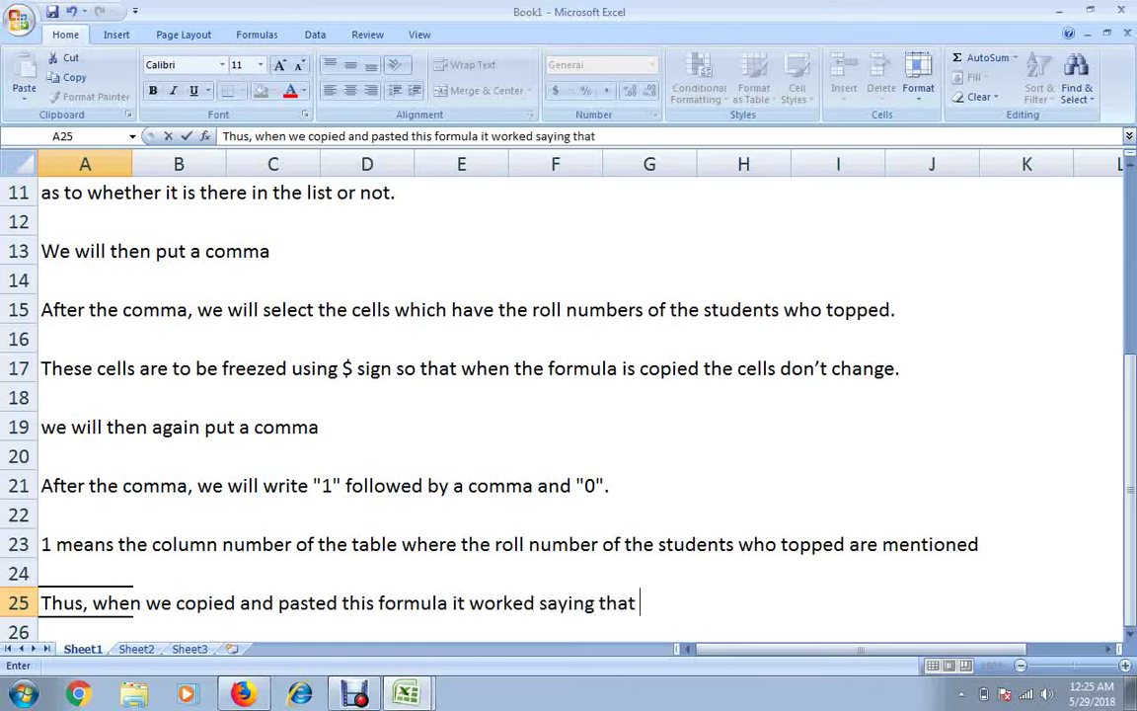
text(Roll)
text( Number )
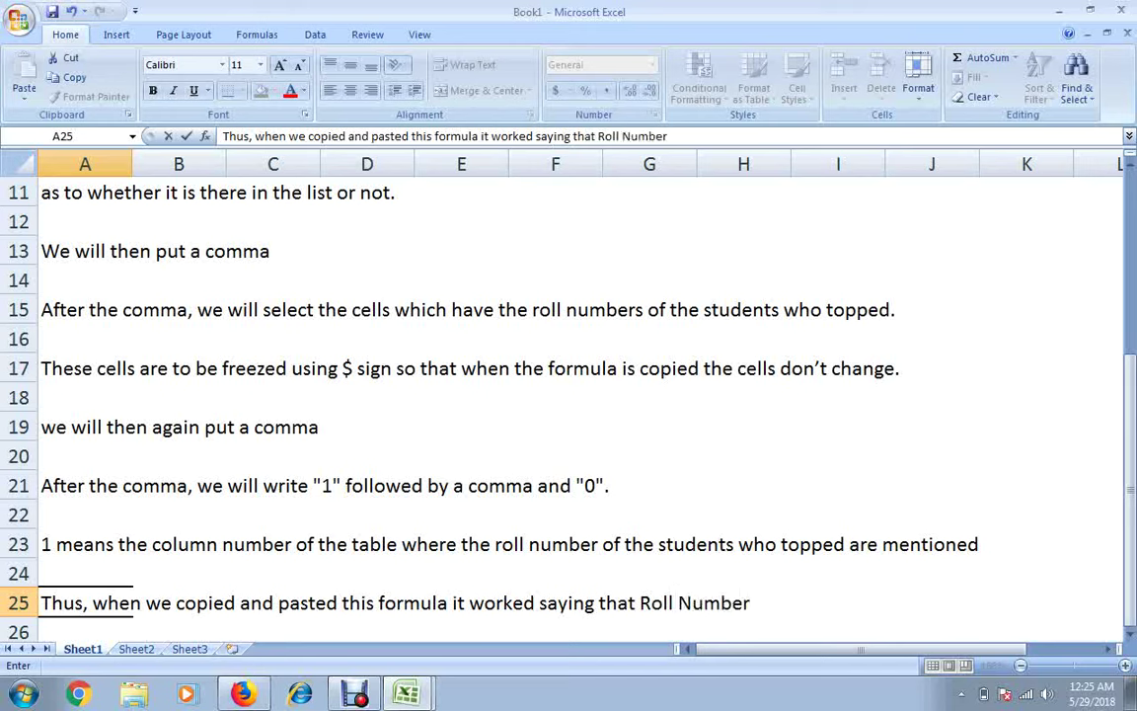
text(5 wasam)
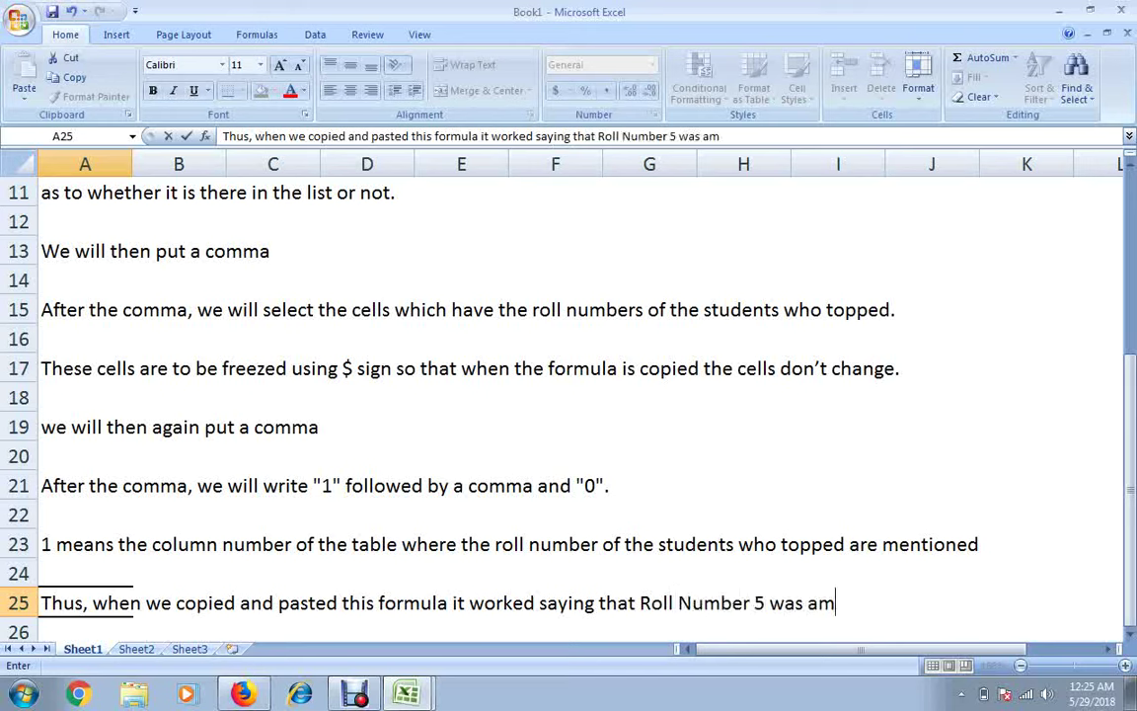
text(ongst the t)
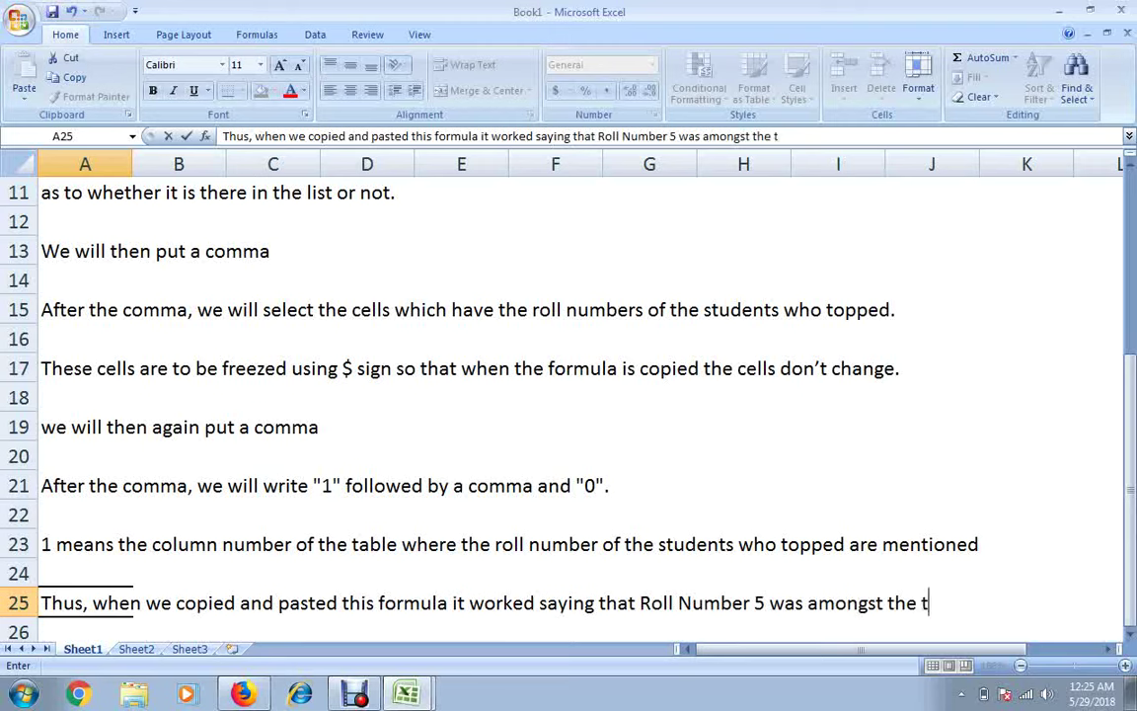
text(i)
text(oppe)
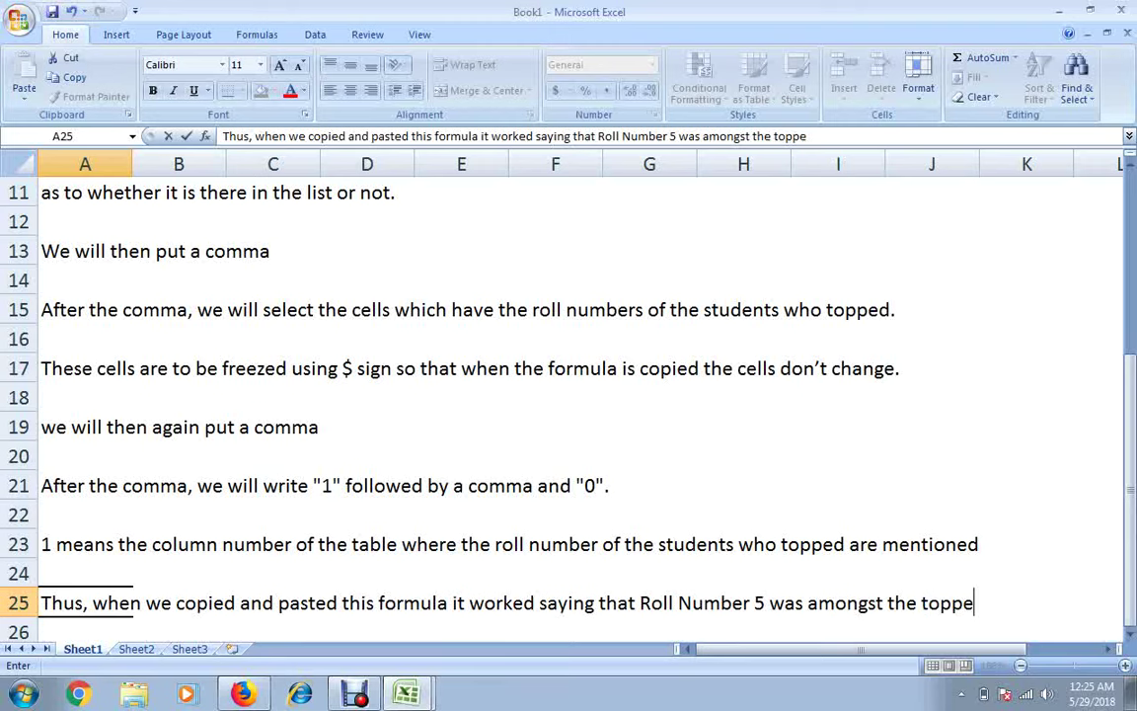
text(rs.)
key(Return)
key(Return)
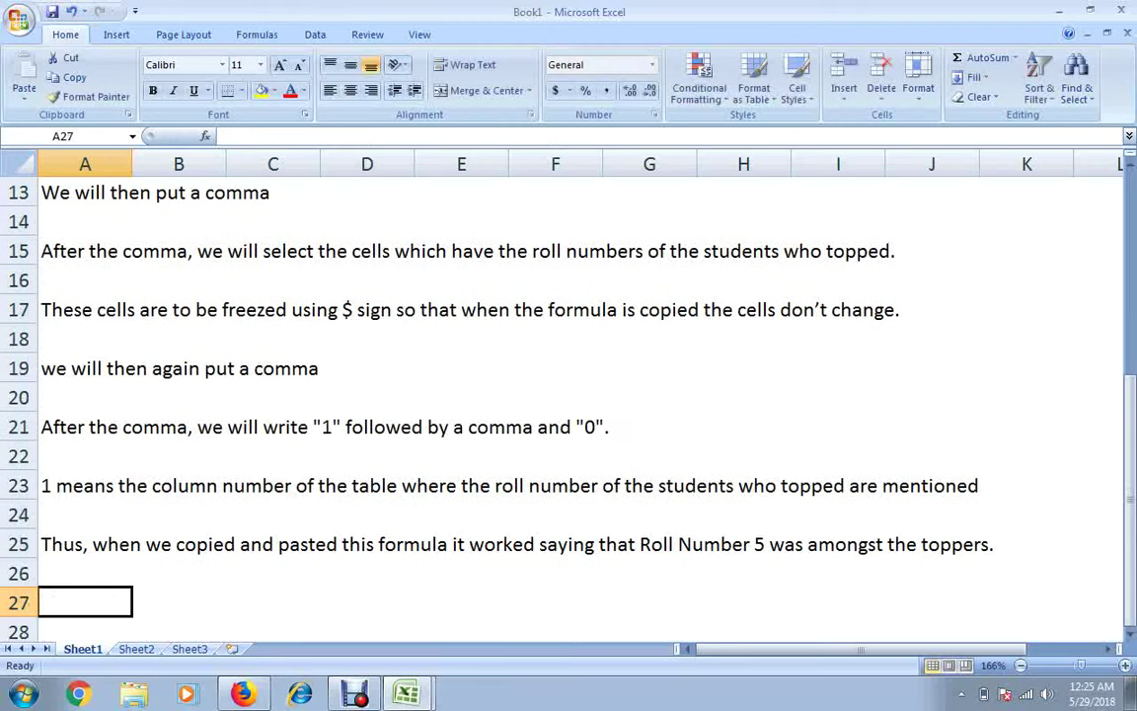
- Enter 'This is how this formula can be used to identify items which are there in one list' in A27
text(This)
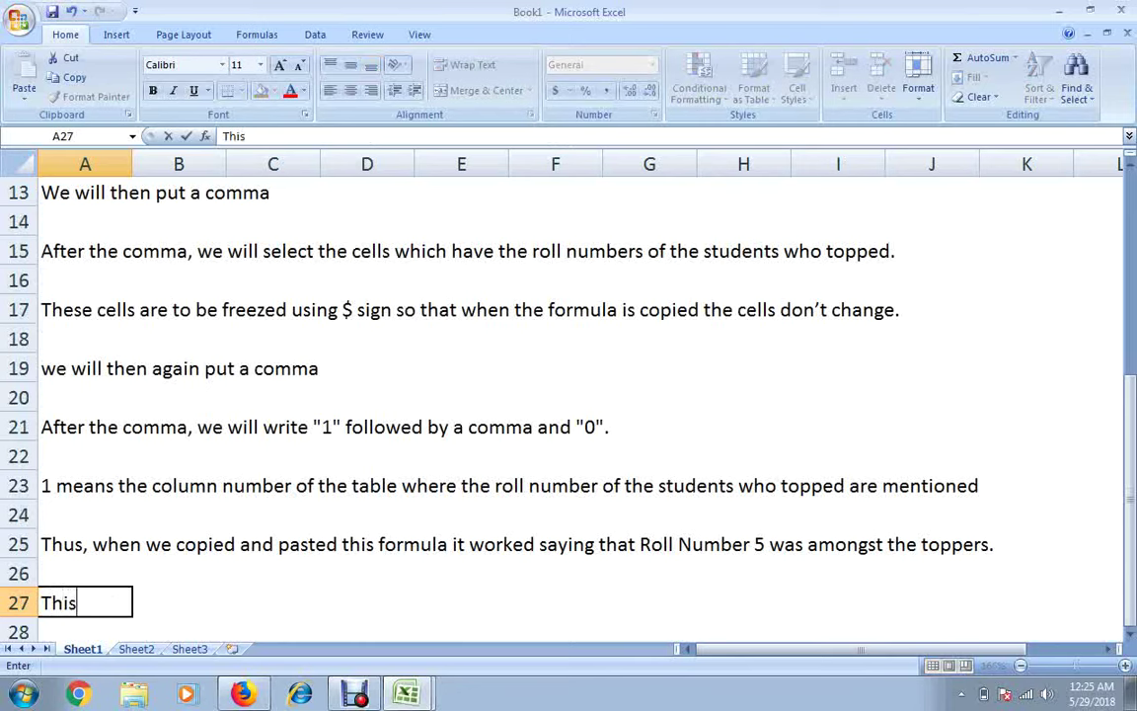
text( is hj)
key(BackSpace)
text(o)
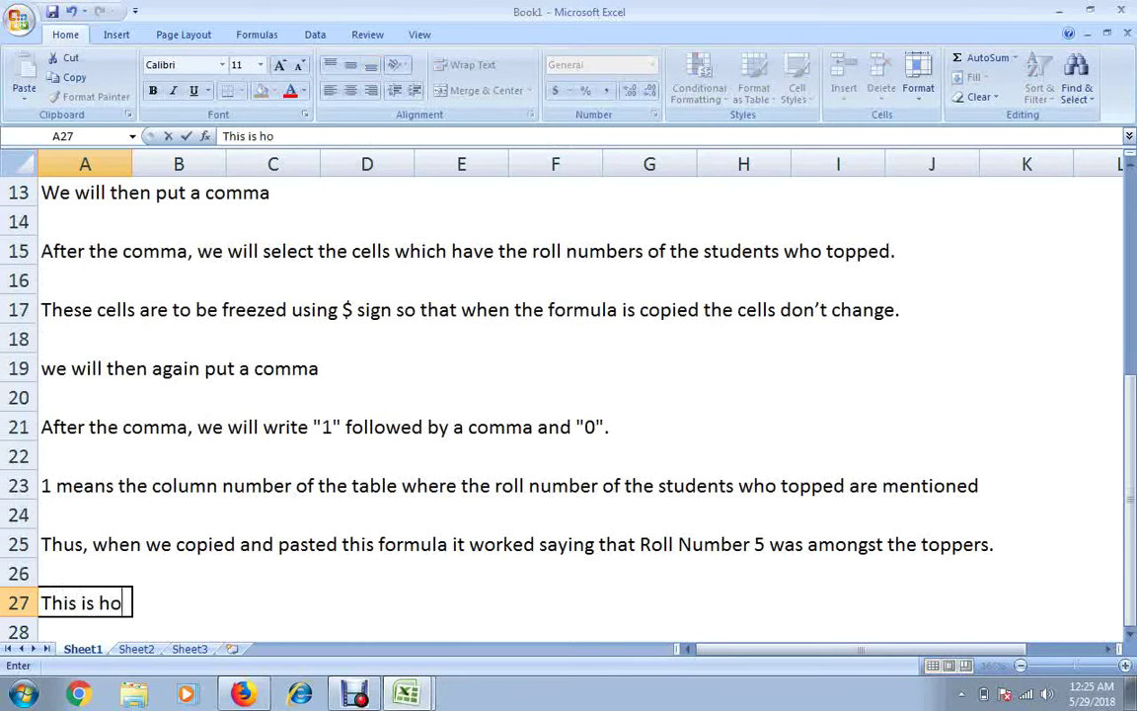
text(w this f)
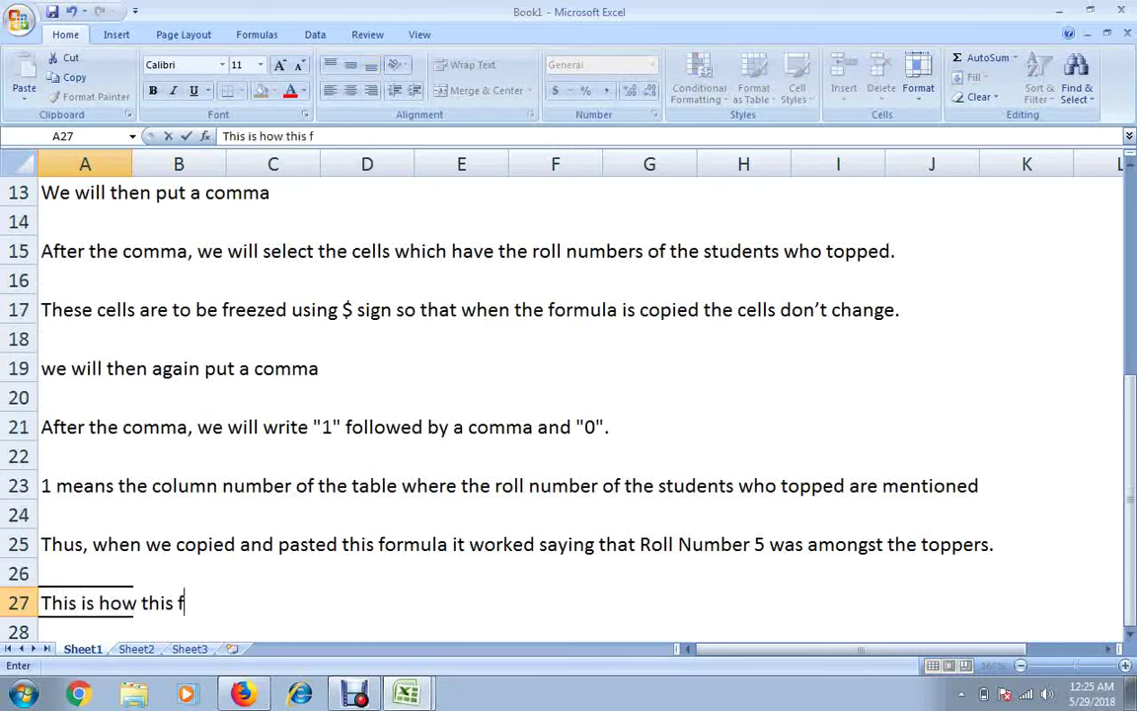
text(unct)
key(BackSpace)
key(BackSpace)
key(BackSpace)
key(BackSpace)
text(ormula )
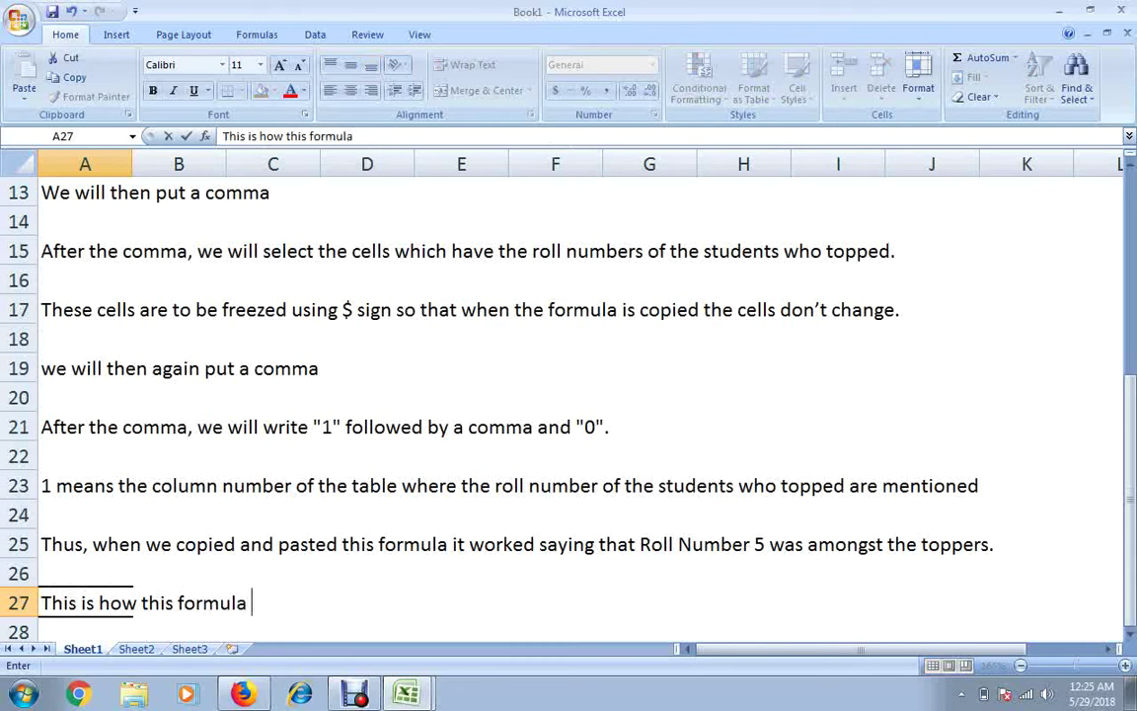
text(t)
key(BackSpace)
text(can be)
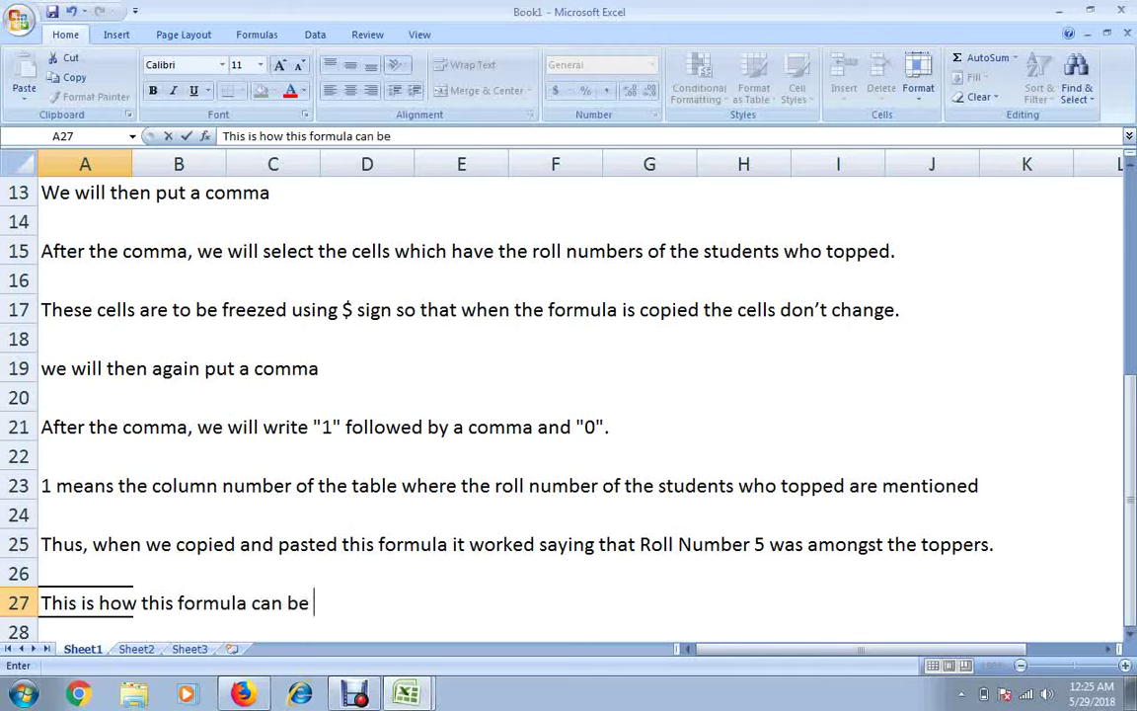
text( used)
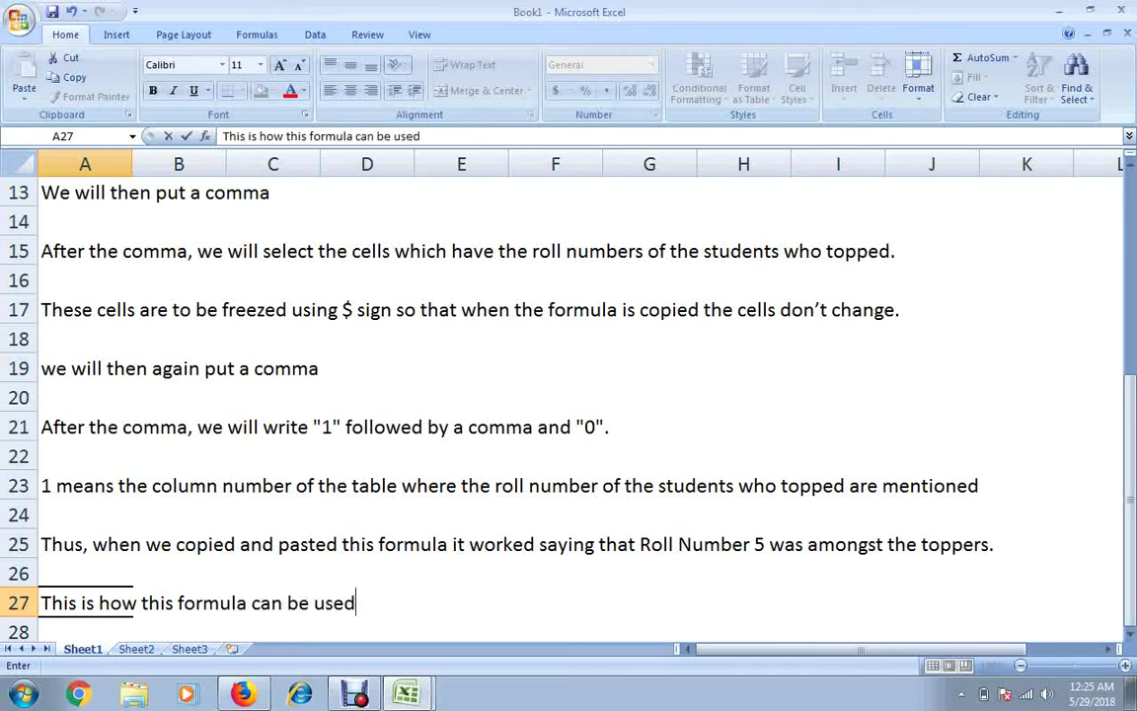
text( to ide)
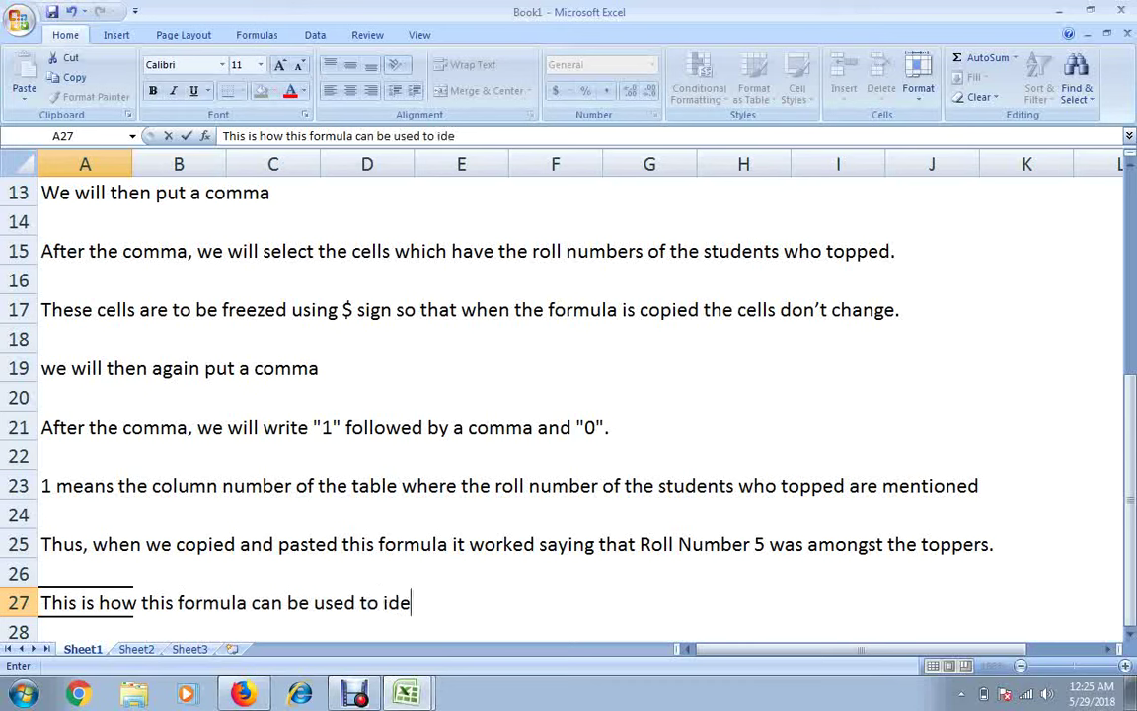
text(ntify)
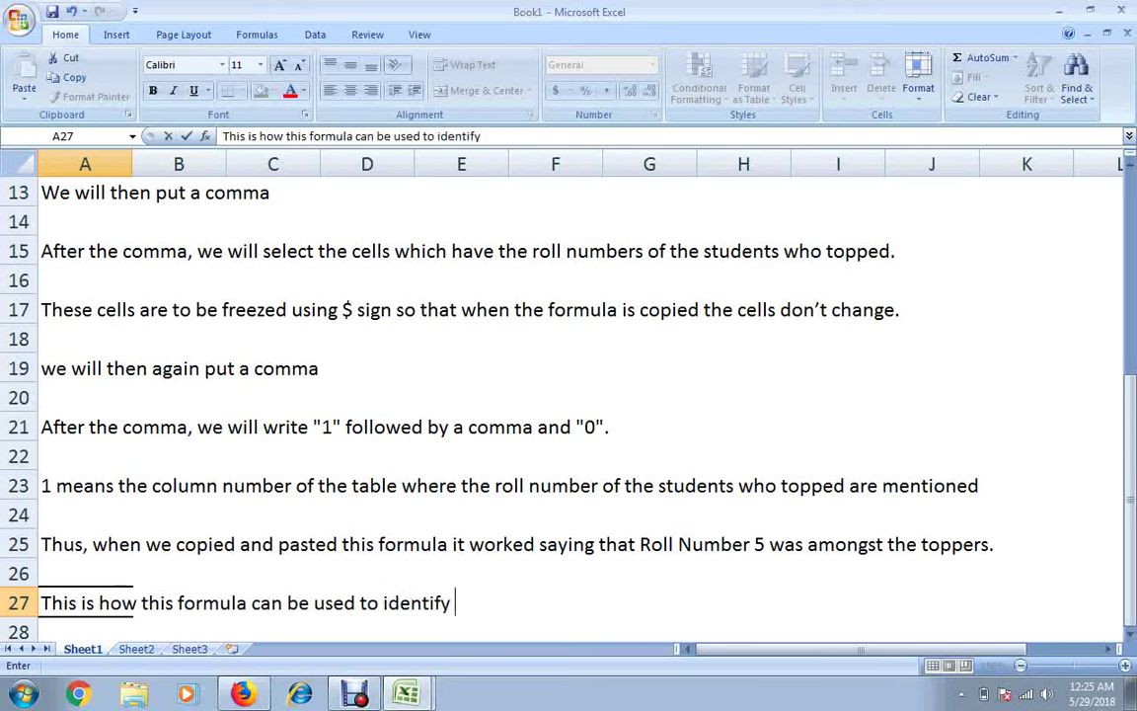
text( items )
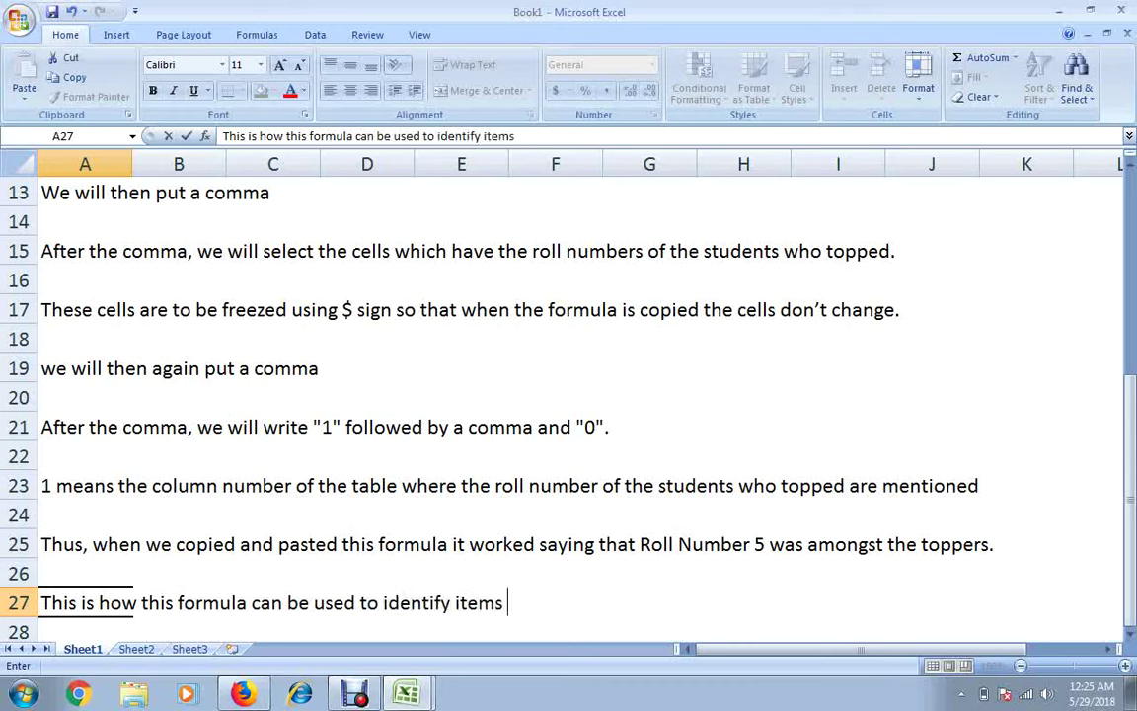
text(which )
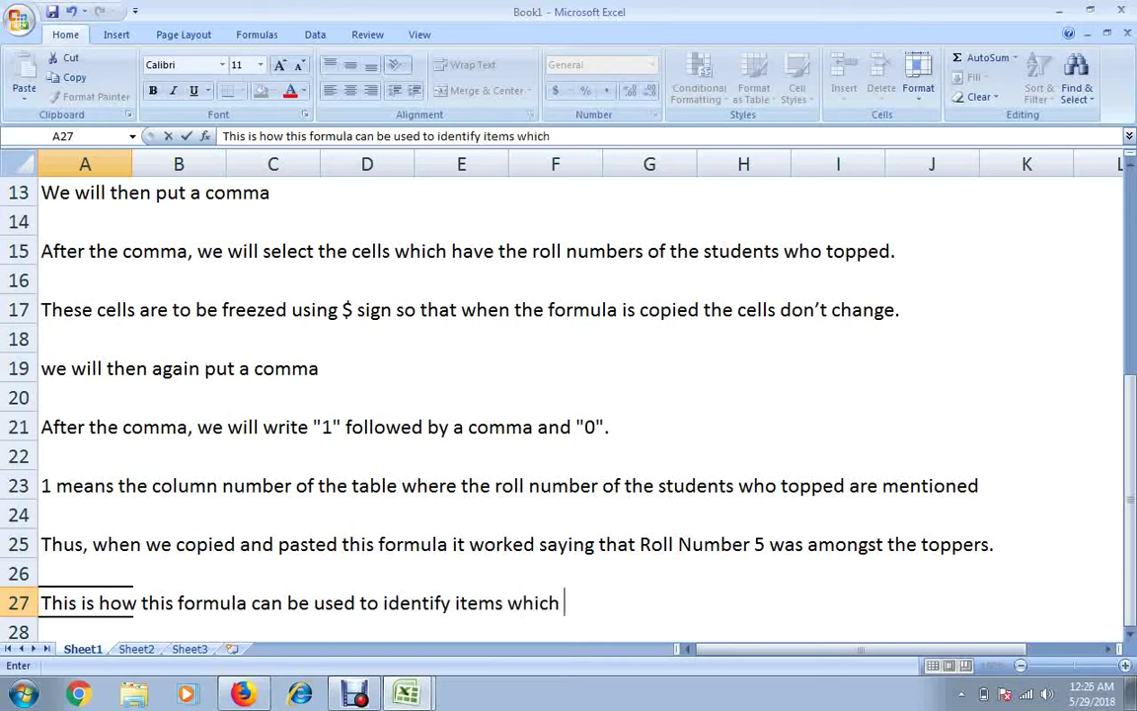
text(are there in)
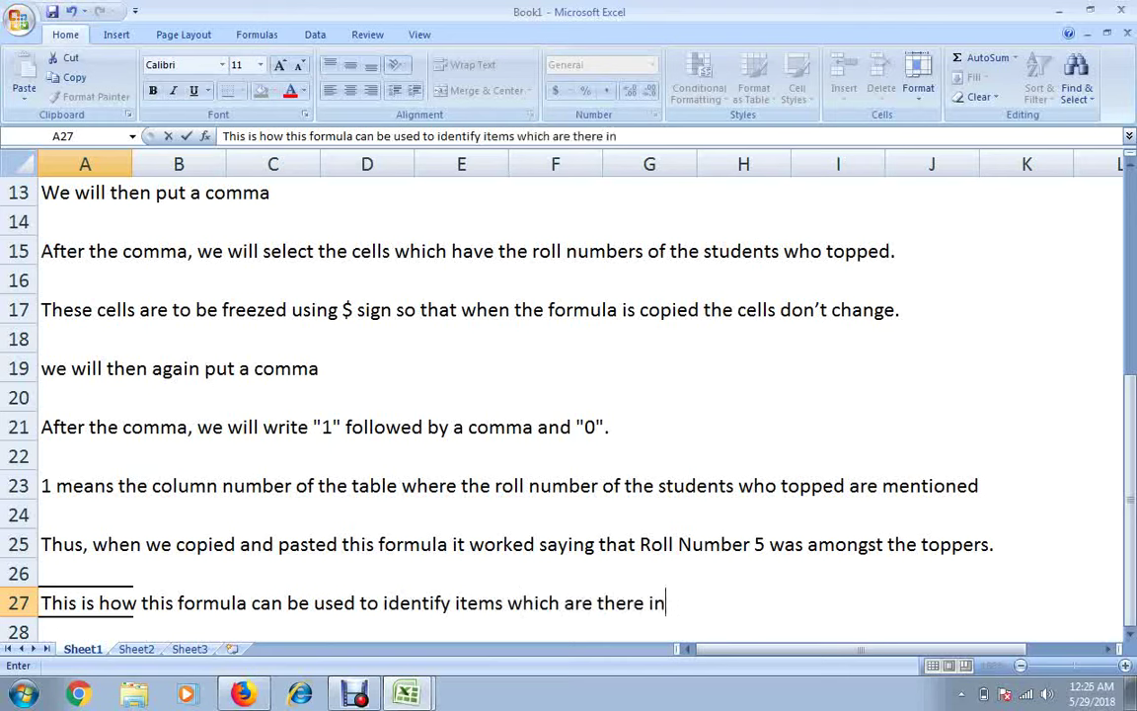
text( one list)
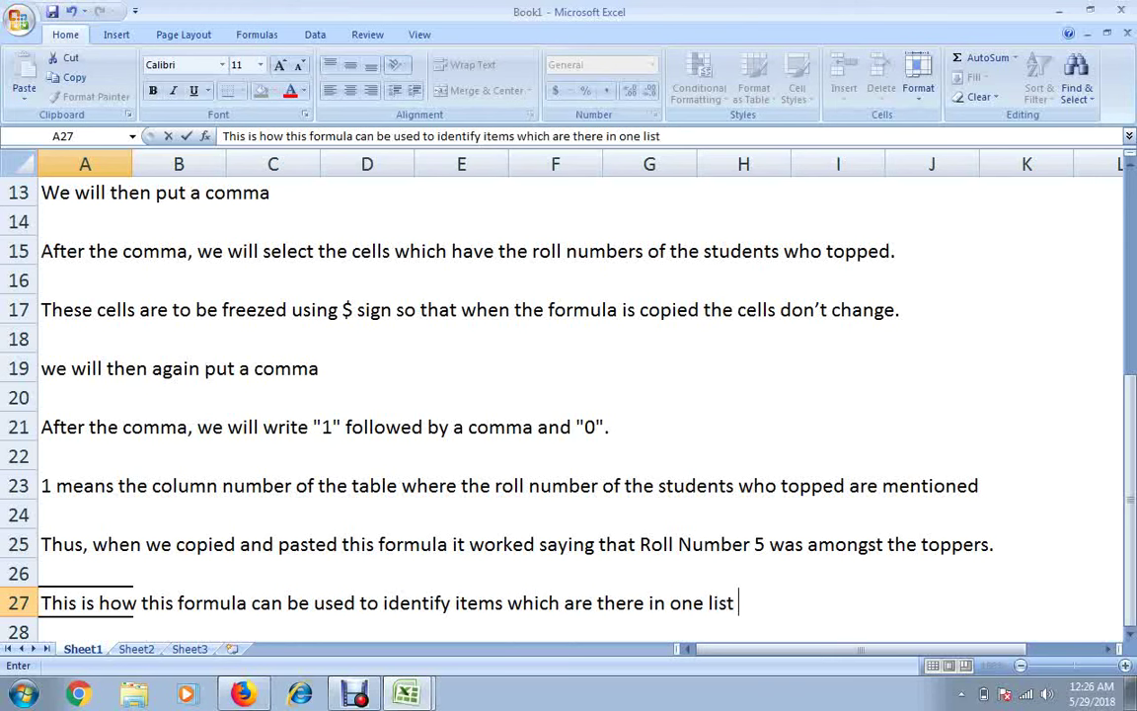
key(Return)
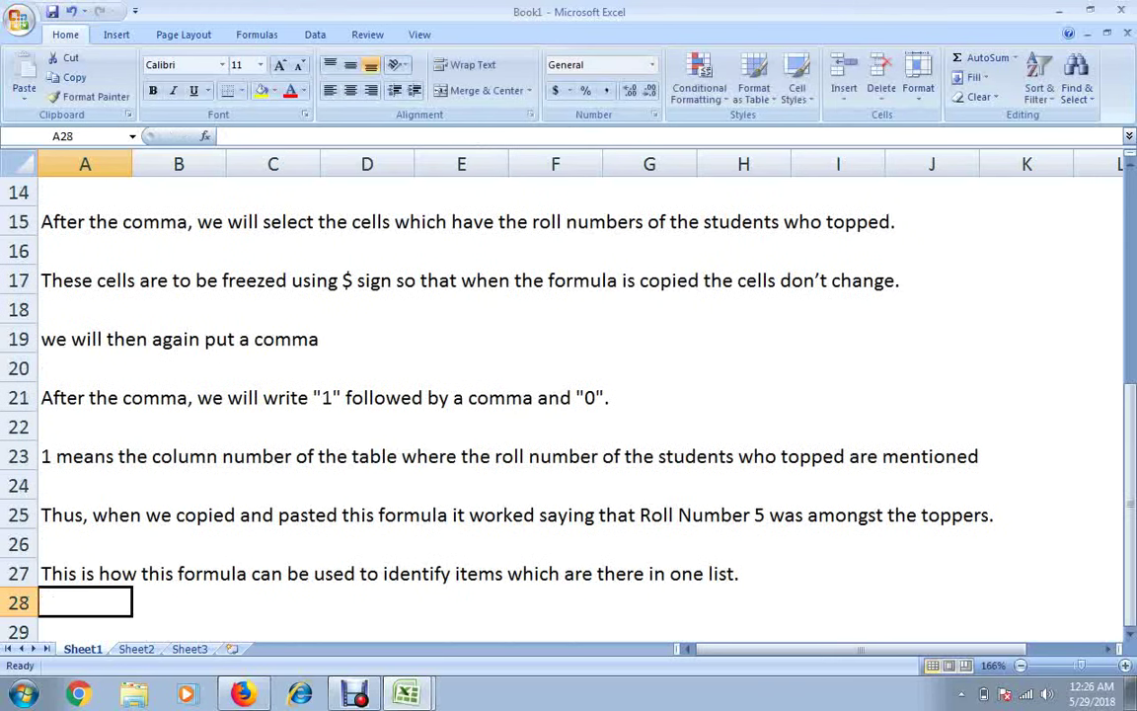
- Start the closing note in A29 with 'Thanks of watching the vedio.'
click(85, 572)
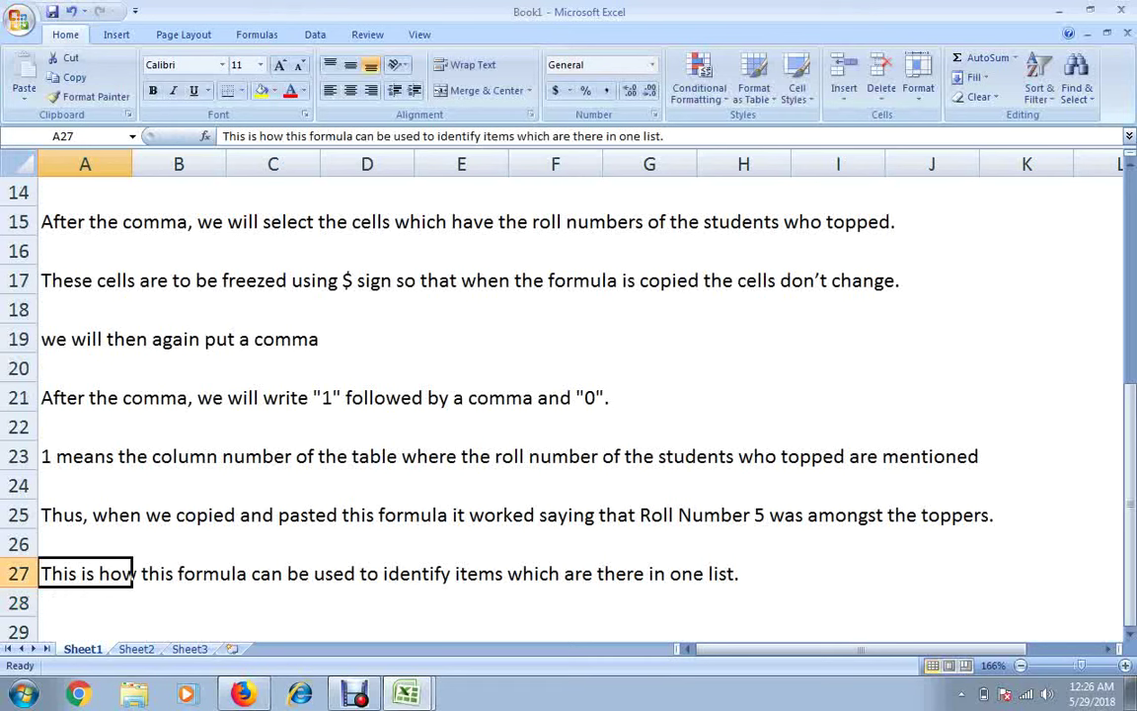
click(84, 630)
text(Than)
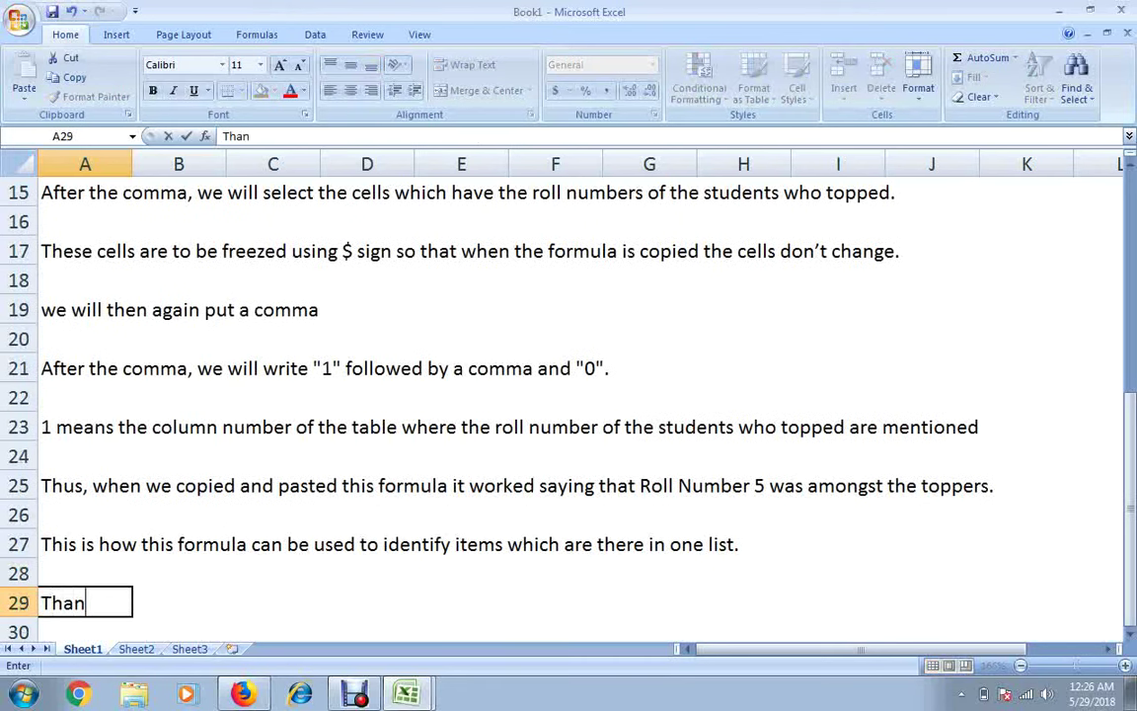
text(ks of wn)
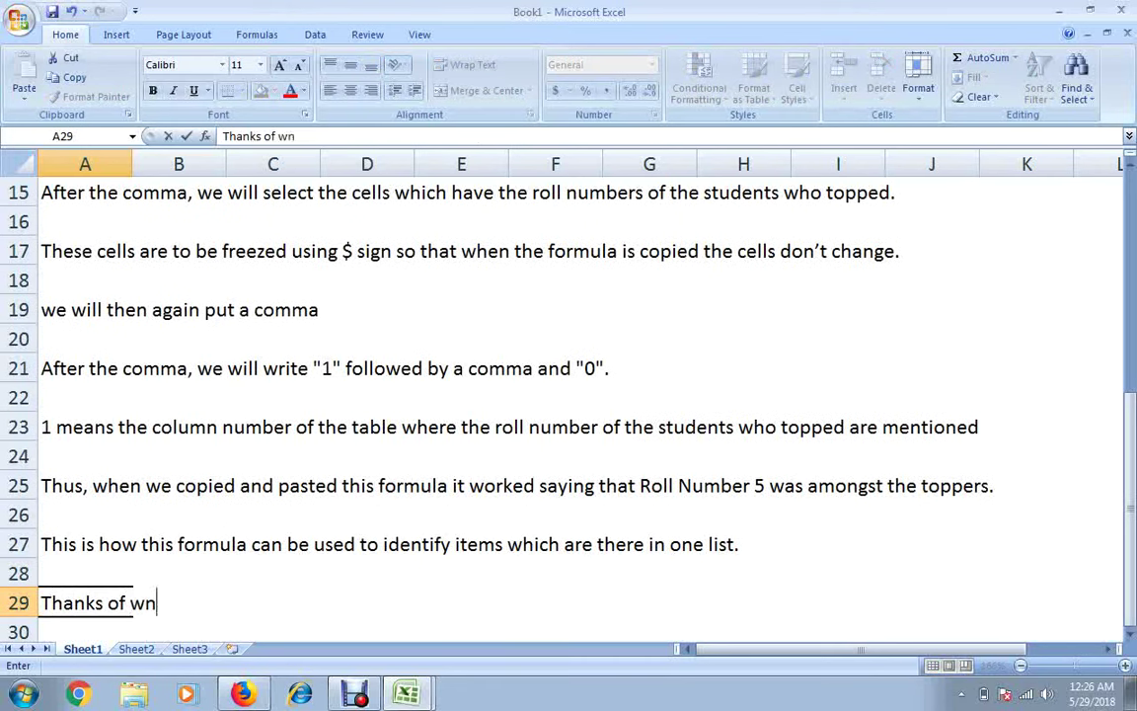
key(BackSpace)
text(atc)
text(hing)
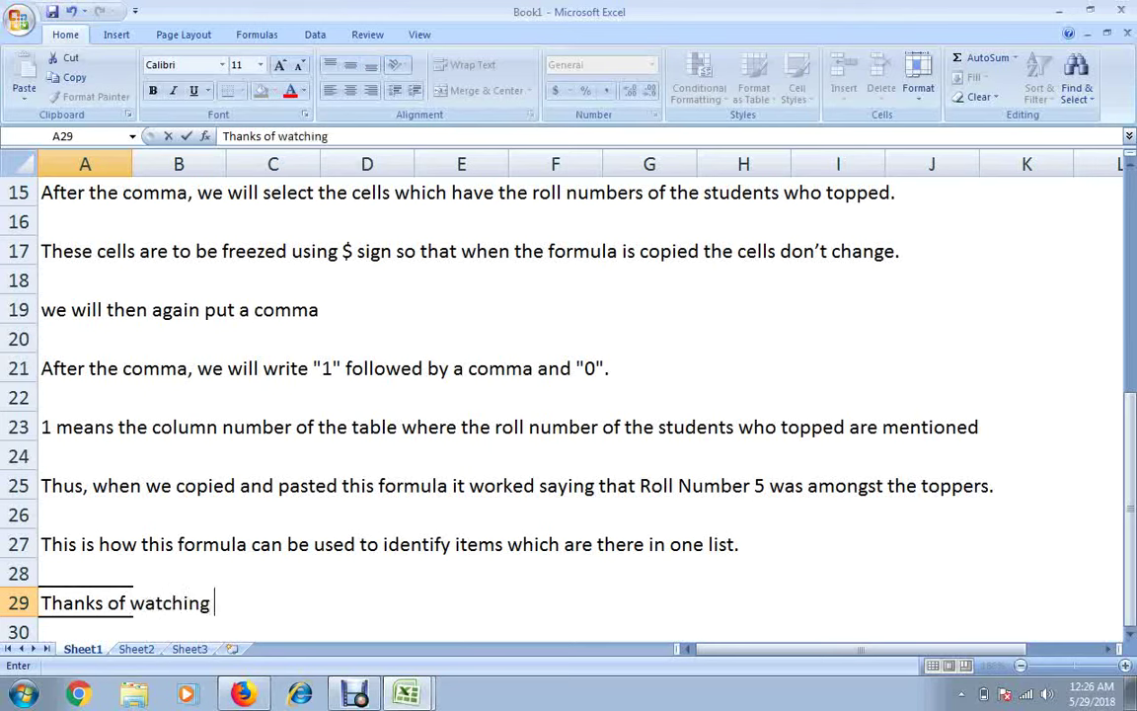
text( theved)
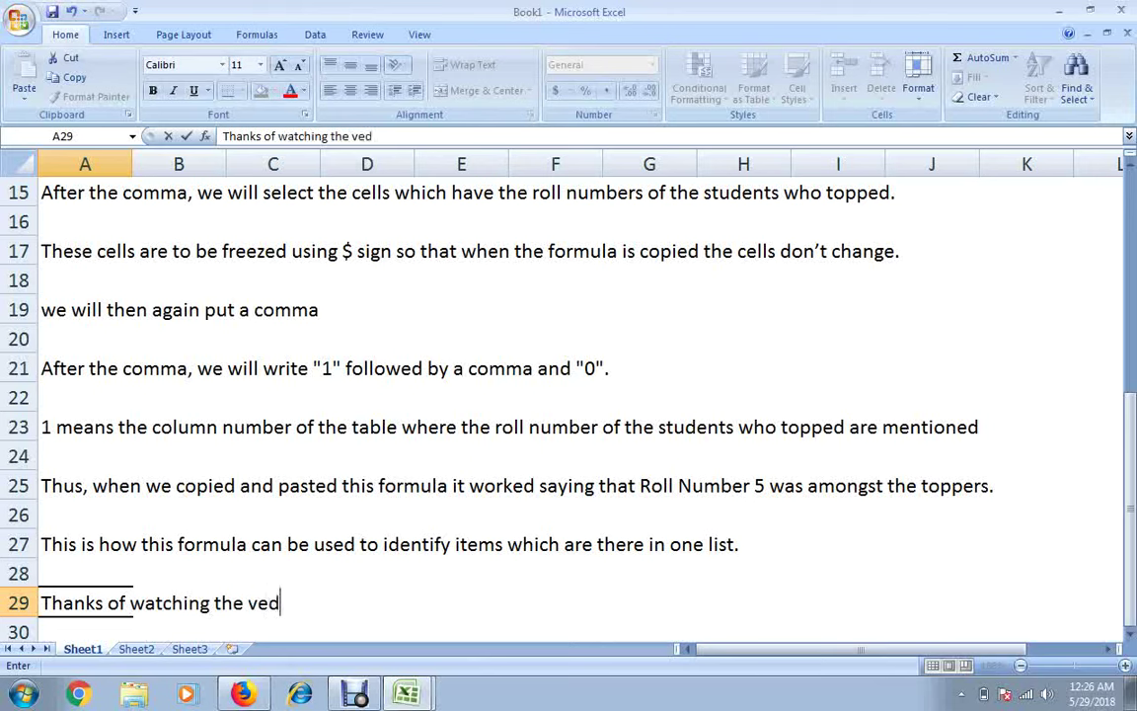
text(i)
key(BackSpace)
text(e)
key(BackSpace)
text(io. Ple)
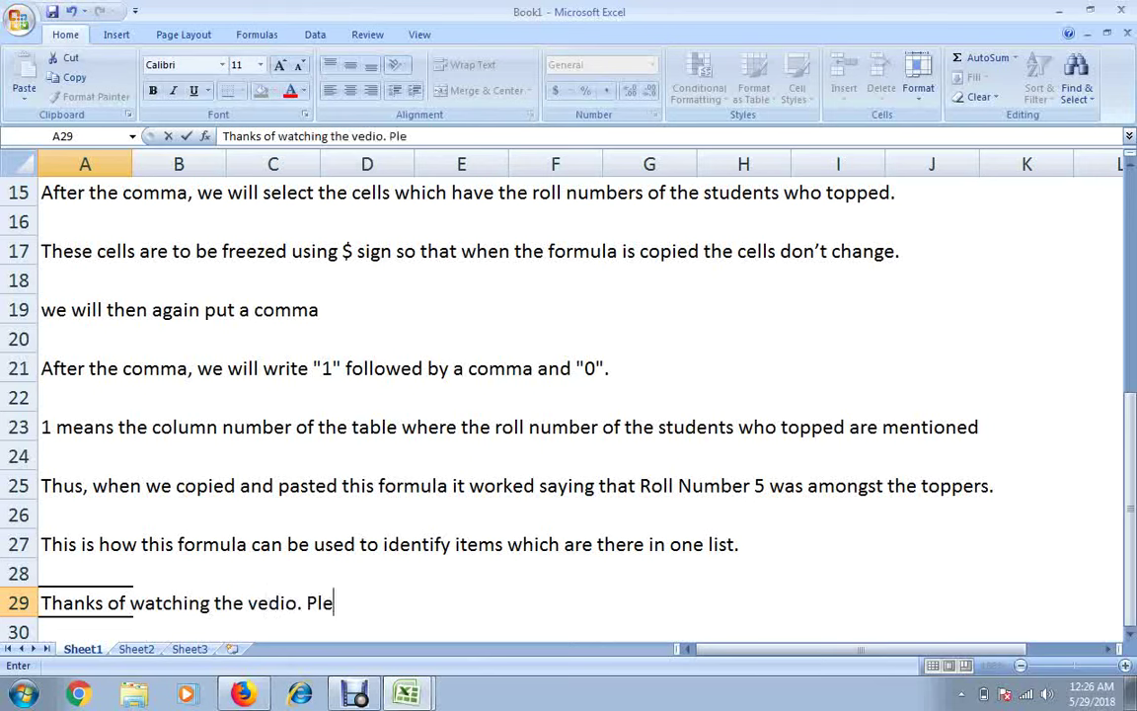
text(se)
- Finish the A29 note with 'Please drop in your comments/suggestions.' and commit it
key(BackSpace)
key(BackSpace)
text(ase d)
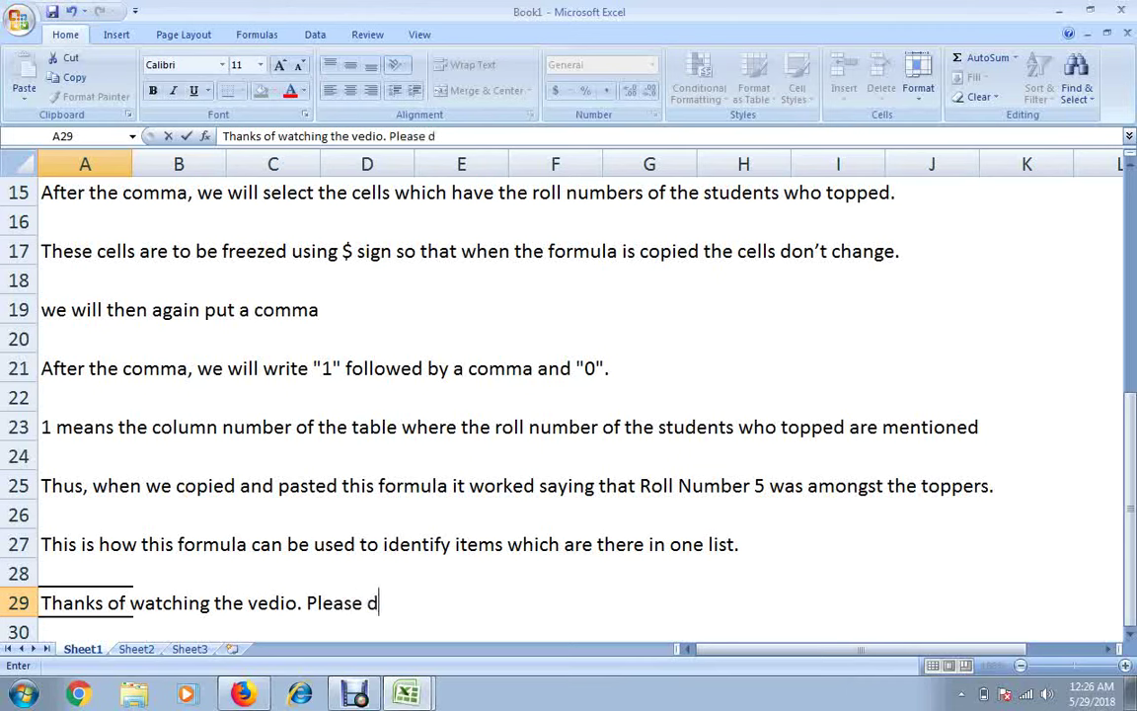
text(rop i)
text(n yo)
key(BackSpace)
text(your)
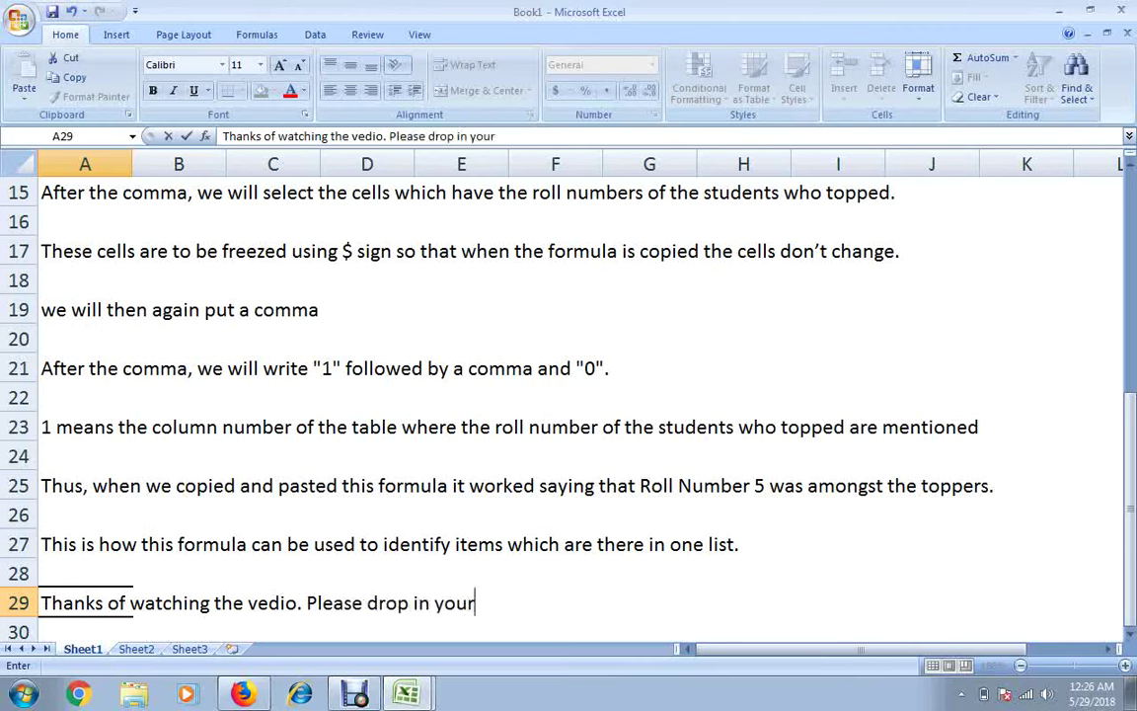
text( cmm)
key(BackSpace)
key(BackSpace)
text(o)
text(mee)
key(BackSpace)
key(BackSpace)
text(ment)
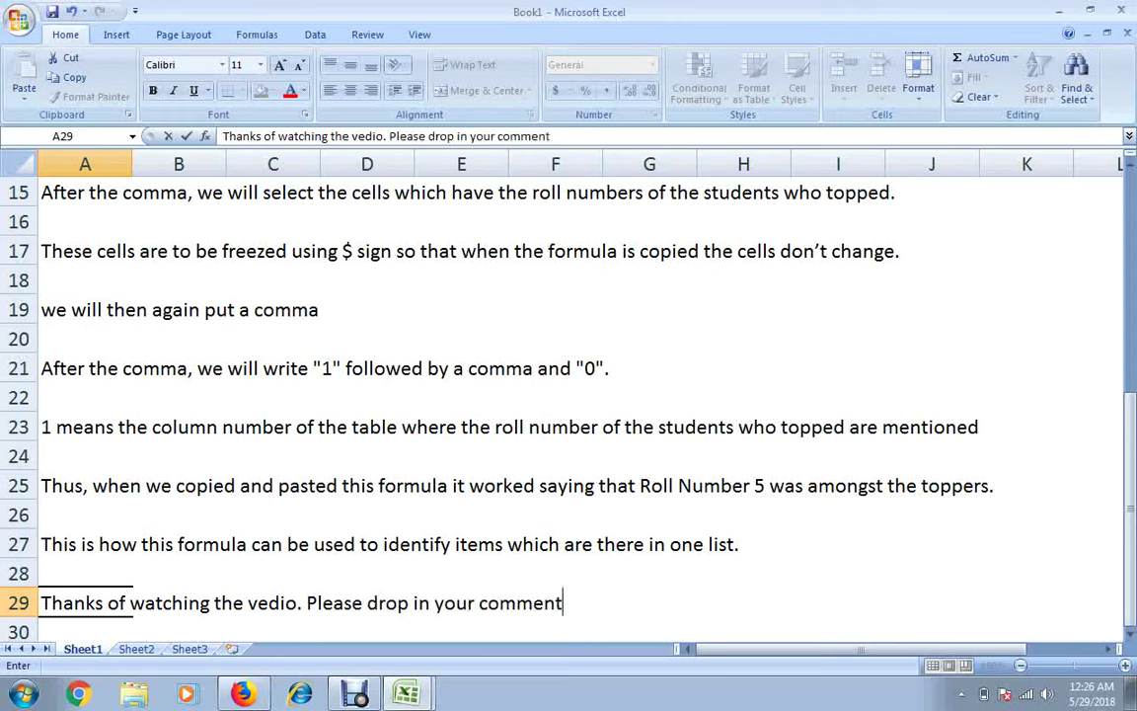
text(s/suggest)
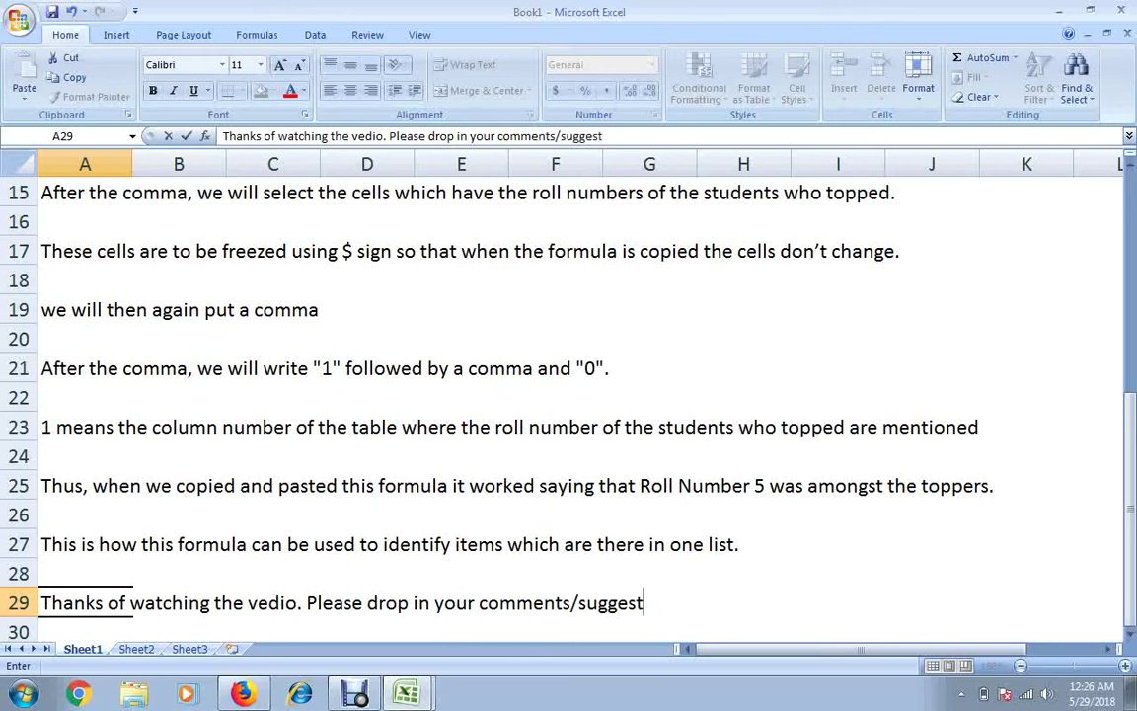
text(ti)
text(ons.)
key(Return)
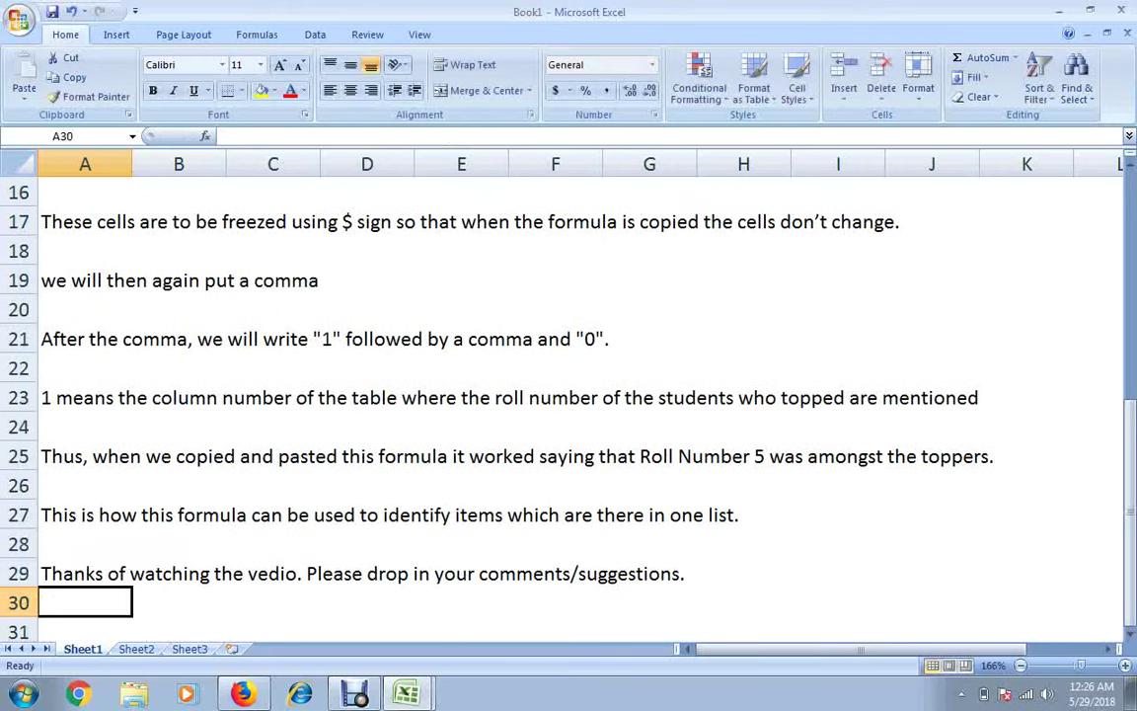